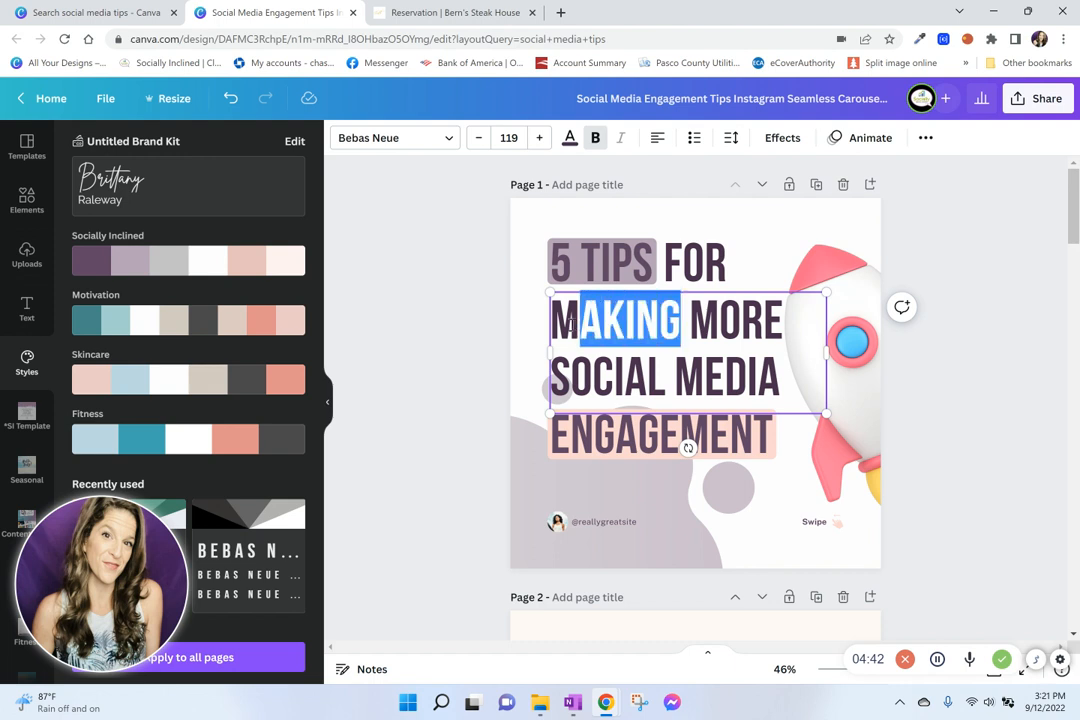
Change "MAKING" to "GETTING" in page 1's title and recolour the hand icon beside "Swipe" with the Socially Inclined palette's dark purple
type("GETTING")
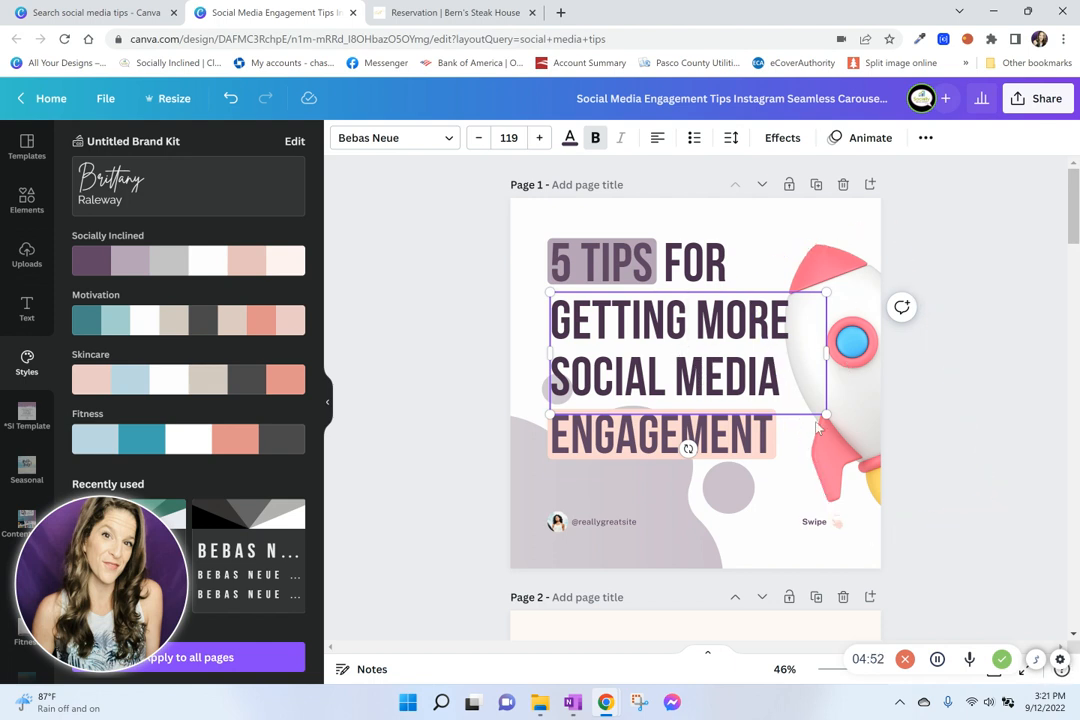
left_click(838, 523)
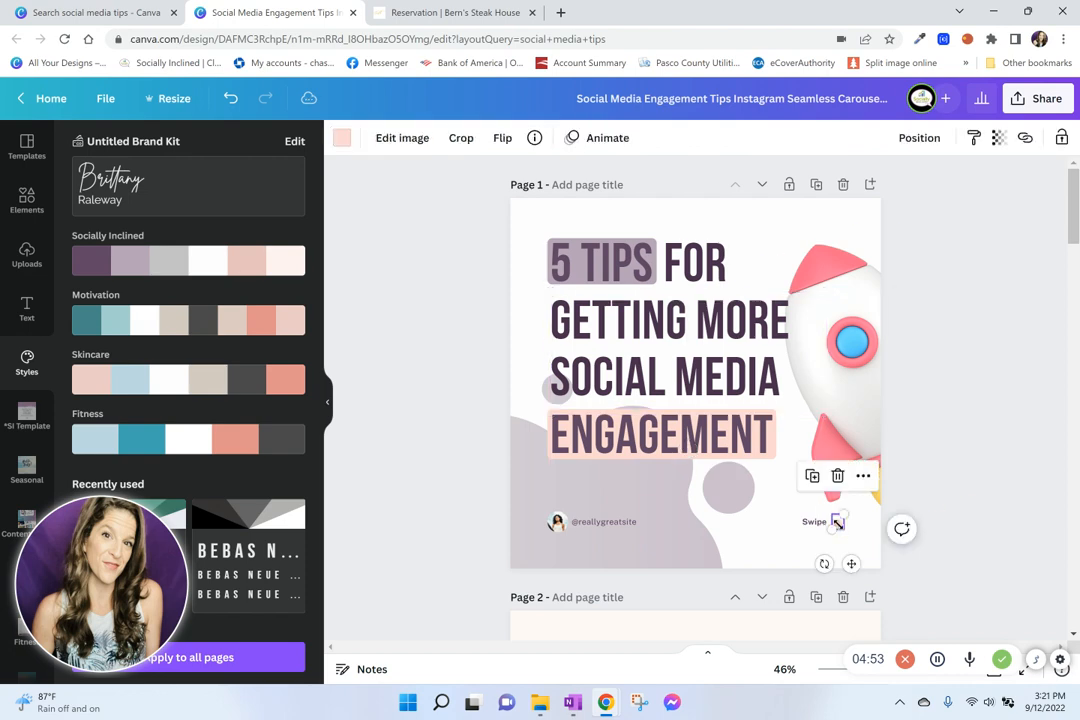
left_click(342, 138)
left_click(88, 404)
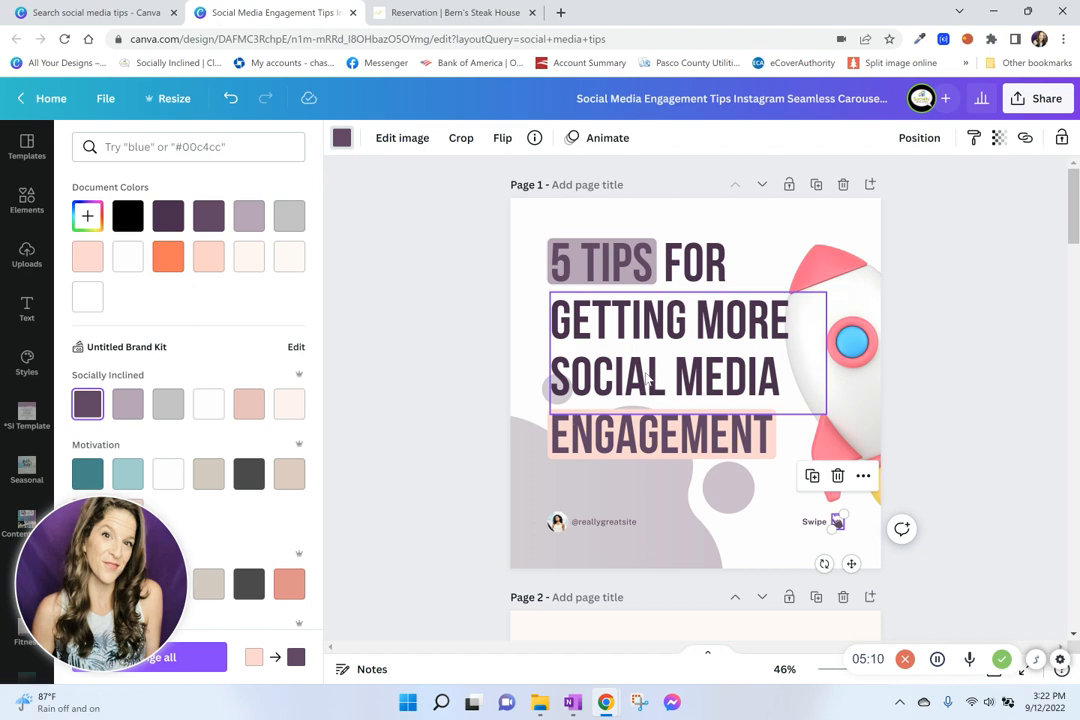
Browse the project folders for the brand owner's personal photo folder and open it
scroll(645, 378, "down", 3)
scroll(640, 378, "up", 2)
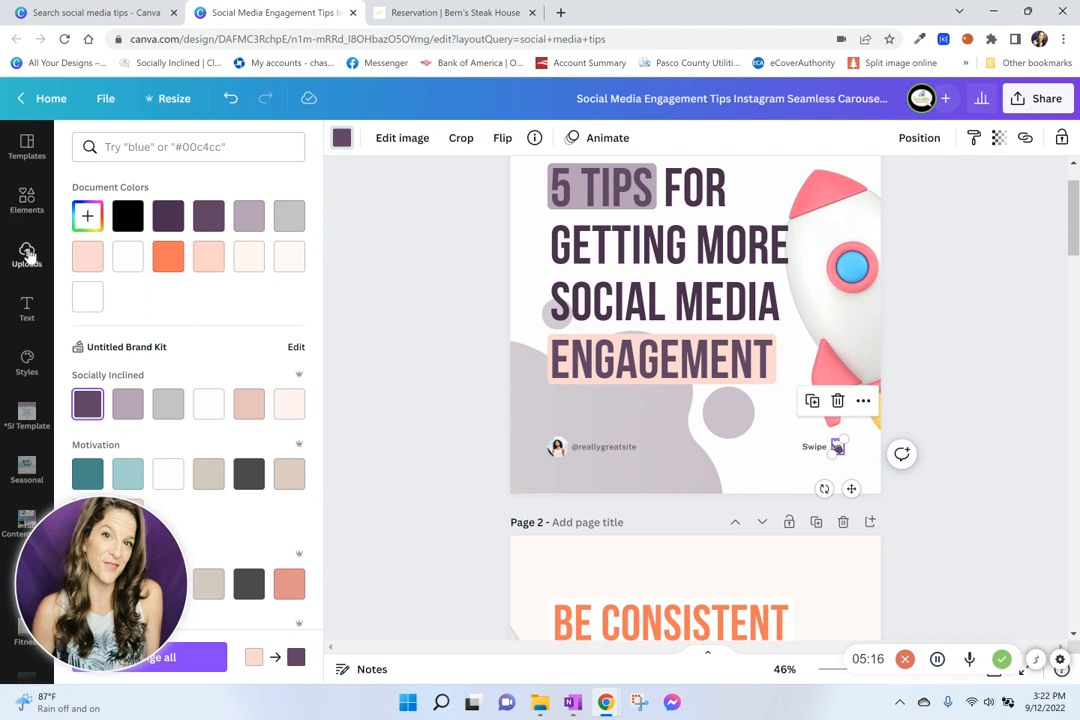
scroll(24, 330, "down", 3)
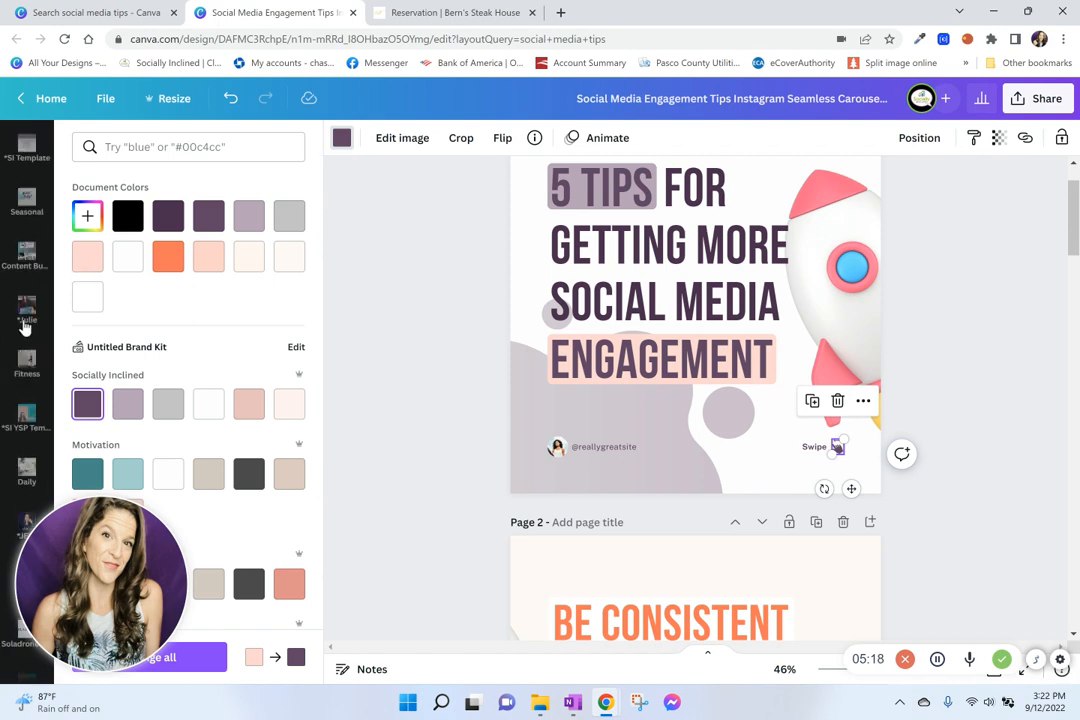
scroll(24, 380, "down", 5)
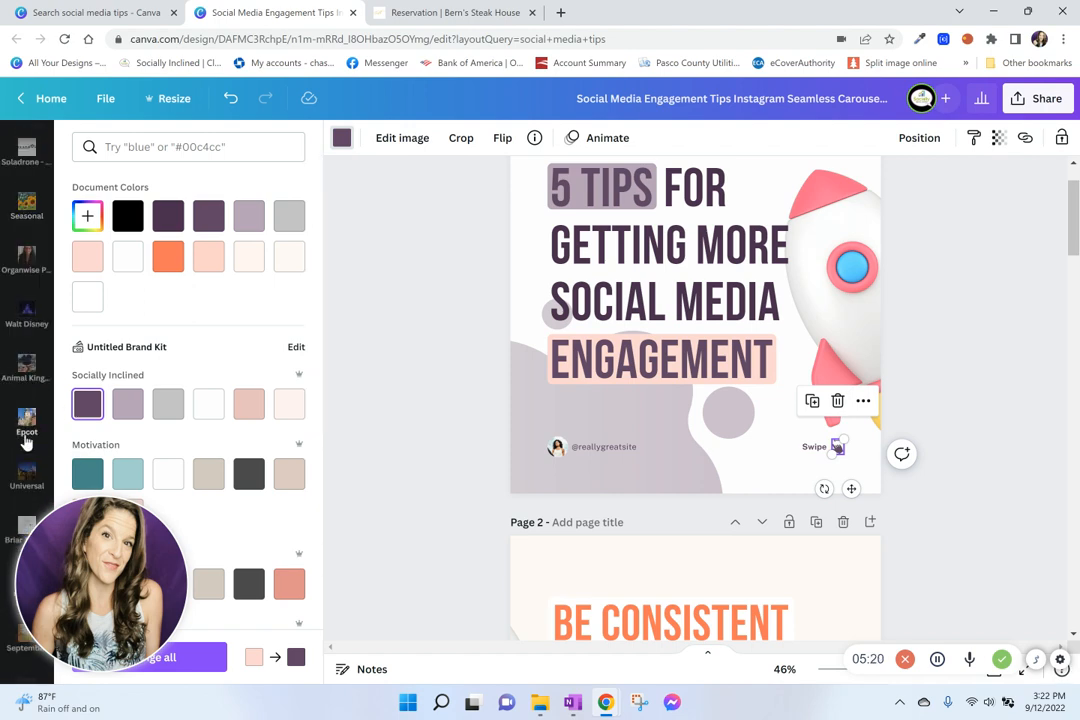
scroll(24, 300, "down", 5)
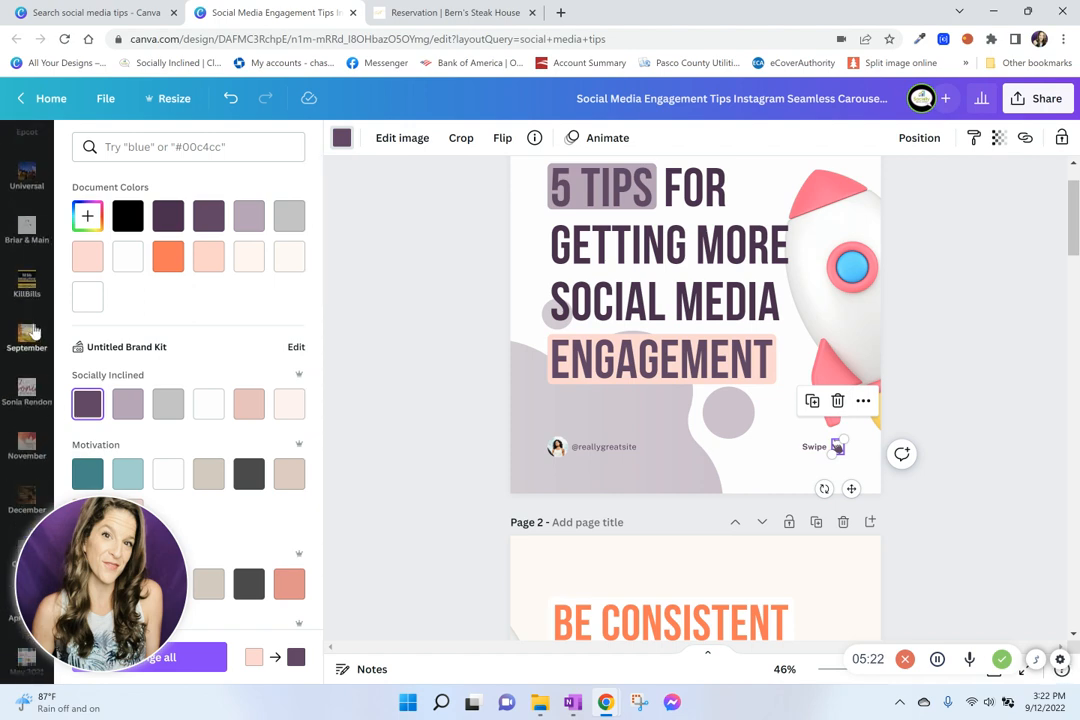
left_click_drag(95, 575, 1010, 637)
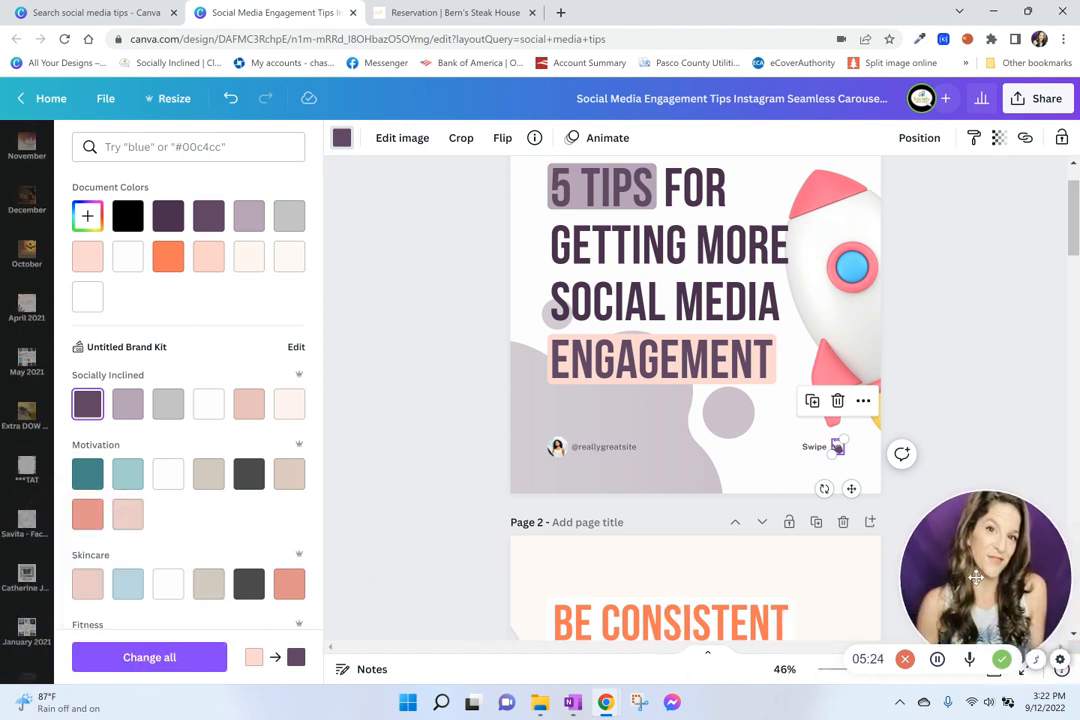
scroll(10, 497, "down", 10)
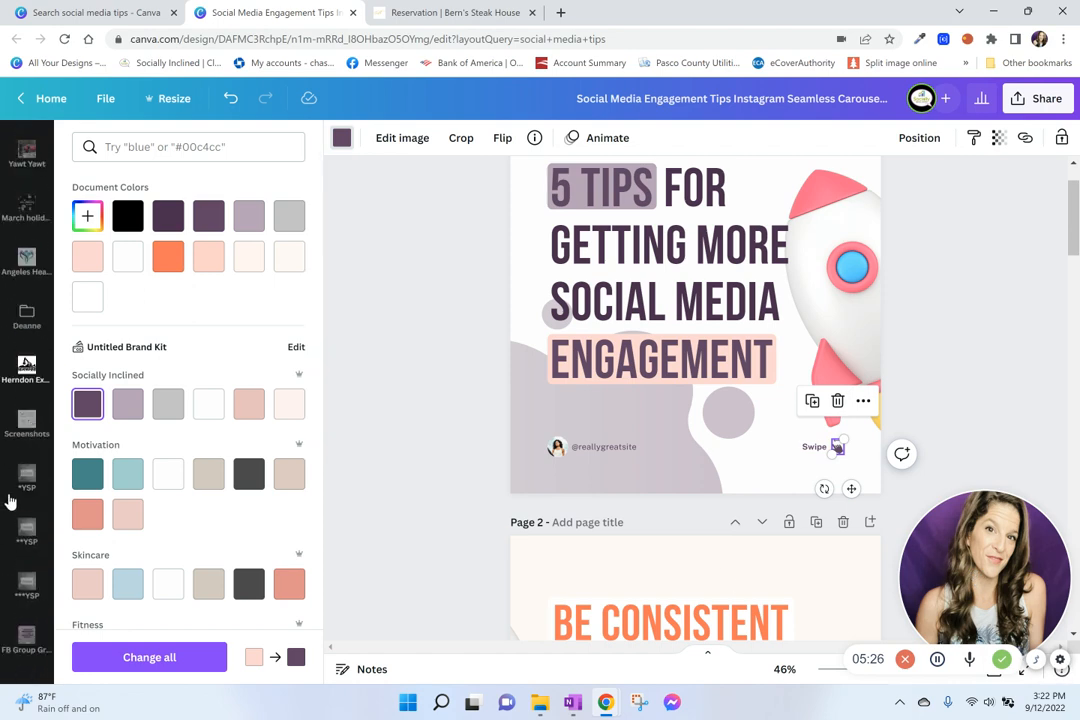
scroll(24, 535, "down", 5)
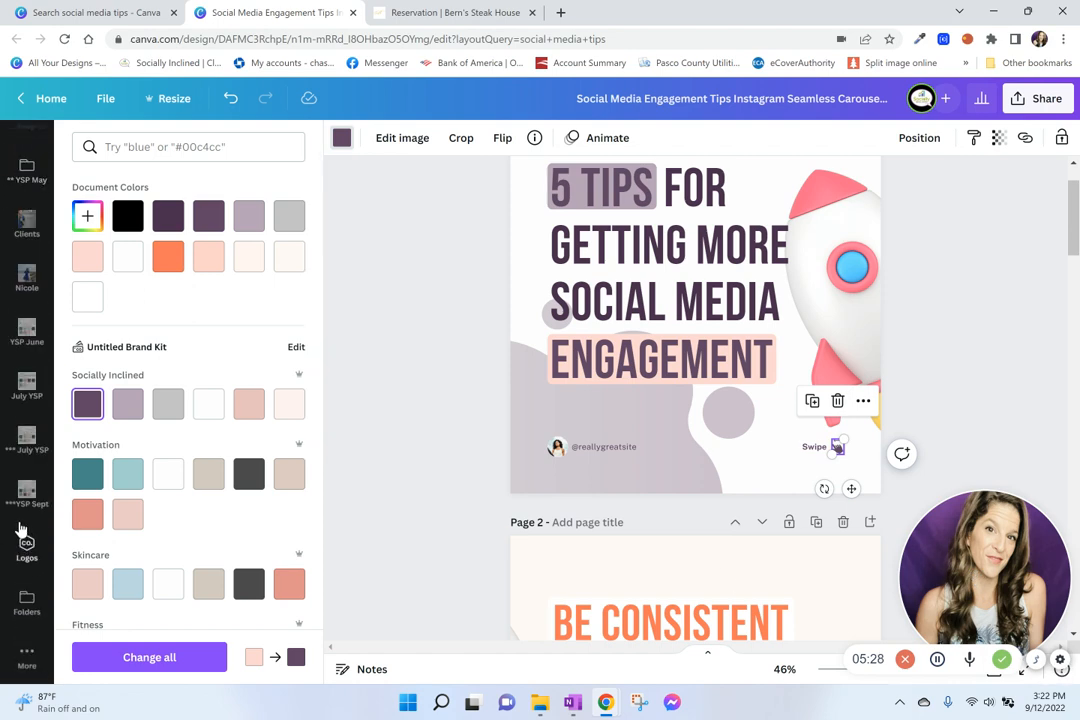
scroll(10, 490, "up", 8)
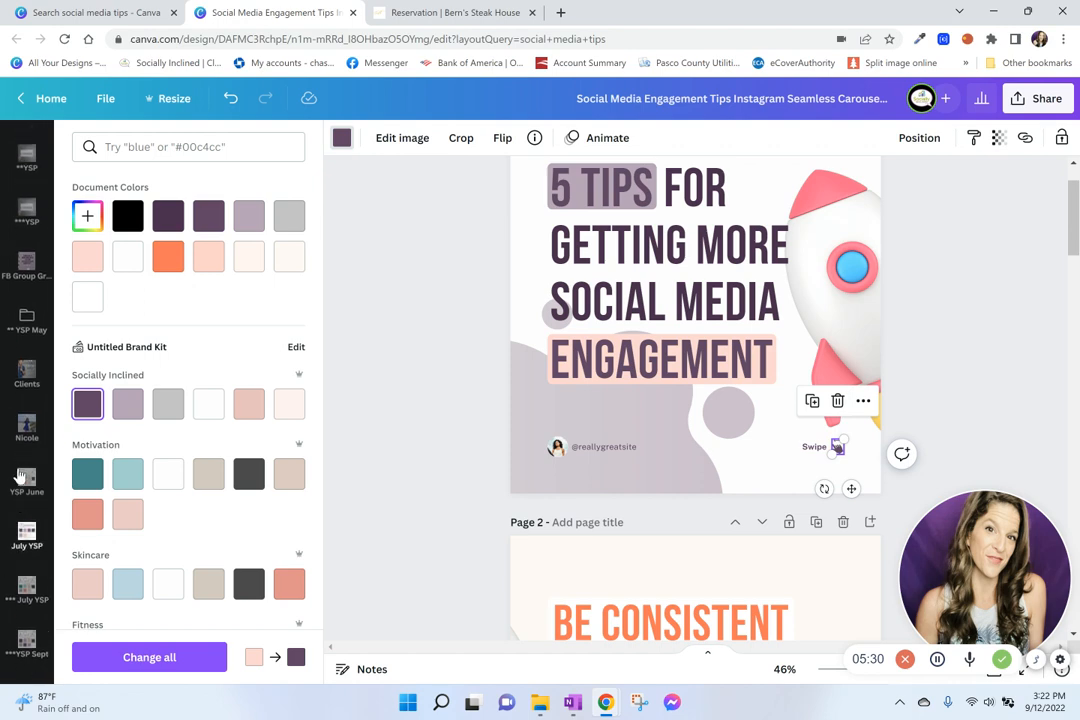
scroll(33, 455, "up", 5)
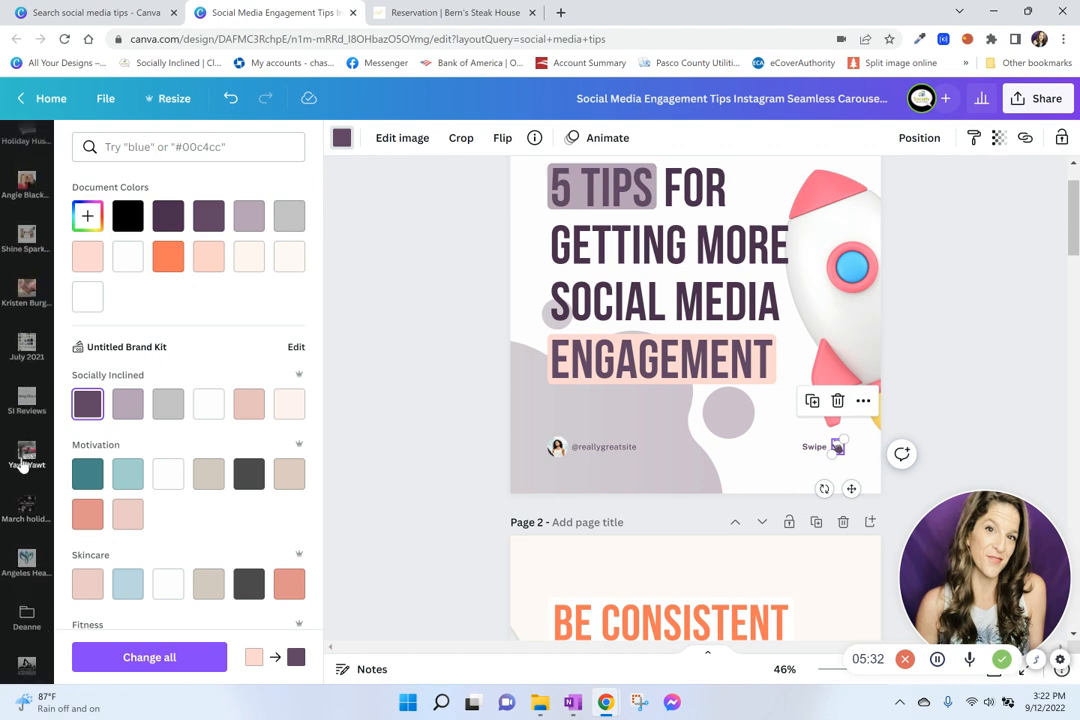
scroll(24, 460, "up", 8)
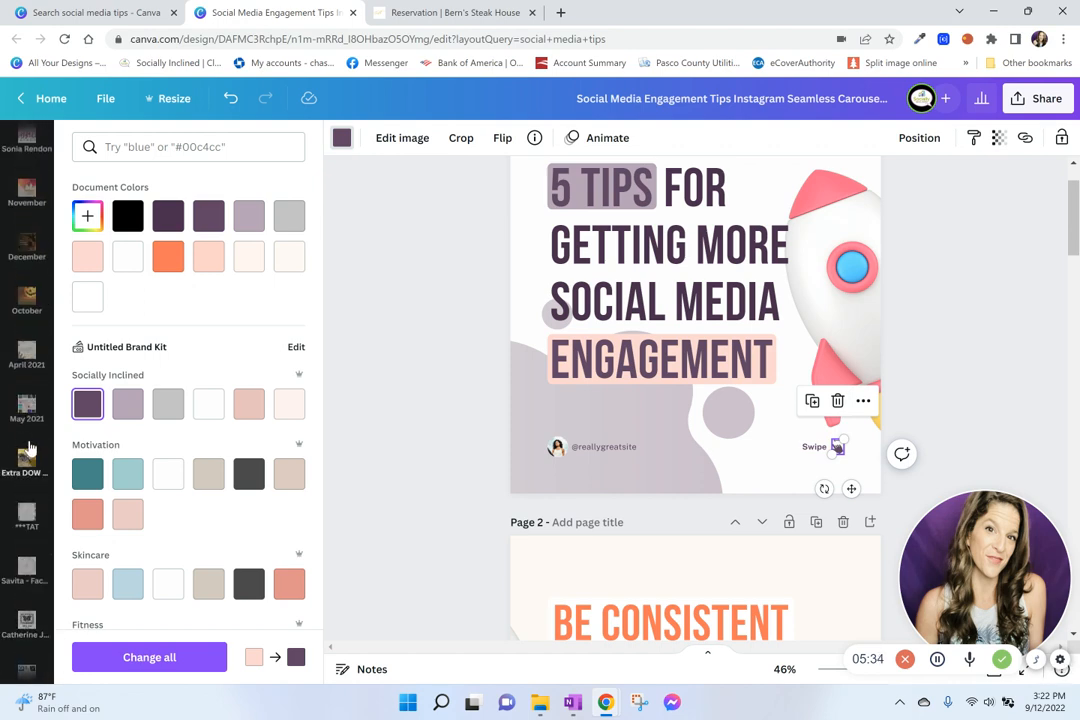
scroll(30, 450, "up", 15)
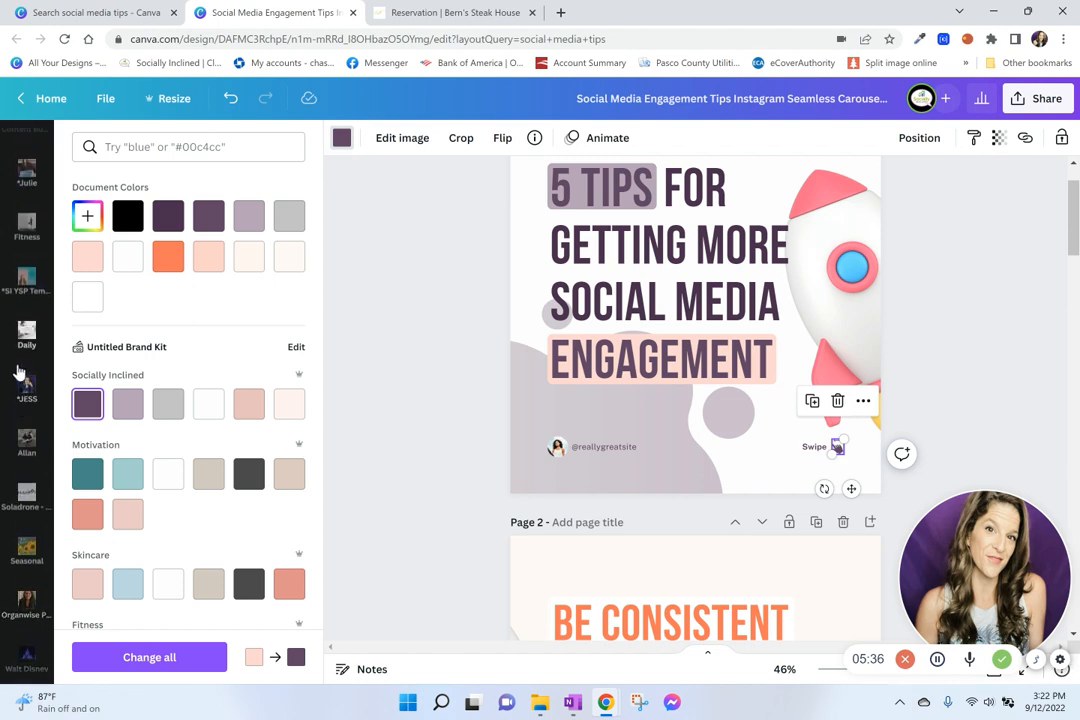
scroll(18, 372, "up", 3)
left_click(27, 250)
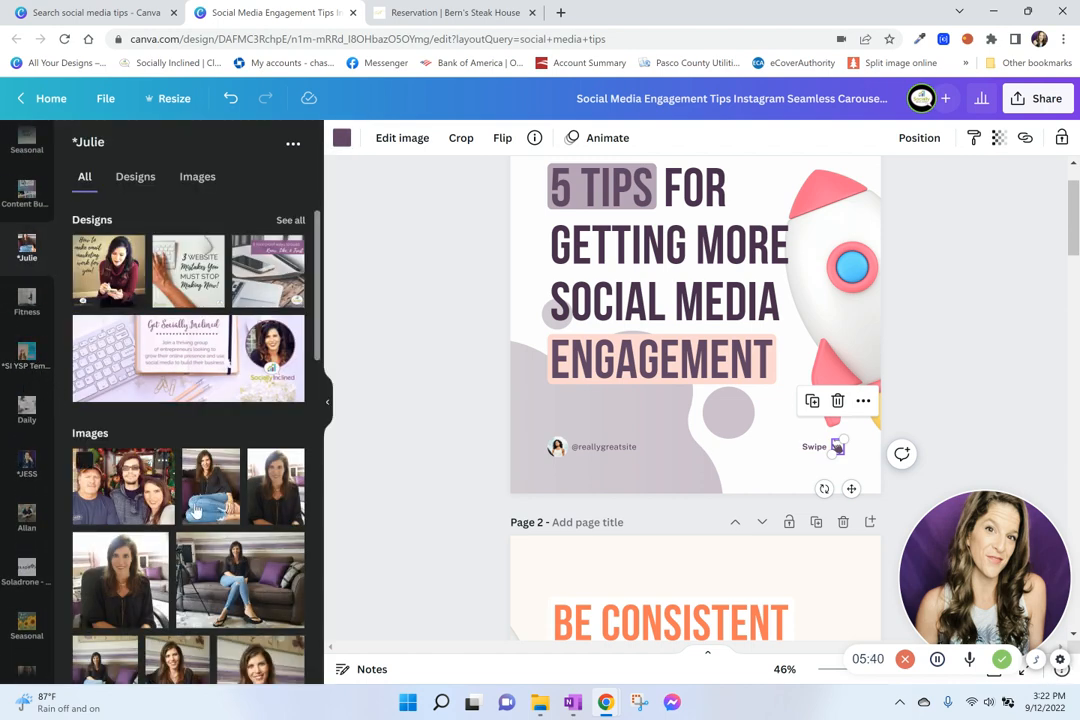
scroll(230, 500, "down", 3)
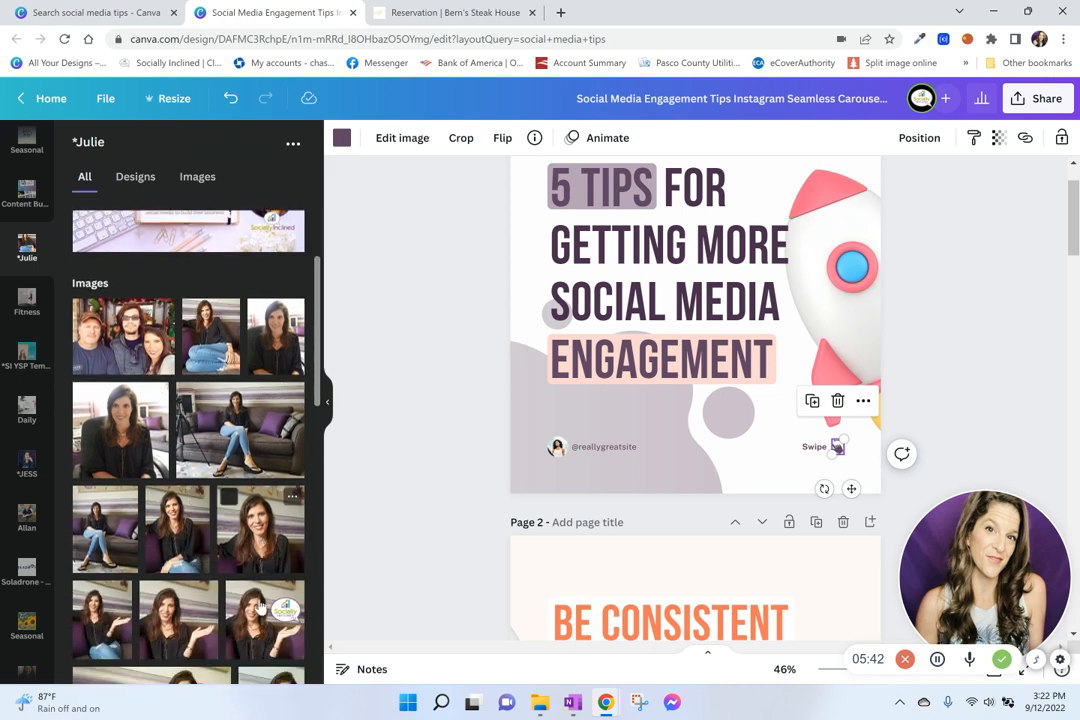
left_click_drag(258, 538, 557, 447)
left_click(600, 450)
double_click(600, 450)
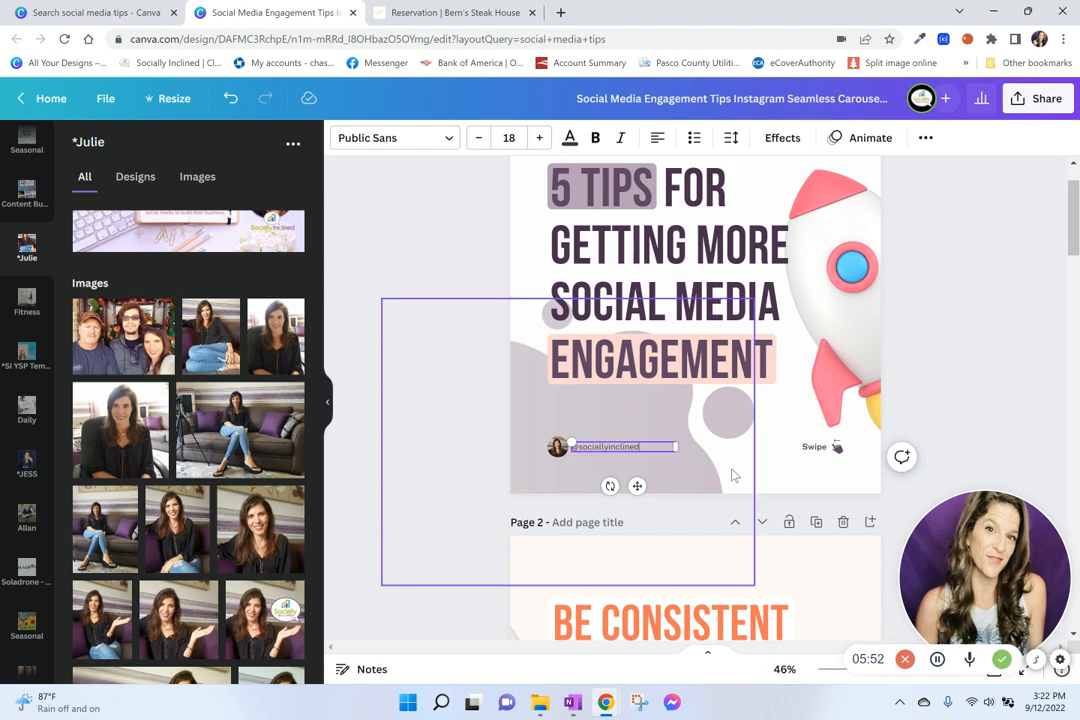
left_click(660, 480)
Review the remaining carousel pages and compare page 1's colours with those of page 2
scroll(650, 460, "down", 7)
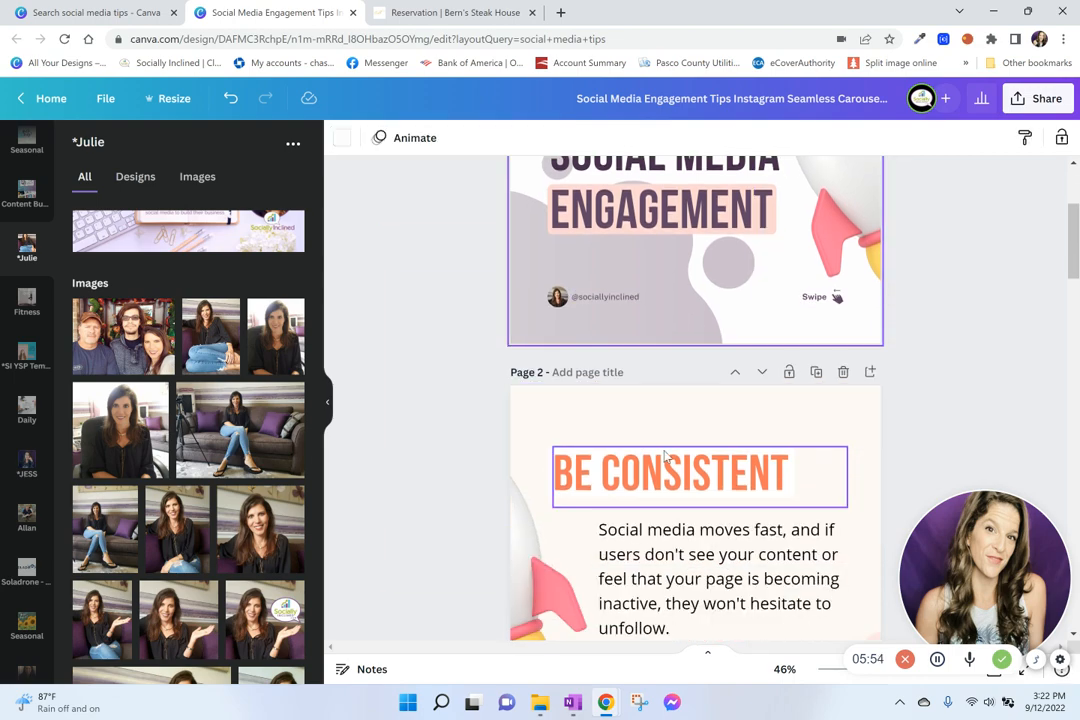
scroll(677, 457, "down", 10)
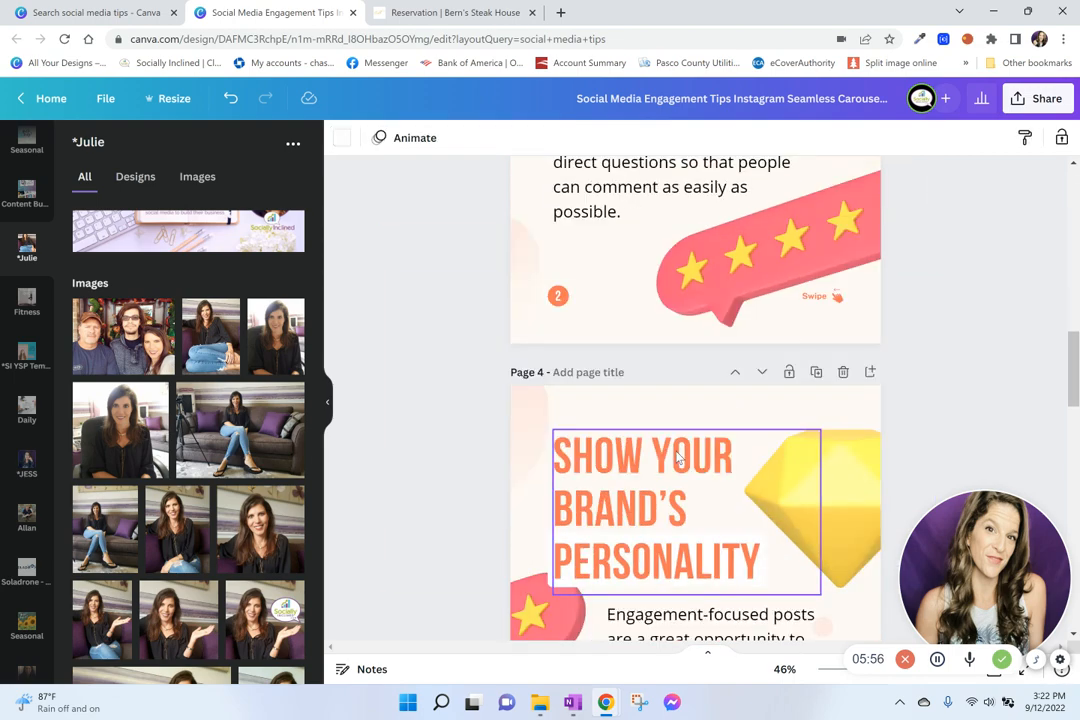
scroll(677, 455, "down", 3)
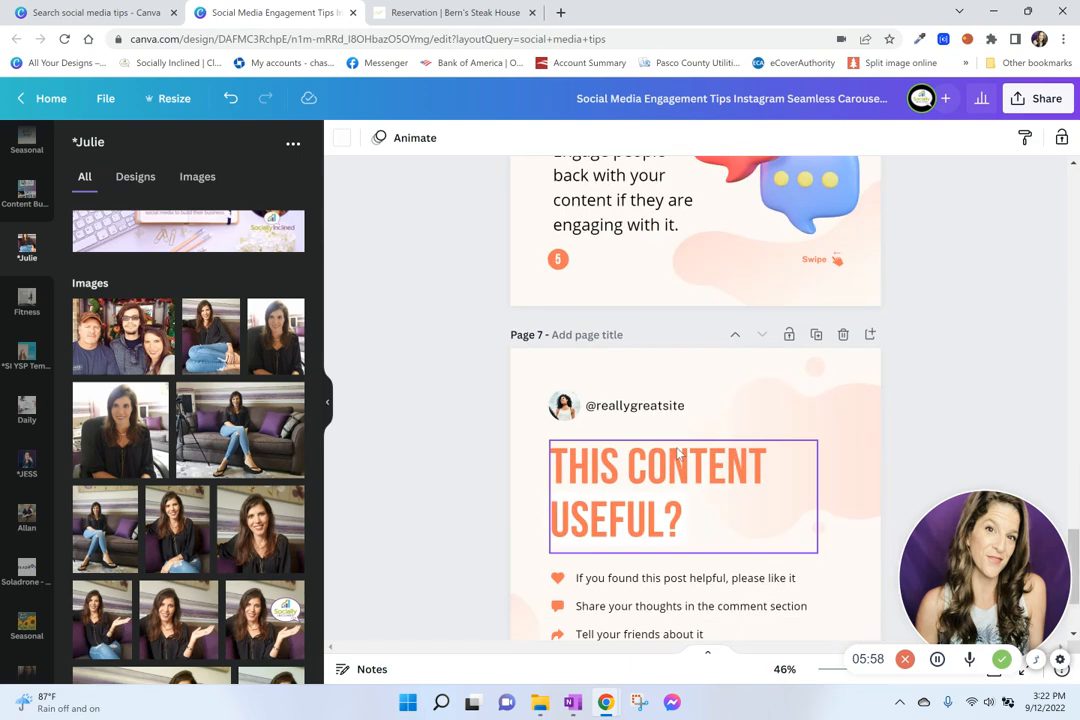
scroll(677, 452, "up", 13)
scroll(677, 450, "up", 5)
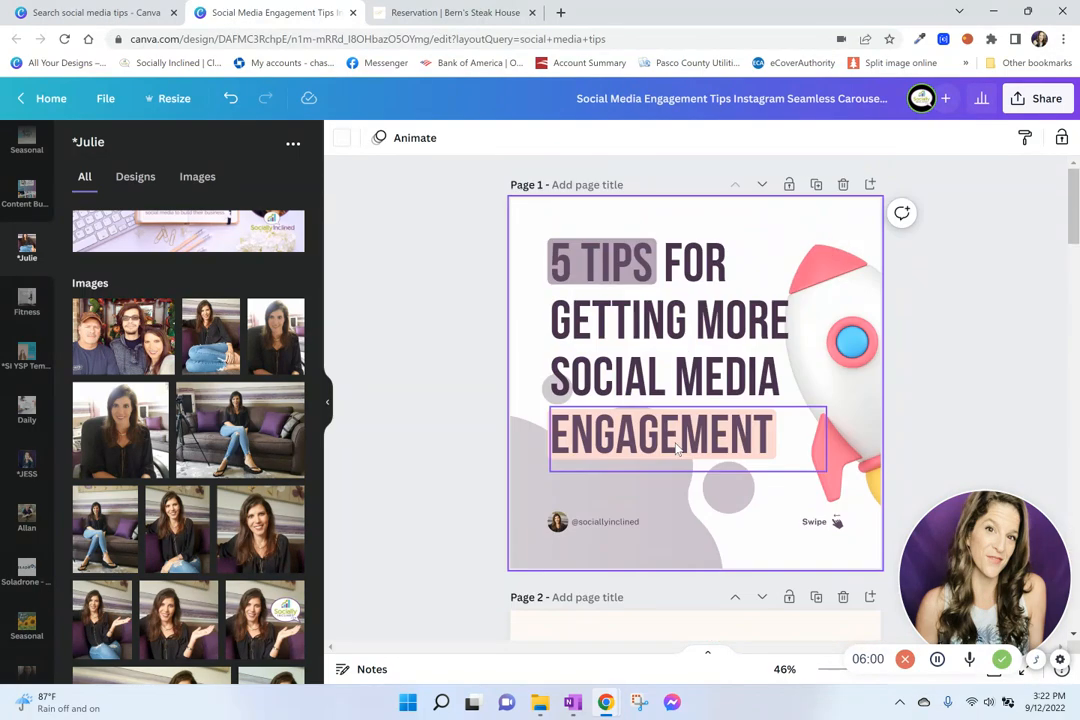
scroll(595, 398, "down", 3)
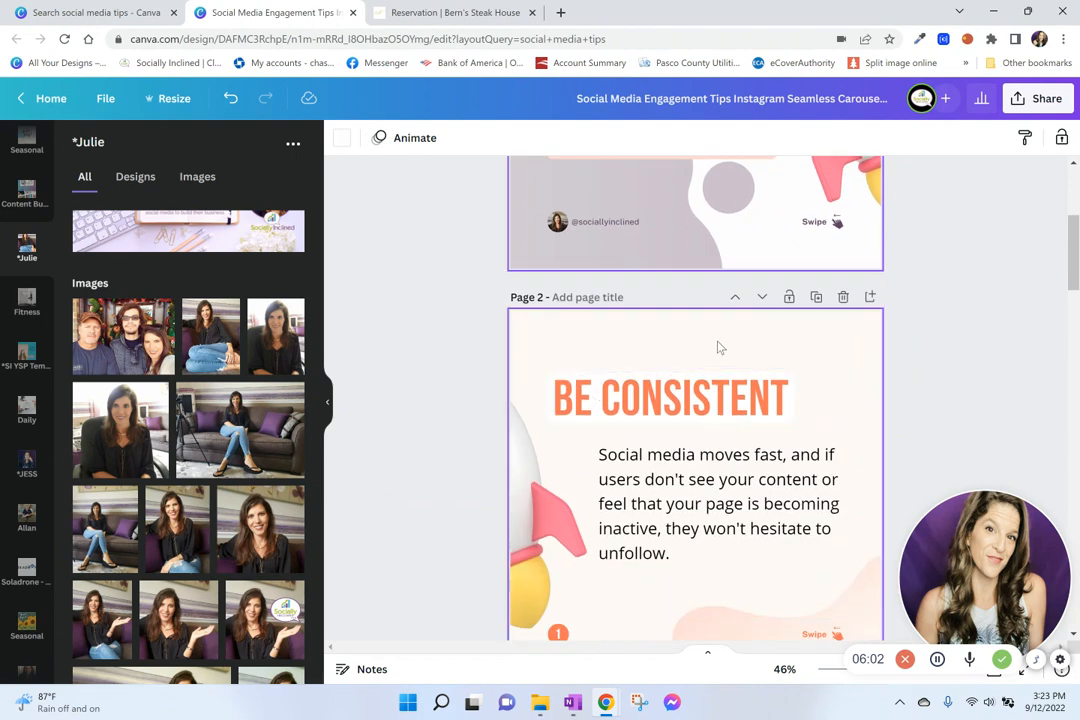
scroll(660, 333, "up", 3)
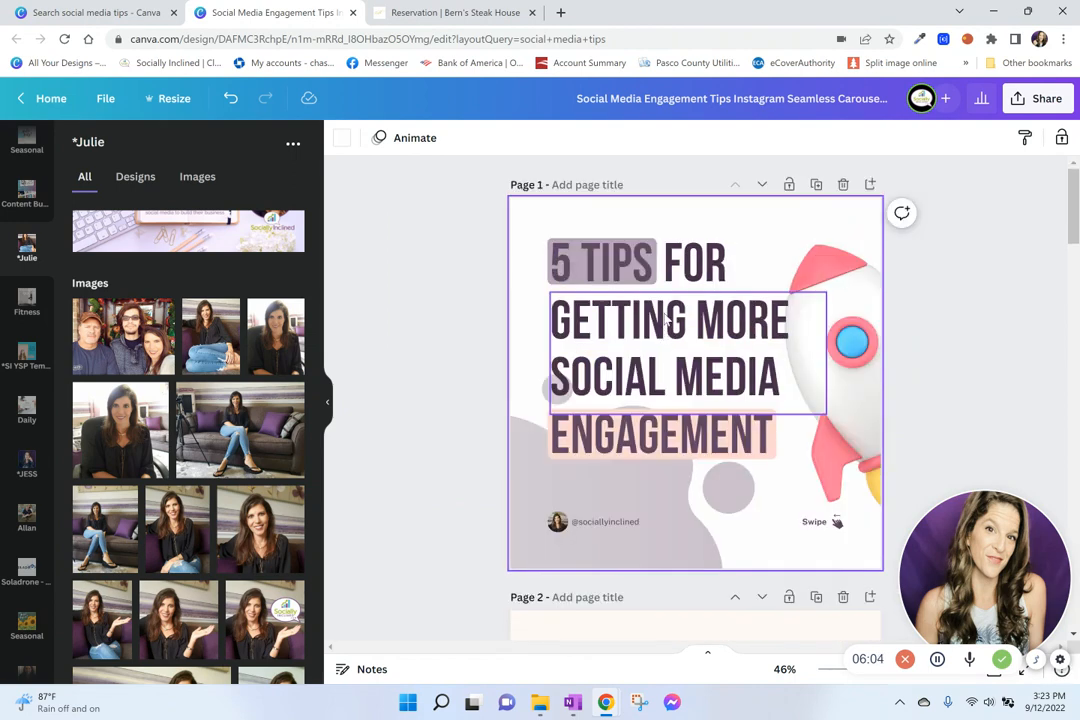
scroll(665, 320, "down", 3)
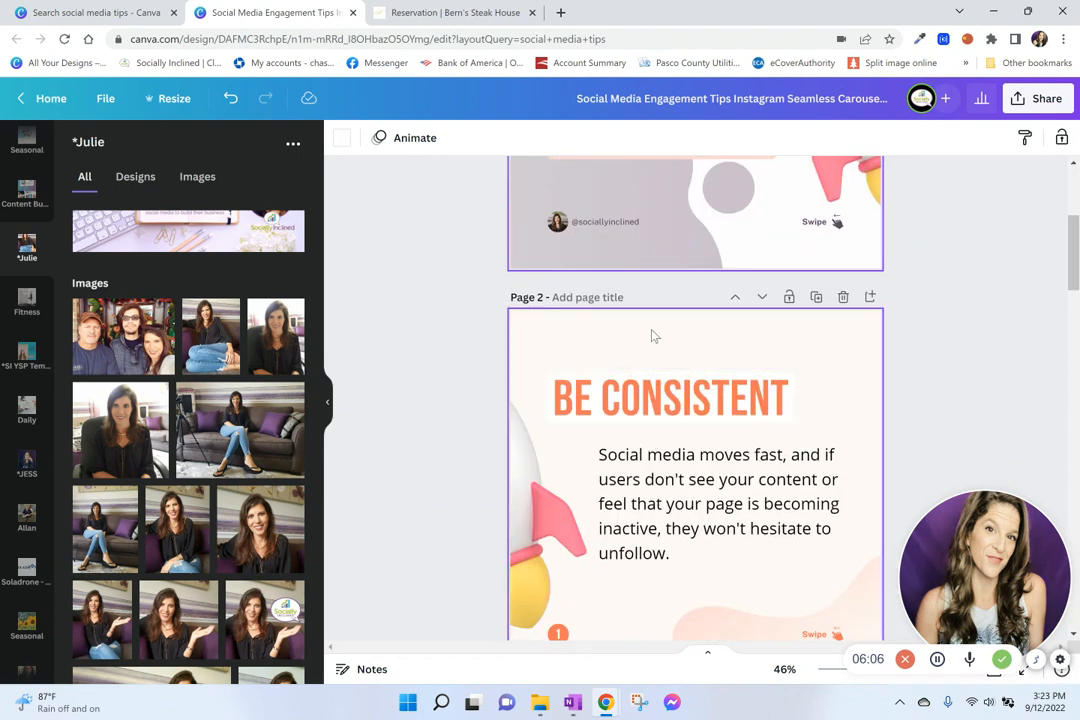
Apply the Socially Inclined palette to page 2, shuffling to a pale pink background, mauve heading highlight and dark purple wave shape
scroll(31, 285, "up", 3)
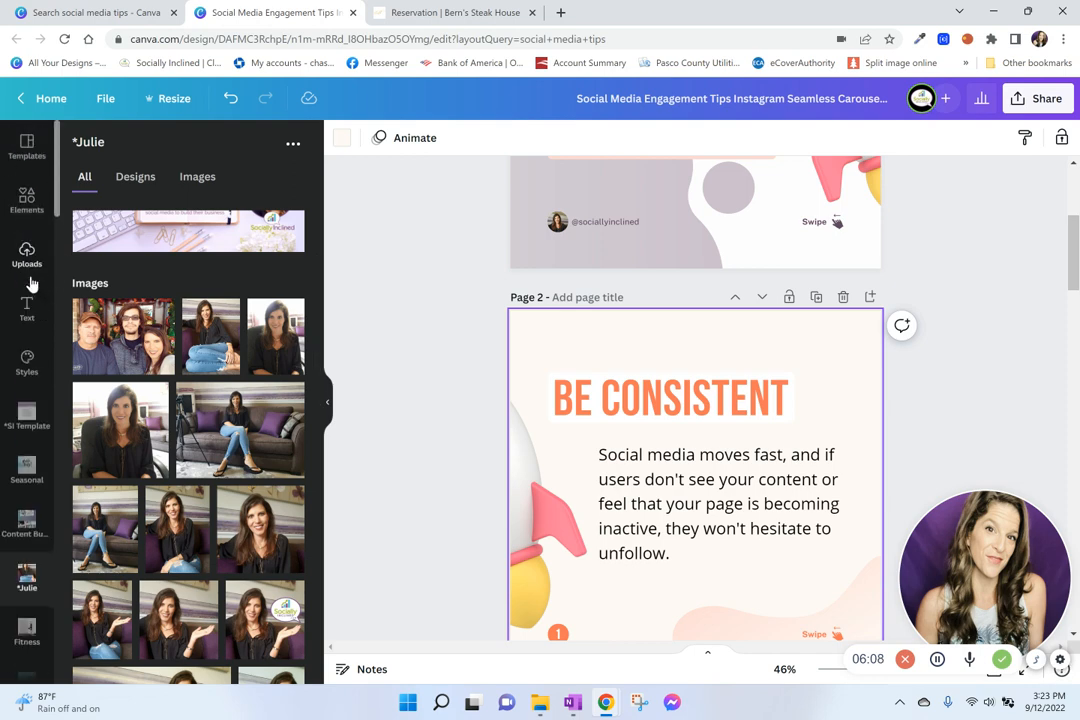
left_click(28, 362)
left_click(165, 262)
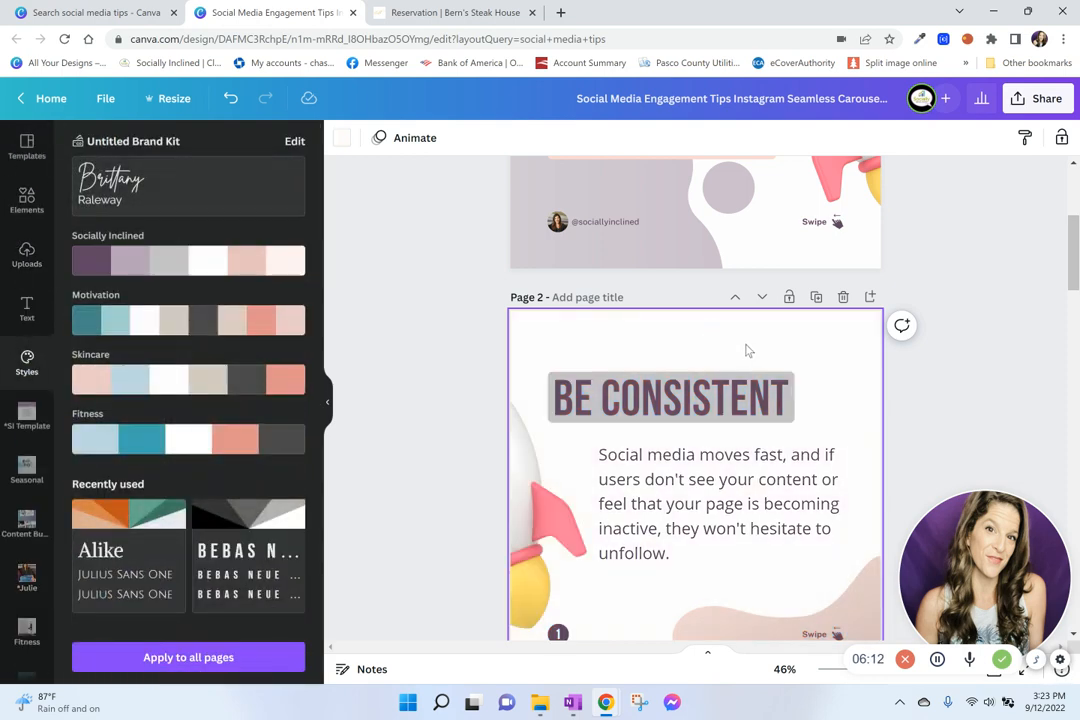
scroll(746, 350, "down", 1)
left_click(153, 262)
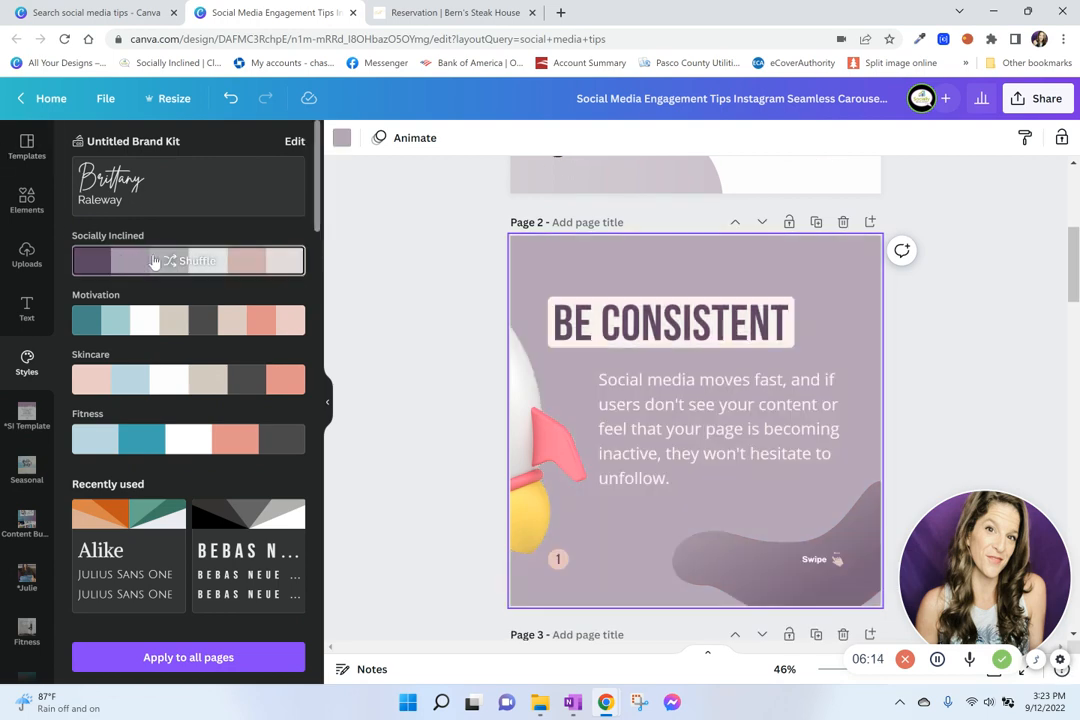
left_click(196, 262)
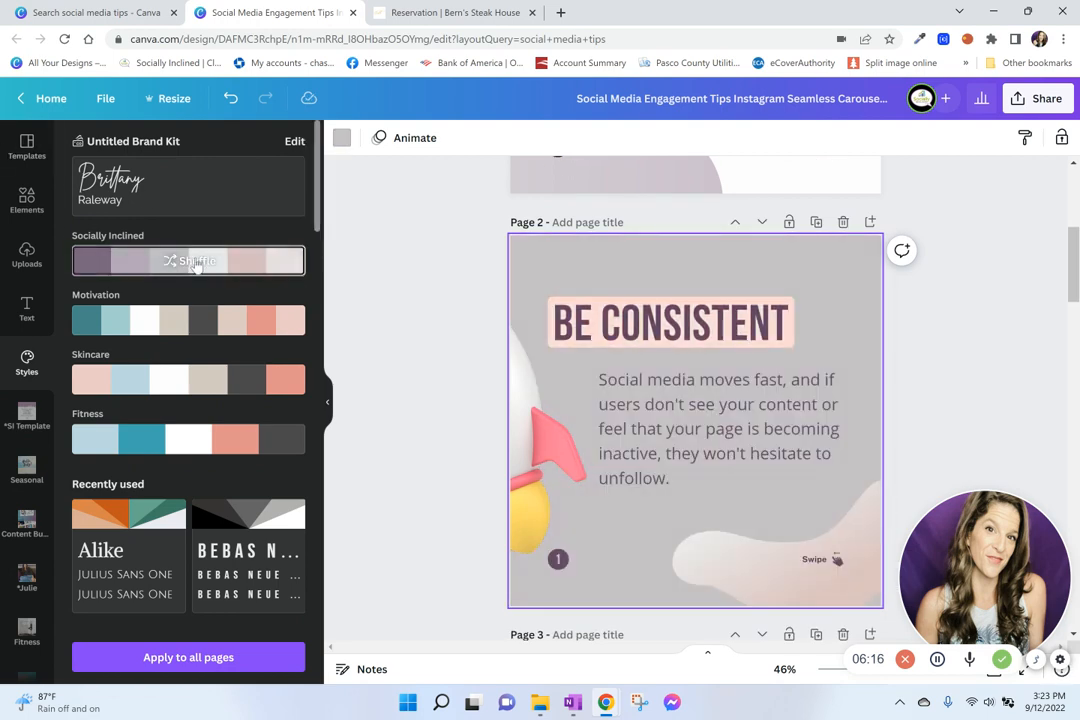
scroll(705, 337, "up", 3)
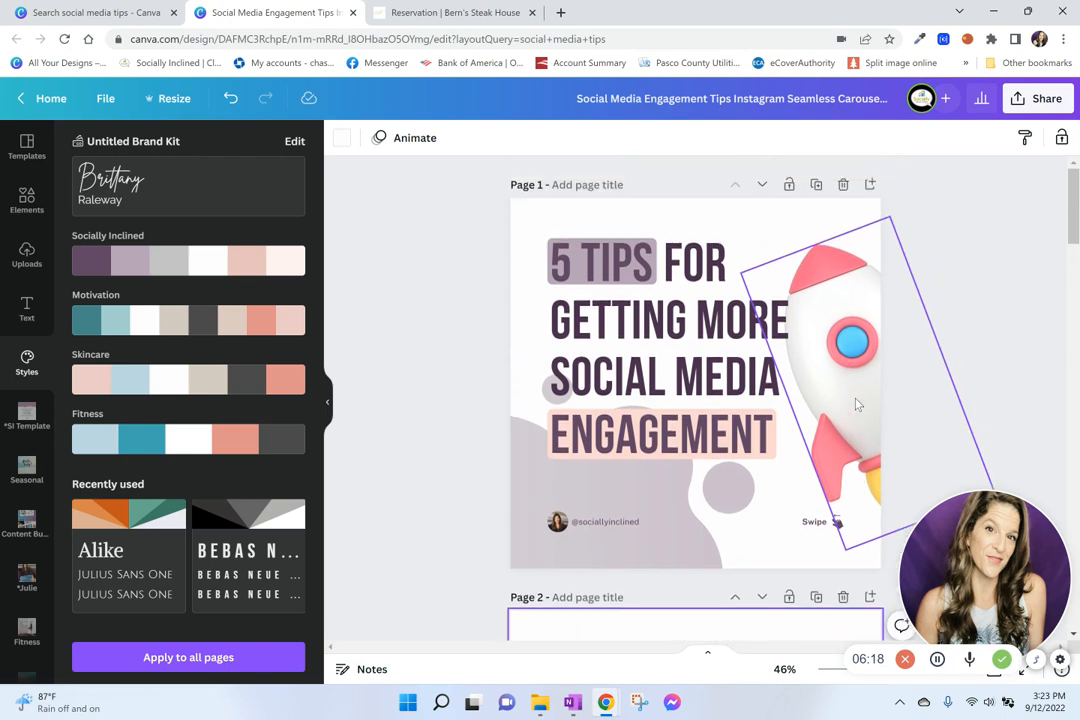
scroll(847, 392, "down", 4)
scroll(847, 392, "up", 1)
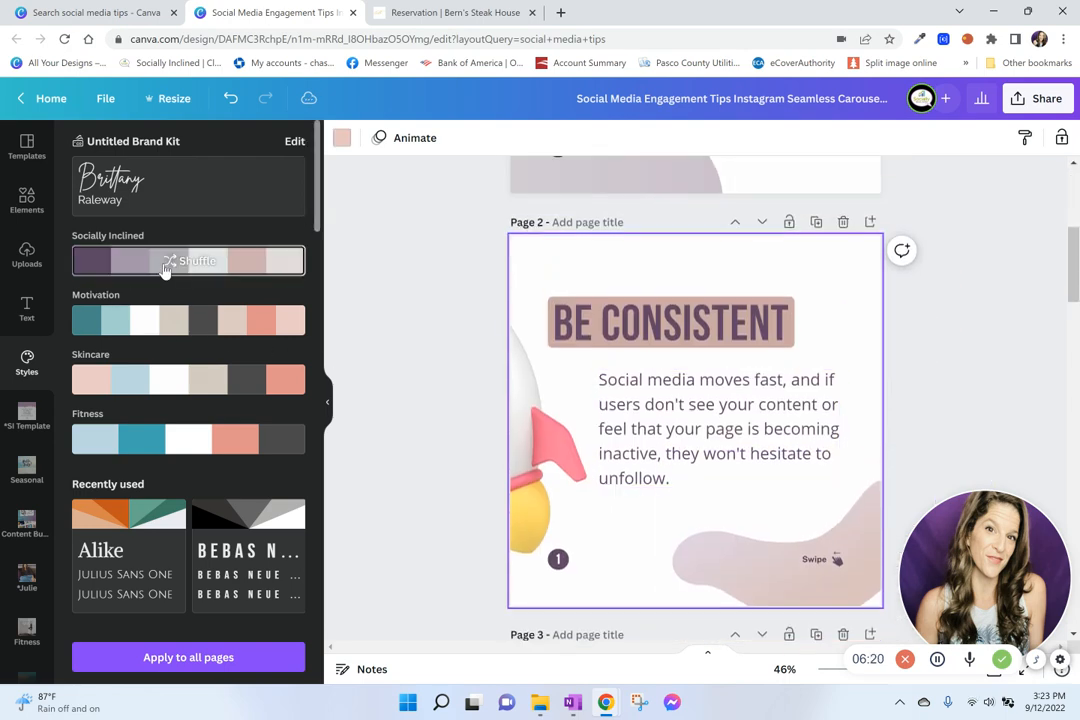
left_click(165, 268)
left_click(165, 268)
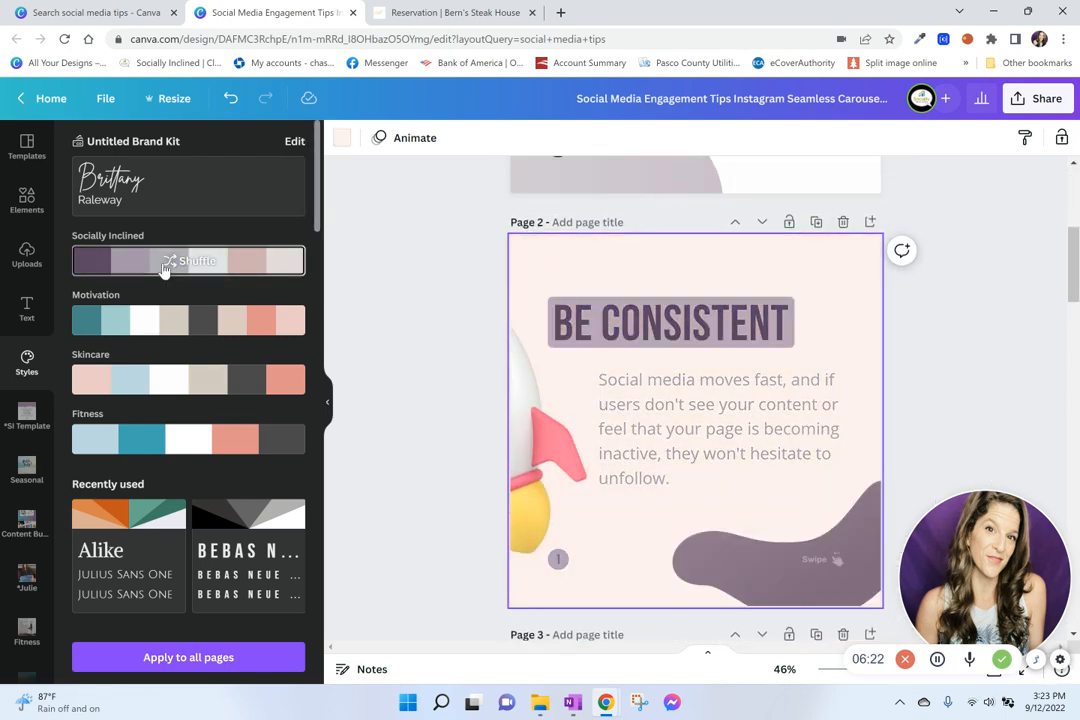
Set page 2's background colour to white
left_click(830, 313)
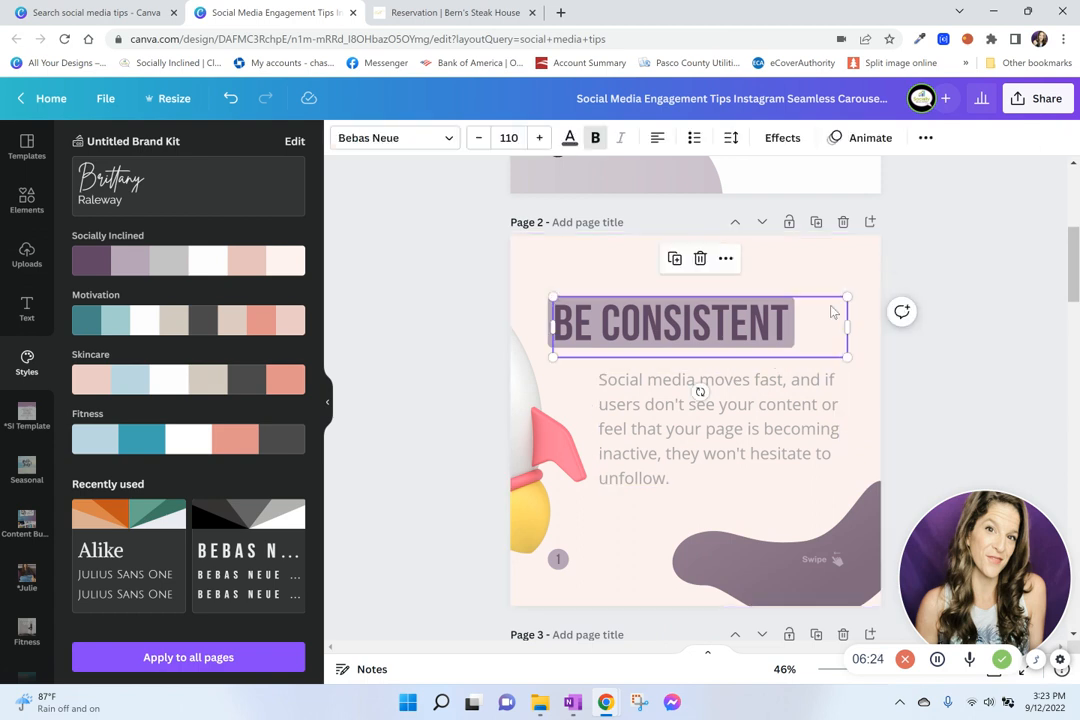
left_click(828, 257)
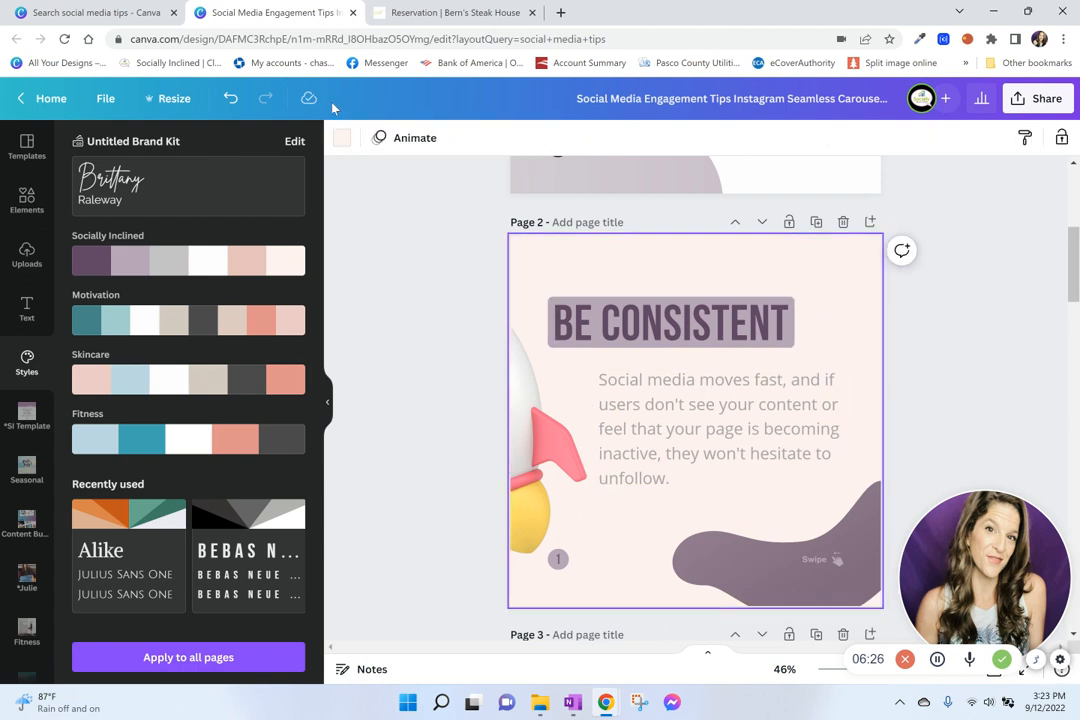
left_click(341, 140)
left_click(841, 326)
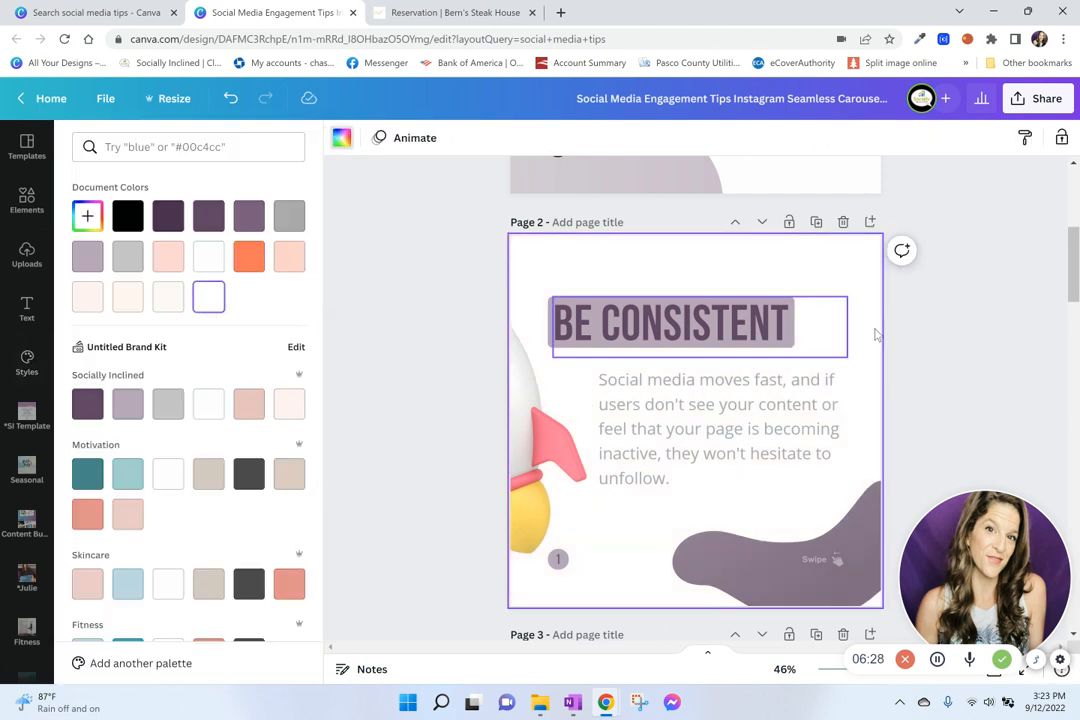
Change one of the two gradient colours of page 2's dark purple wave shape to the Socially Inclined mauve
scroll(868, 525, "down", 2)
left_click(866, 468)
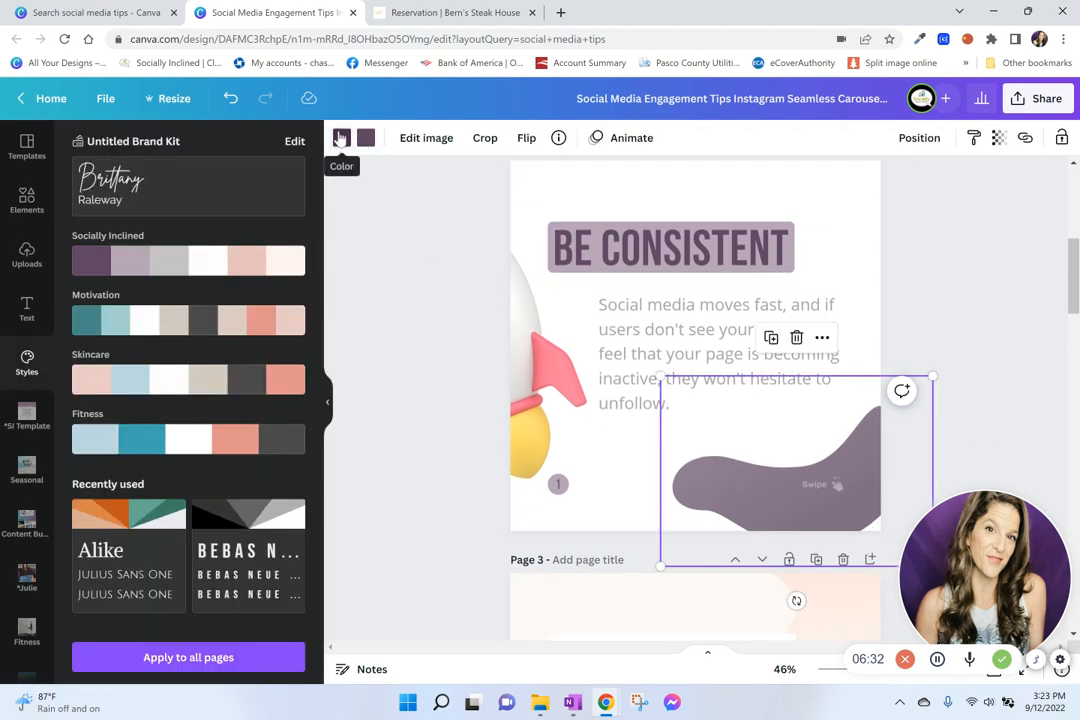
left_click(364, 139)
left_click(129, 404)
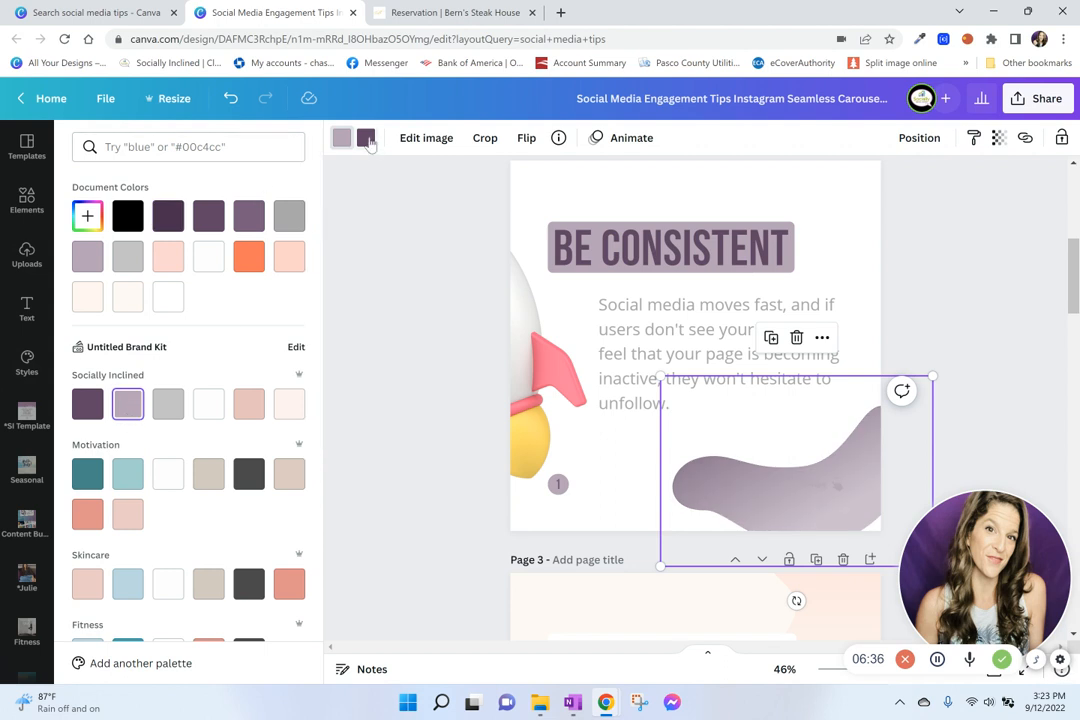
Recolour page 2's Swipe text and its hand icon with the Socially Inclined dark purple
left_click(803, 485)
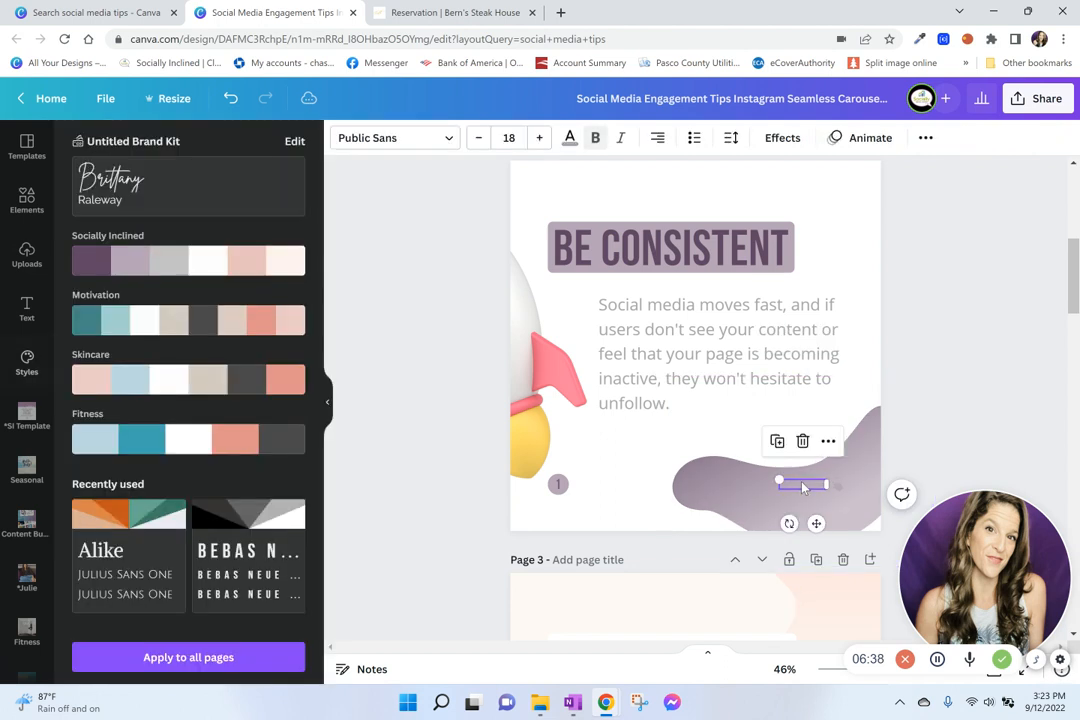
left_click(569, 137)
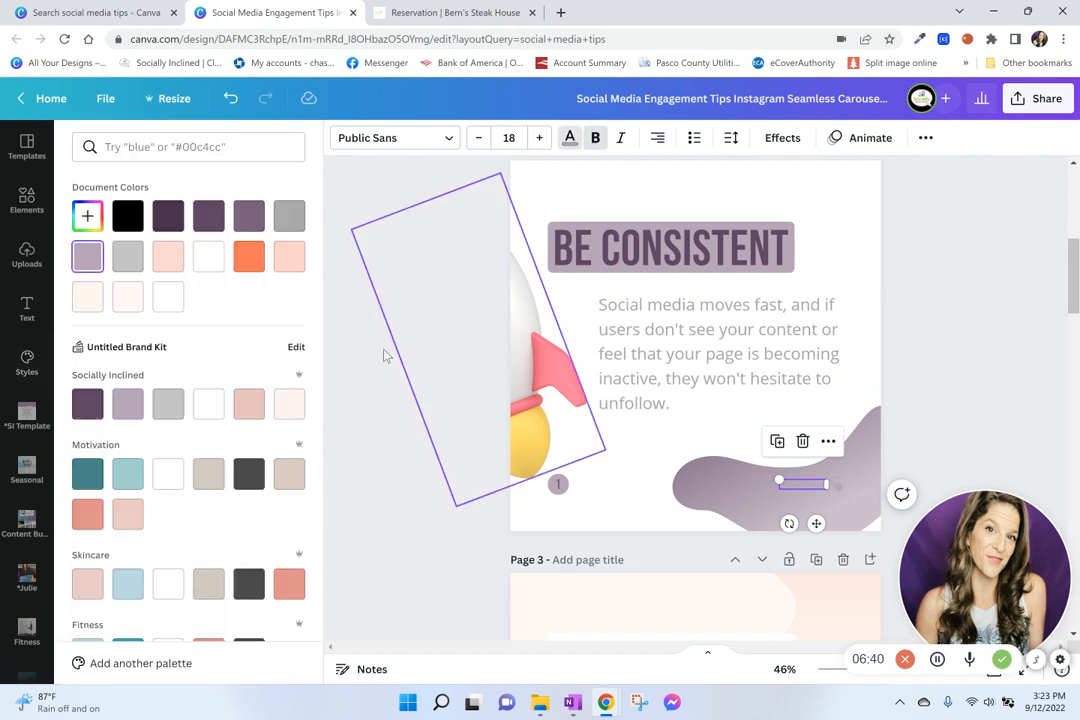
left_click(87, 403)
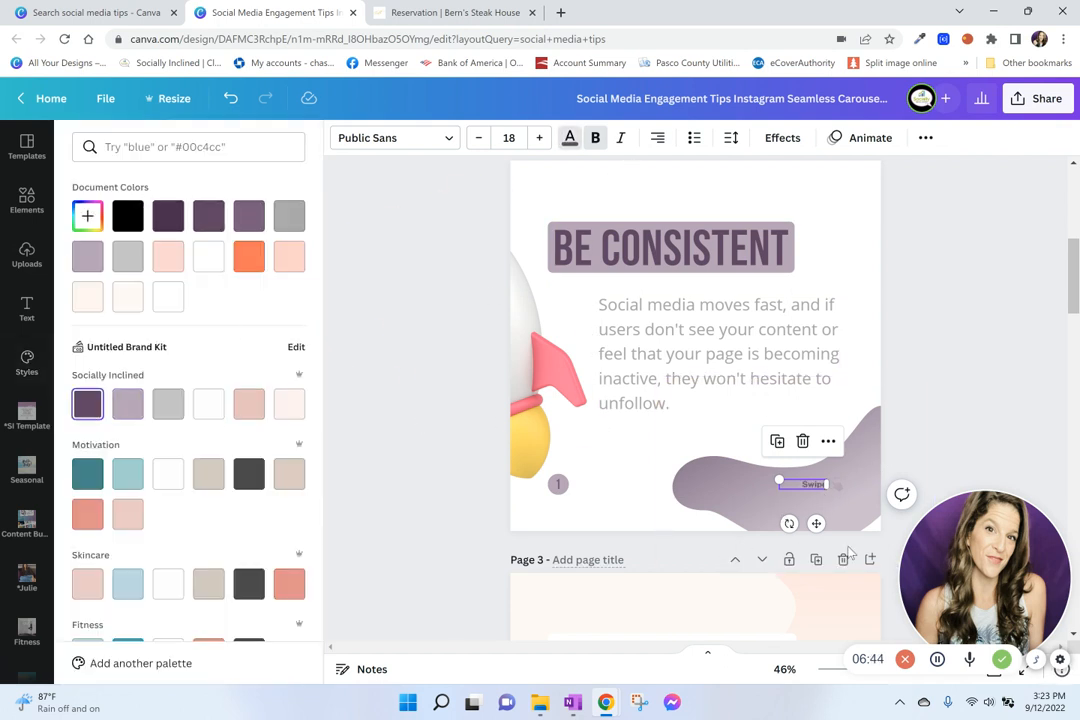
left_click(838, 484)
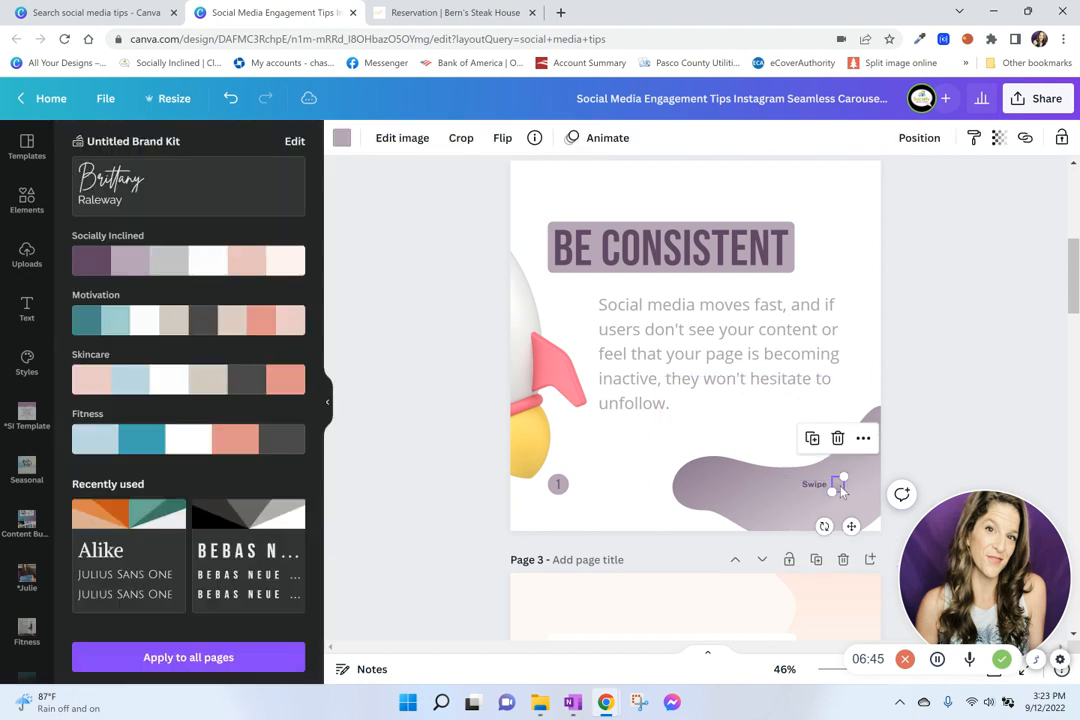
left_click(341, 137)
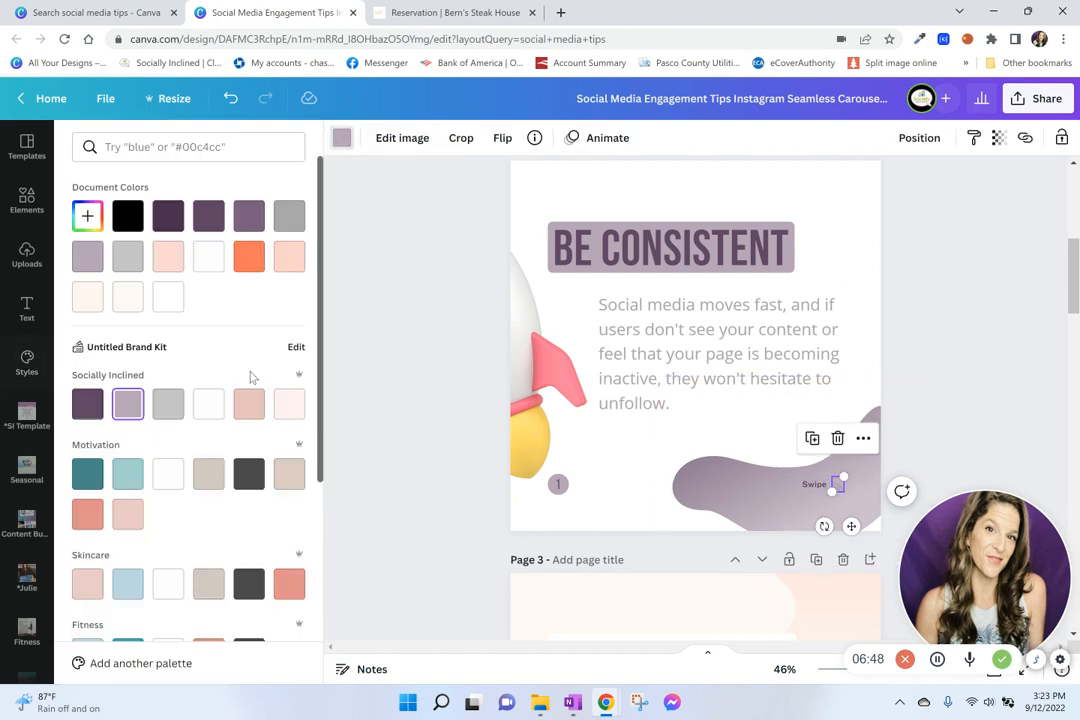
left_click(87, 403)
Set page 2's body paragraph to black, keeping regular weight after trying bold
left_click(737, 365)
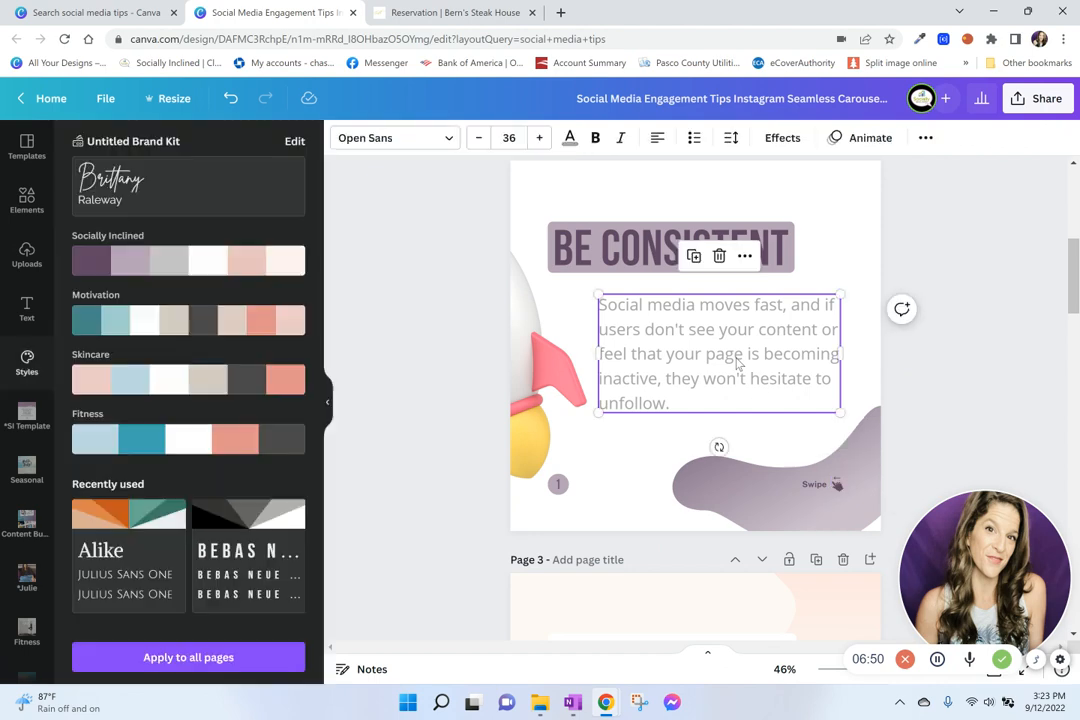
left_click(676, 368)
left_click(598, 138)
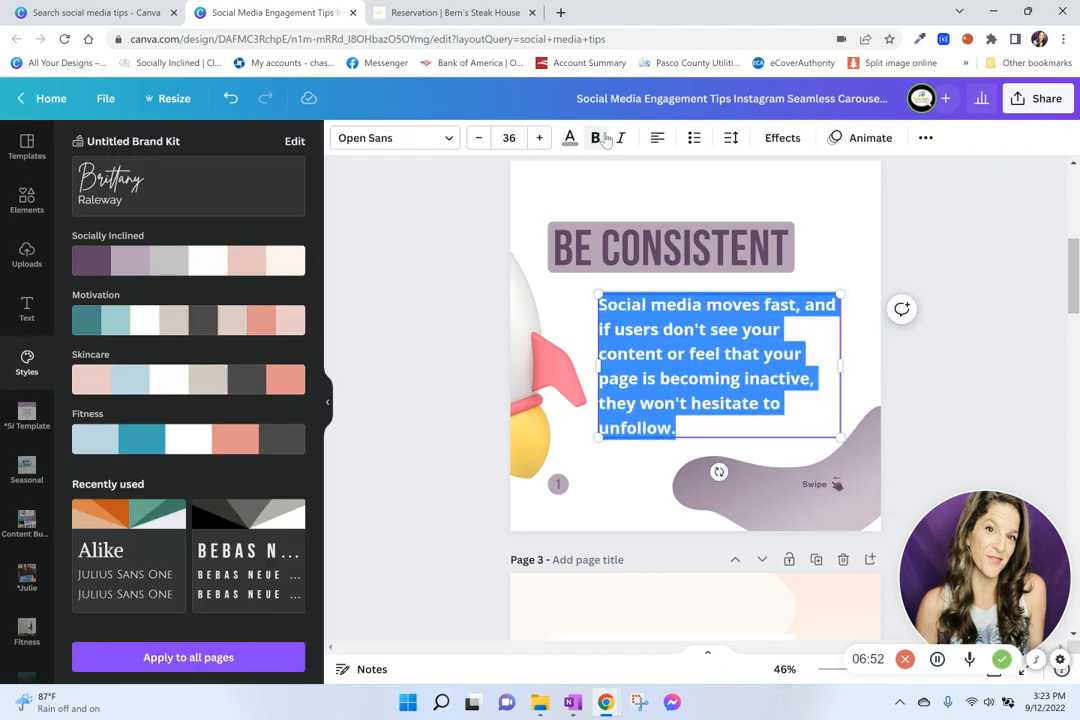
left_click(603, 139)
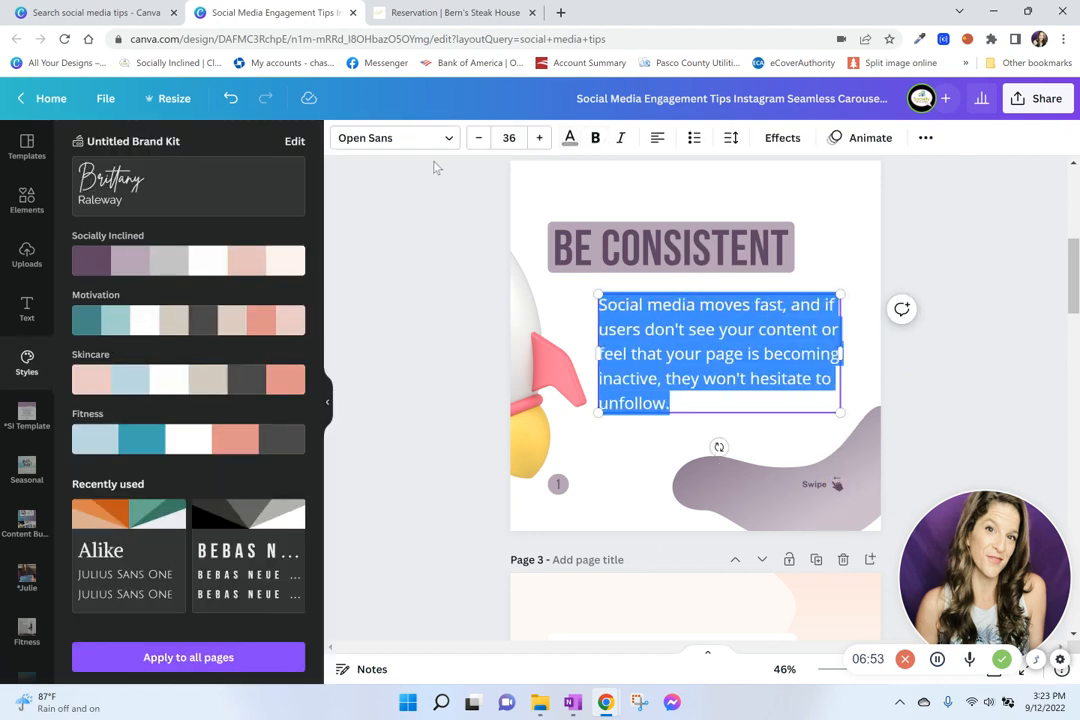
left_click(570, 138)
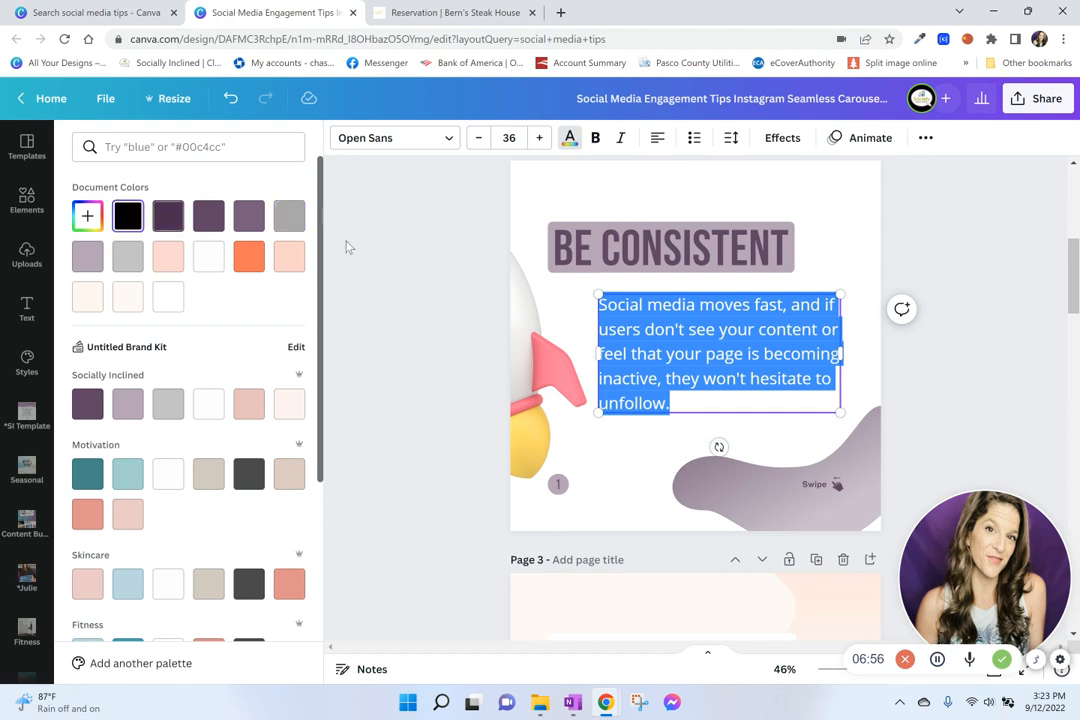
key("Escape")
scroll(735, 262, "down", 4)
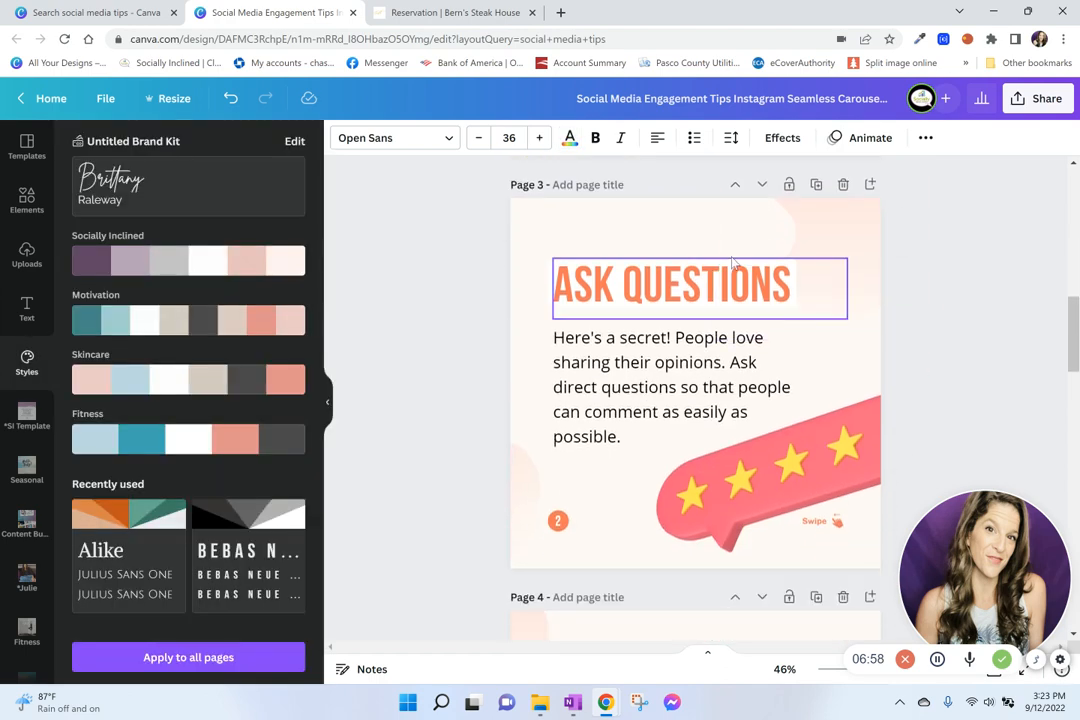
scroll(735, 262, "up", 3)
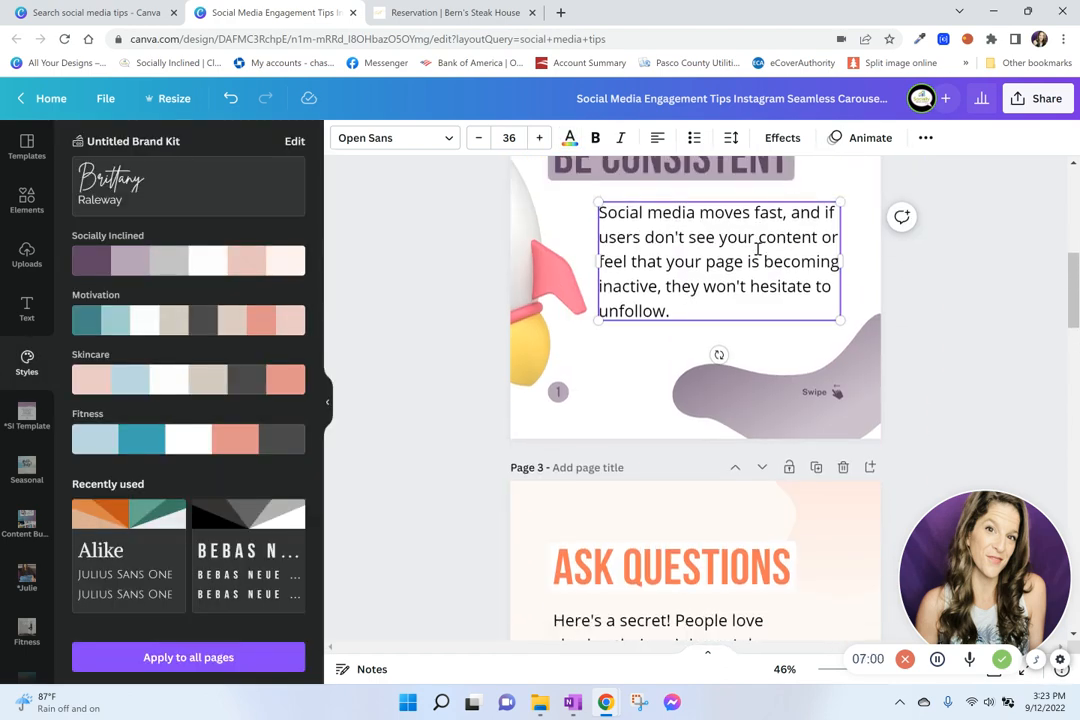
Apply the Socially Inclined palette to page 3, shuffling to a white background, dark purple heading highlight and purple corner shapes
scroll(660, 230, "down", 3)
left_click(593, 227)
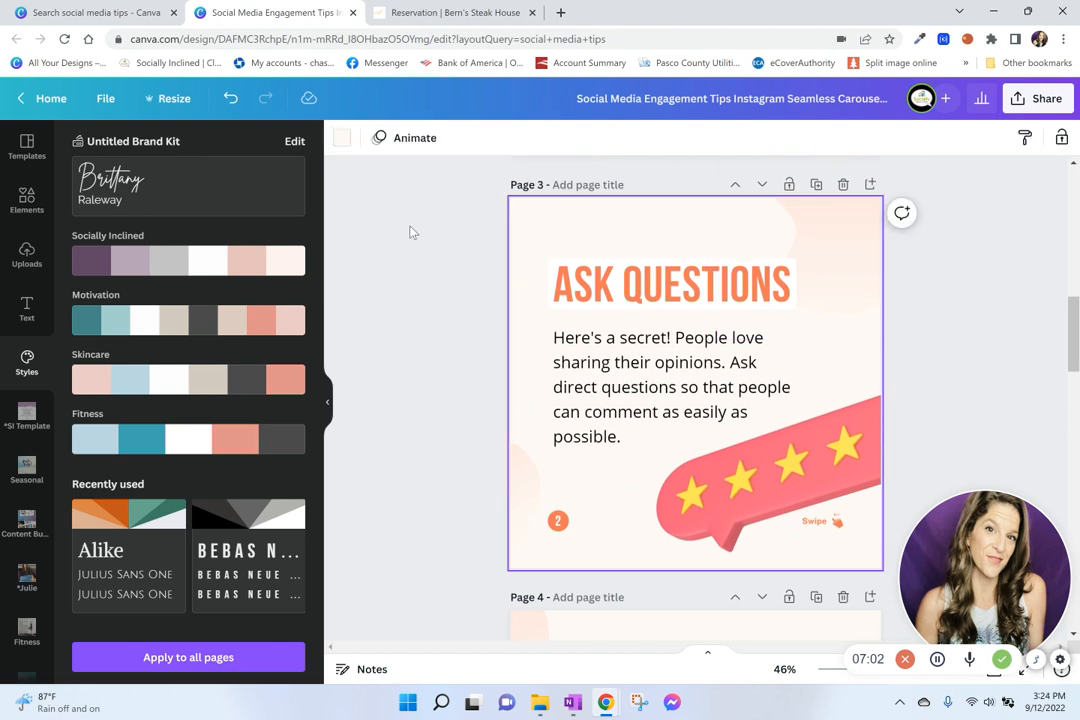
left_click(158, 262)
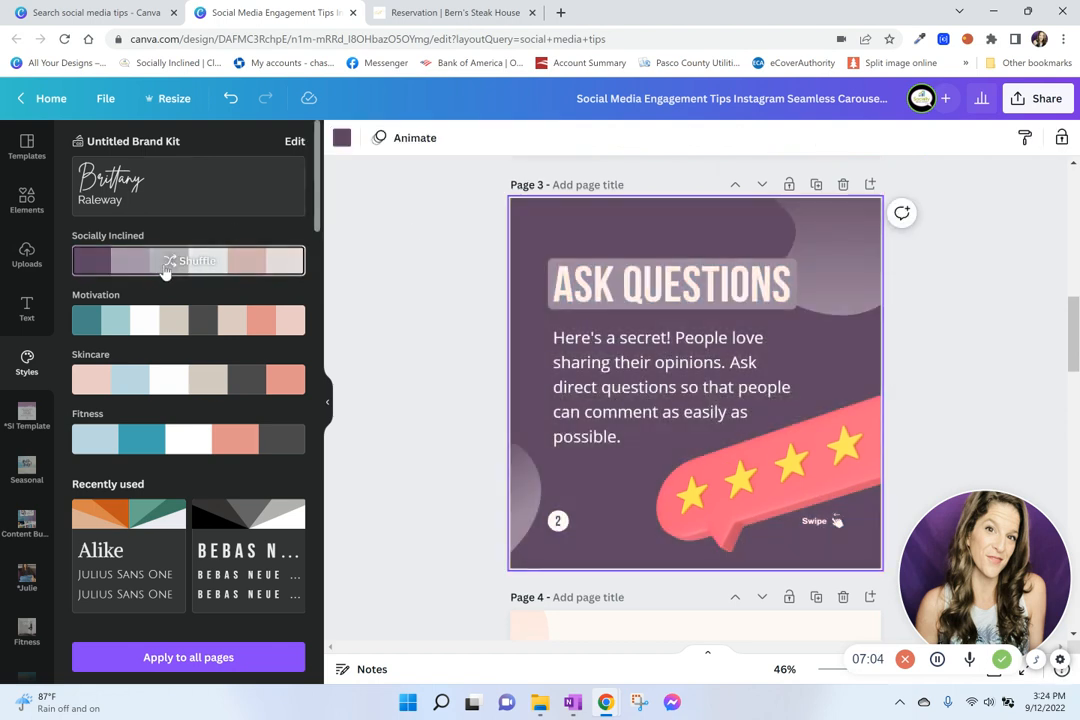
left_click(165, 262)
left_click(166, 270)
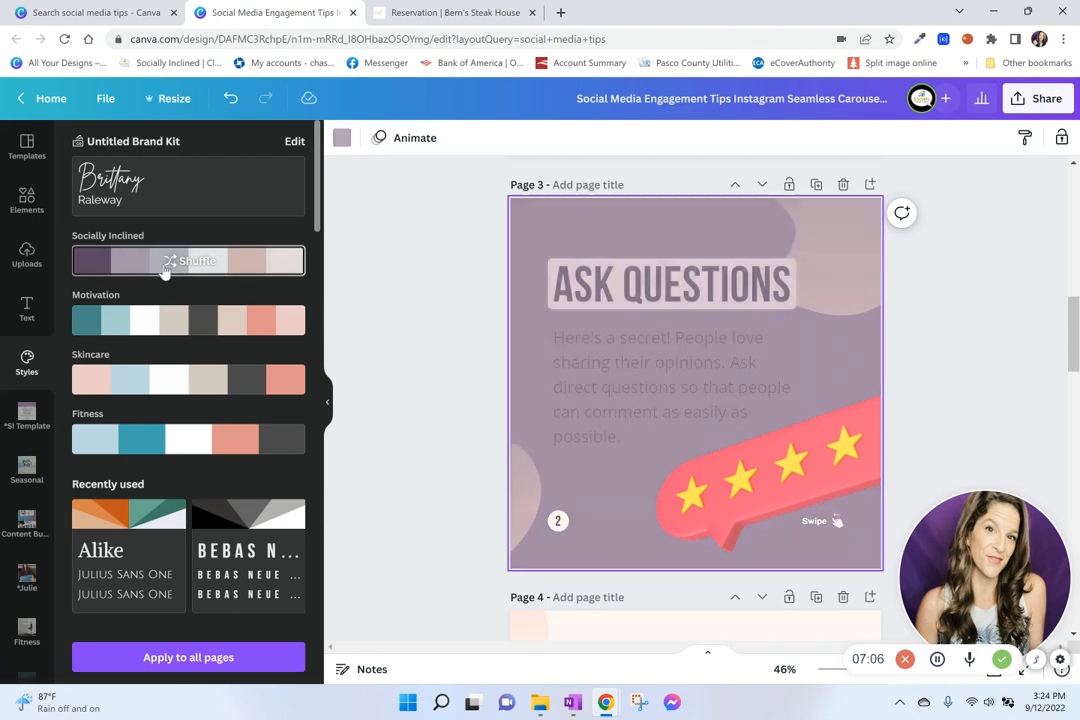
left_click(162, 270)
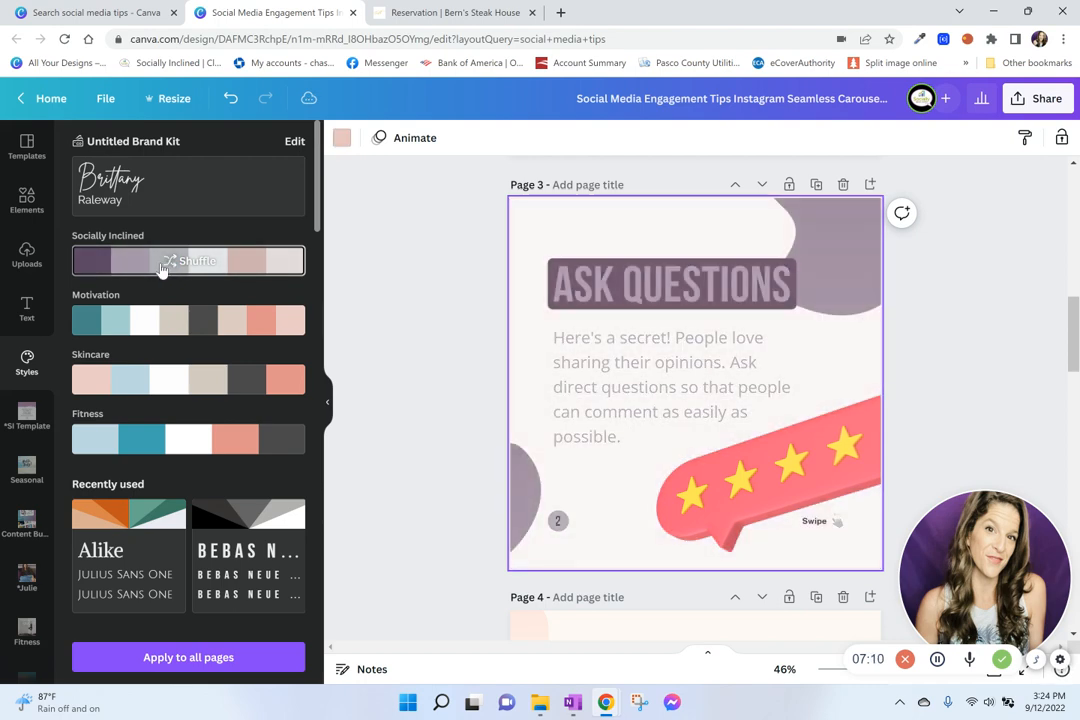
left_click(162, 268)
left_click(162, 268)
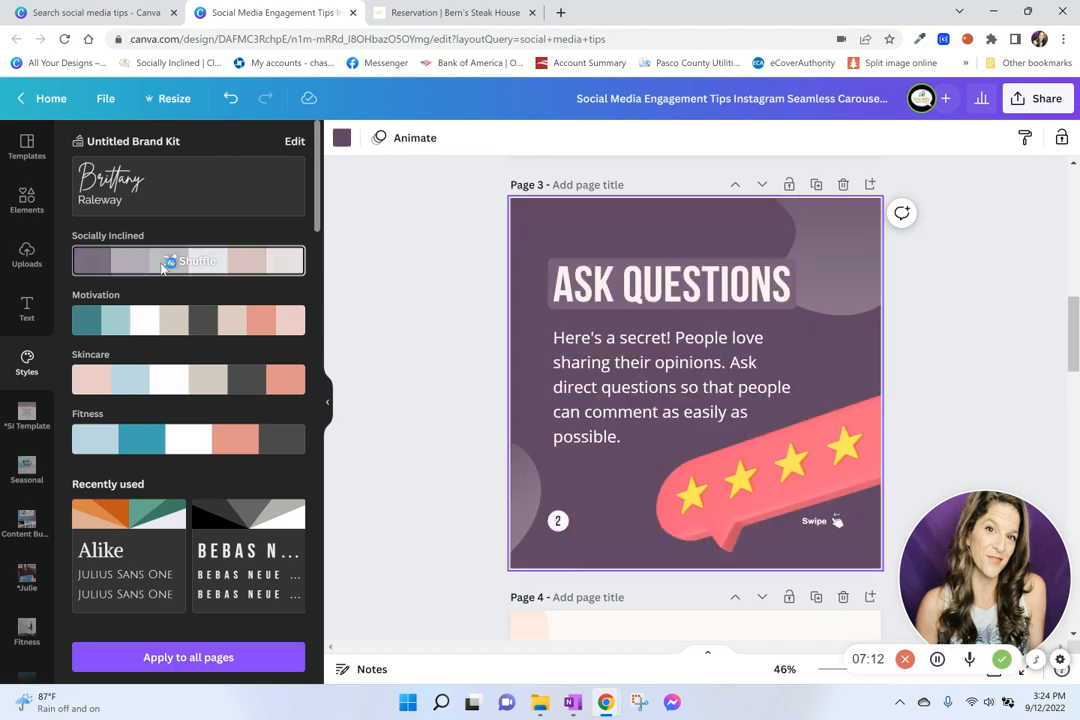
left_click(162, 268)
left_click(162, 268)
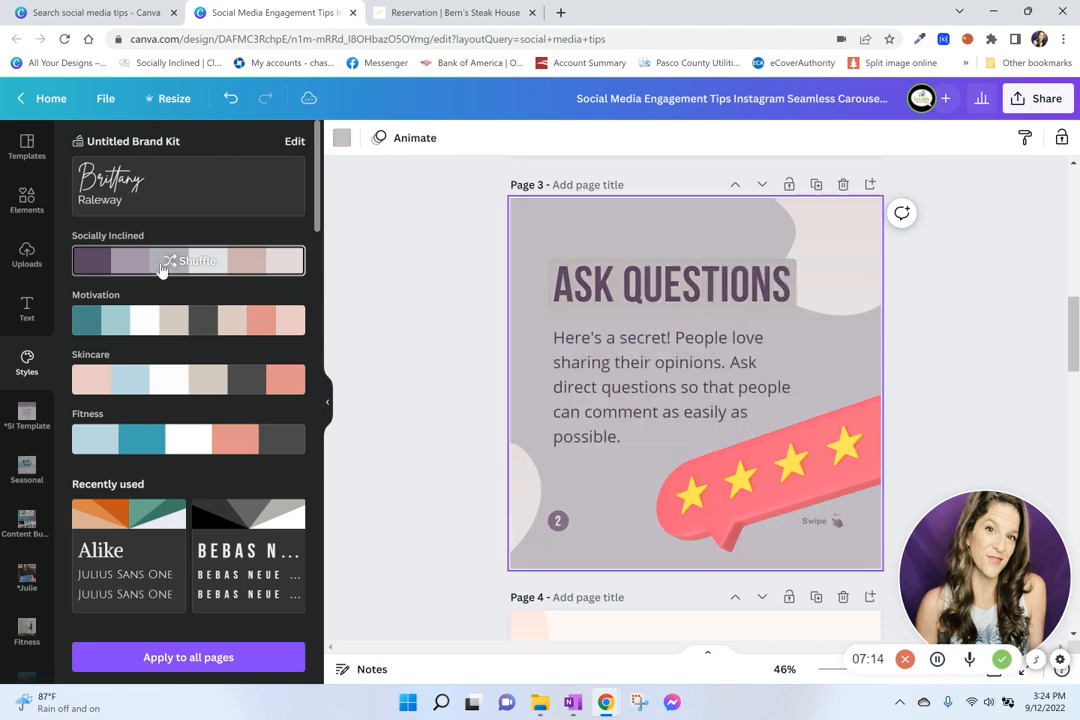
left_click(162, 268)
Move the purple blob in page 3's upper corner slightly downward and compare the page with page 2
left_click(842, 283)
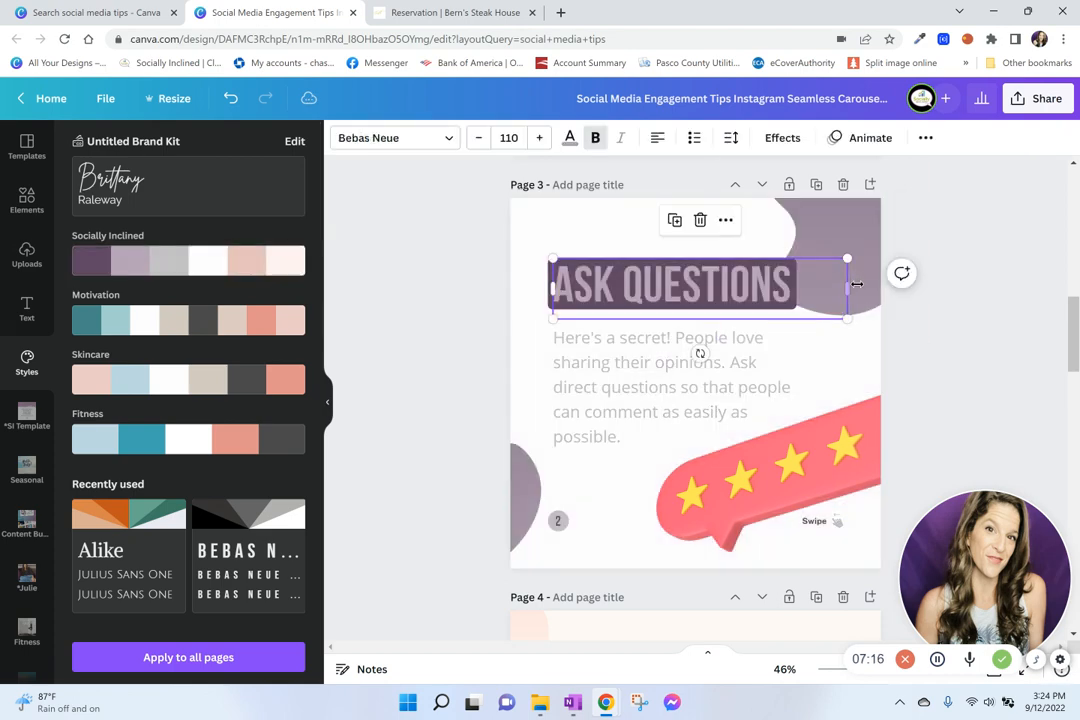
left_click(866, 255)
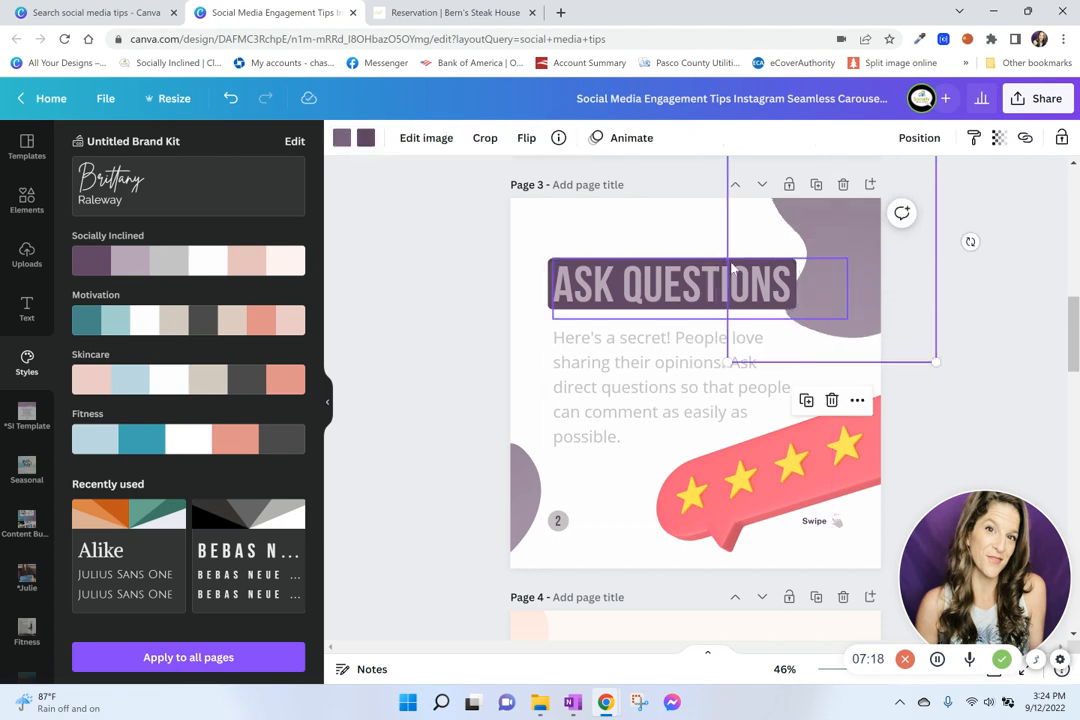
scroll(731, 267, "up", 5)
scroll(731, 267, "down", 5)
Set the ASK QUESTIONS heading text to the Socially Inclined dark purple
left_click(565, 372)
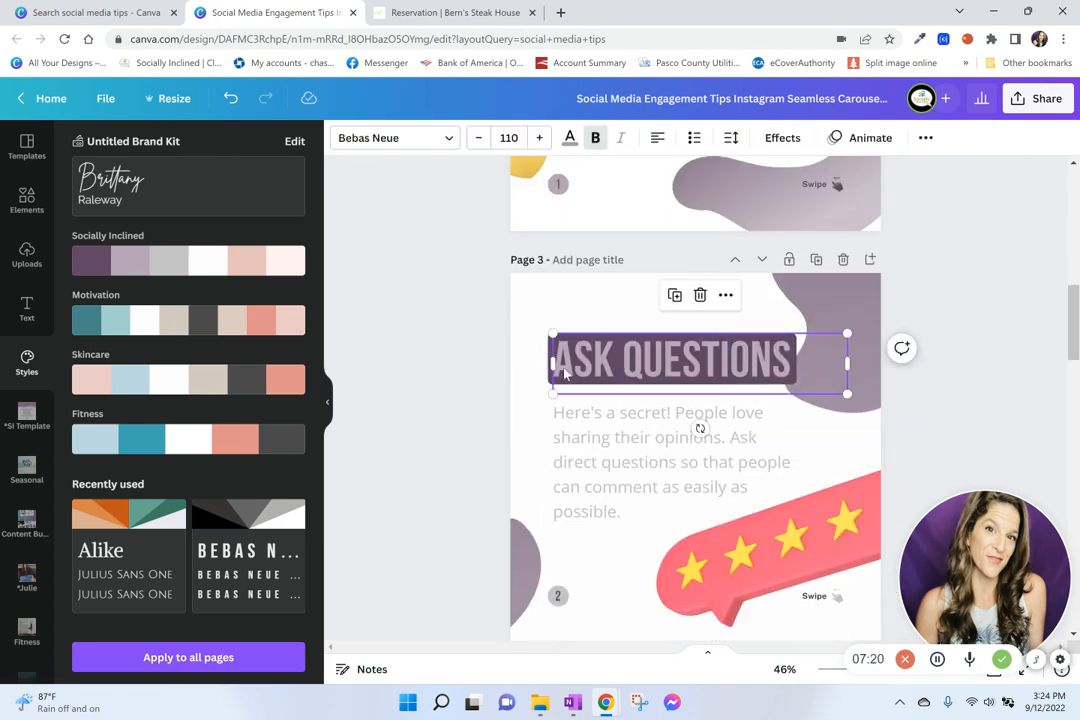
left_click(570, 140)
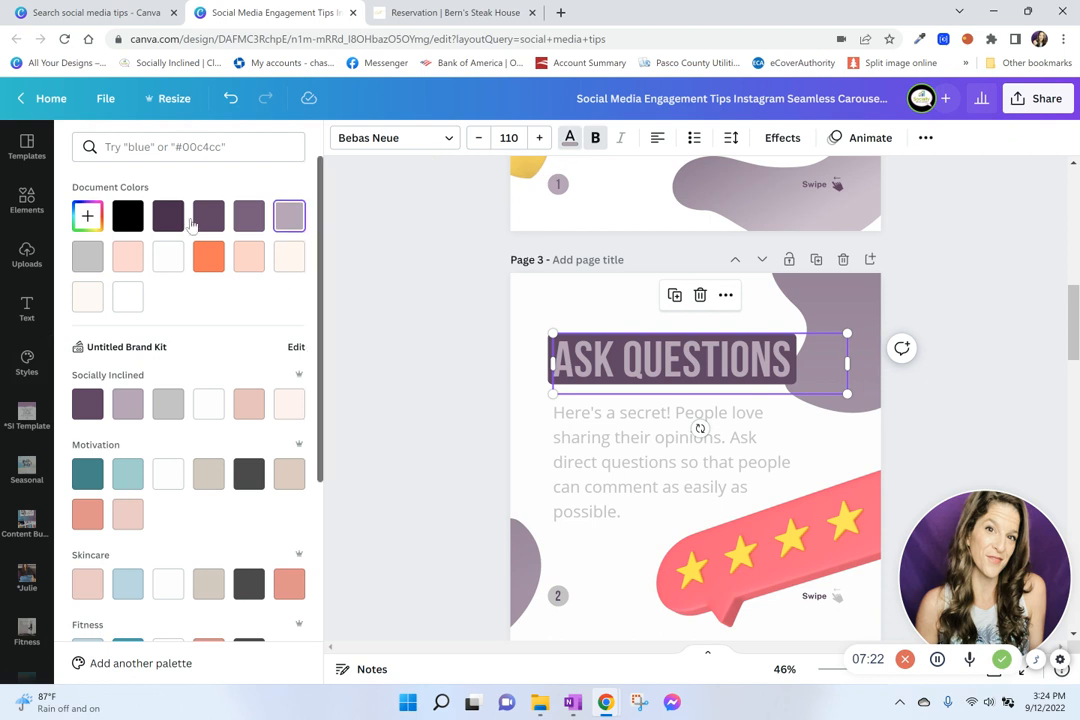
left_click(91, 405)
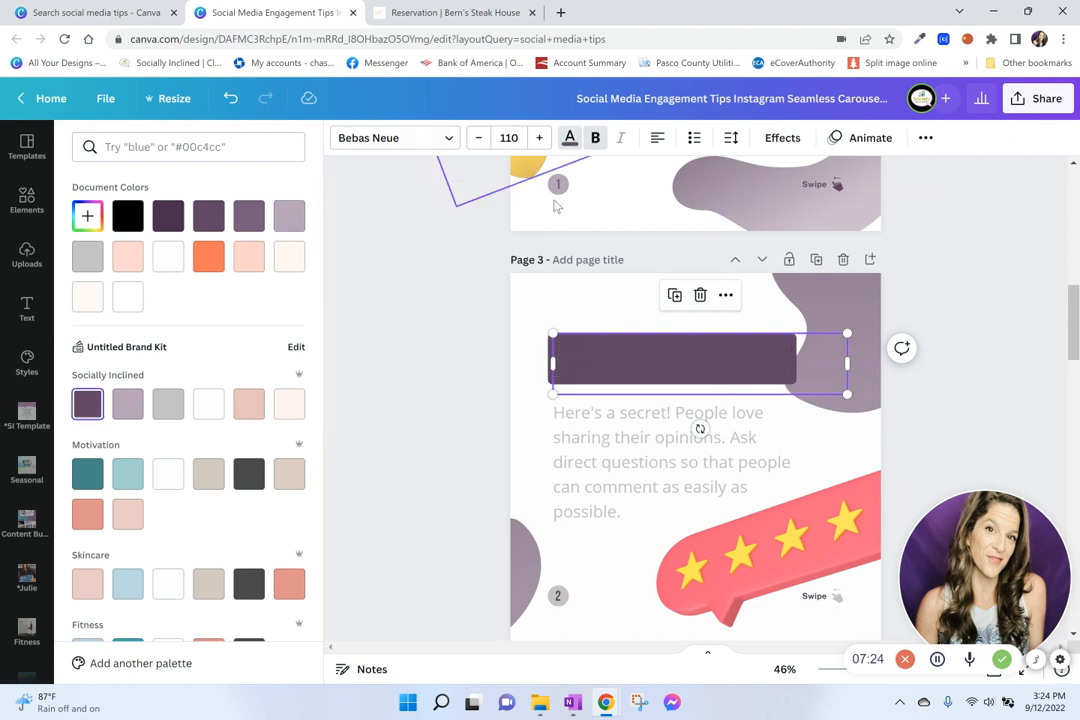
Try the Background text effect on the ASK QUESTIONS heading and undo it
left_click(798, 141)
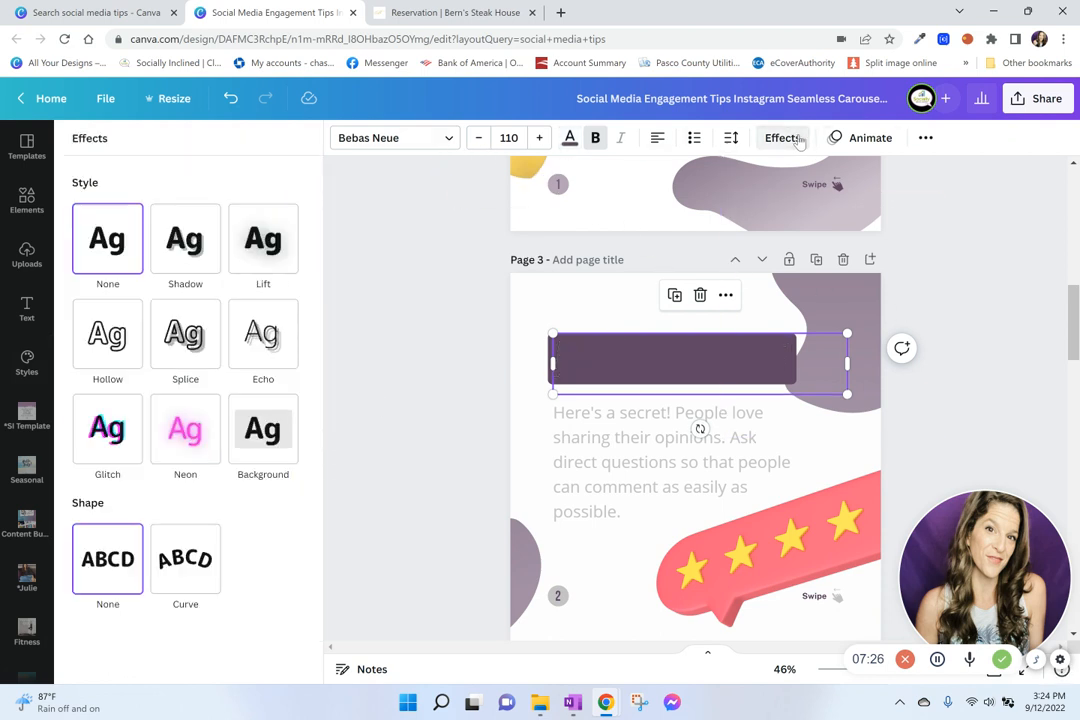
left_click(267, 440)
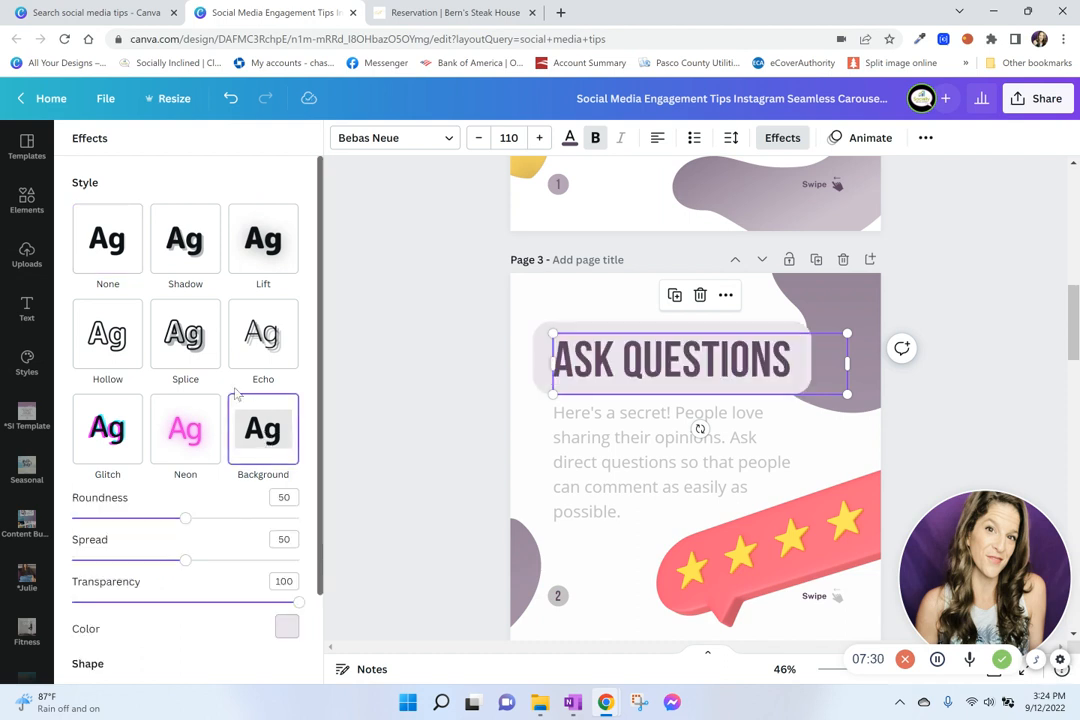
left_click(229, 100)
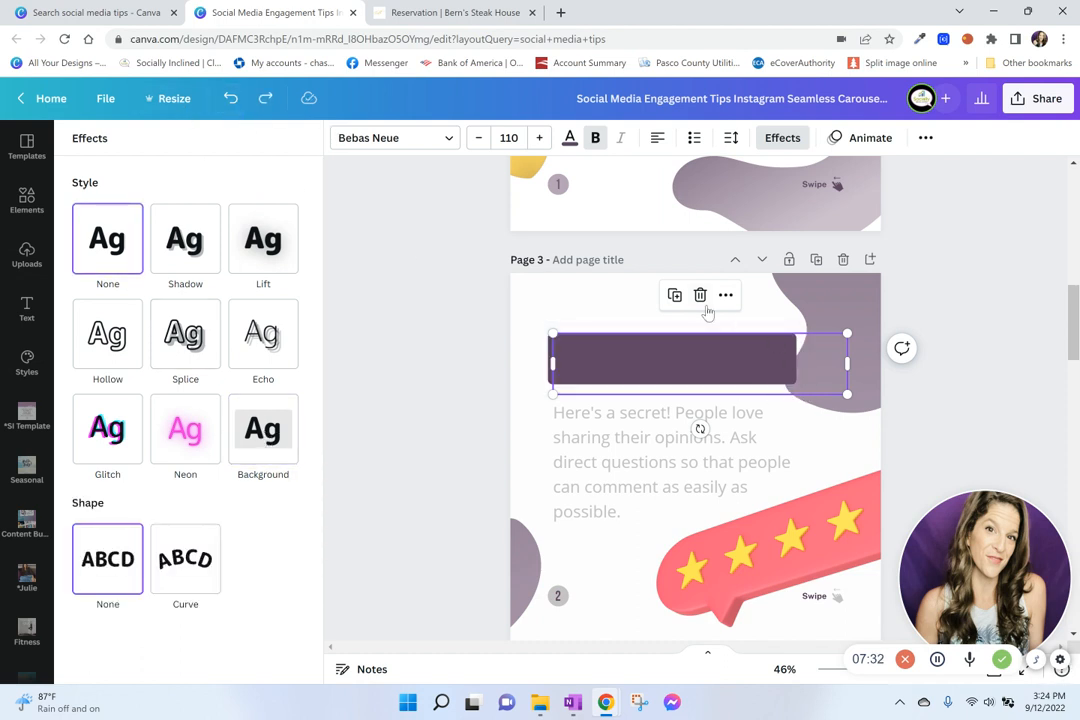
Recolour the highlight rectangle behind the ASK QUESTIONS heading with the Socially Inclined mauve
left_click(806, 319)
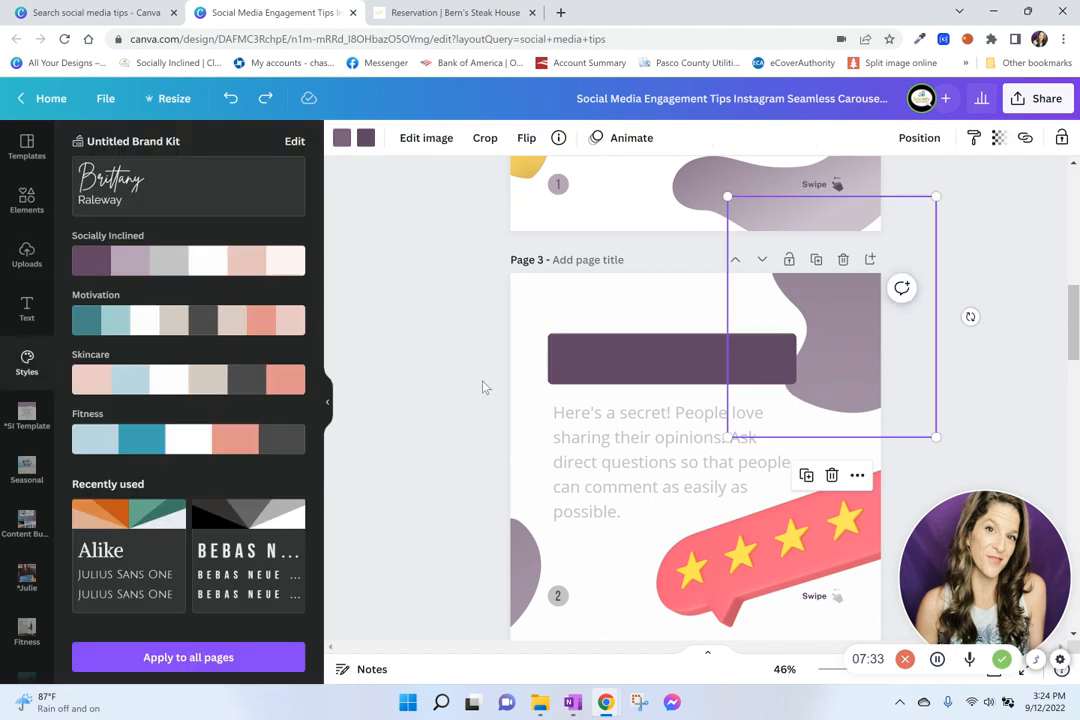
left_click(548, 373)
left_click(341, 138)
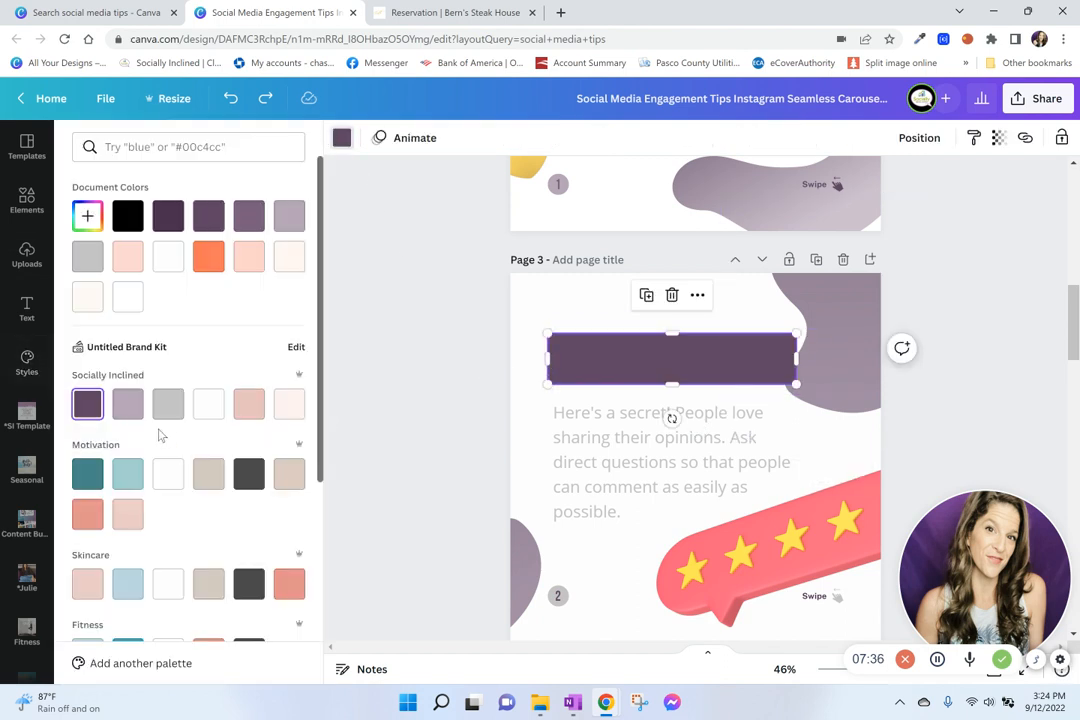
left_click(128, 408)
Shift page 3's upper corner blob away from the heading and change its second gradient colour to the Socially Inclined blush pink
left_click(670, 417)
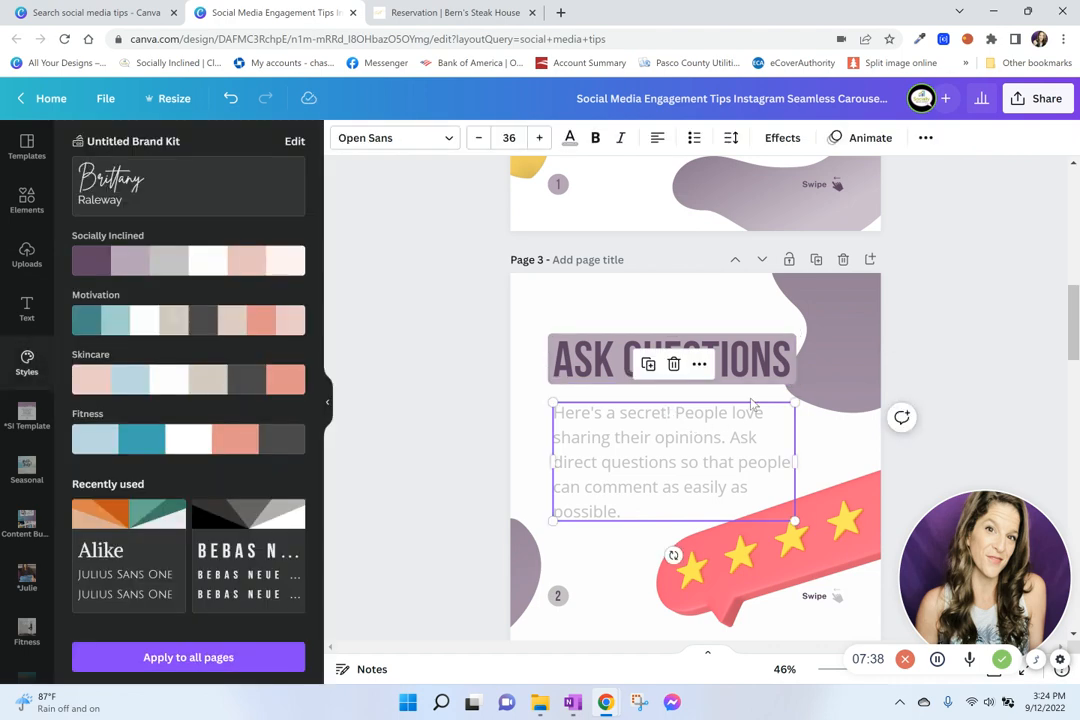
left_click(885, 339)
left_click_drag(885, 339, 888, 331)
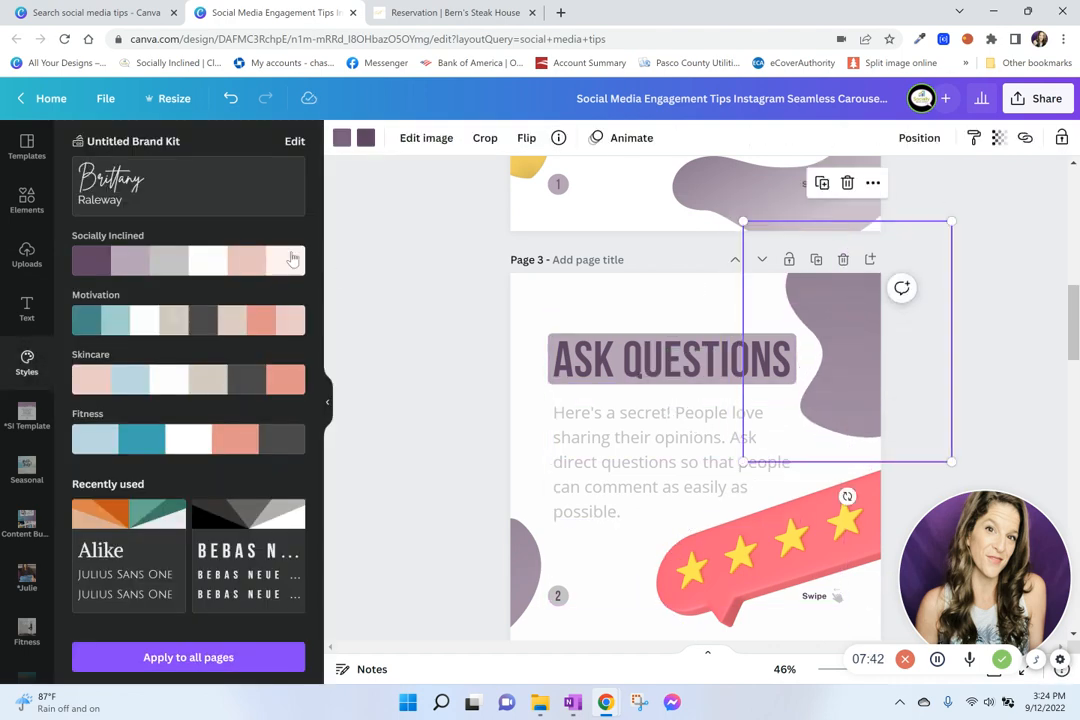
left_click(366, 140)
left_click(252, 408)
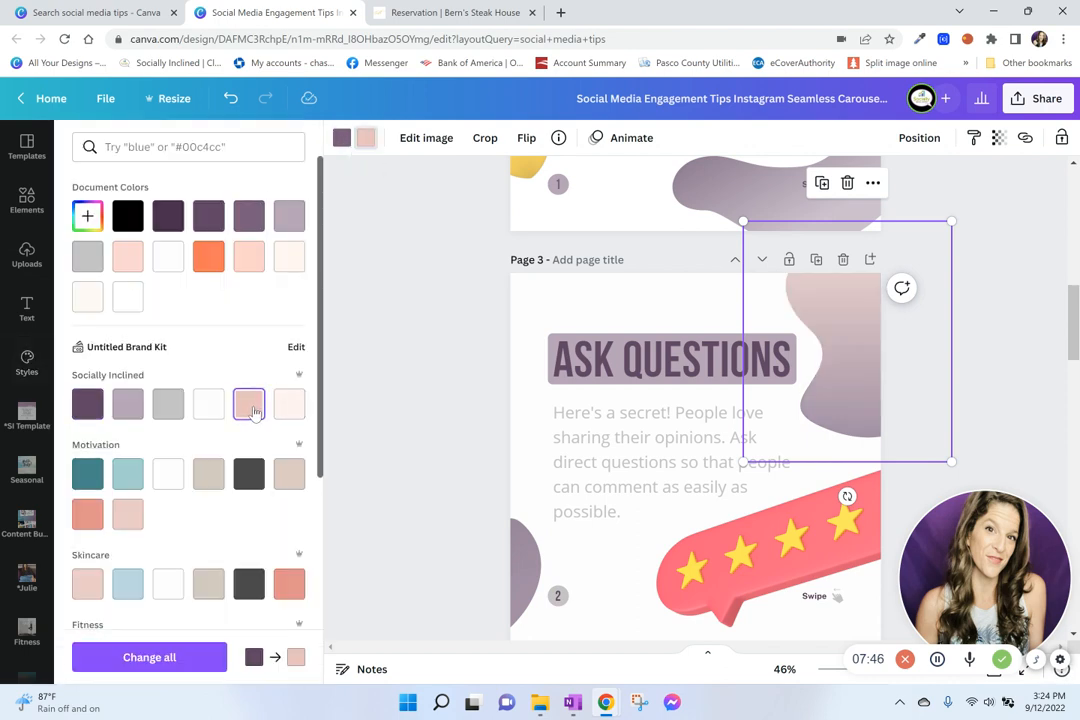
Nudge page 3's five-star bubble slightly left and replace the Swipe label's colour throughout the design with the Socially Inclined dark purple
scroll(685, 455, "down", 3)
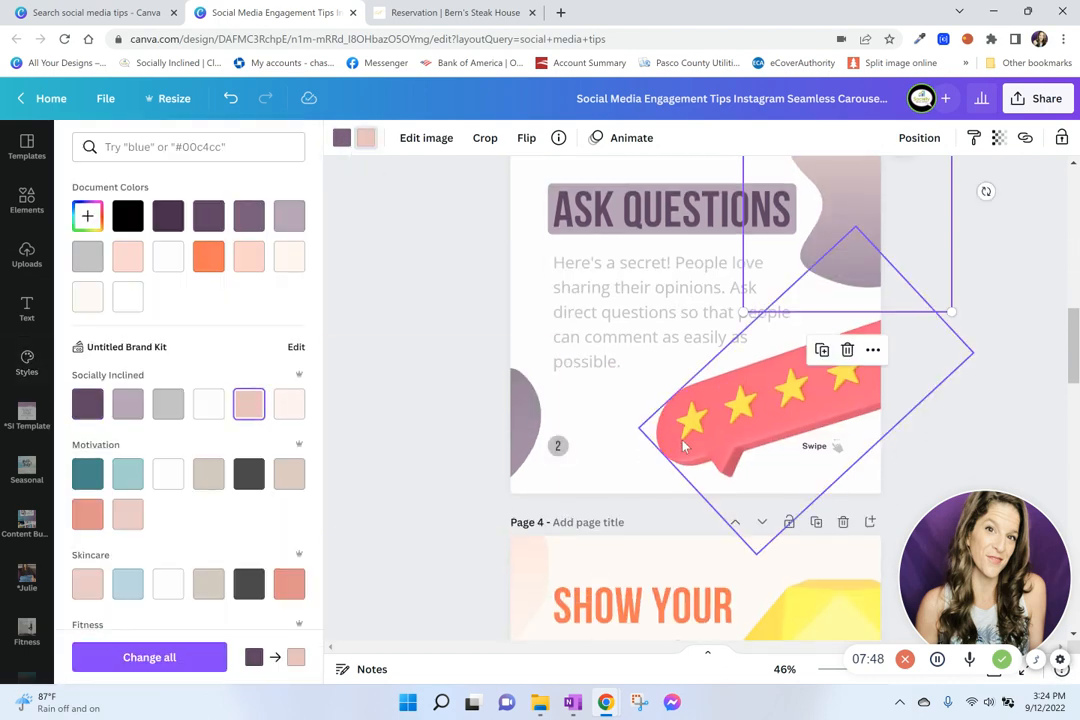
left_click(762, 432)
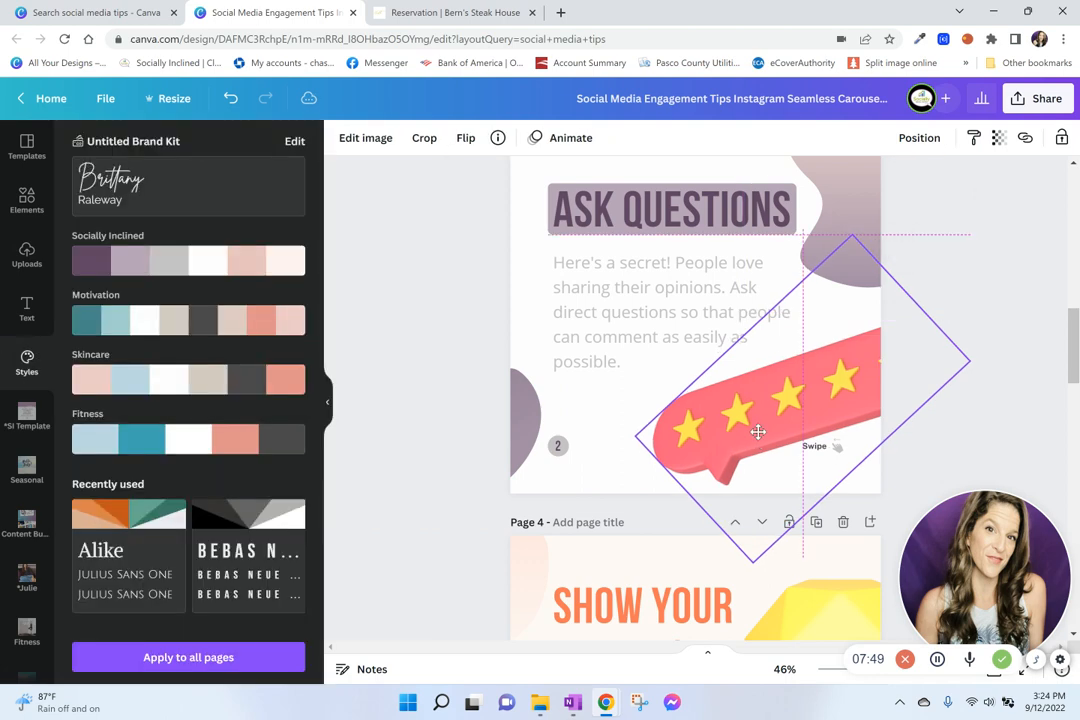
left_click(840, 450)
left_click(820, 448)
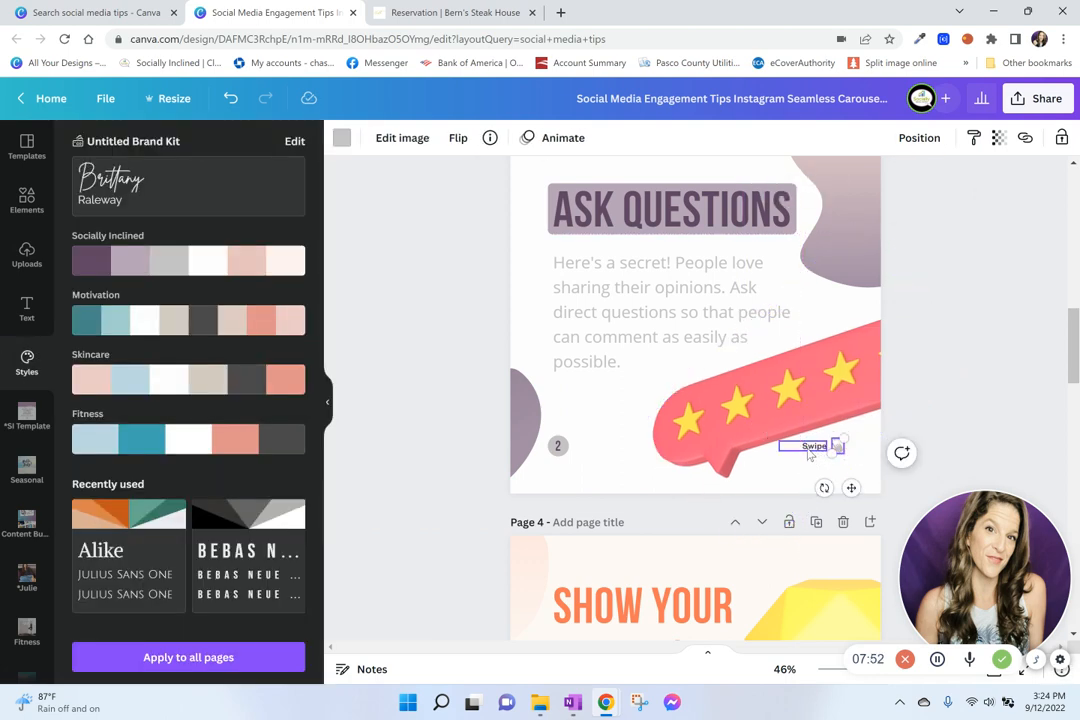
left_click(570, 137)
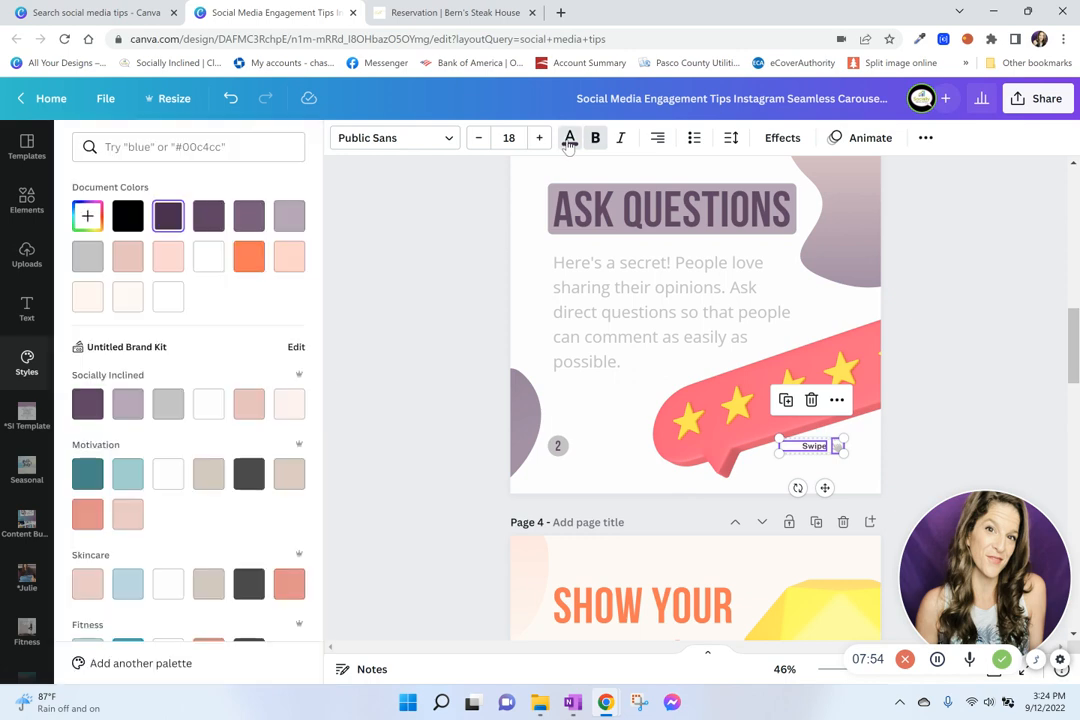
left_click(87, 403)
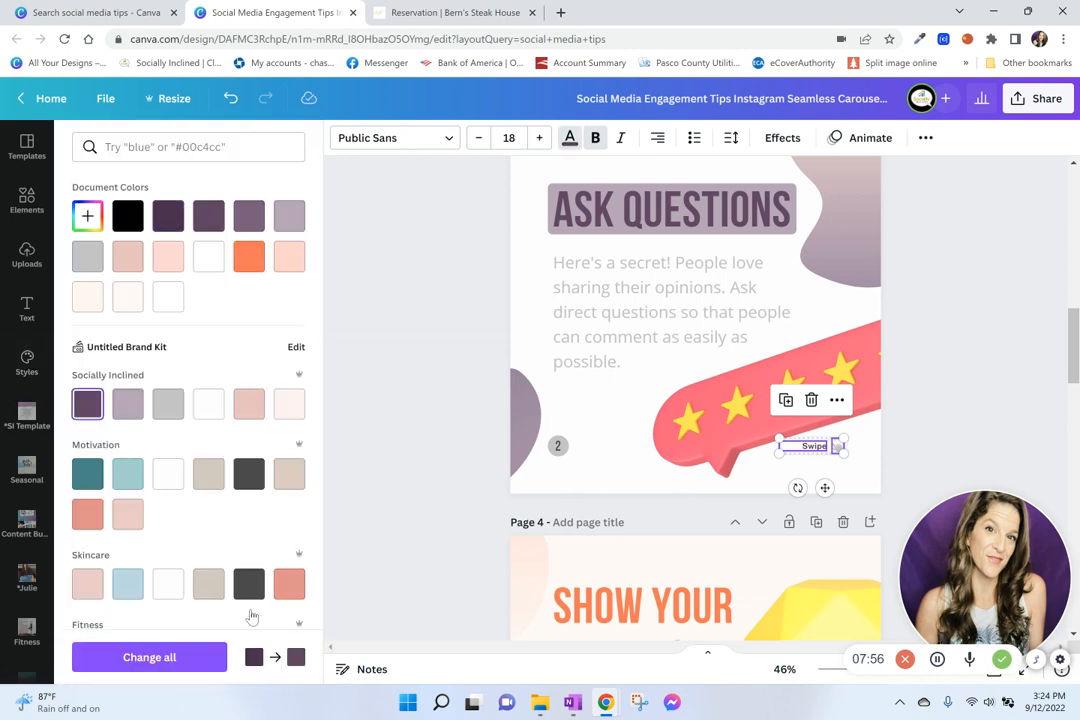
left_click(168, 668)
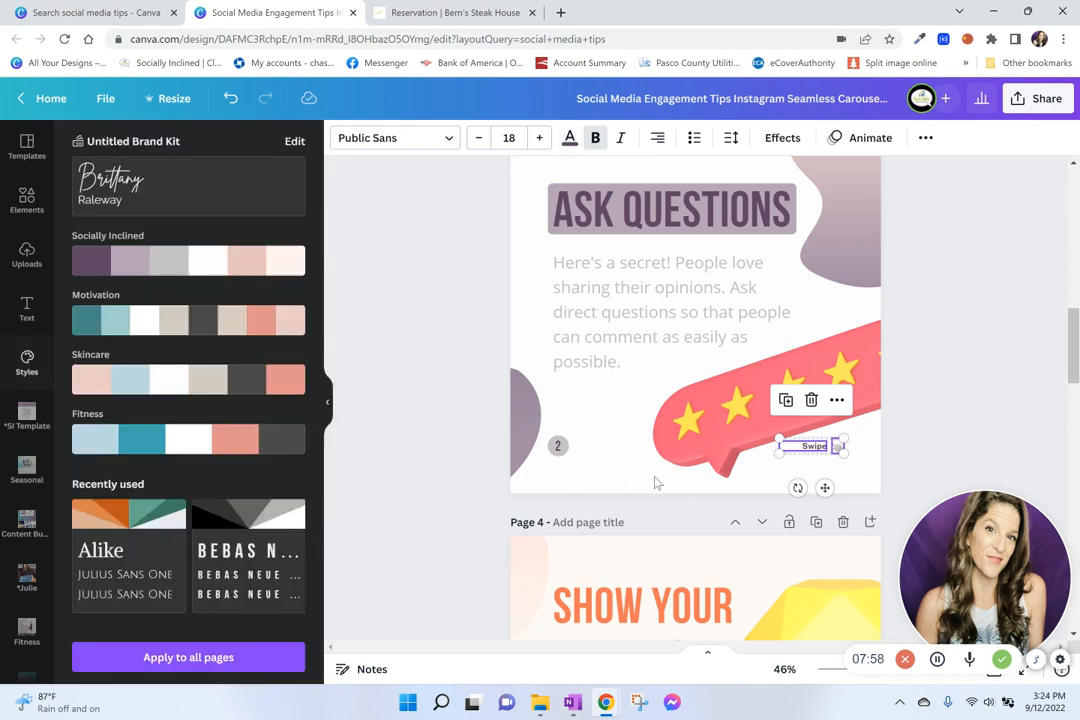
Apply the Socially Inclined palette to page 4, SHOW YOUR BRAND'S PERSONALITY
scroll(660, 480, "down", 5)
scroll(729, 318, "up", 1)
left_click(723, 248)
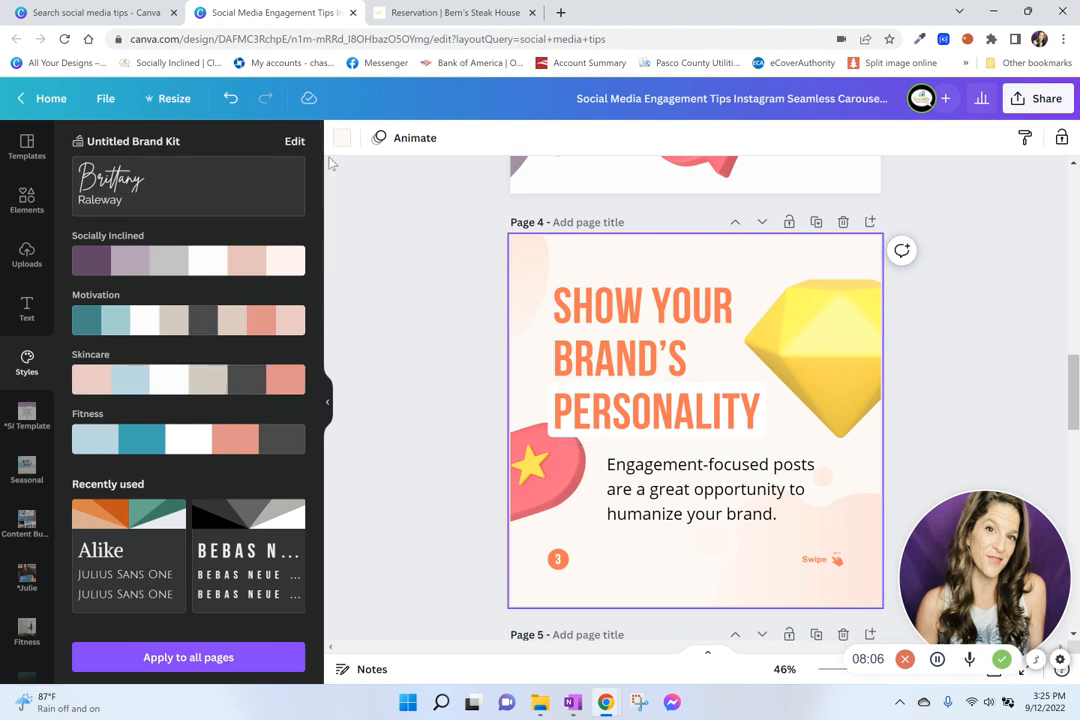
left_click(199, 272)
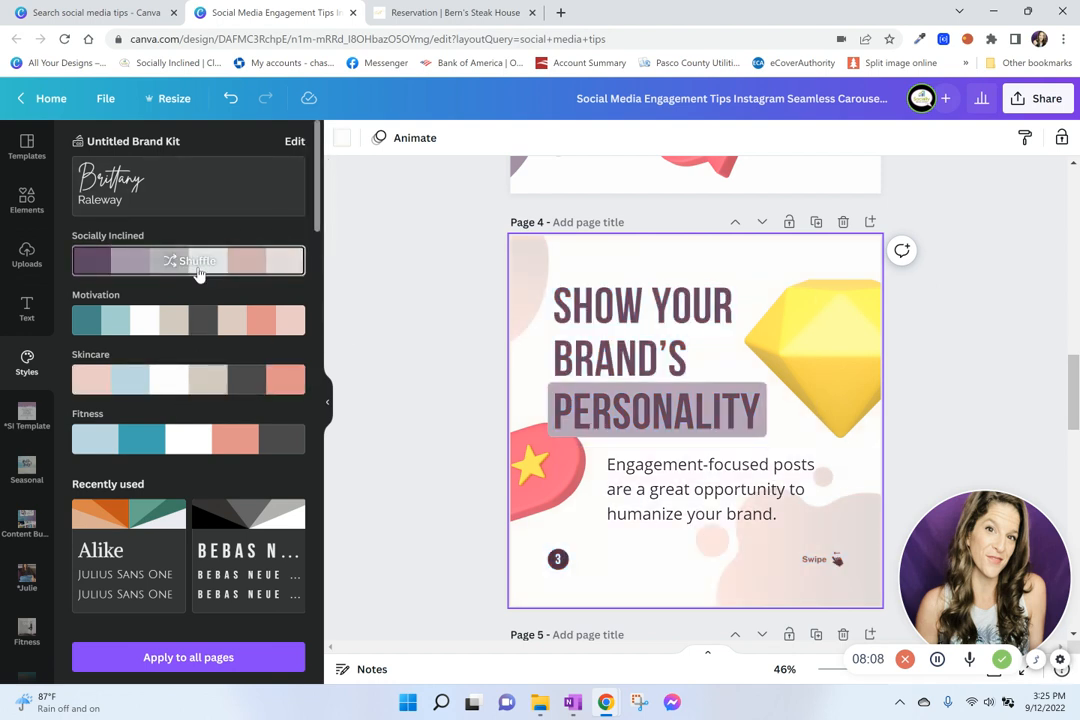
Move page 4's yellow diamond up and outward from the heading, and shift the red star bubble lower beside the body text
left_click(885, 316)
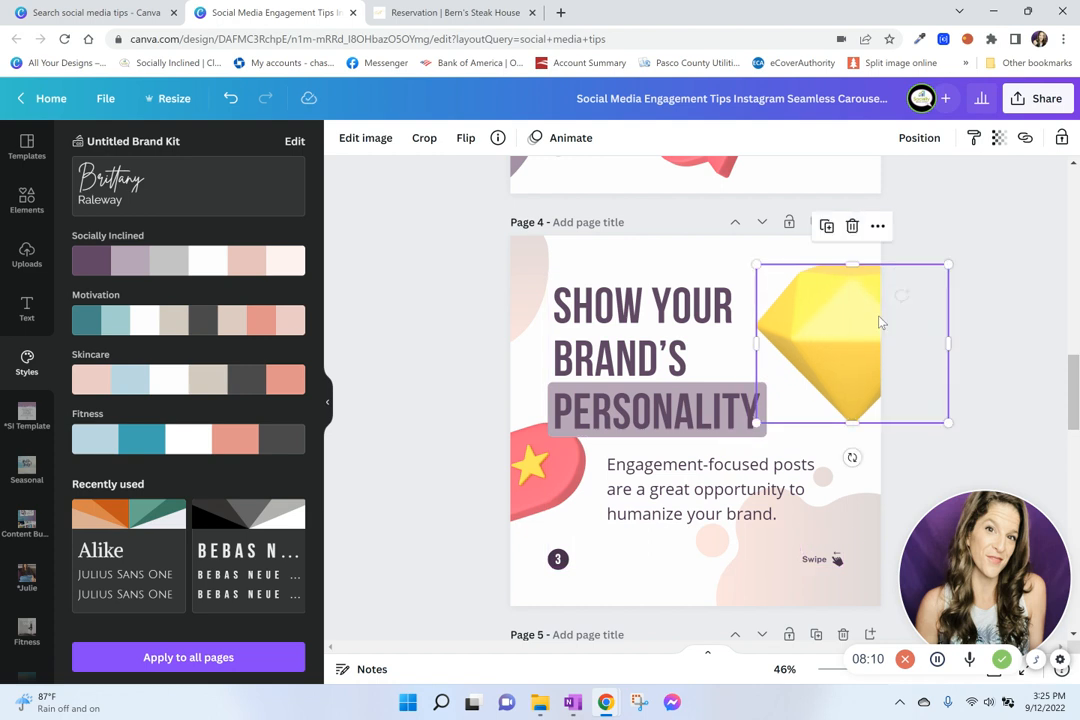
left_click_drag(515, 500, 523, 533)
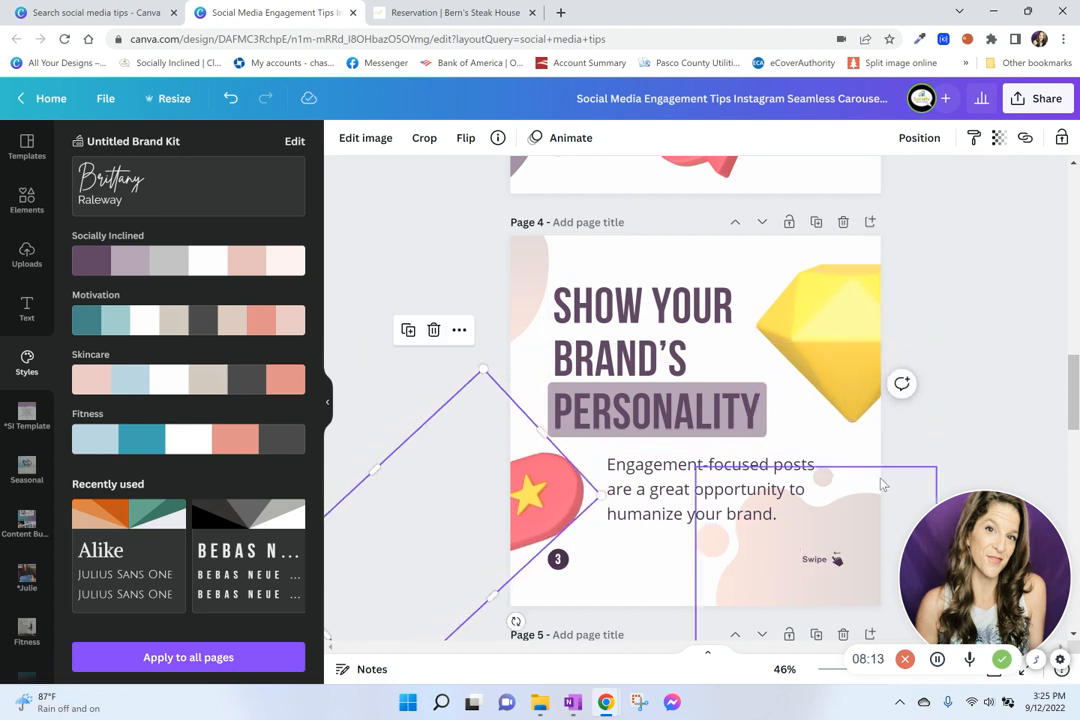
left_click(835, 334)
Apply the Socially Inclined palette to page 5, ENCOURAGE SHARING, and shuffle its colours
scroll(850, 320, "down", 2)
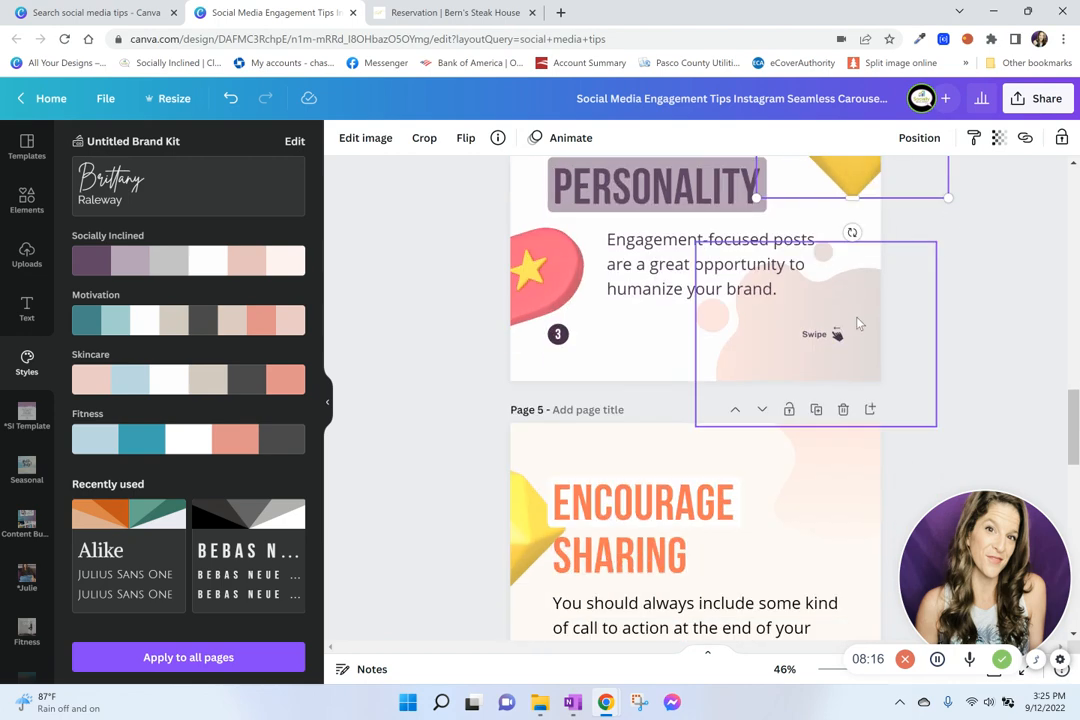
scroll(850, 320, "up", 3)
scroll(707, 437, "down", 2)
left_click_drag(373, 542, 530, 468)
left_click(725, 376)
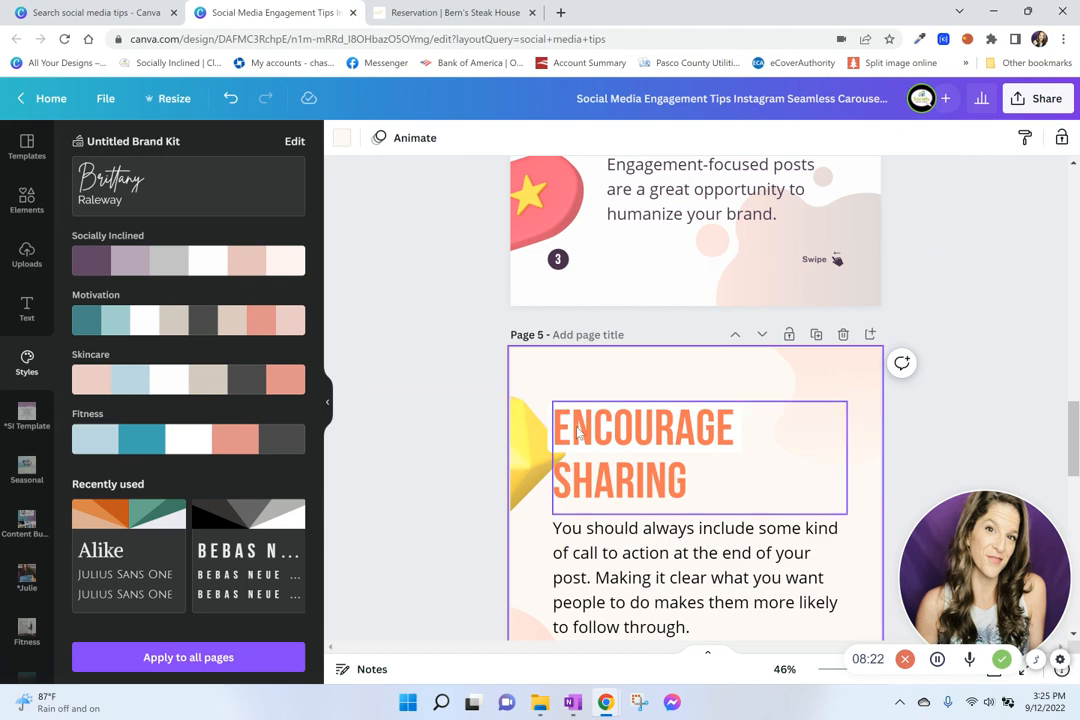
left_click(120, 264)
left_click(120, 264)
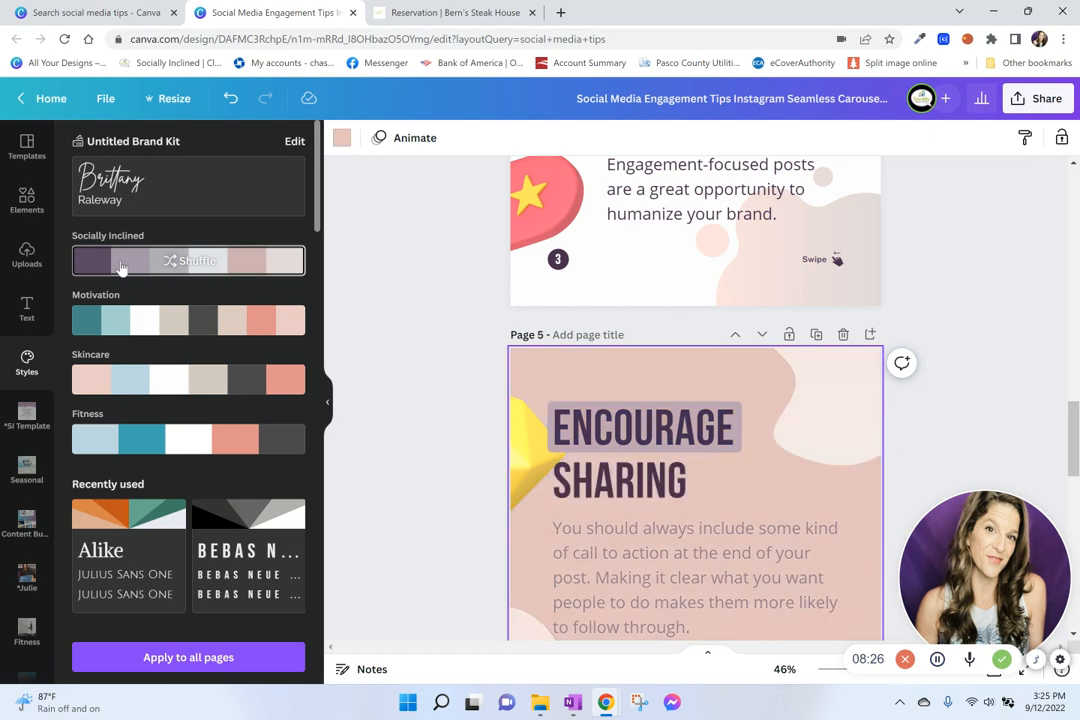
Keep shuffling page 5's Socially Inclined colours to the combination with a pale blush background, purple heading and purple blobs
left_click(128, 265)
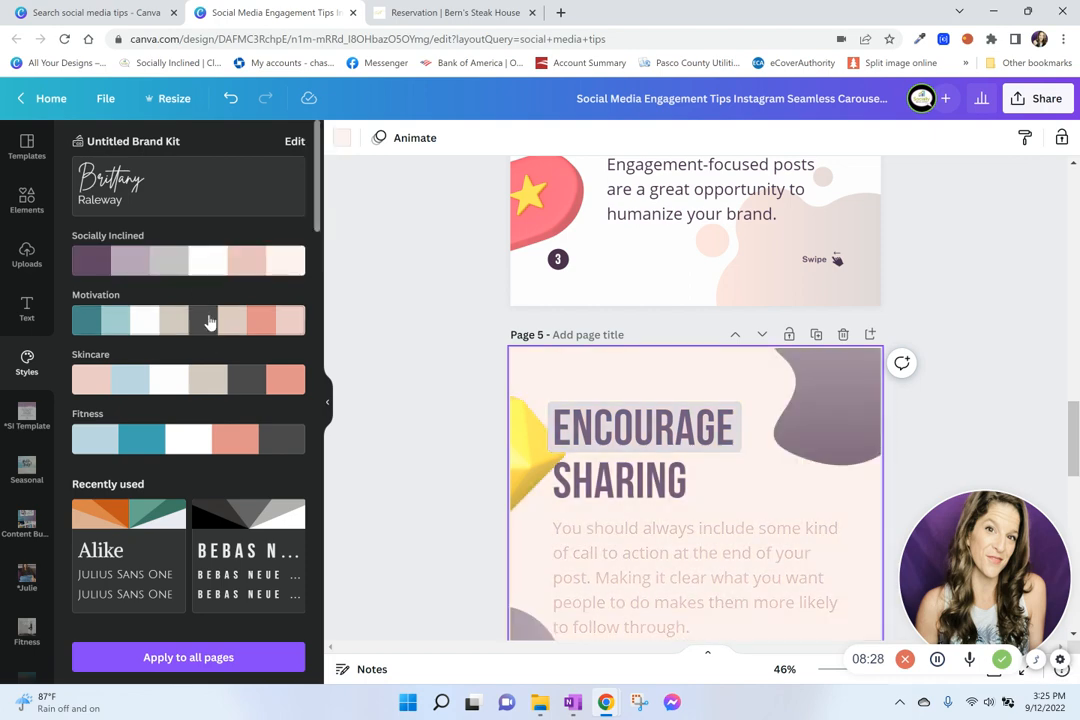
left_click(196, 266)
left_click(196, 268)
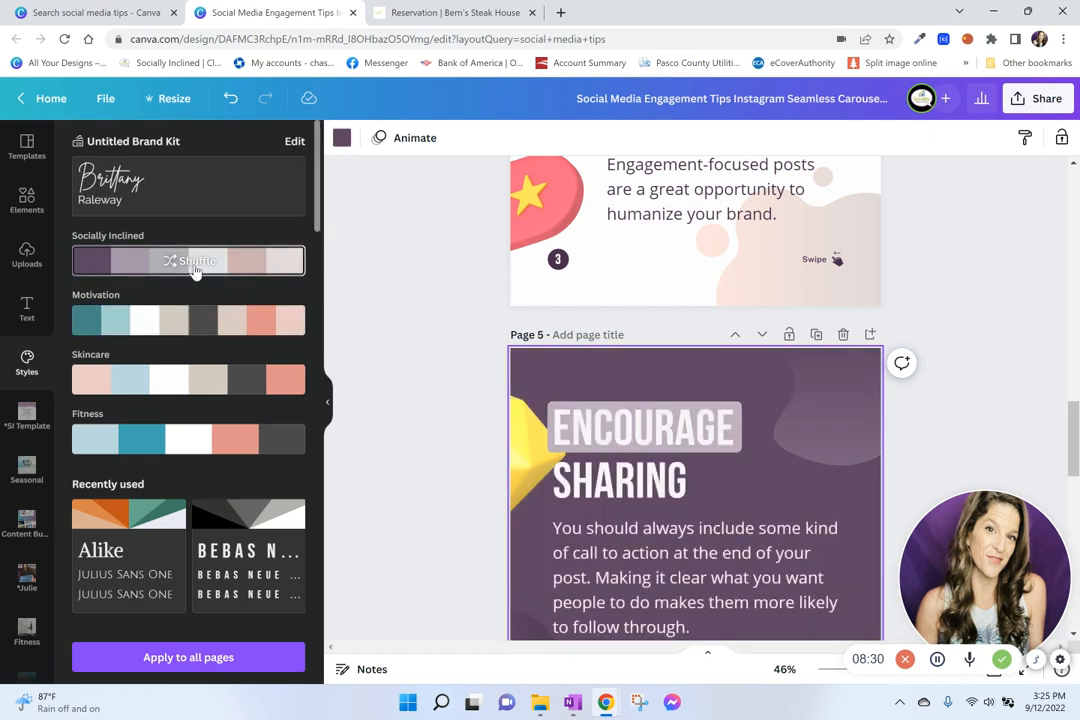
left_click(203, 263)
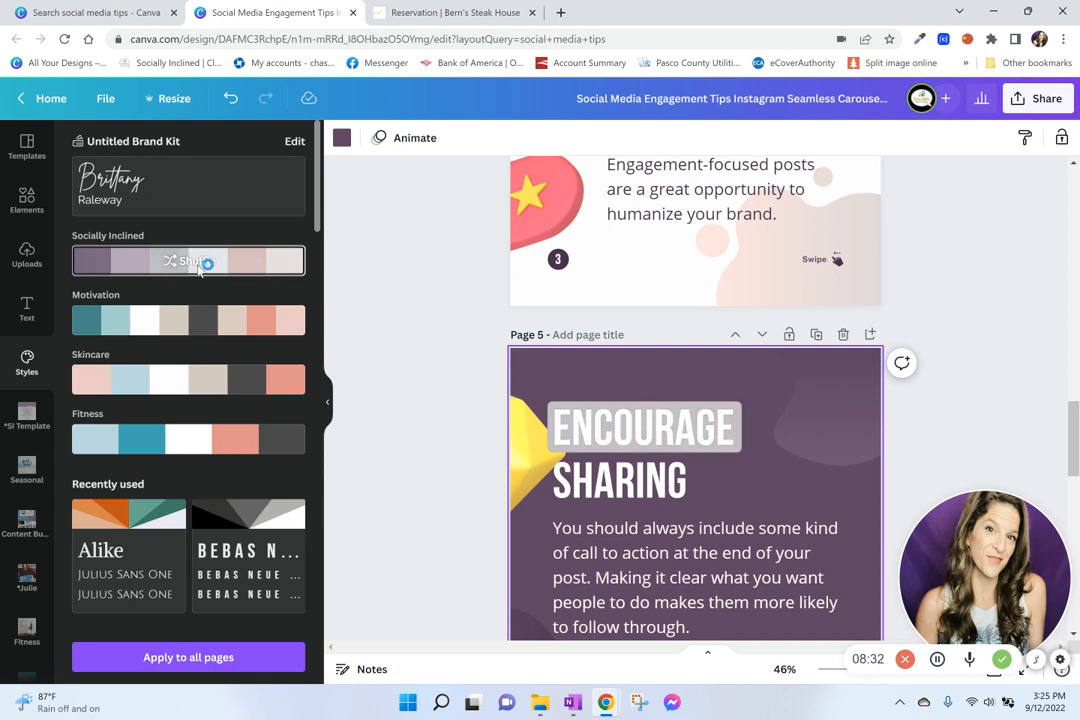
left_click(210, 266)
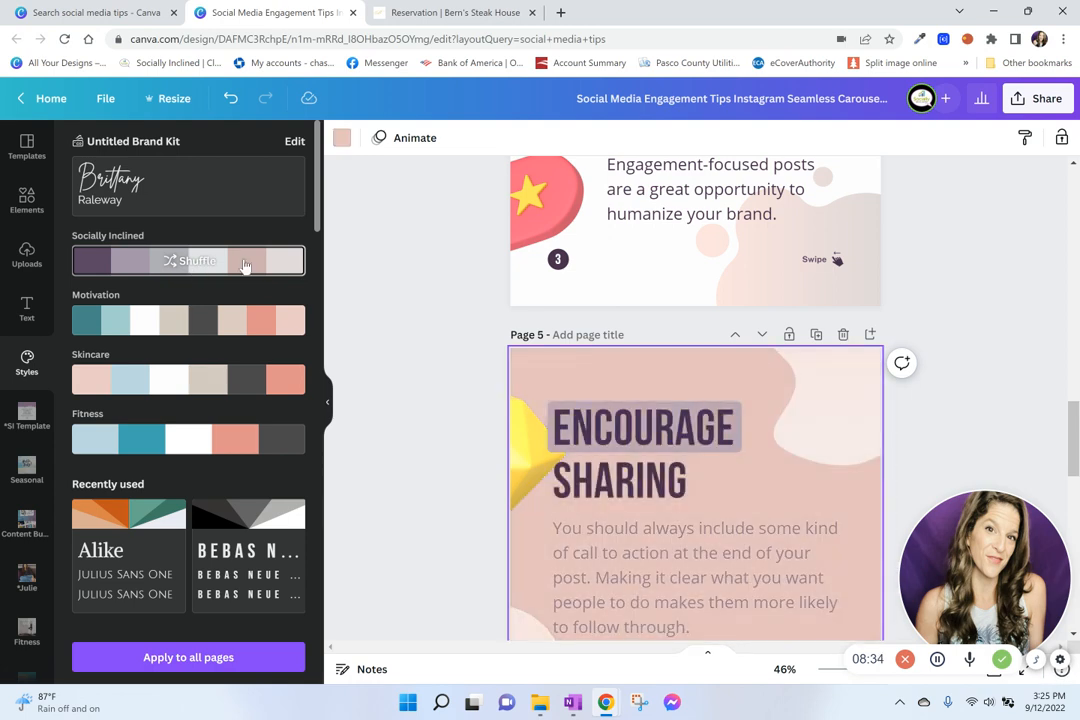
left_click(245, 265)
scroll(767, 490, "down", 3)
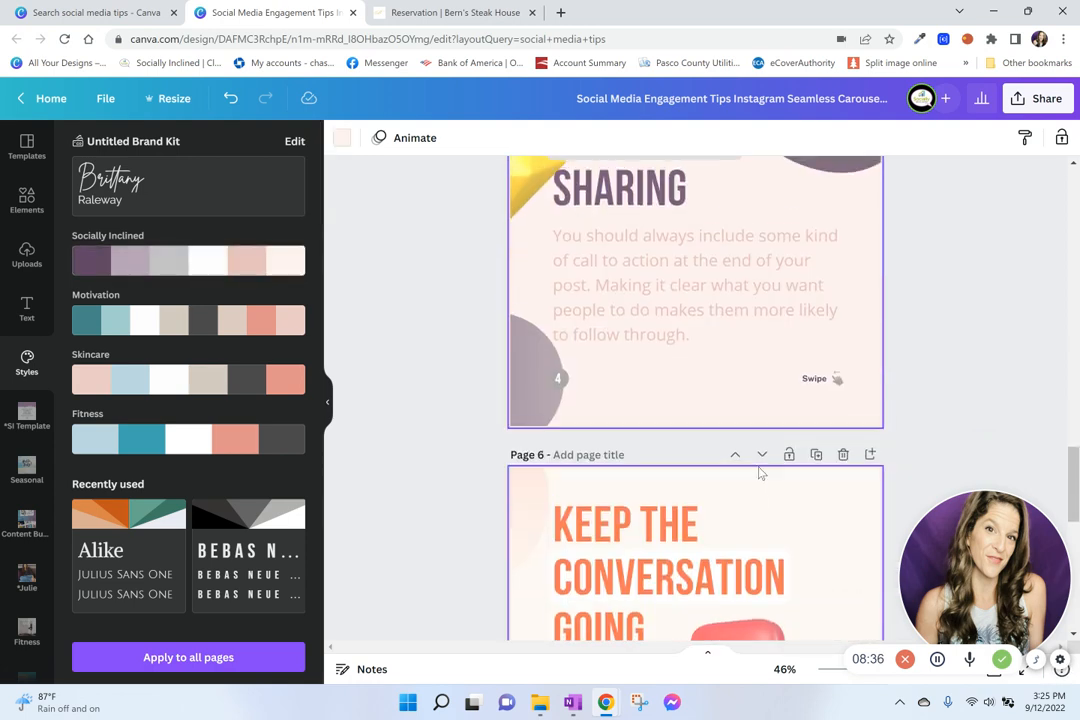
scroll(760, 472, "up", 2)
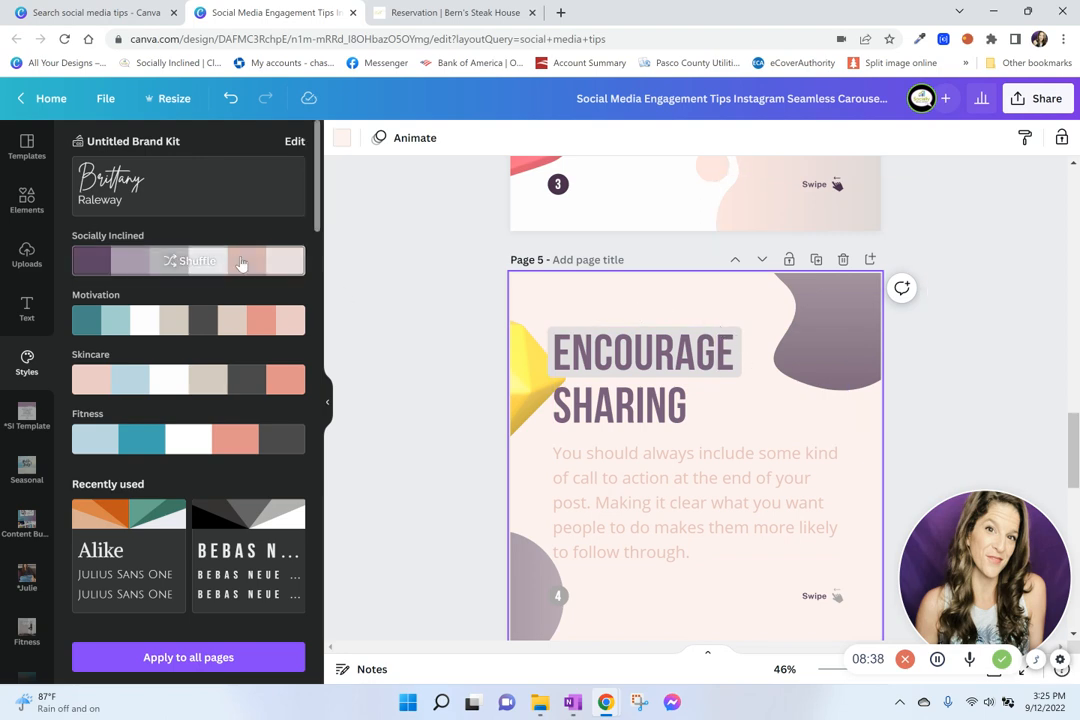
Set page 5's background to white and its body paragraph to black
left_click(341, 137)
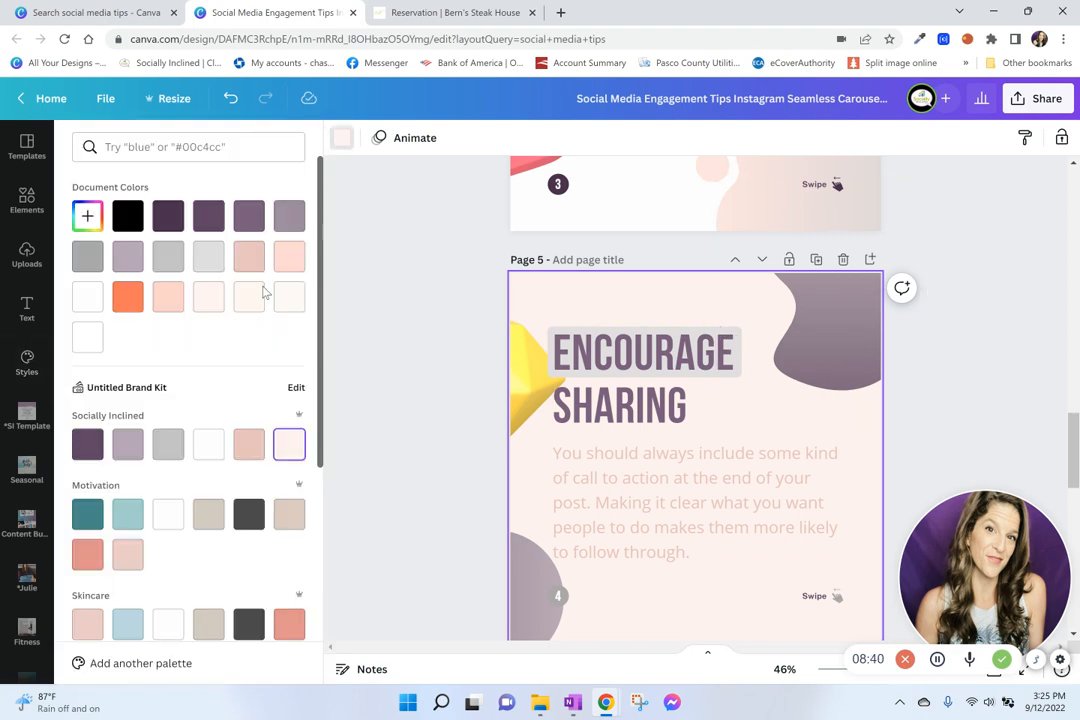
left_click(95, 342)
left_click(752, 507)
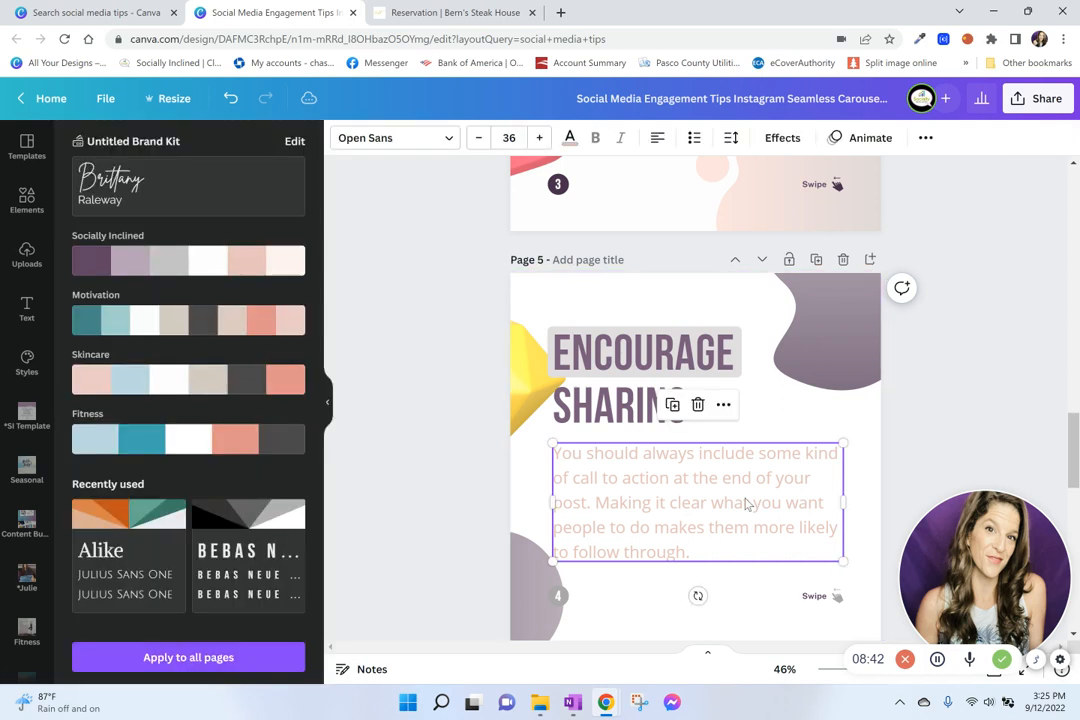
left_click(738, 498)
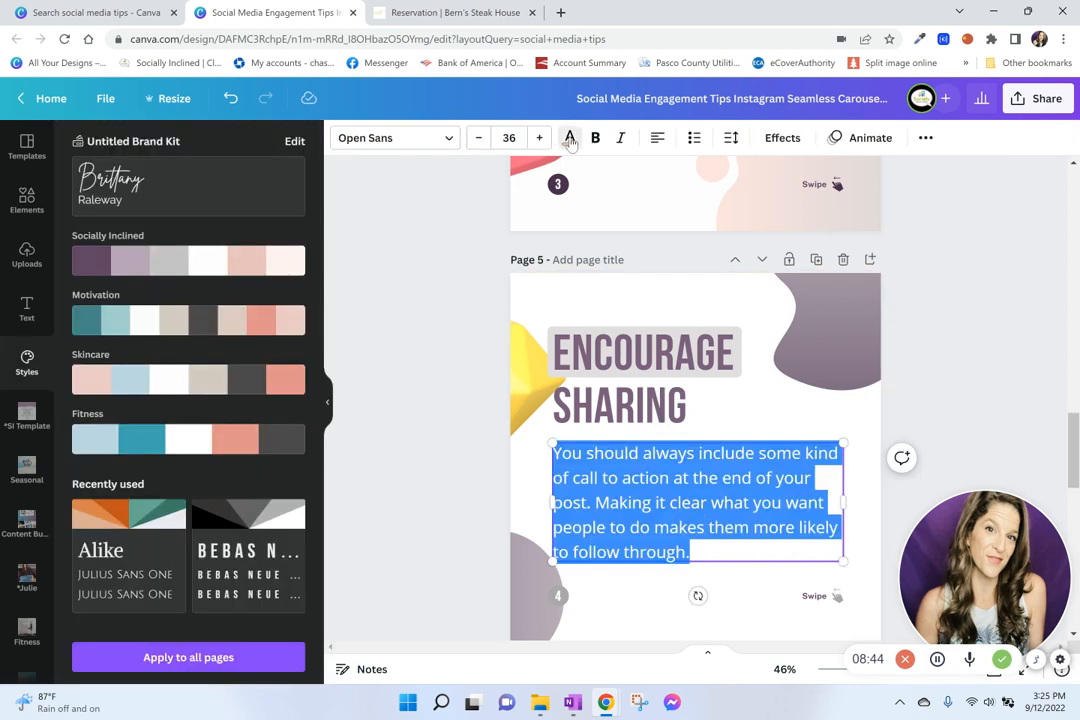
left_click(570, 140)
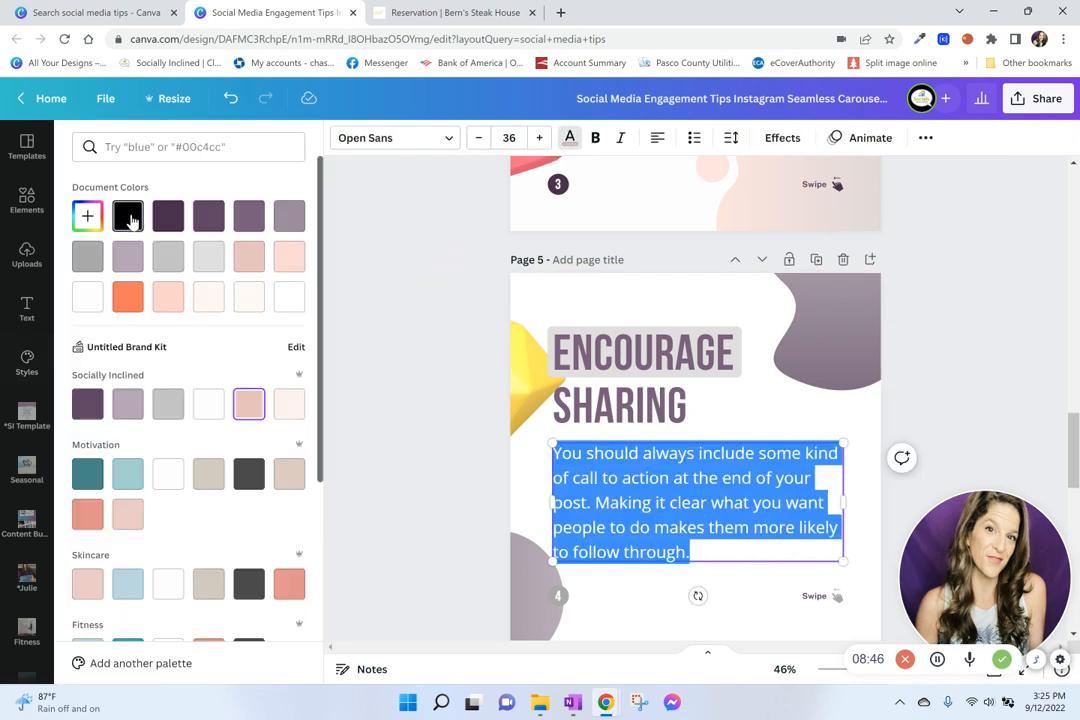
left_click(132, 221)
Shift page 5's yellow diamond outward so it clears the ENCOURAGE SHARING heading, and select the heading
left_click(777, 424)
left_click_drag(528, 395, 513, 391)
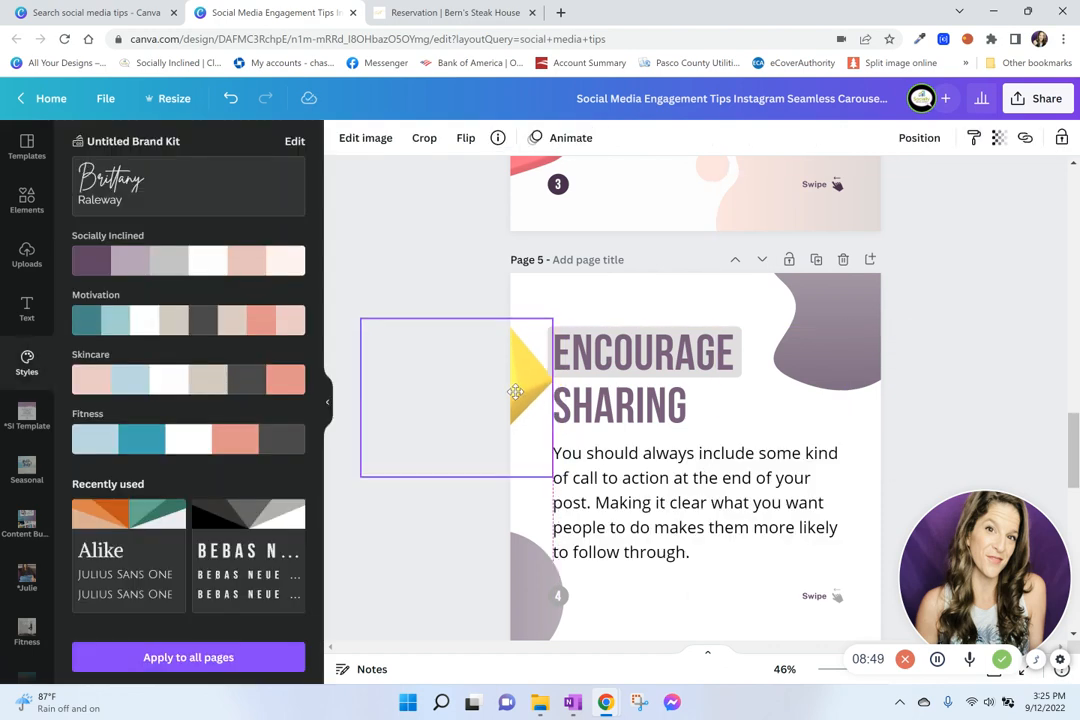
left_click(669, 371)
double_click(669, 371)
Move page 5's ENCOURAGE SHARING heading down to expose the highlight rectangle behind it, and select that rectangle
scroll(706, 373, "up", 5)
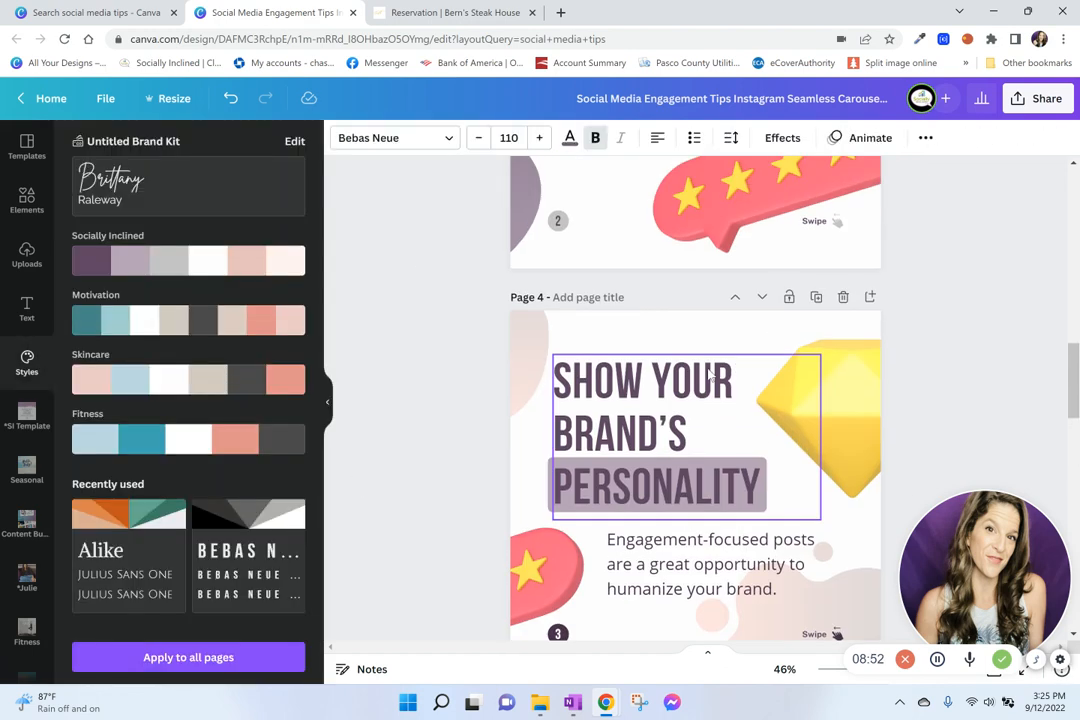
scroll(707, 373, "up", 4)
left_click(623, 440)
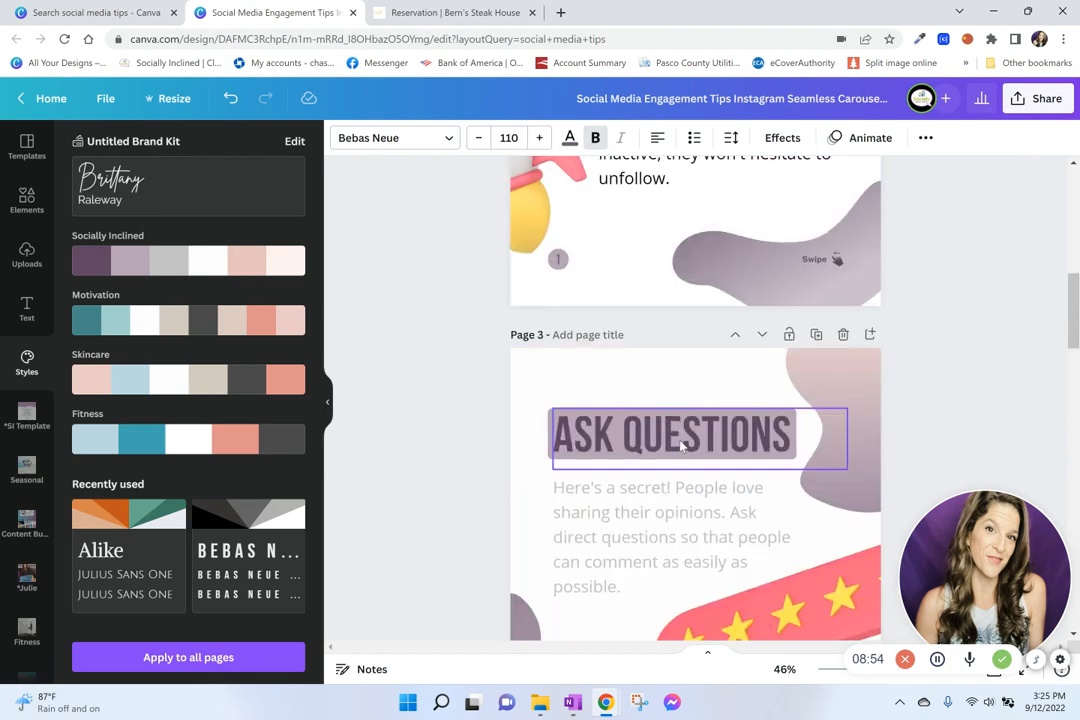
scroll(680, 446, "down", 13)
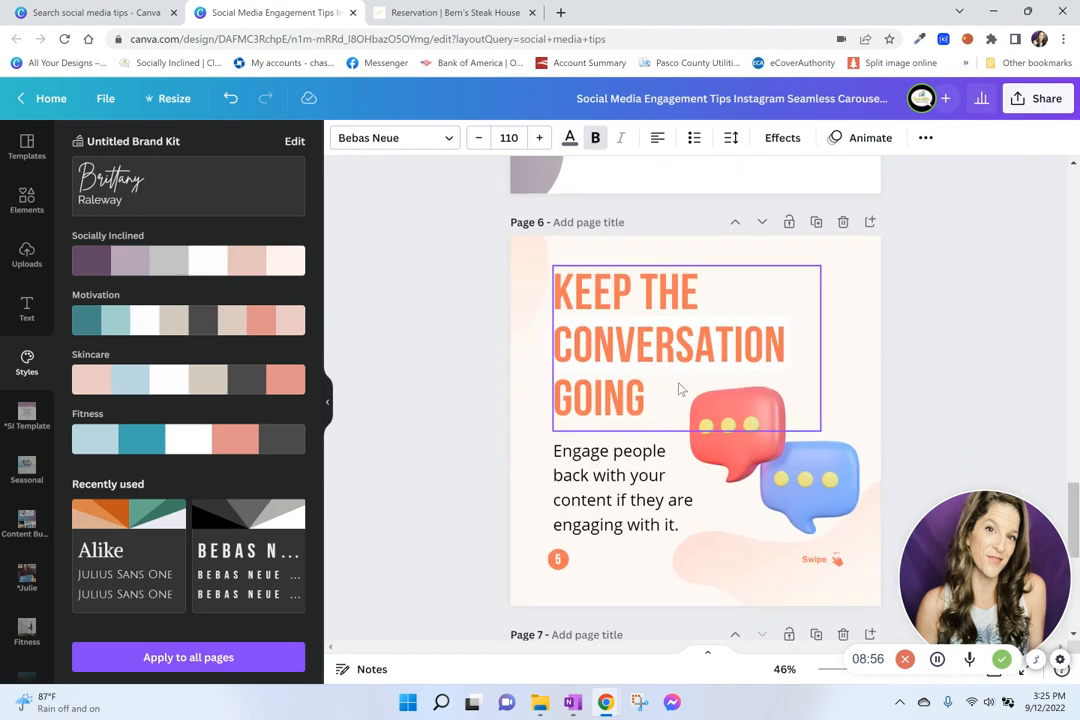
scroll(679, 388, "up", 4)
left_click(699, 398)
left_click(634, 265)
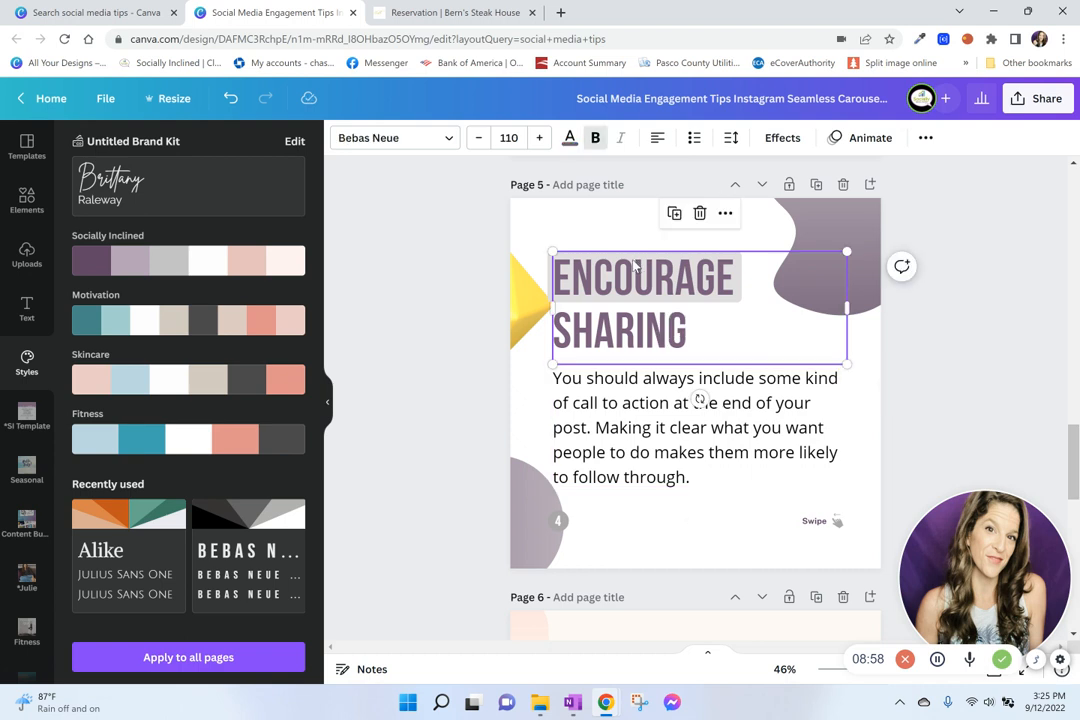
left_click_drag(613, 274, 611, 293)
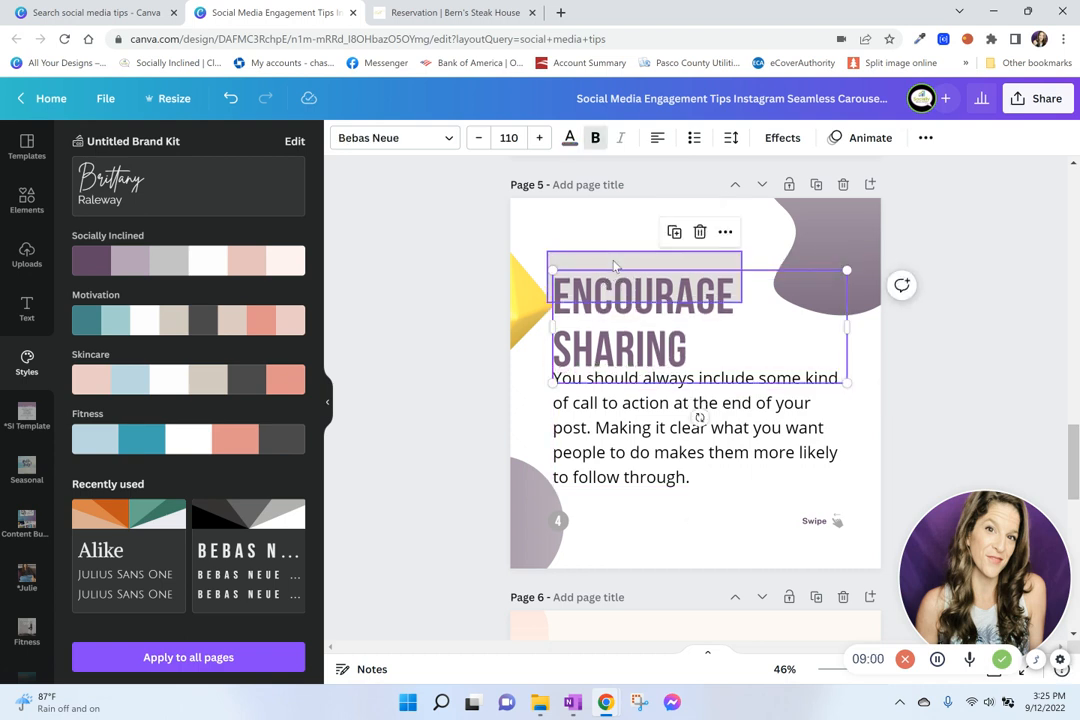
left_click(613, 258)
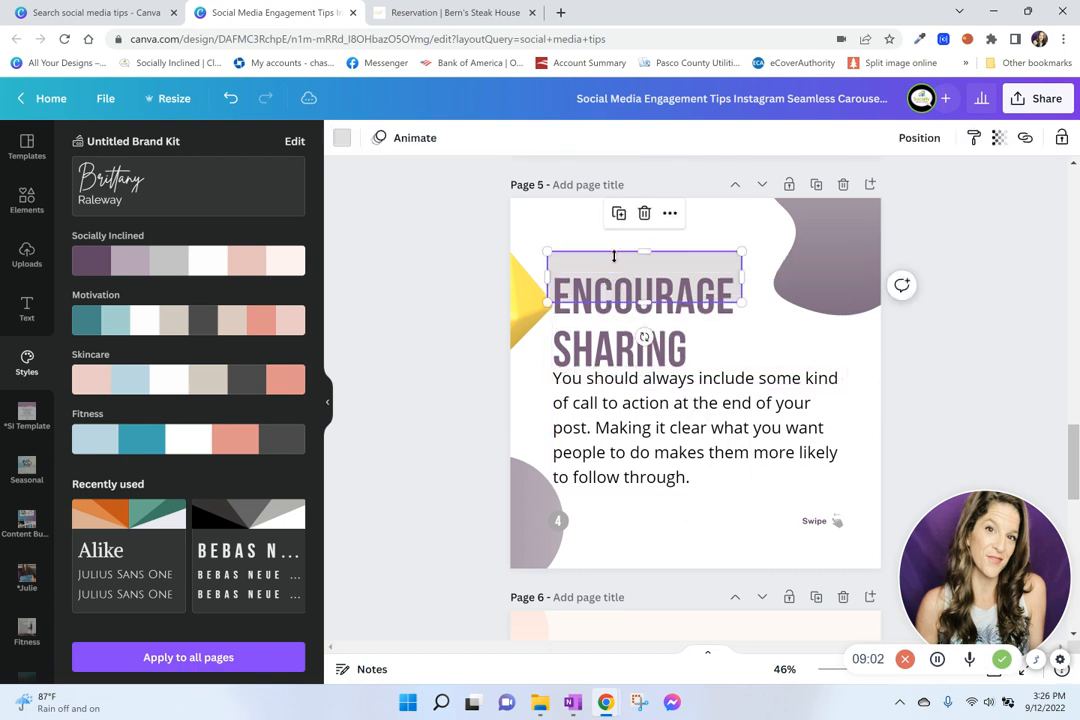
Recolour the highlight rectangle on page 5 with the Socially Inclined mauve and move the ENCOURAGE SHARING heading back over it
left_click(341, 139)
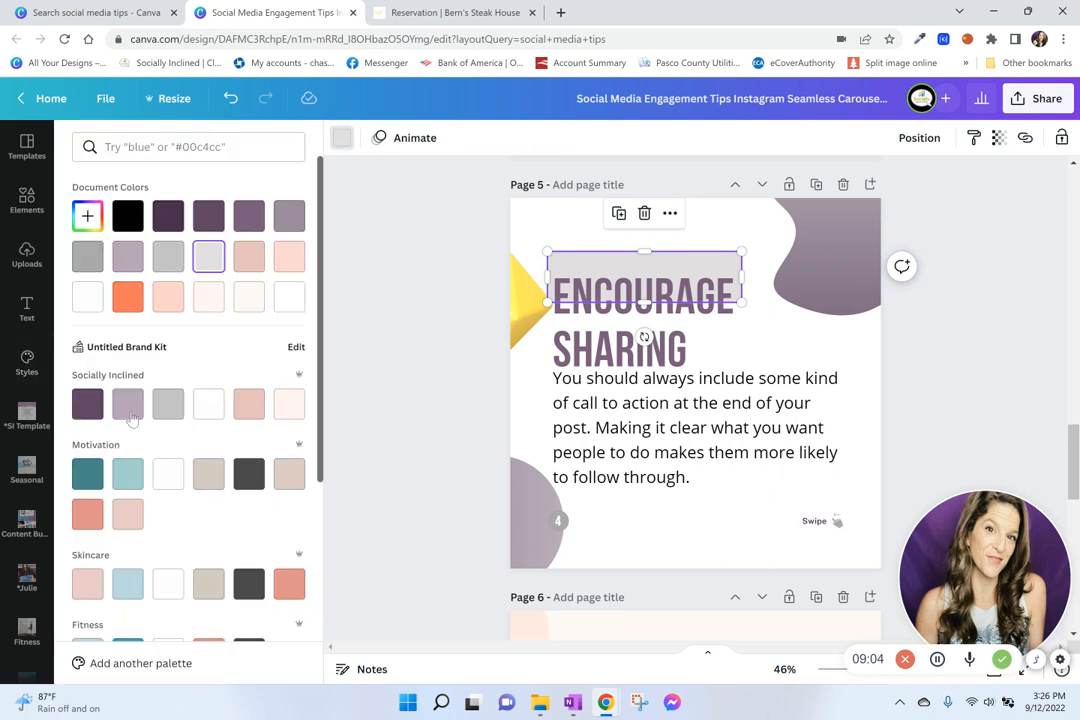
left_click(128, 405)
left_click(655, 331)
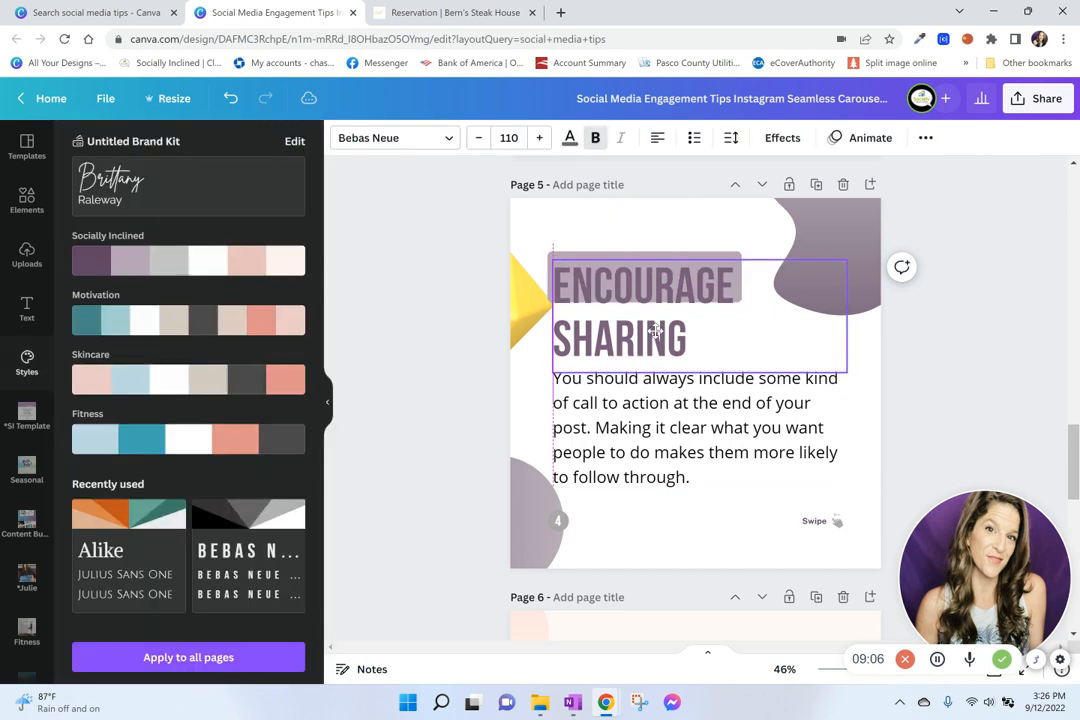
left_click_drag(655, 331, 655, 325)
left_click(703, 452)
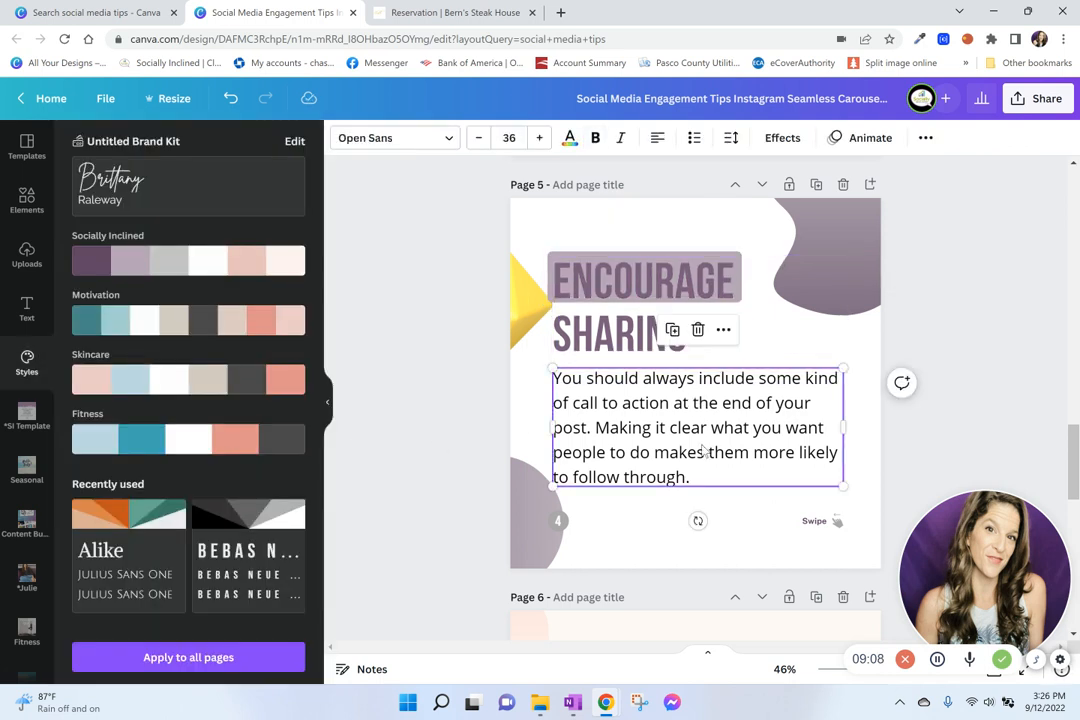
Apply the Socially Inclined palette to page 6, KEEP THE CONVERSATION GOING
scroll(672, 397, "down", 3)
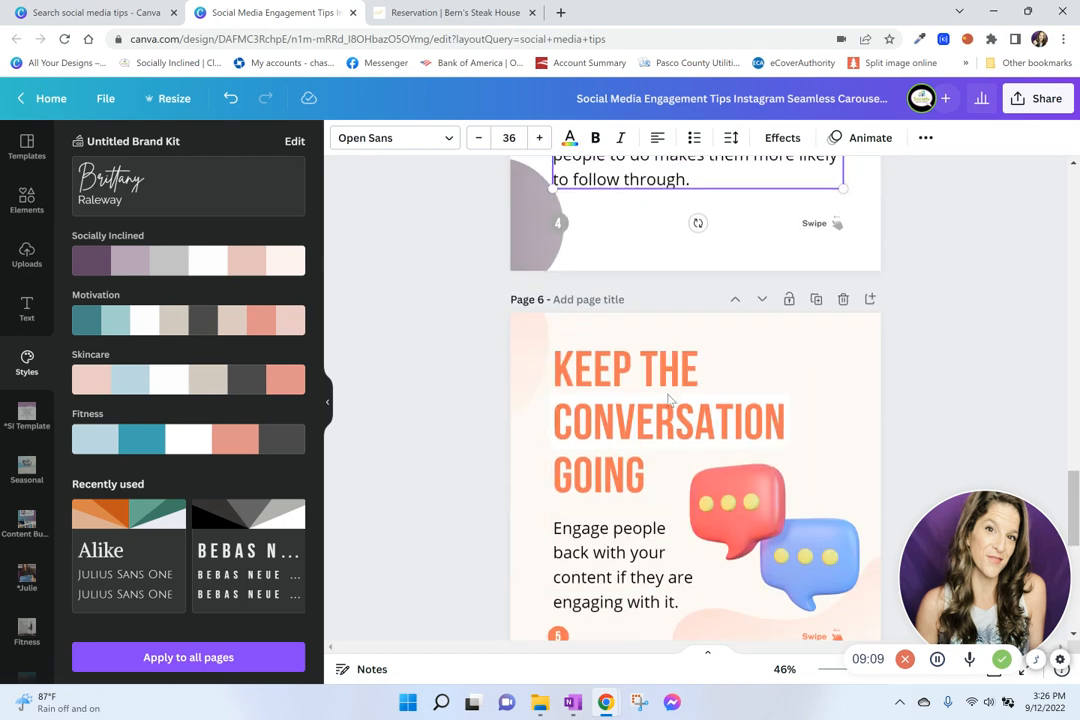
left_click(844, 345)
left_click(196, 260)
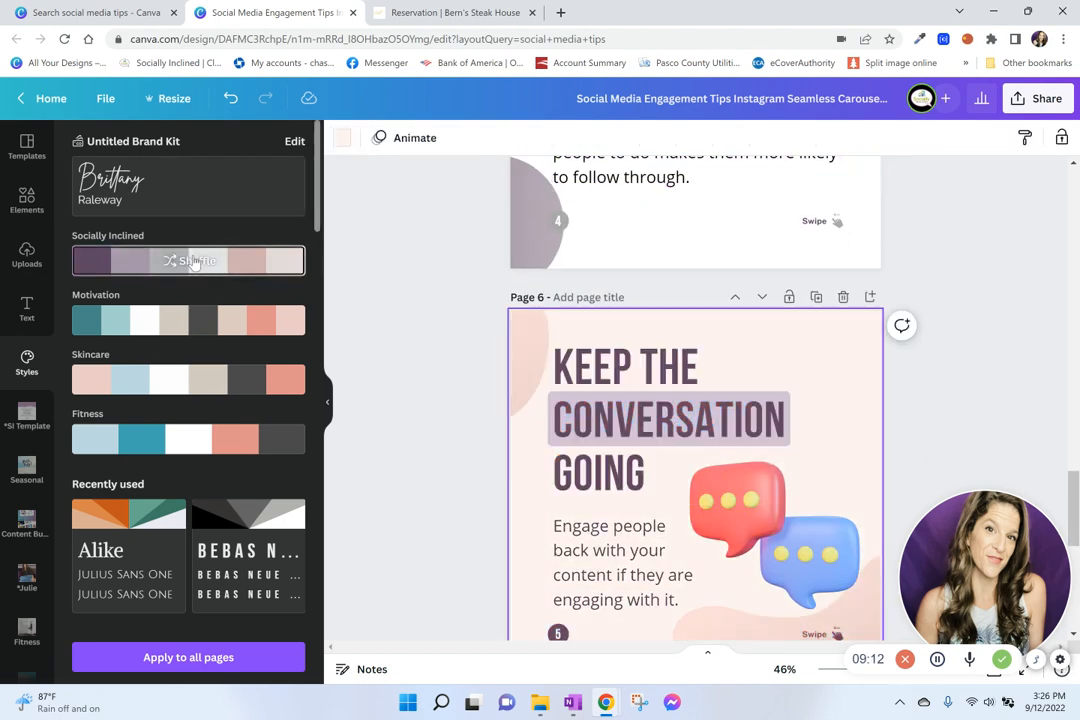
Shuffle the Socially Inclined palette on page 6 to a white background, dark purple heading and pink highlight
left_click(195, 259)
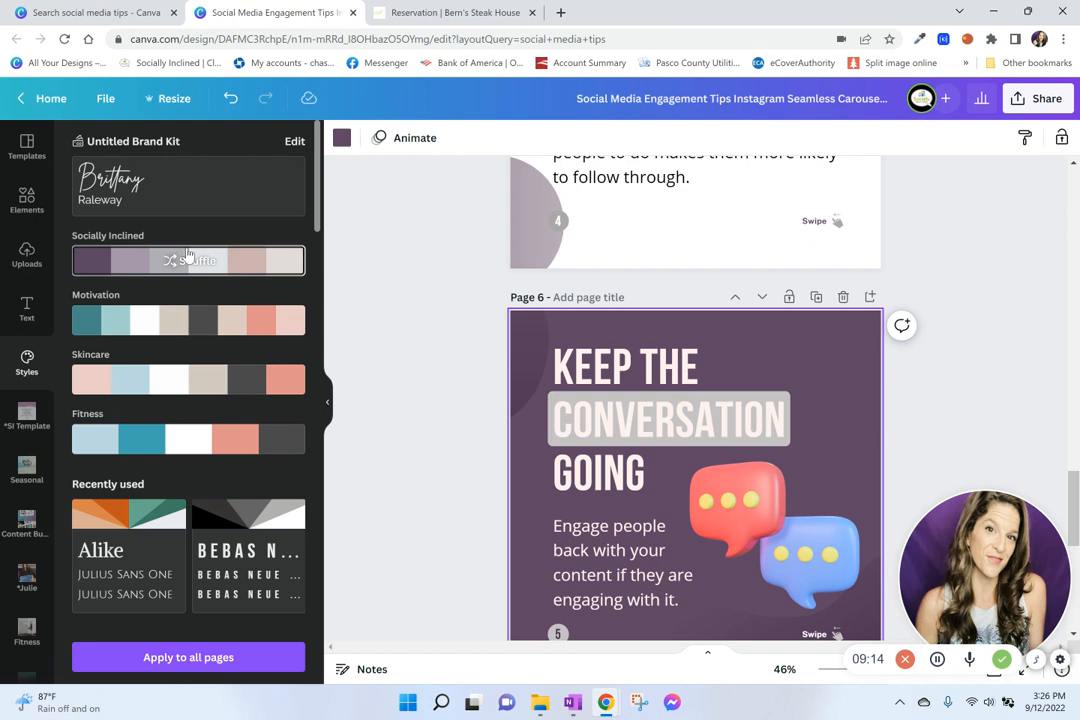
left_click(193, 263)
left_click(195, 263)
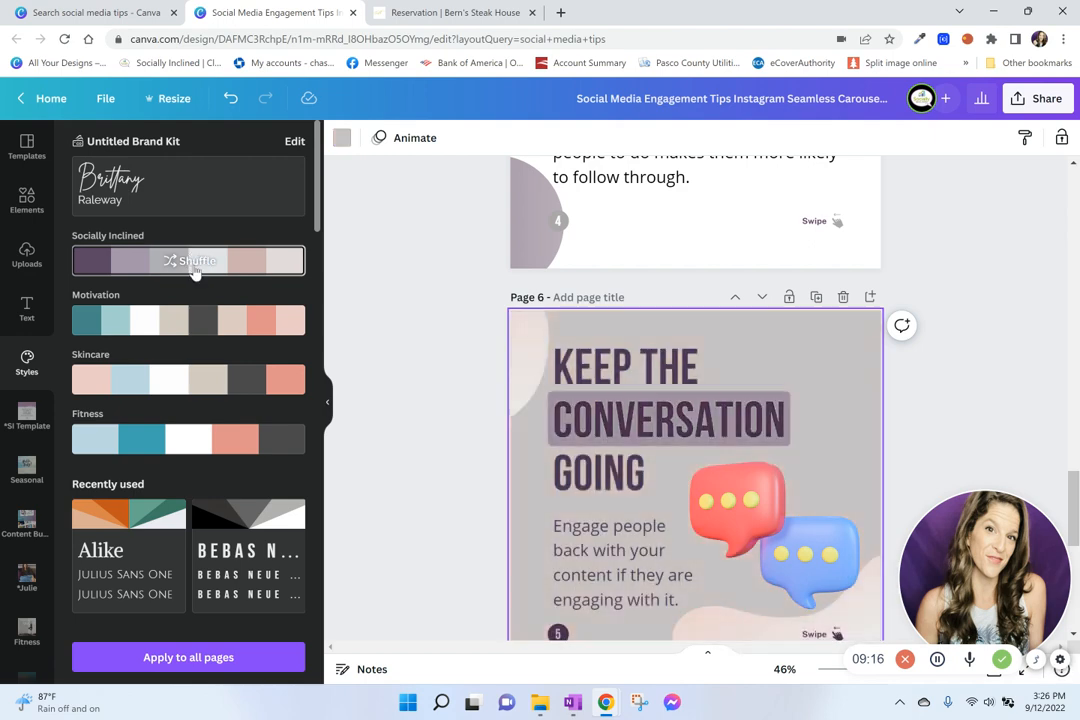
left_click(195, 265)
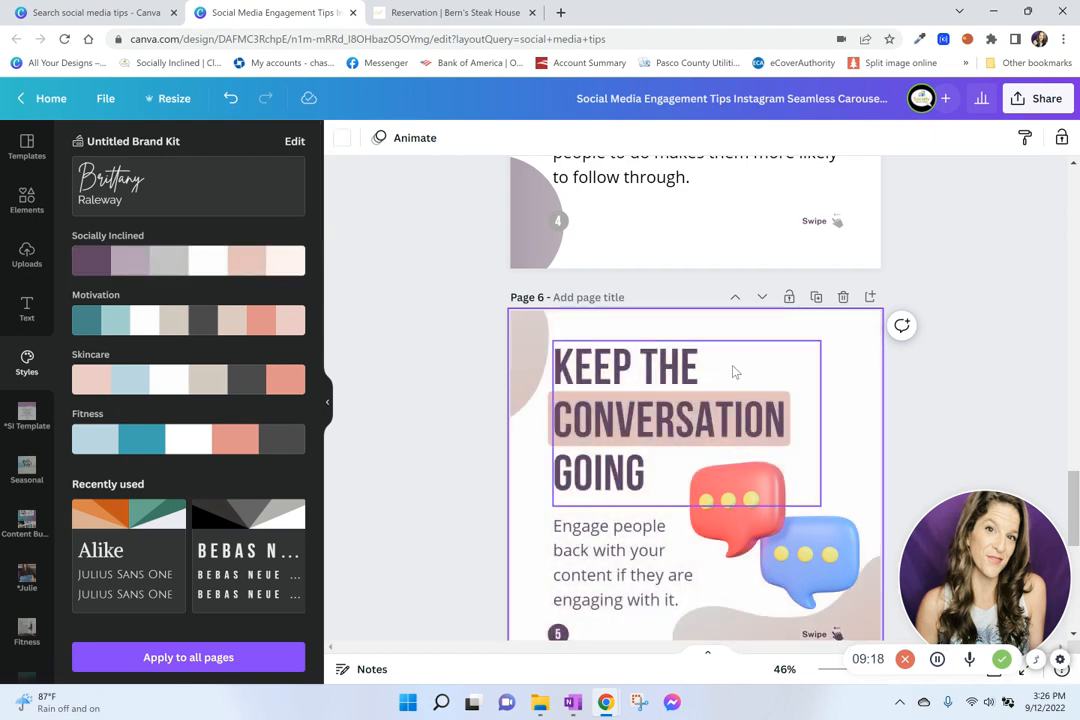
Recolour the grey gradient end of both blob shapes on page 6 with the Socially Inclined dark purple
left_click(532, 350)
scroll(532, 350, "down", 3)
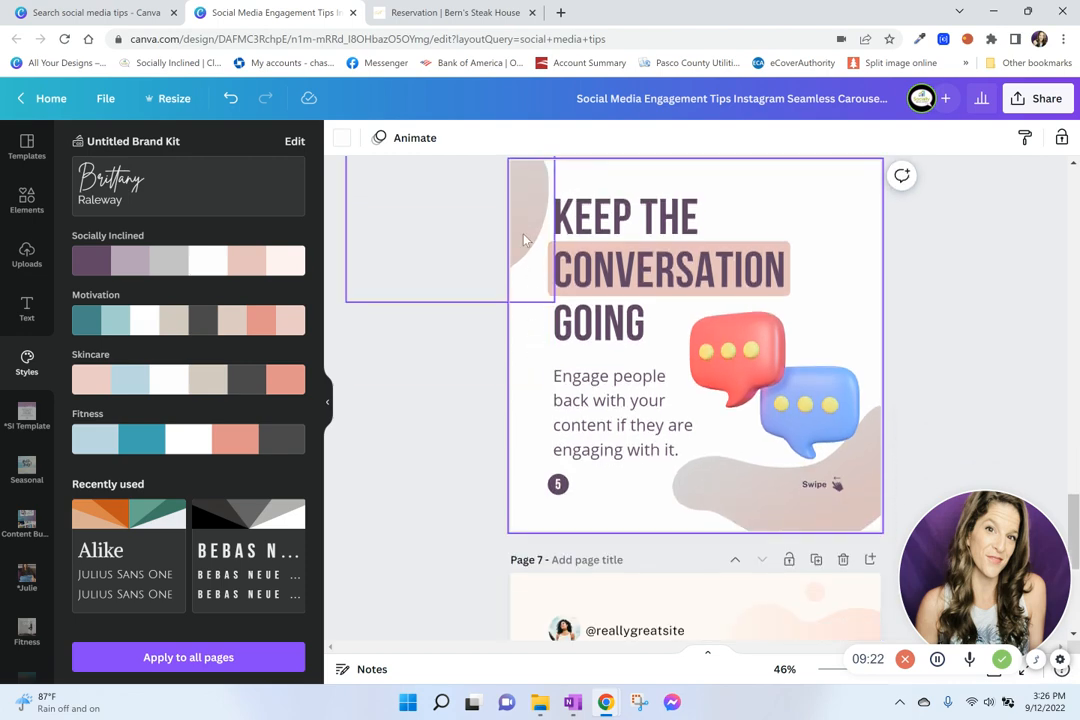
left_click(365, 139)
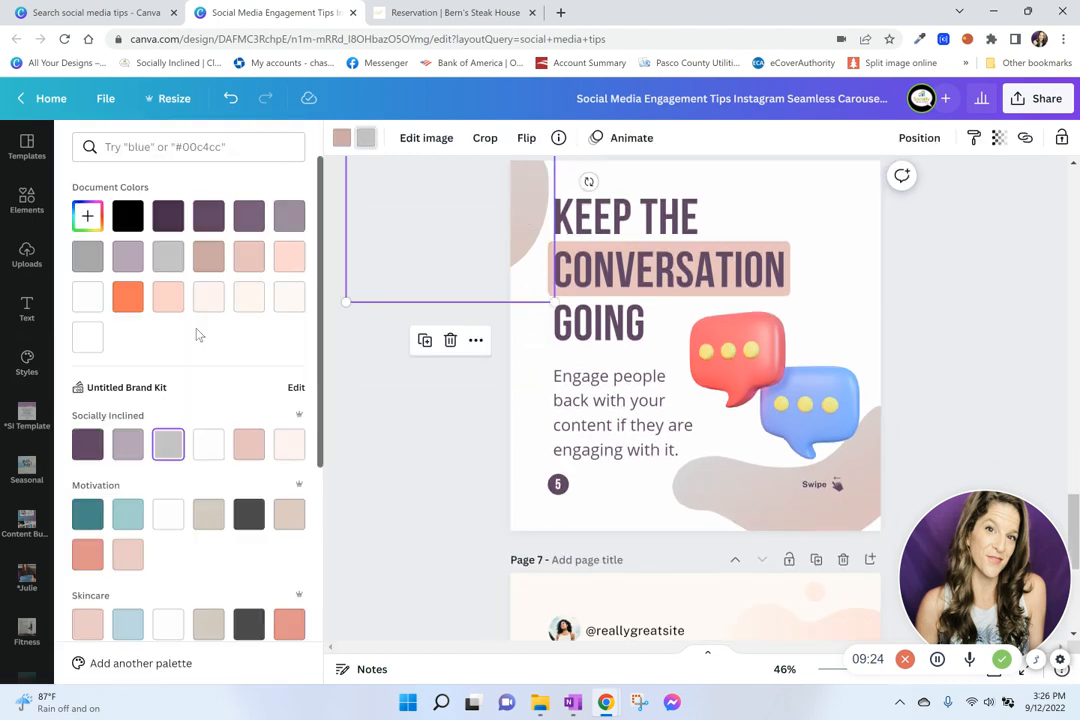
left_click(88, 444)
left_click(735, 509)
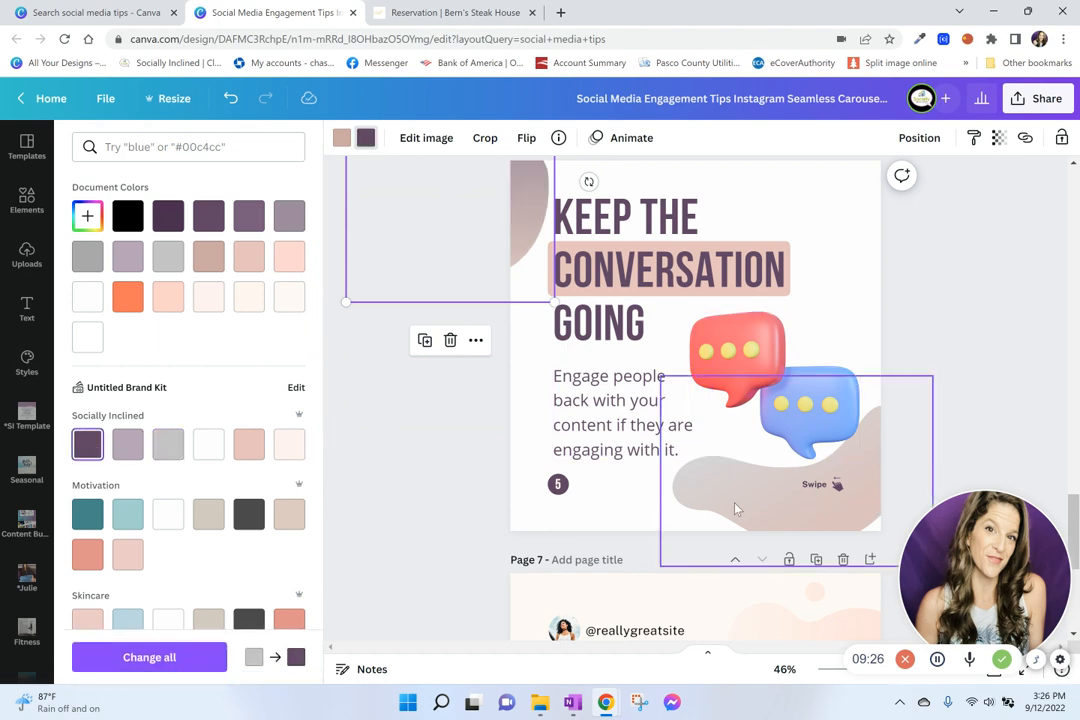
left_click(88, 444)
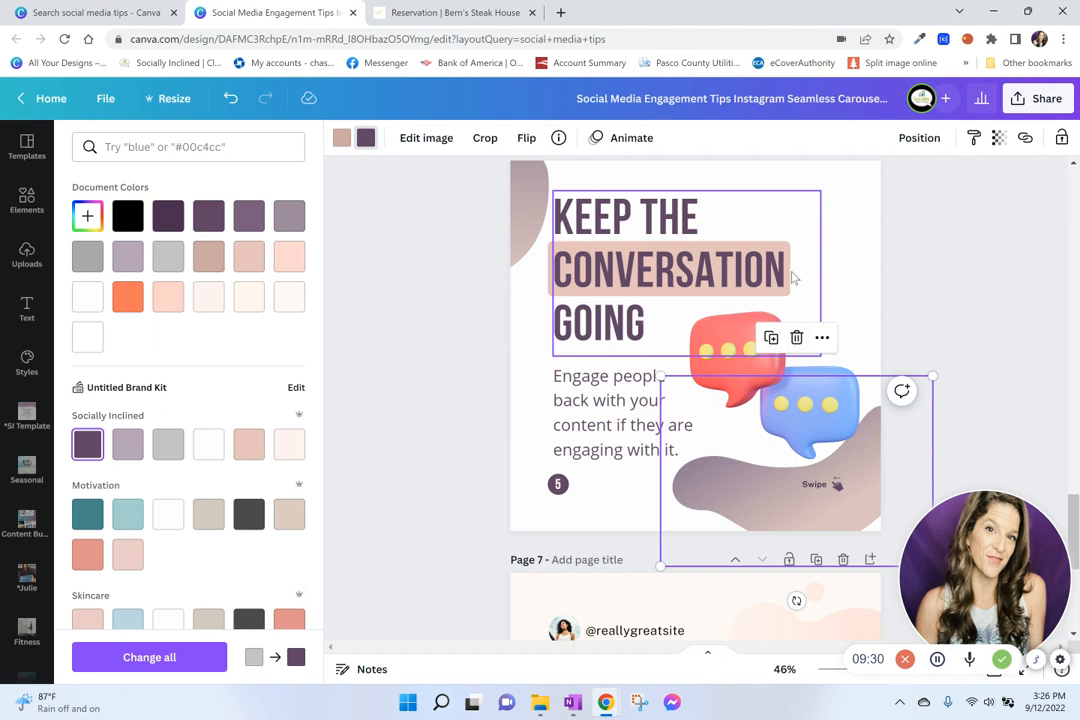
Shrink page 6's speech bubbles graphic to about 462 by 402 and move it slightly up and inward
left_click(625, 315)
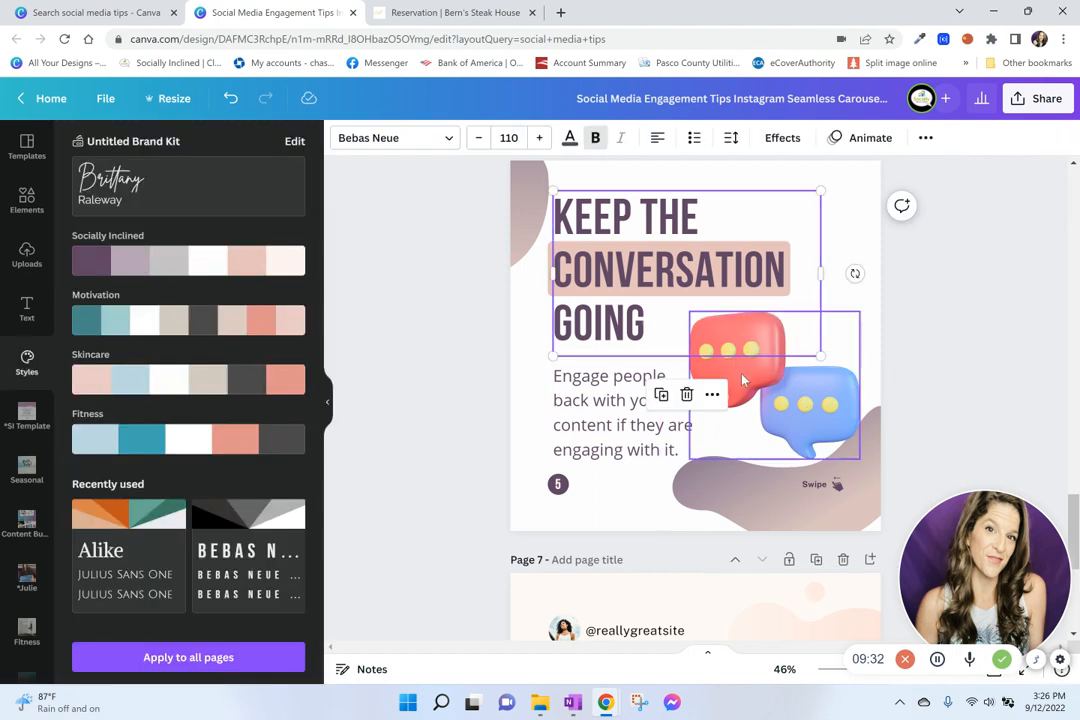
left_click(731, 370)
left_click_drag(689, 311, 701, 322)
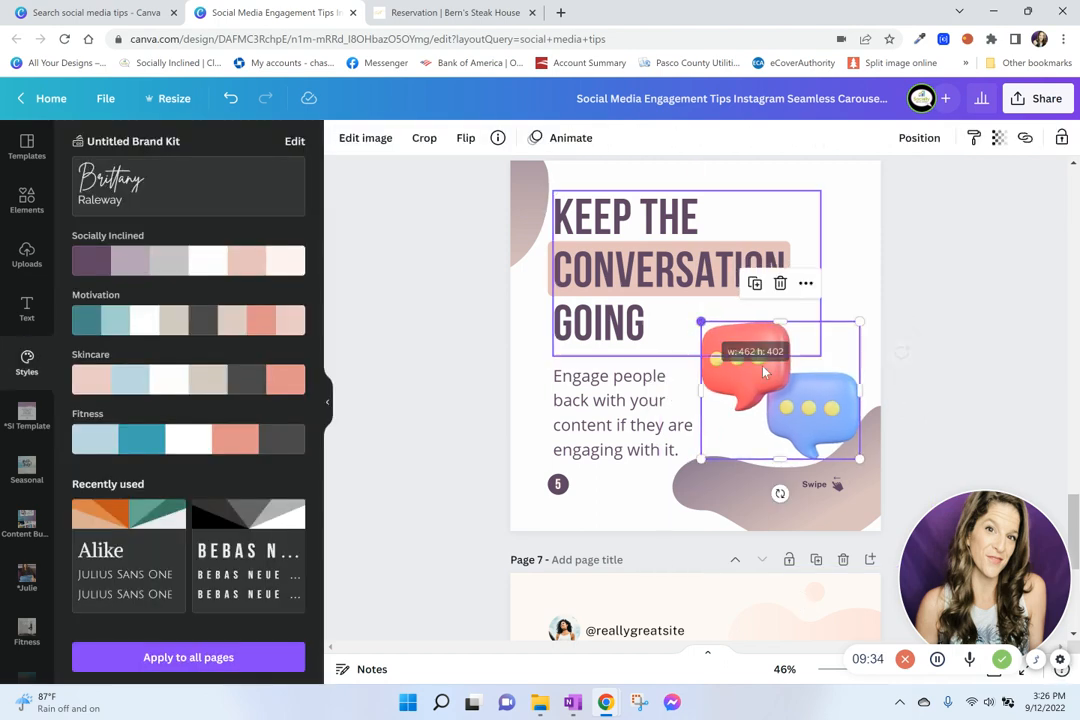
mouse_move(848, 440)
left_mouse_down()
mouse_move(834, 429)
mouse_move(842, 425)
left_mouse_up()
Set page 6's body text about engaging people back to black
left_click(647, 421)
left_click(647, 421)
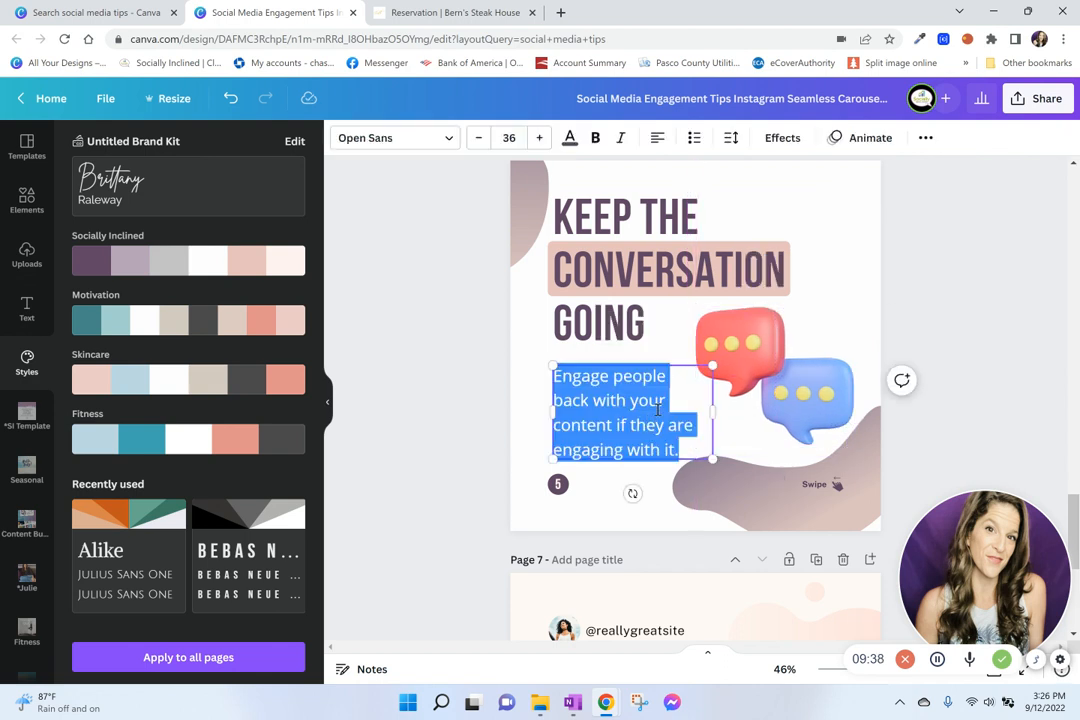
left_click(571, 139)
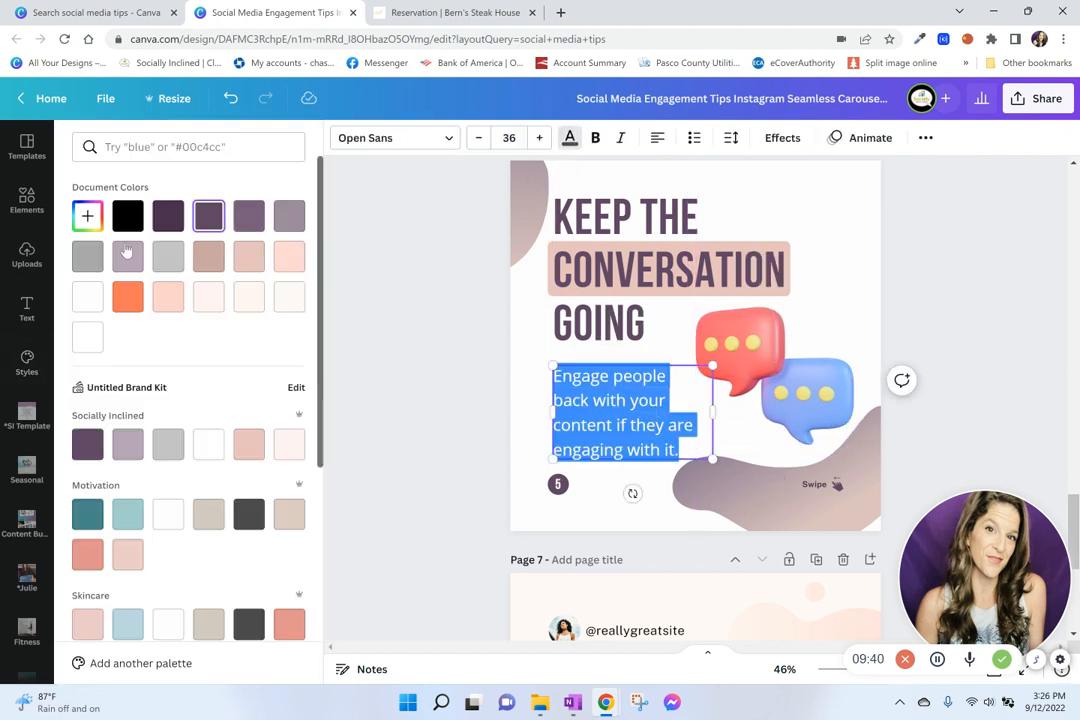
left_click(130, 212)
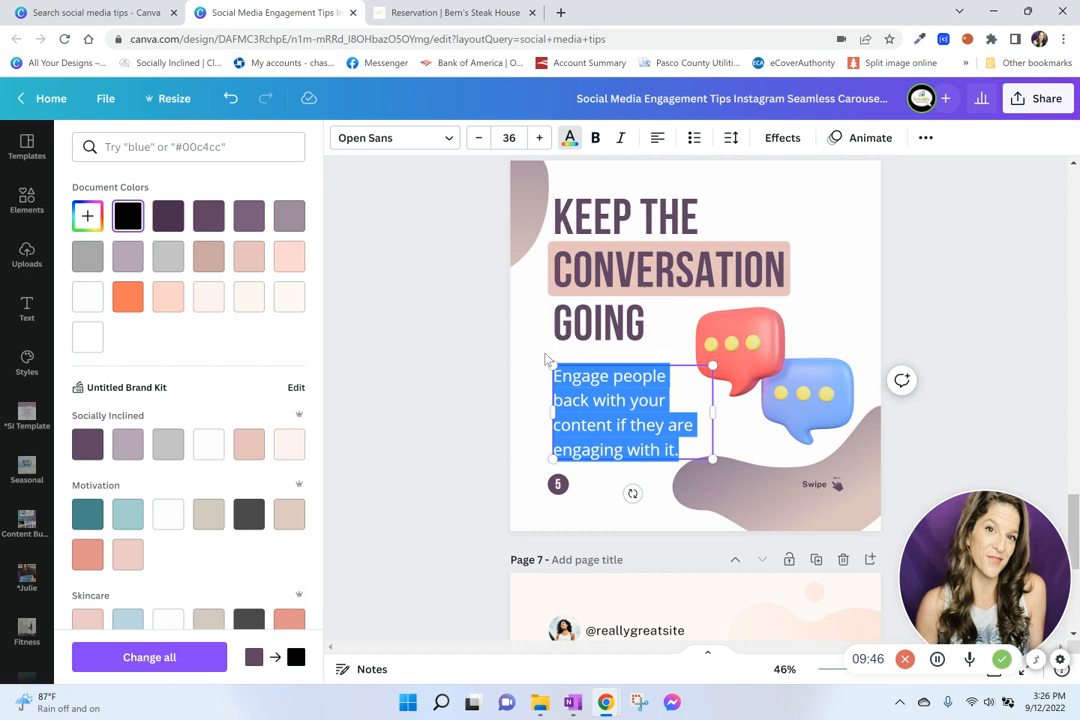
scroll(678, 410, "down", 3)
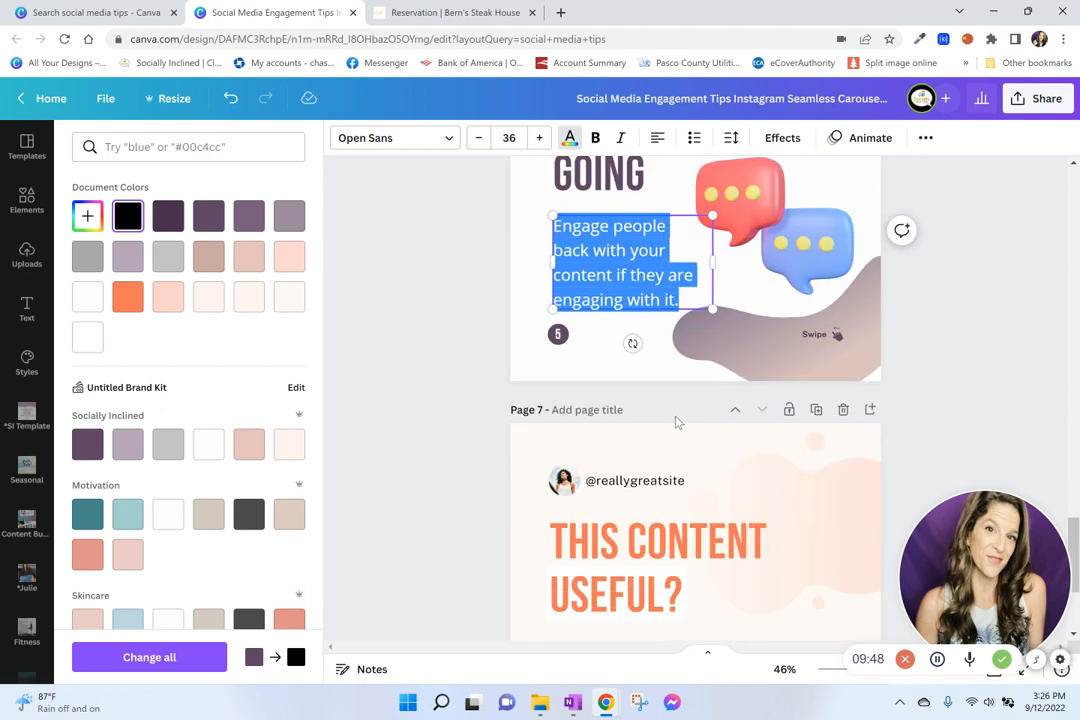
scroll(651, 422, "up", 15)
scroll(663, 443, "up", 7)
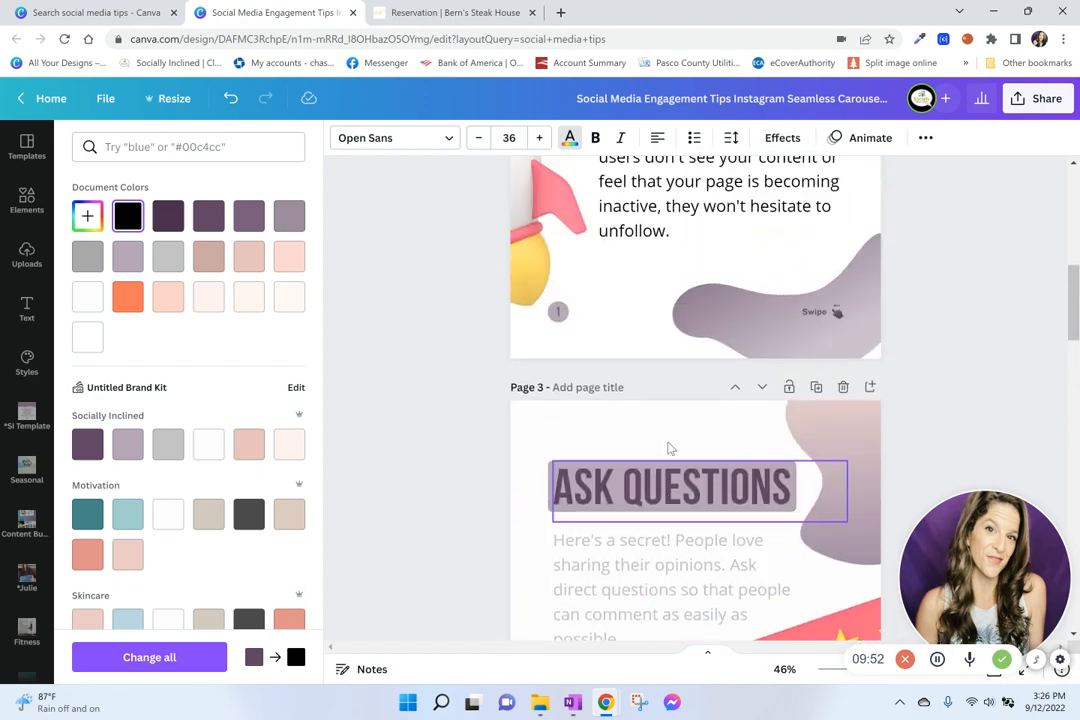
scroll(668, 445, "down", 20)
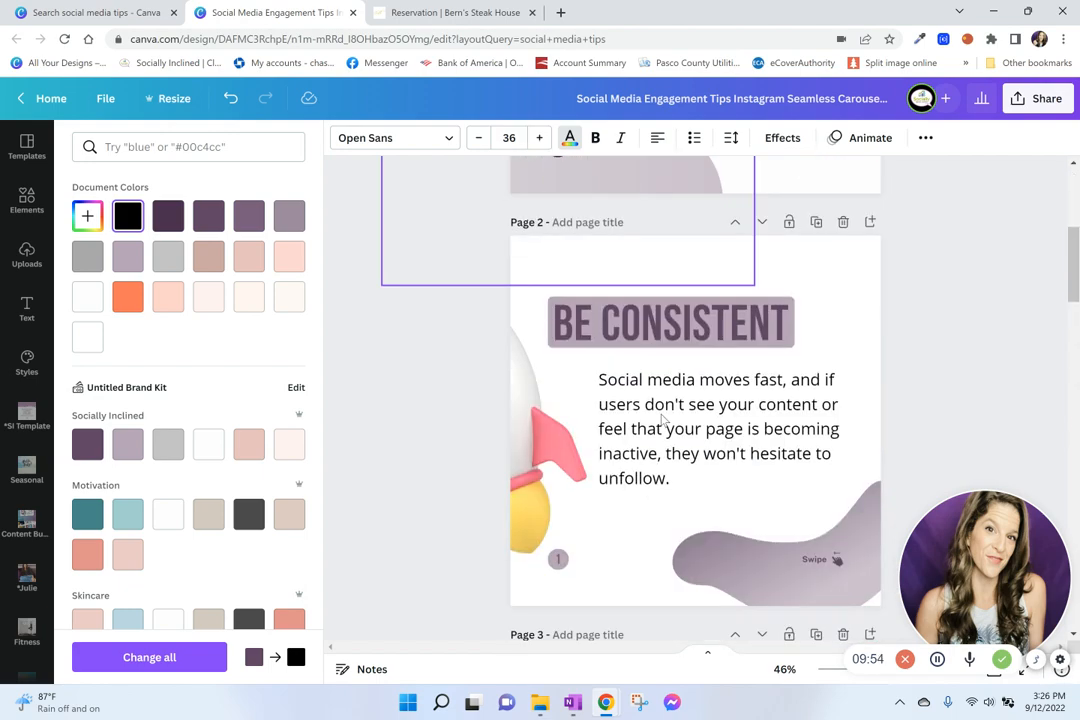
scroll(665, 418, "up", 4)
scroll(617, 309, "up", 9)
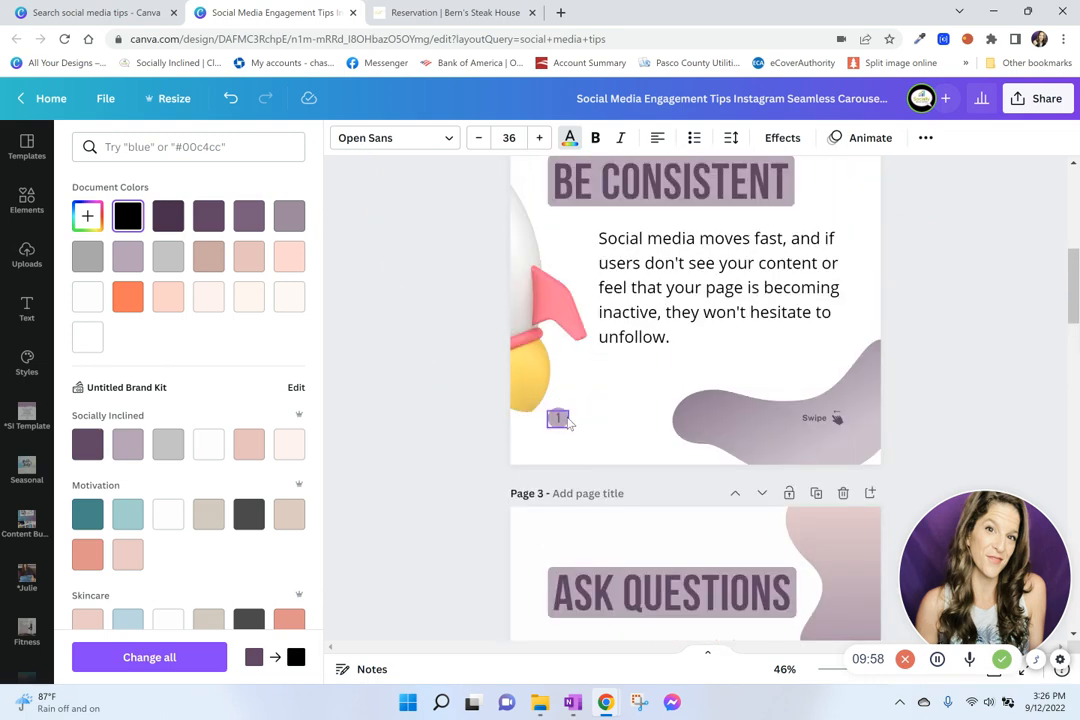
scroll(573, 400, "up", 4)
left_click(557, 466)
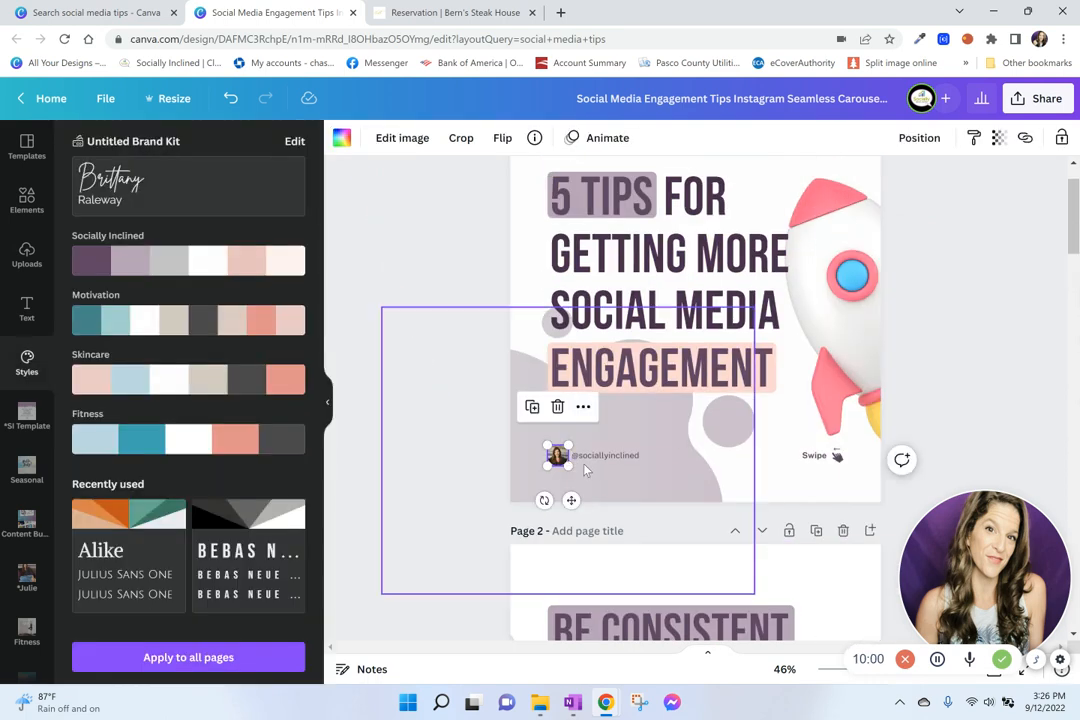
left_click(608, 459)
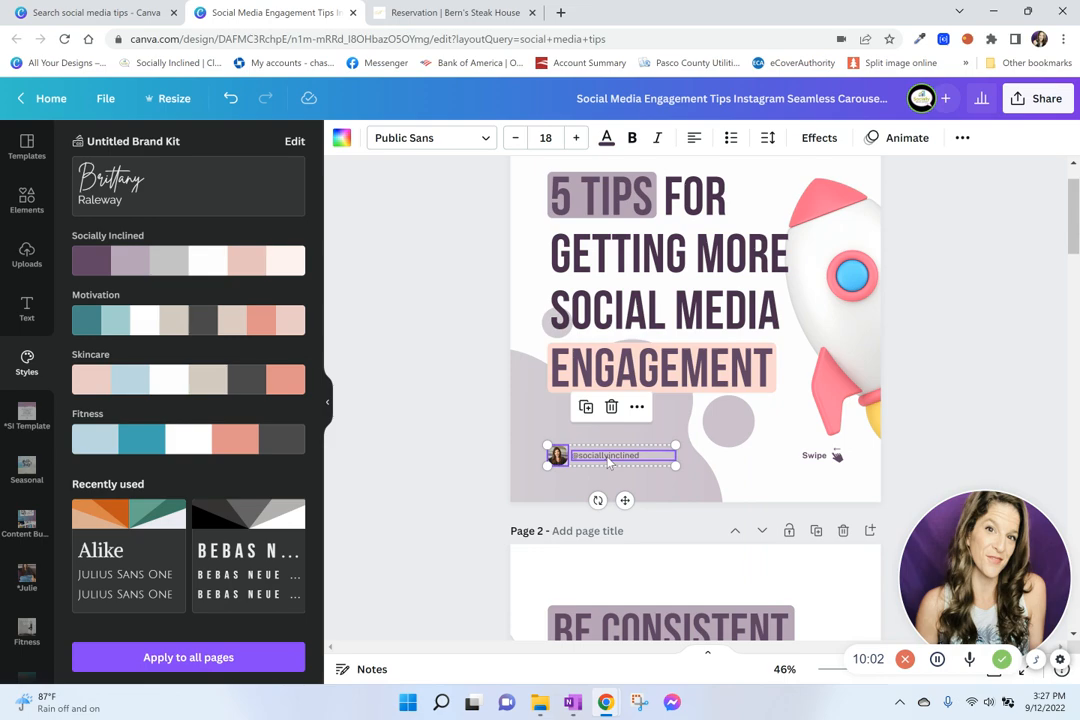
Replace page 7's placeholder handle and photo by deleting them and pasting the copied Socially Inclined profile group
scroll(608, 460, "down", 20)
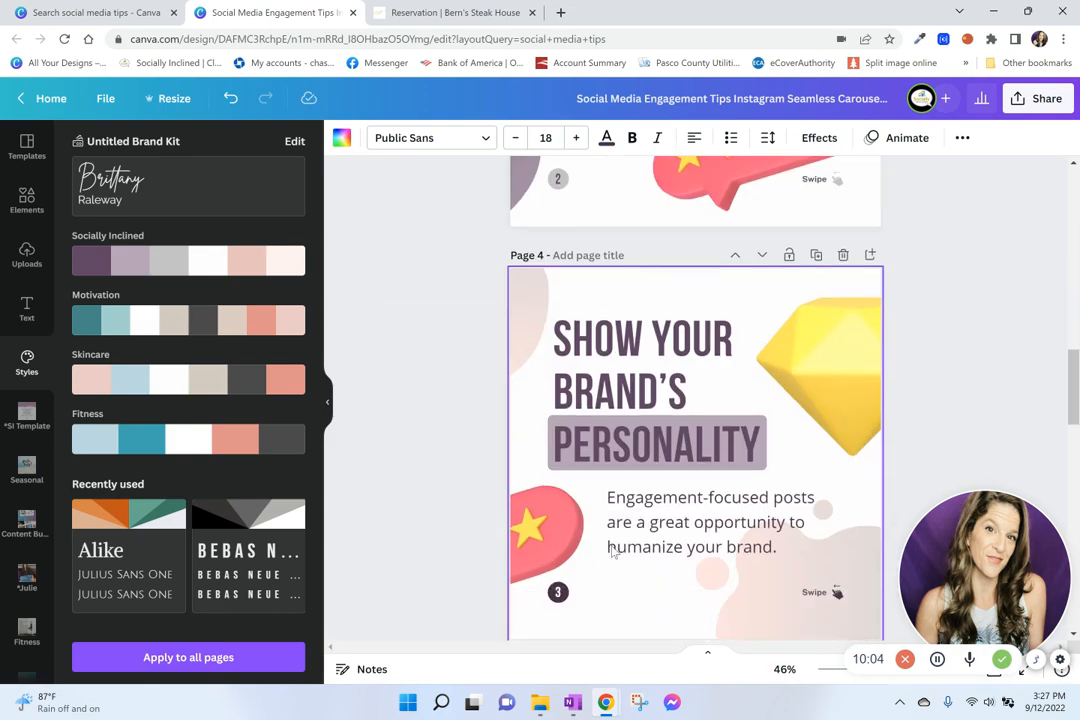
left_click(630, 255)
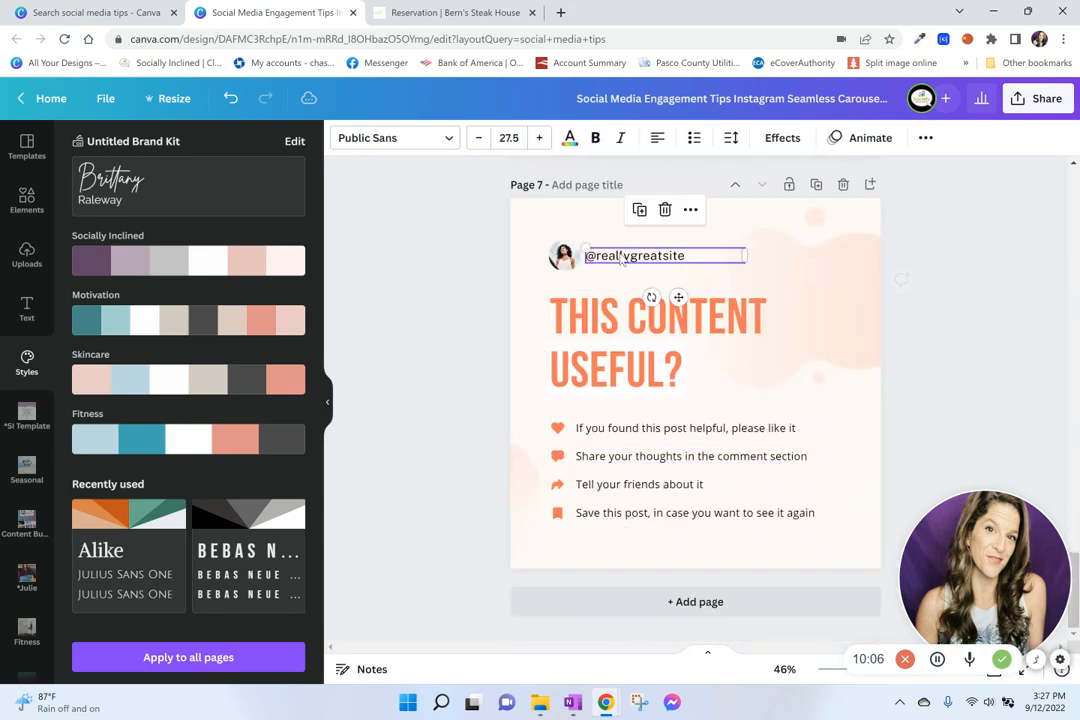
key("Delete")
left_click(566, 256)
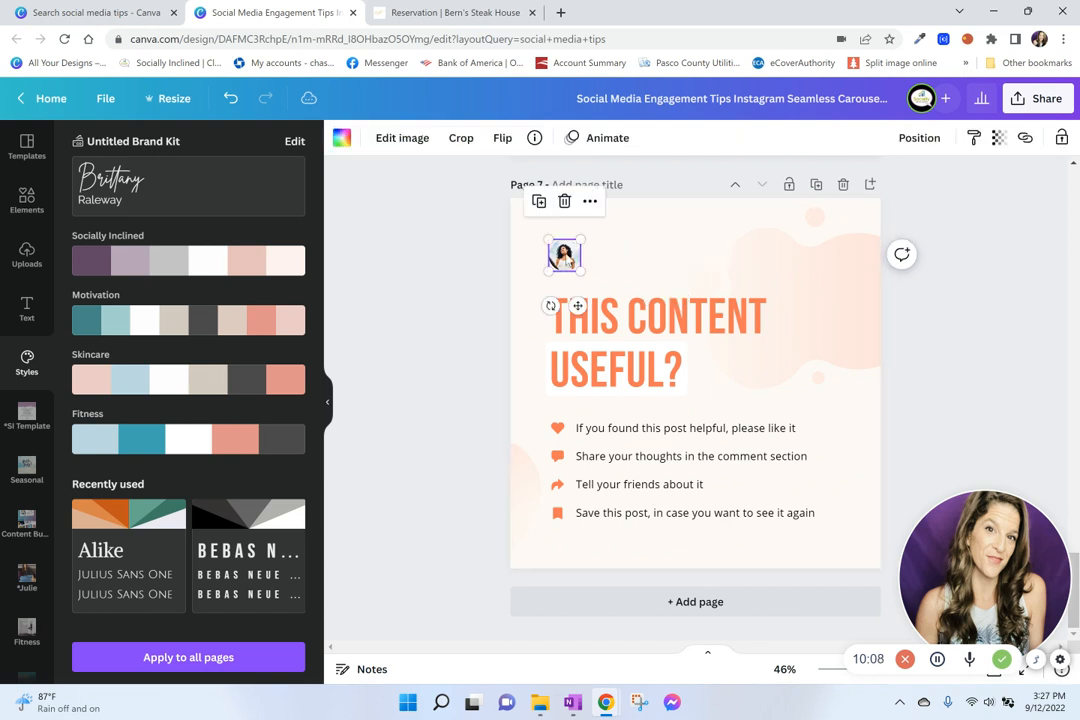
key("Delete")
key("ctrl+v")
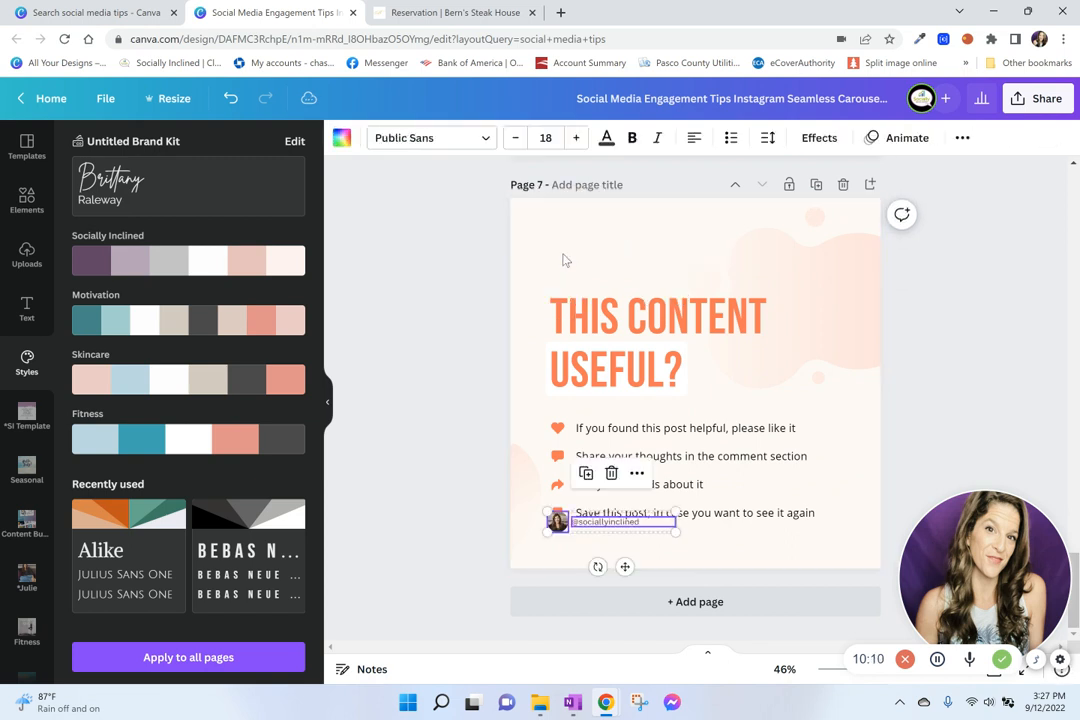
Move the pasted profile group above page 7's THIS CONTENT USEFUL? heading and enlarge it to a 23.5 text size
left_click_drag(558, 521, 560, 262)
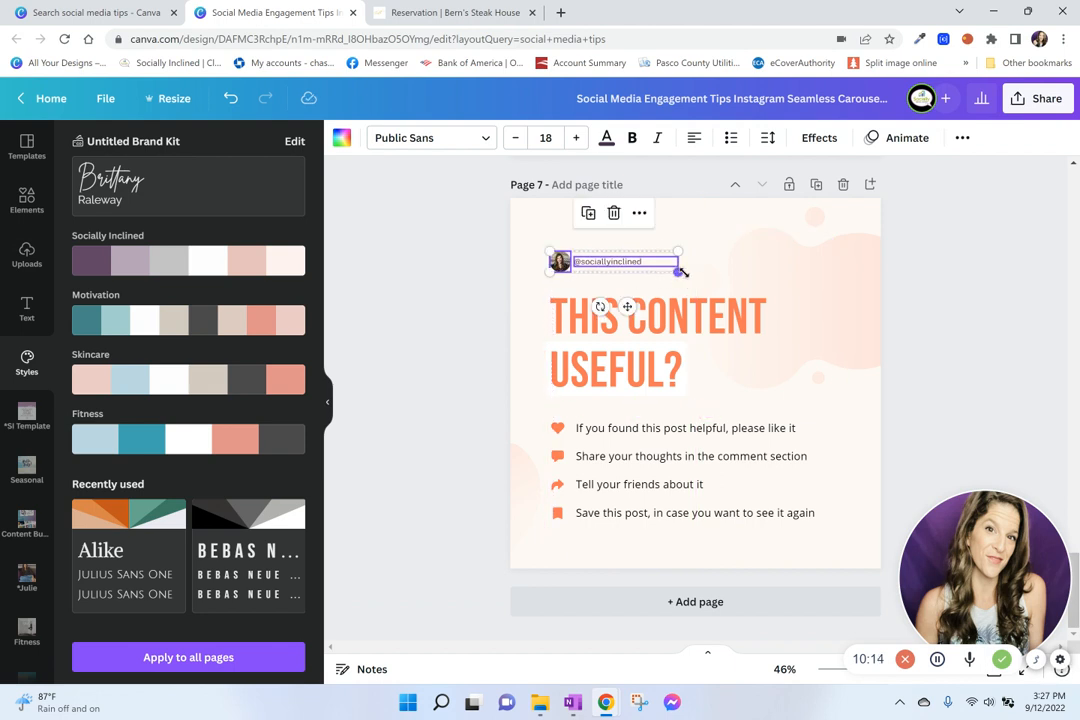
left_click_drag(682, 272, 720, 280)
left_click_drag(604, 273, 604, 271)
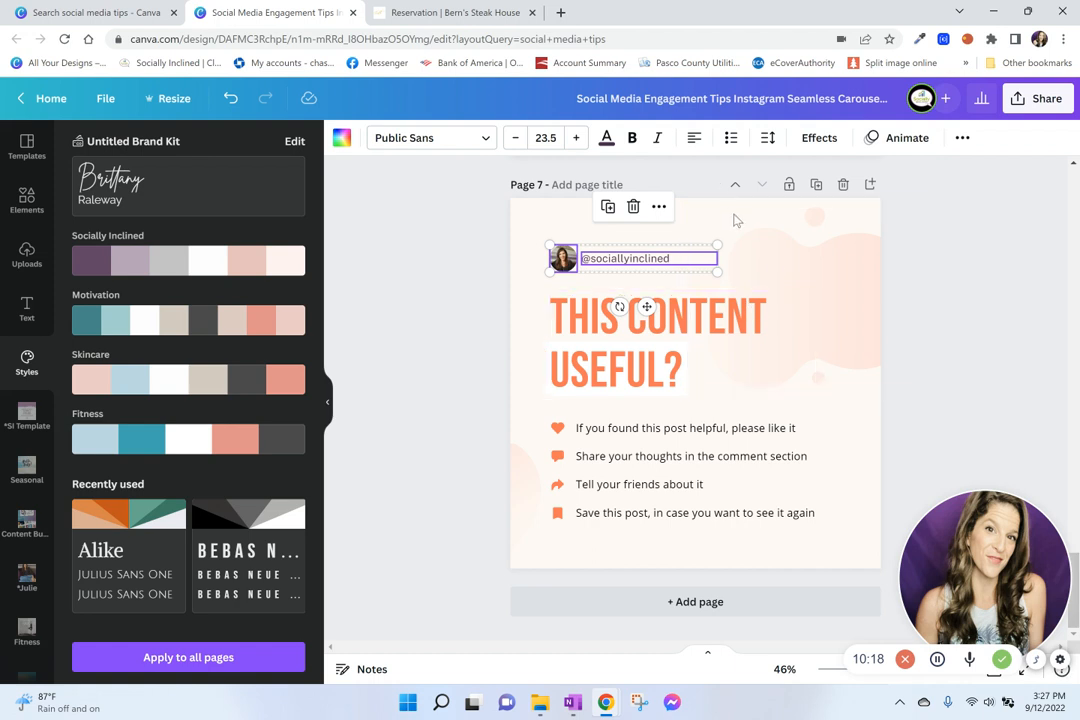
Apply the Socially Inclined palette to page 7 and shuffle it to a white background, purple heading and mauve highlight
left_click(541, 228)
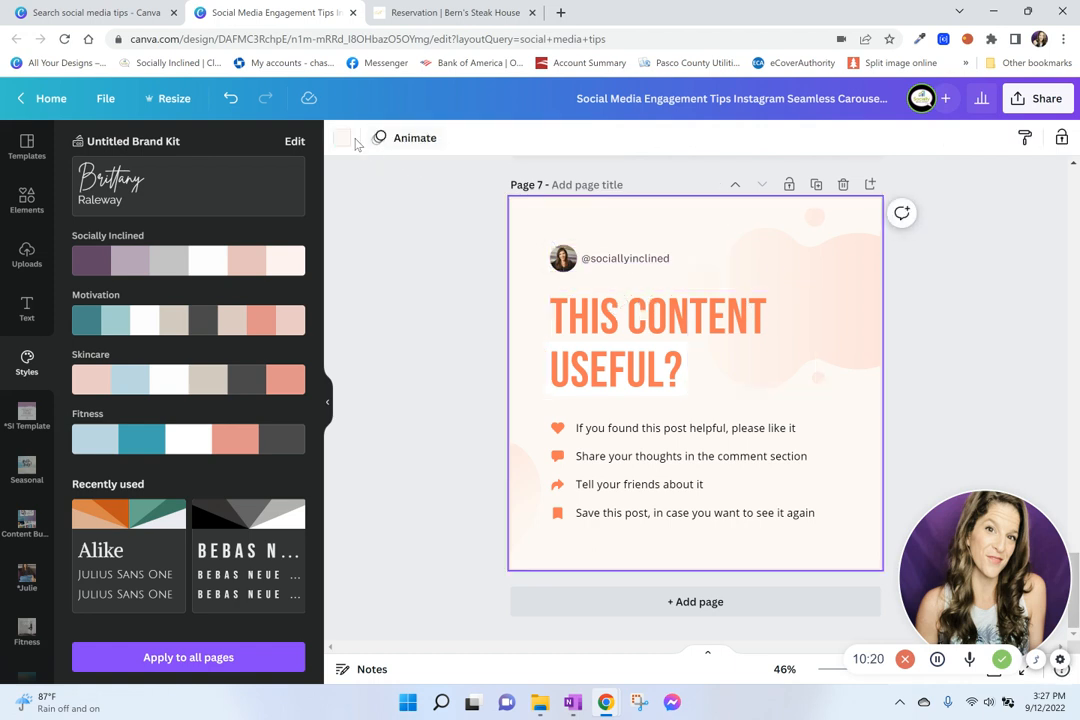
left_click(197, 262)
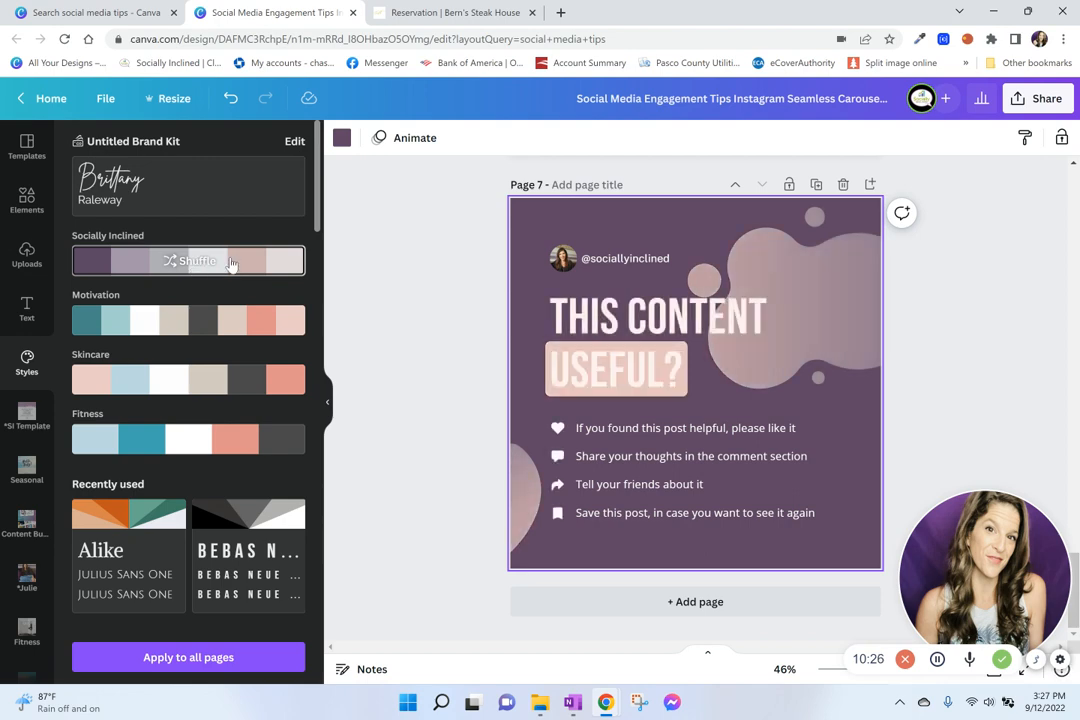
scroll(745, 285, "up", 5)
scroll(742, 295, "down", 4)
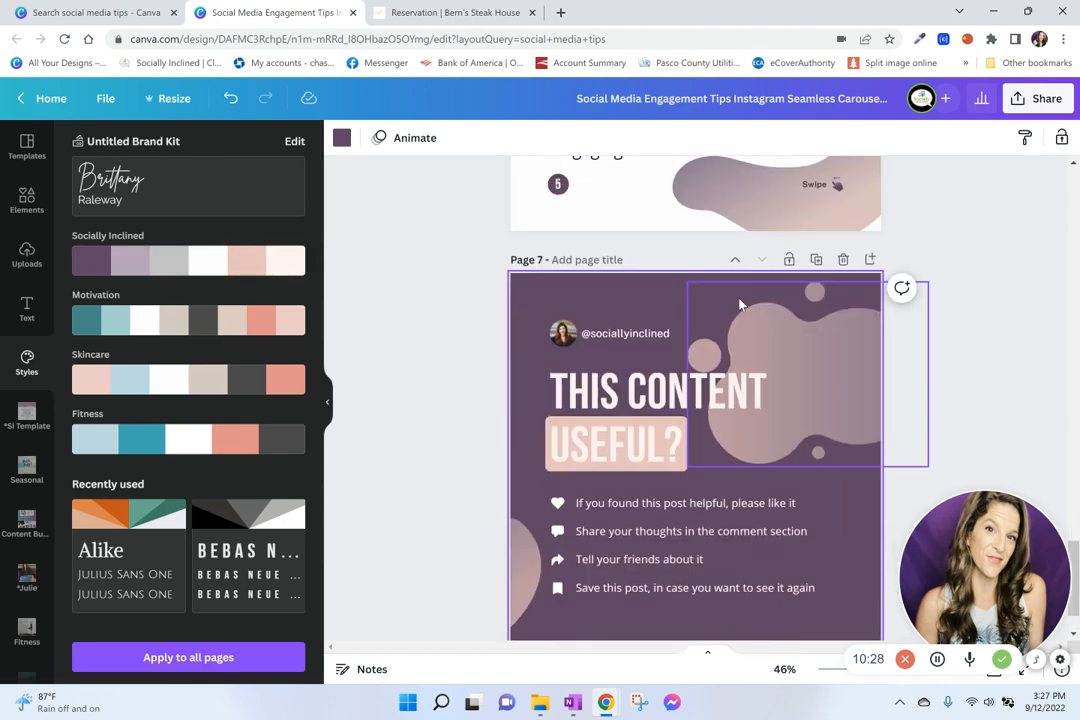
left_click(170, 272)
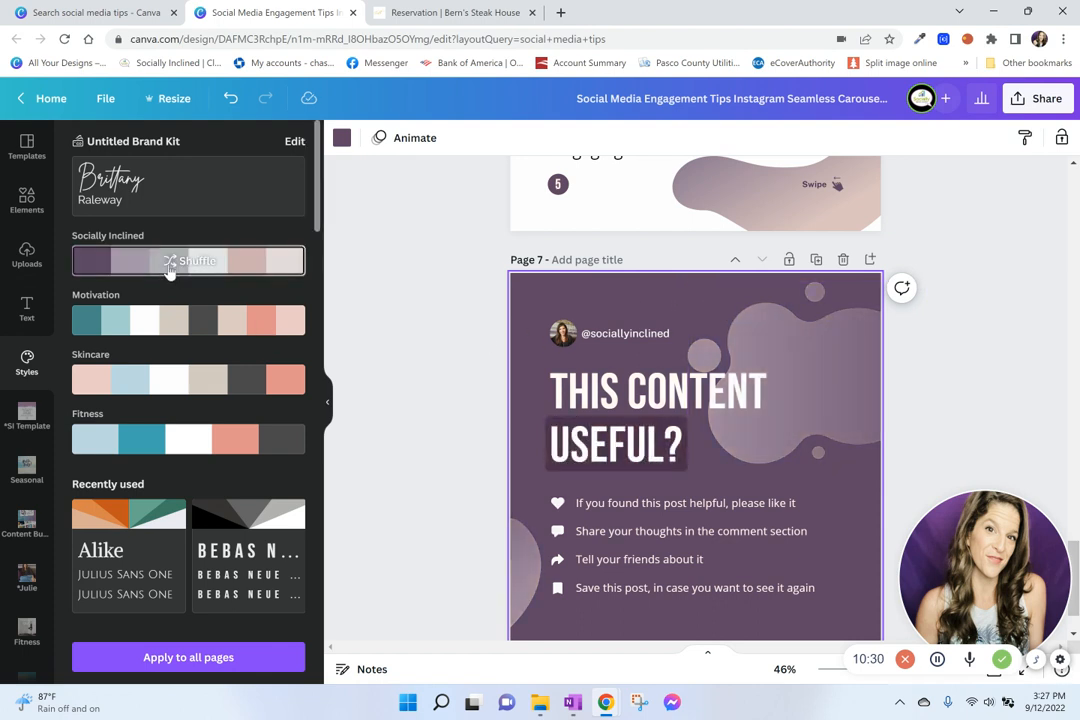
left_click(170, 272)
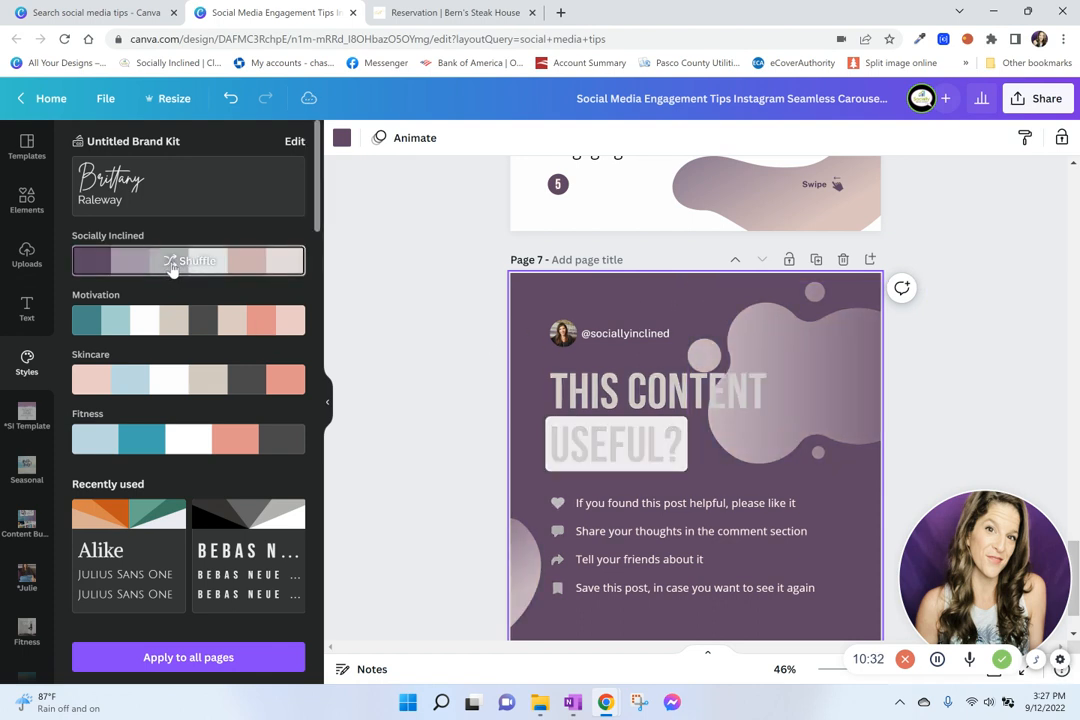
left_click(172, 268)
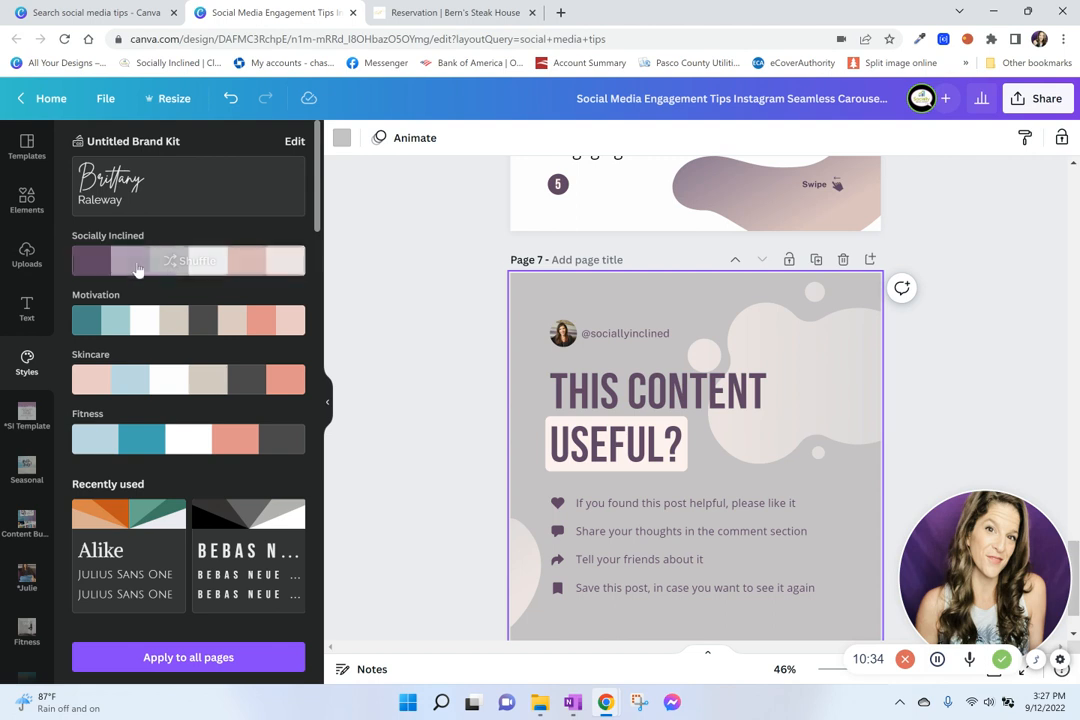
left_click(186, 265)
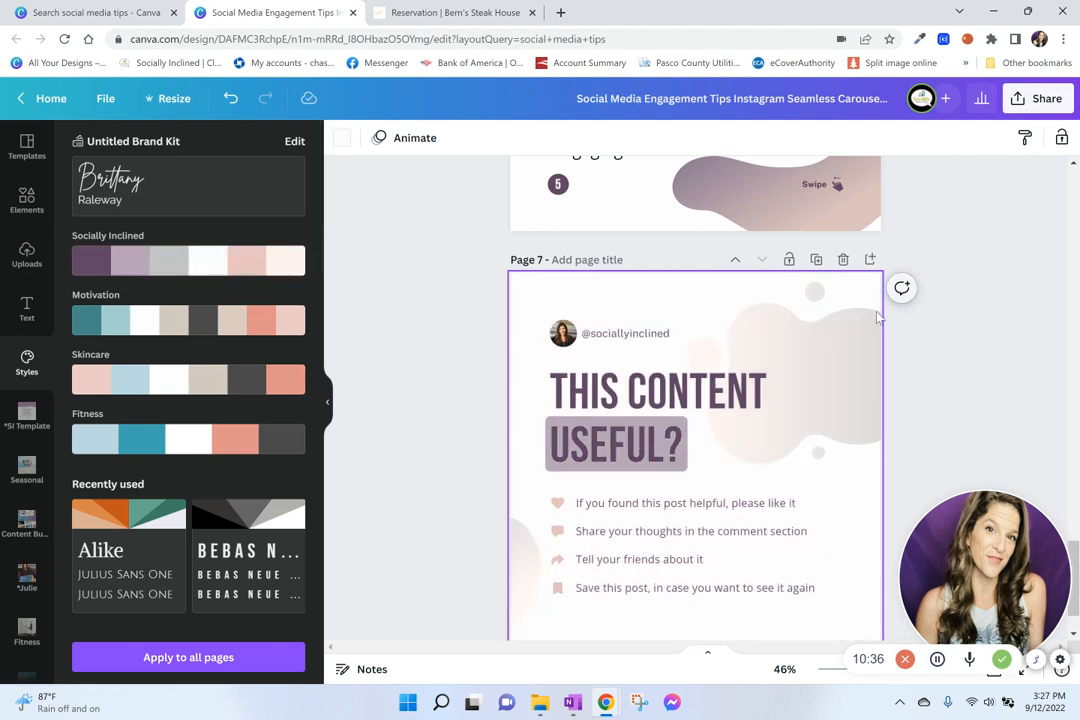
Recolour the grey gradient end of both blob shapes on page 7 with the Socially Inclined dark purple
left_click(838, 344)
left_click(365, 138)
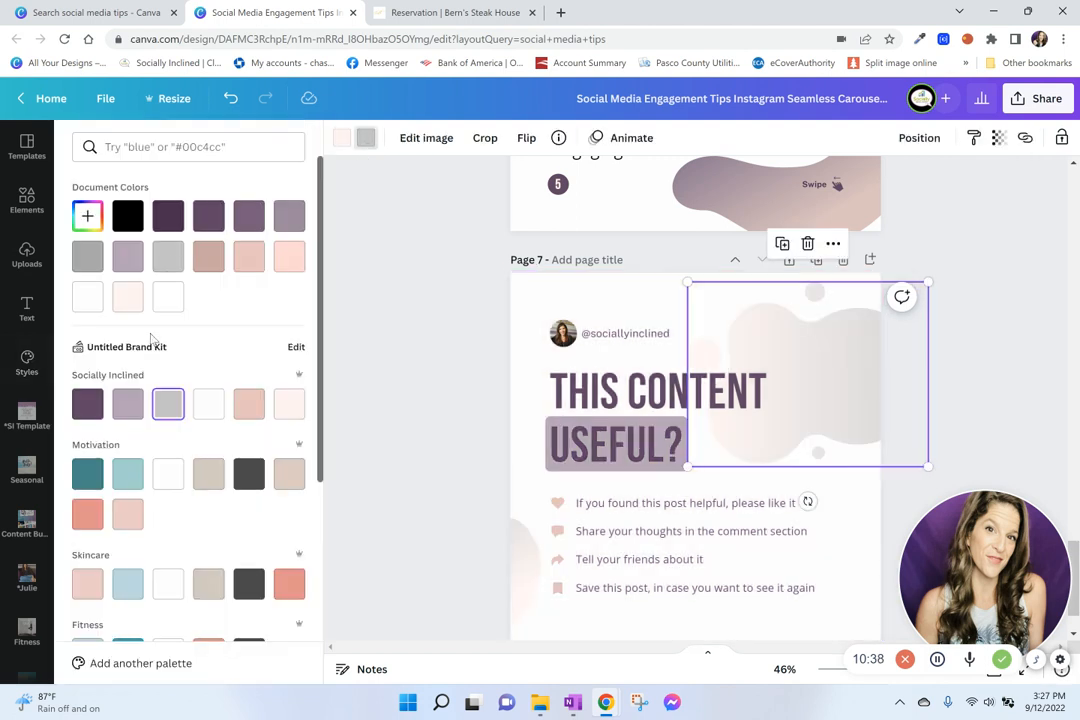
left_click(90, 408)
left_click(523, 562)
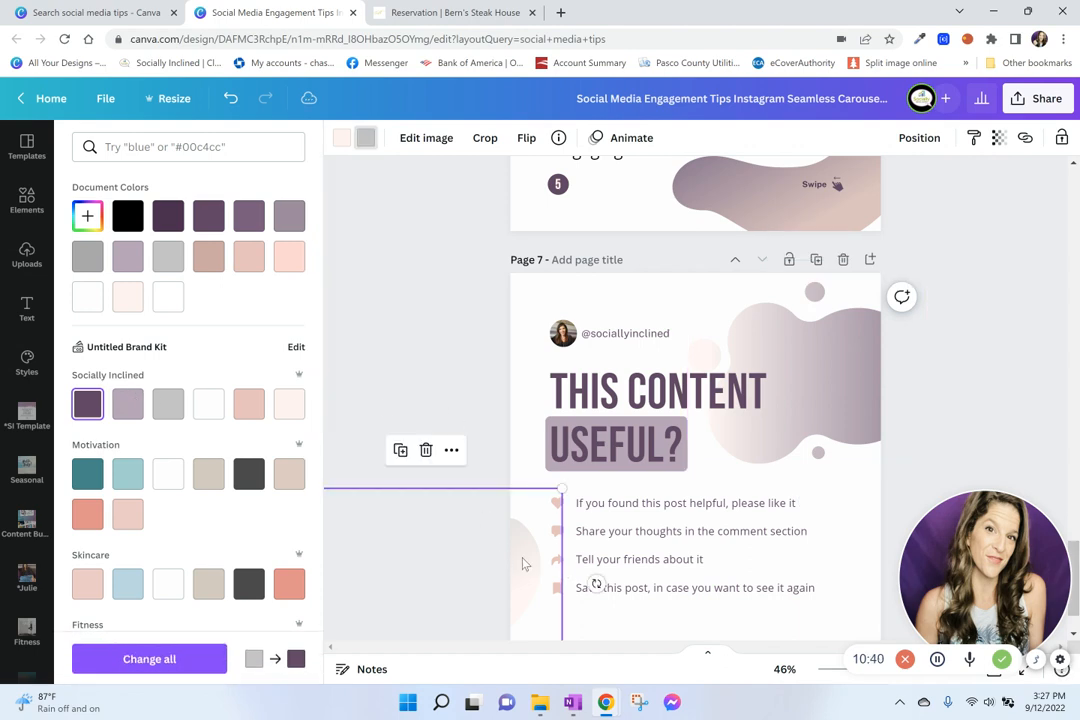
left_click(87, 403)
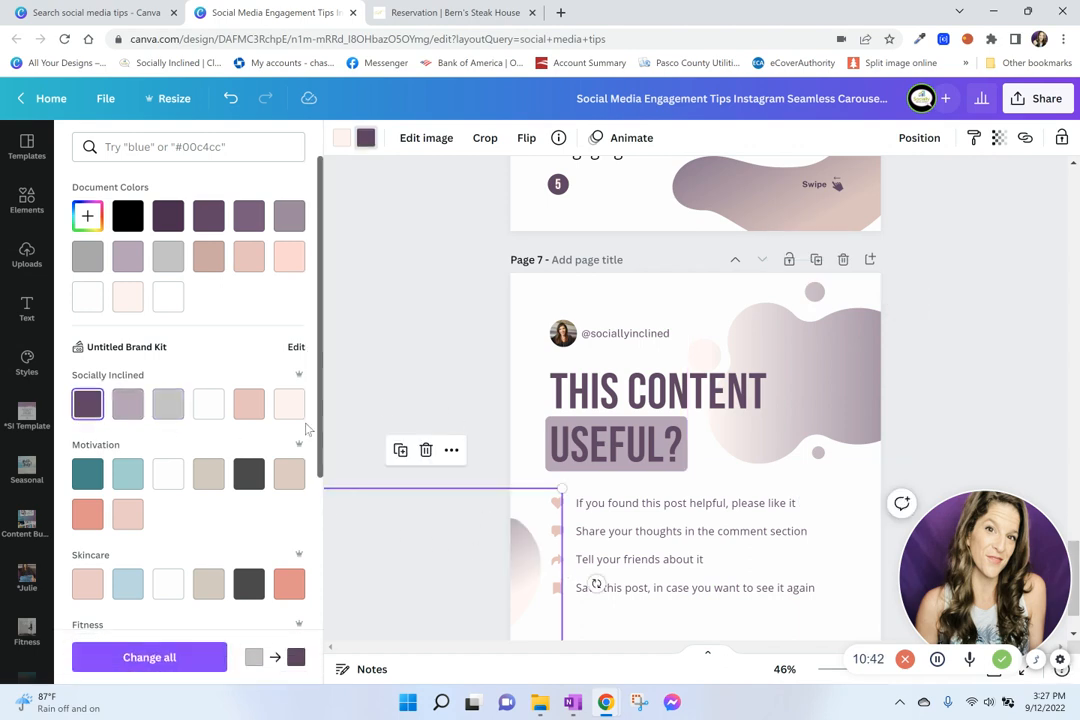
scroll(808, 386, "up", 8)
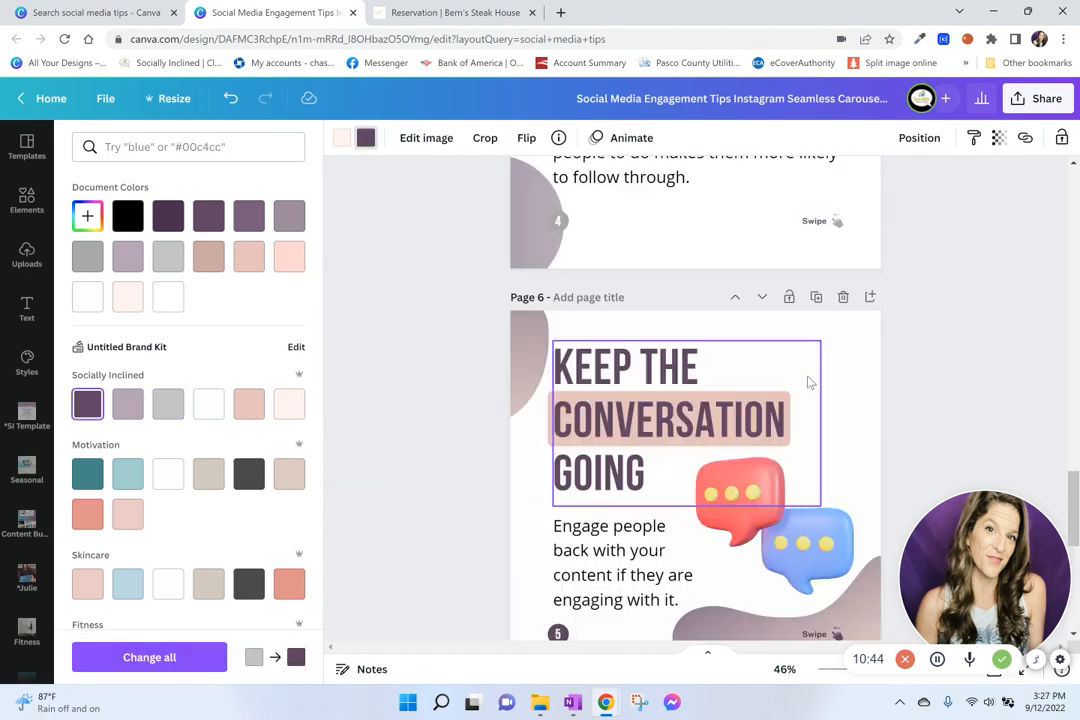
Recolour the grey gradient end of both blob shapes on page 4 with the Socially Inclined dark purple
scroll(733, 355, "up", 5)
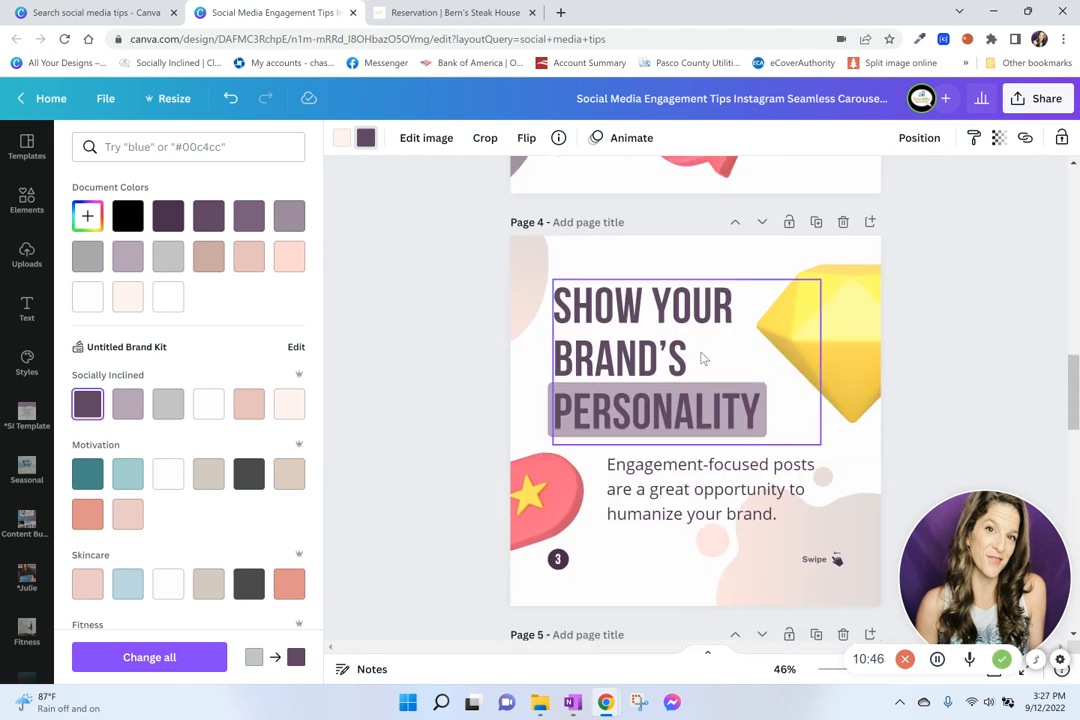
left_click(866, 520)
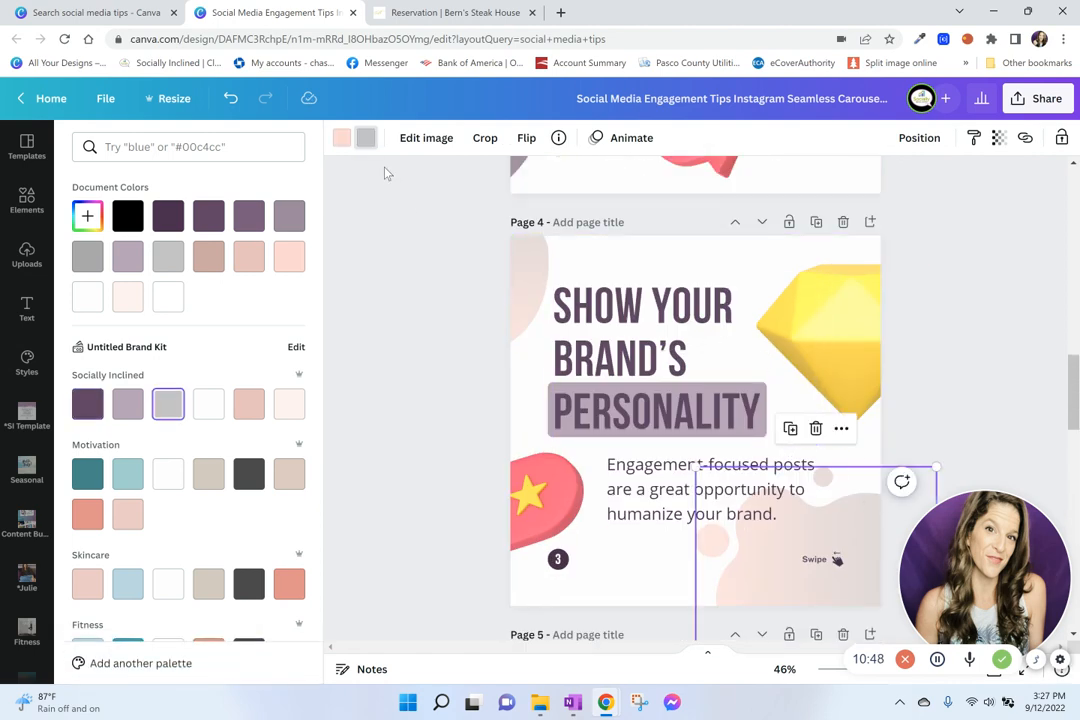
left_click(87, 404)
left_click(518, 304)
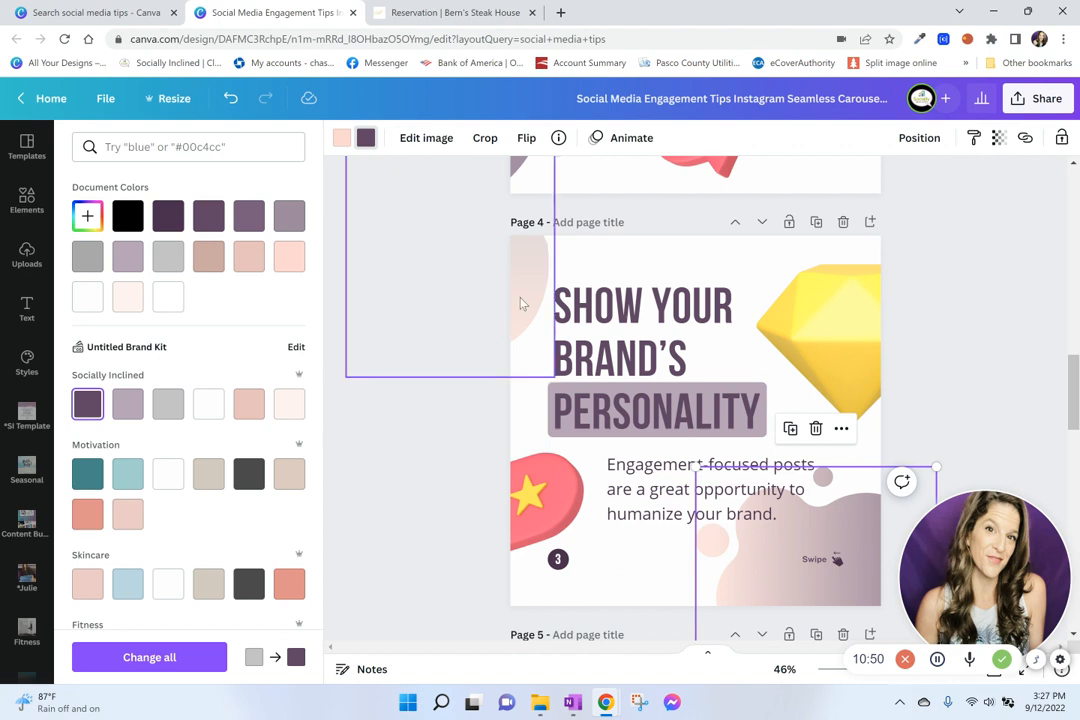
left_click(87, 404)
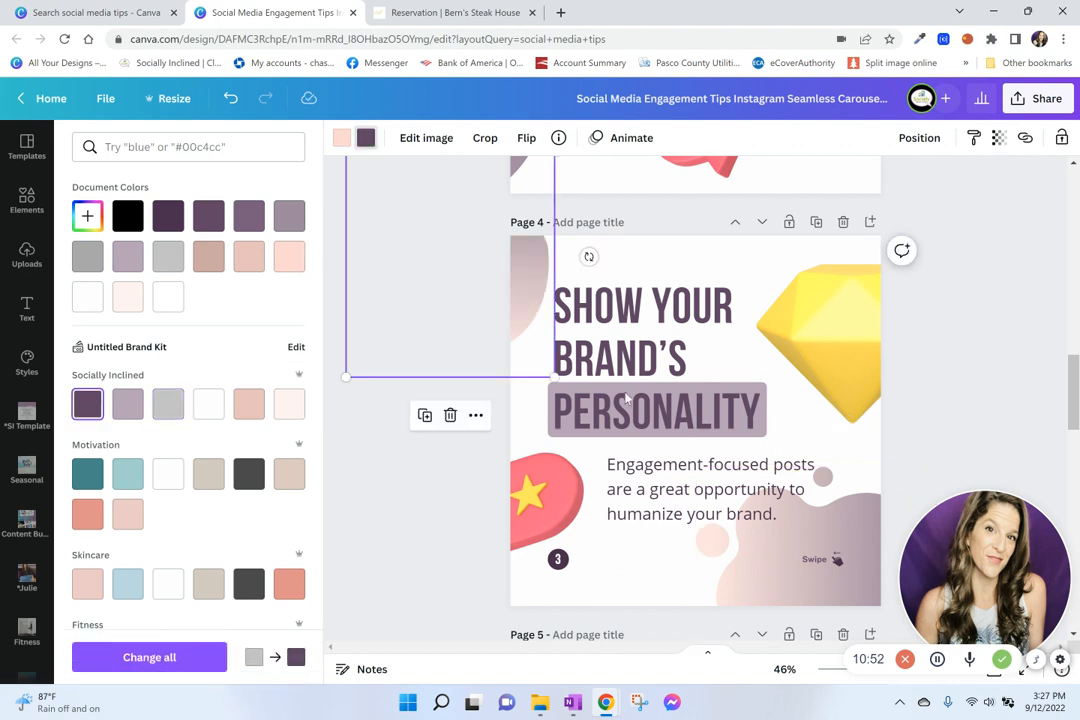
Set the colour of page 3's body text under ASK QUESTIONS to the Socially Inclined dark purple
scroll(698, 390, "up", 12)
scroll(700, 385, "down", 8)
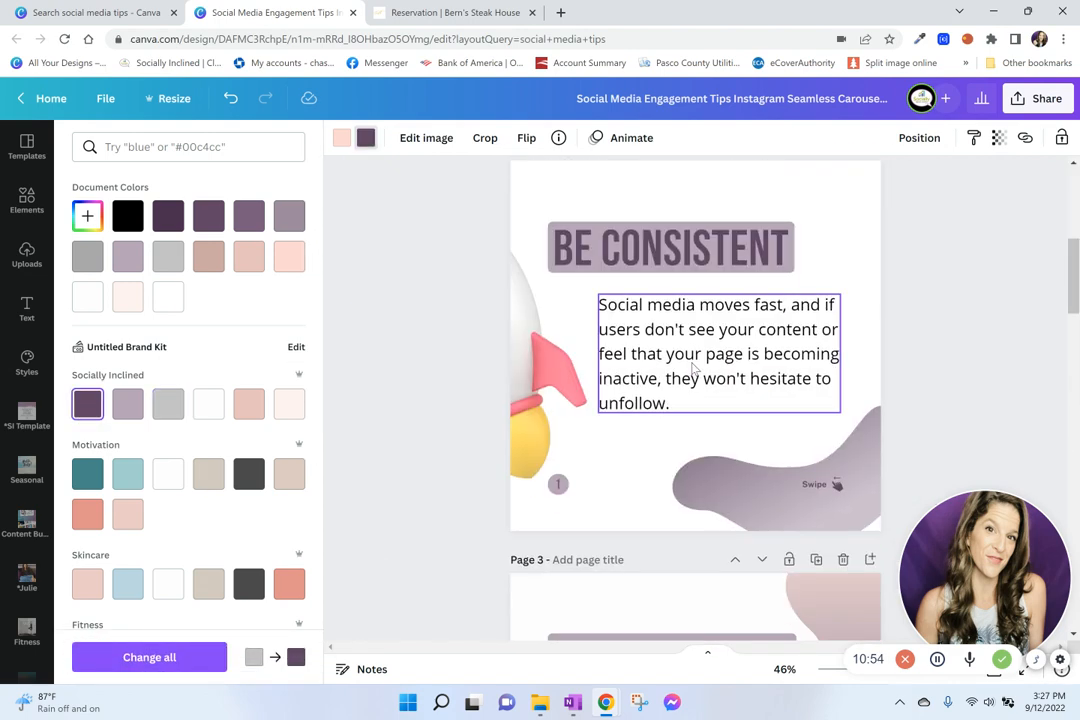
double_click(668, 447)
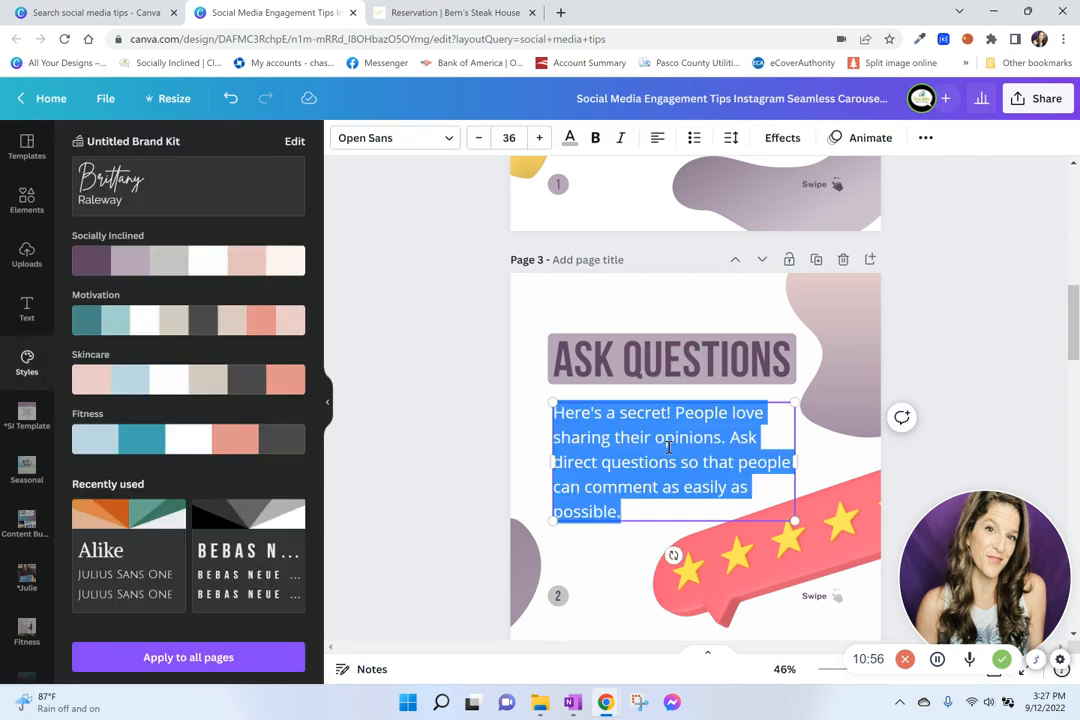
left_click(570, 139)
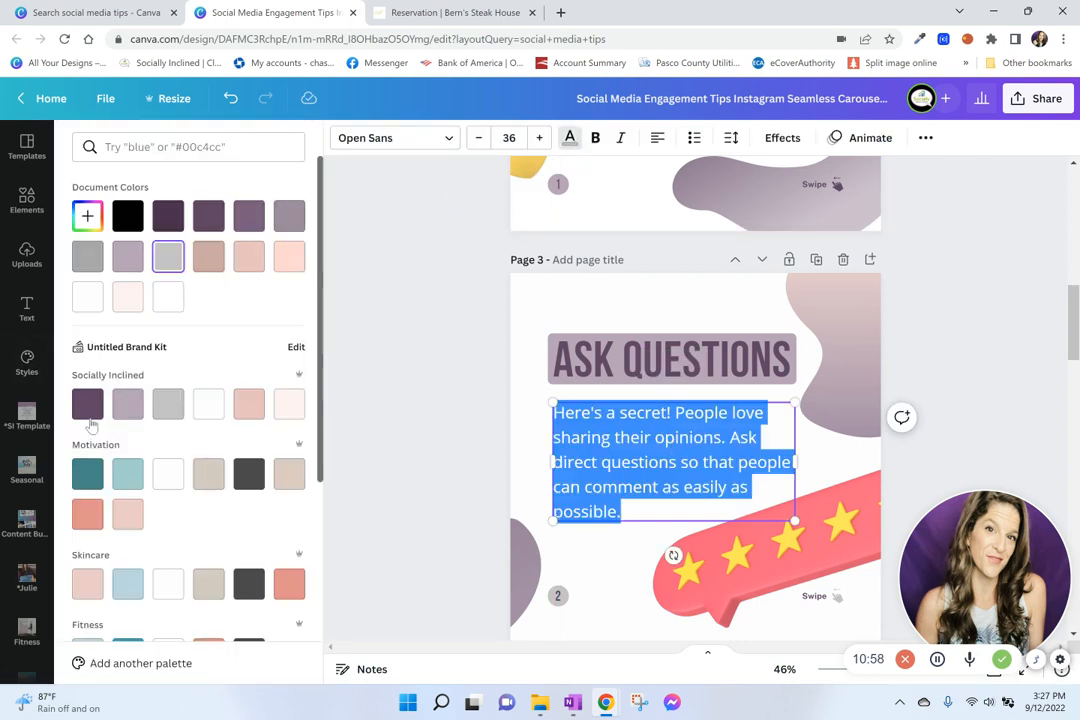
scroll(745, 385, "down", 11)
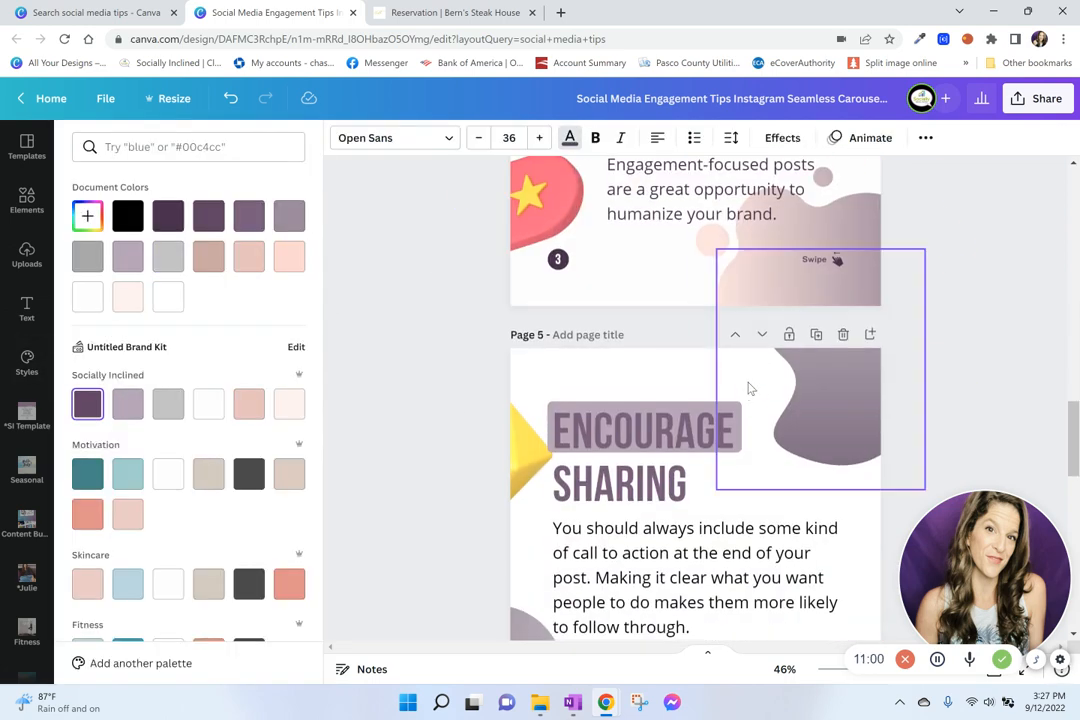
scroll(745, 385, "down", 6)
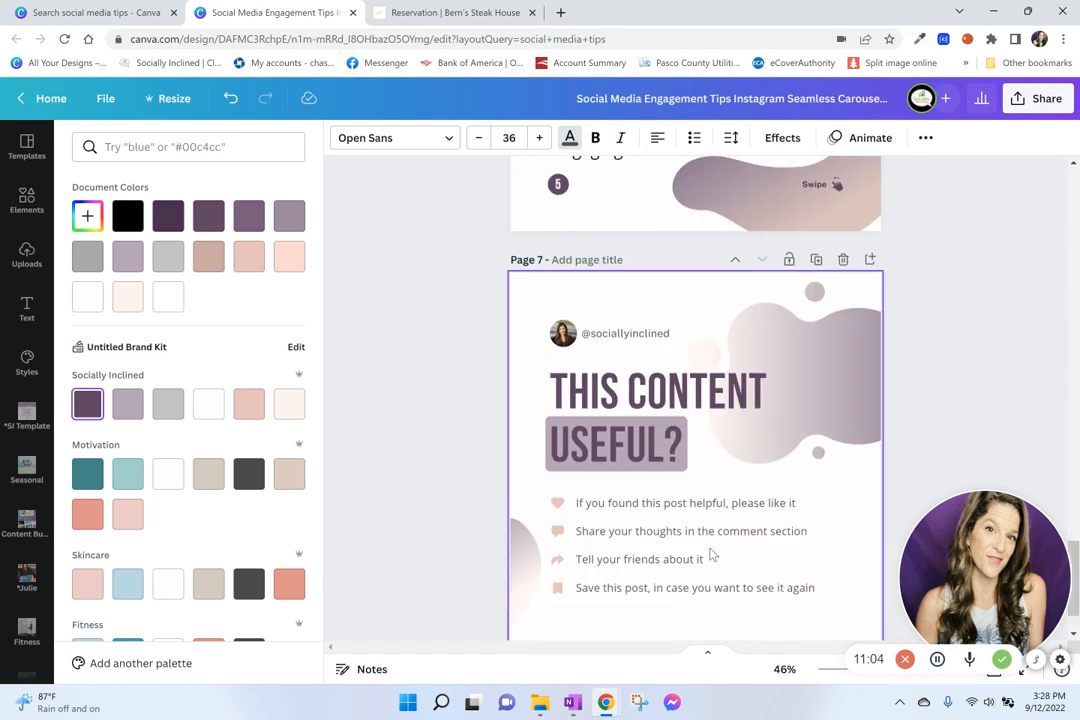
left_click(830, 338)
scroll(835, 388, "down", 2)
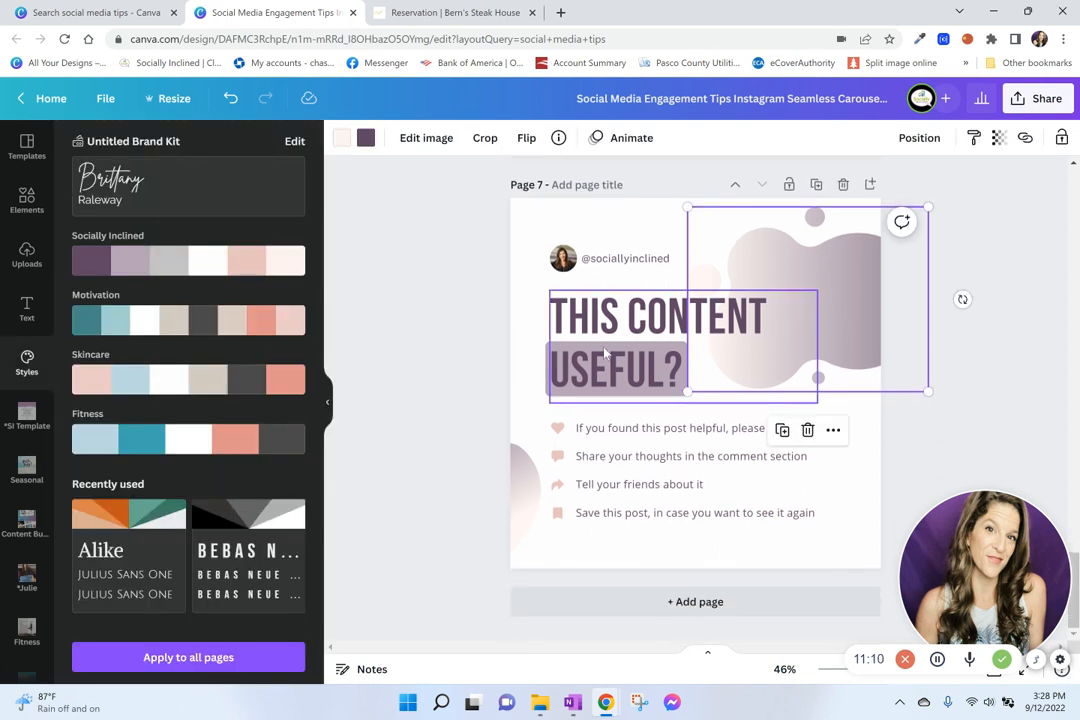
left_click(707, 432)
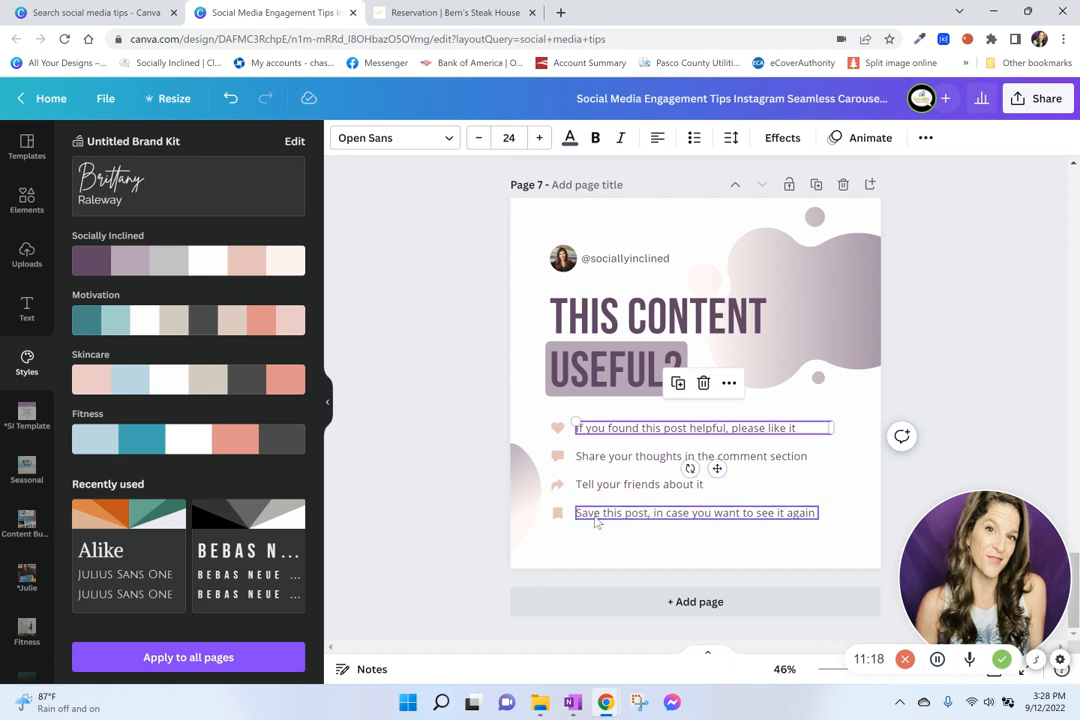
left_click_drag(563, 413, 558, 492)
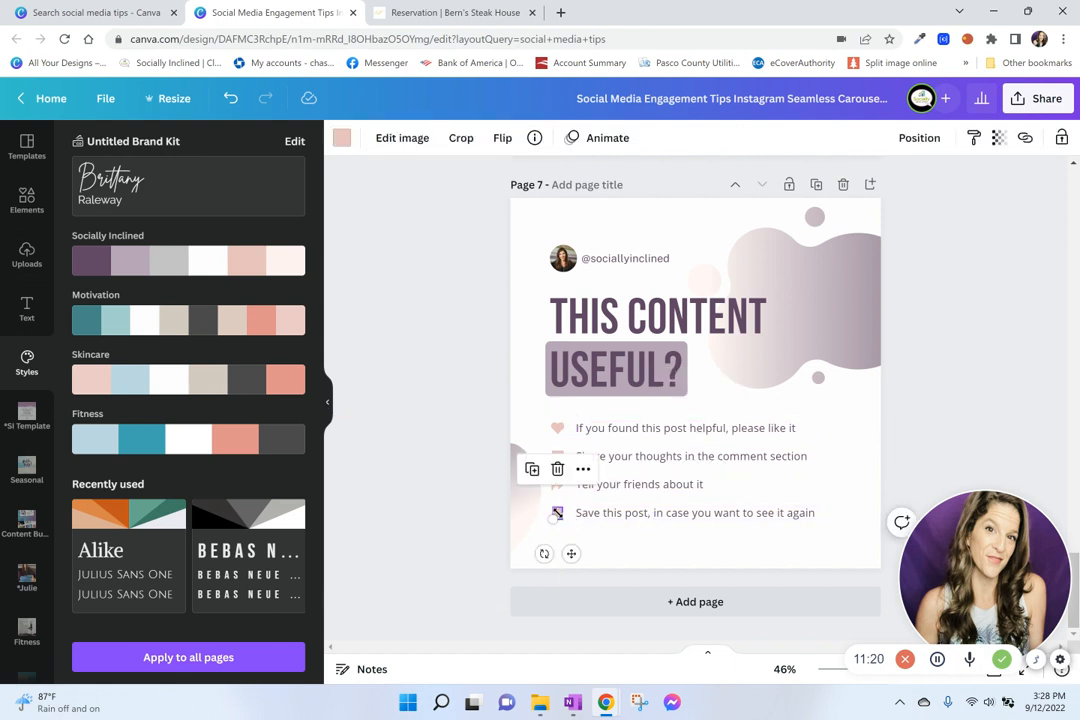
left_click_drag(571, 414, 330, 530)
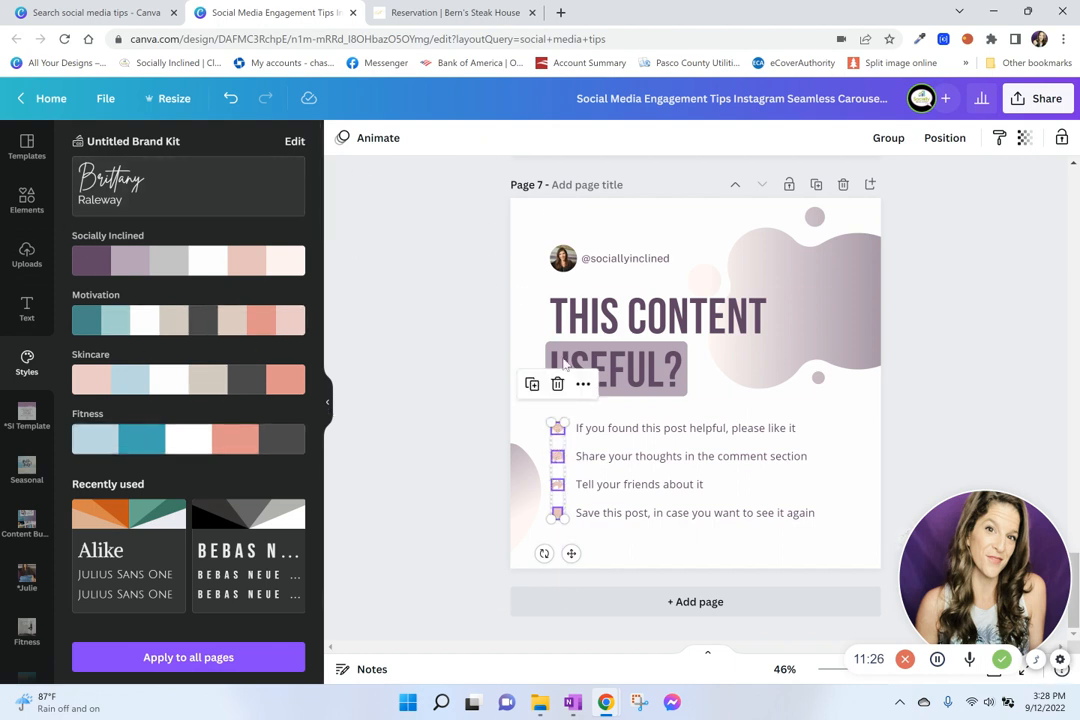
left_click(571, 459)
Recolour page 7's comment, share, heart and bookmark icons one by one with the Socially Inclined dark purple
left_click(557, 457)
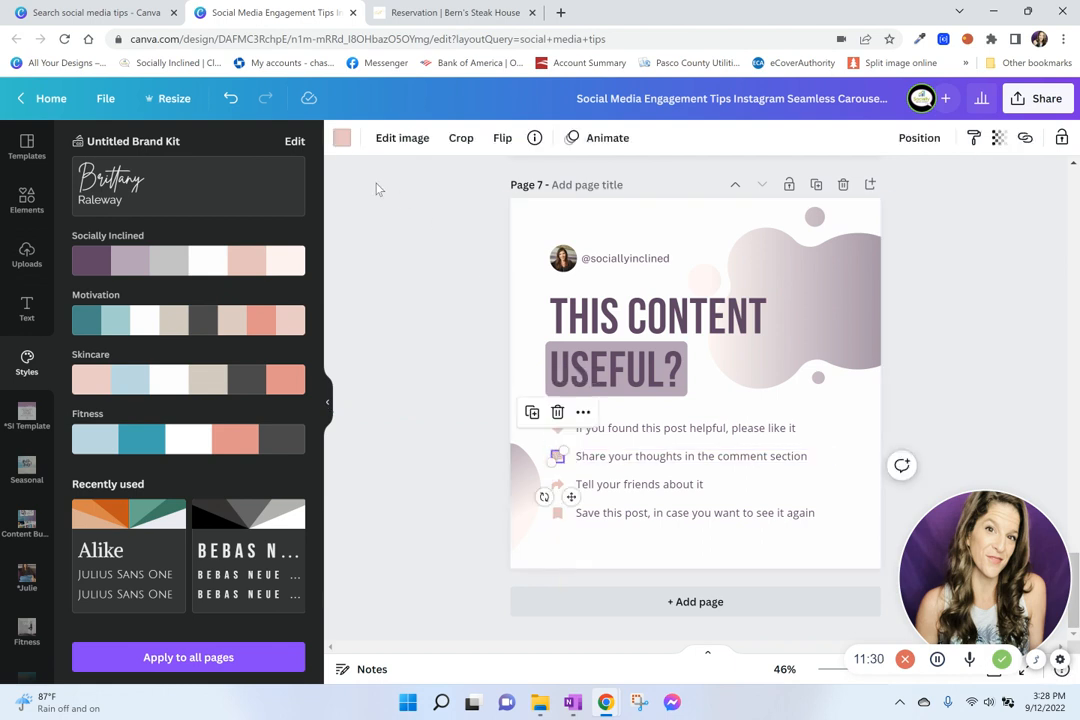
left_click(343, 139)
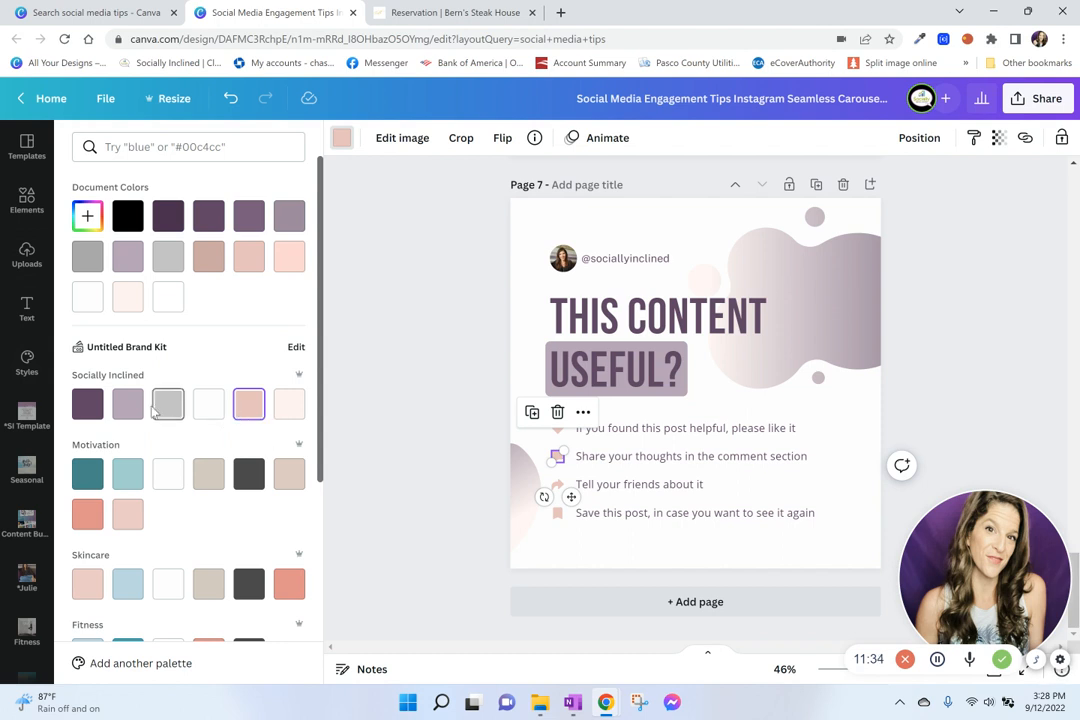
left_click(88, 404)
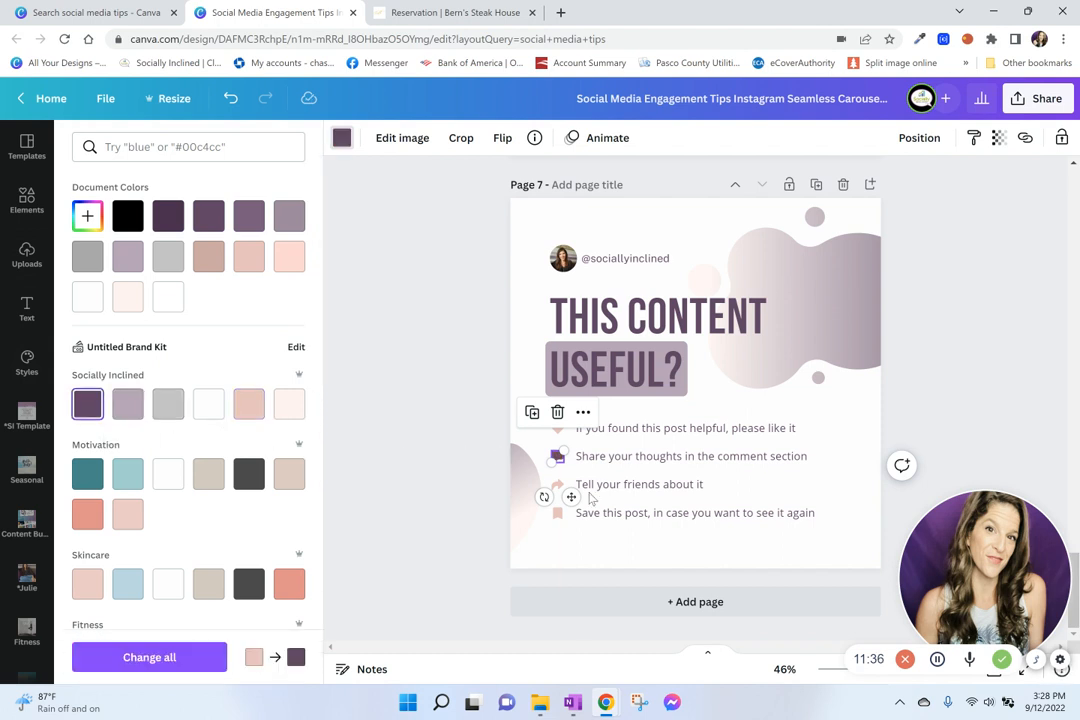
left_click(556, 485)
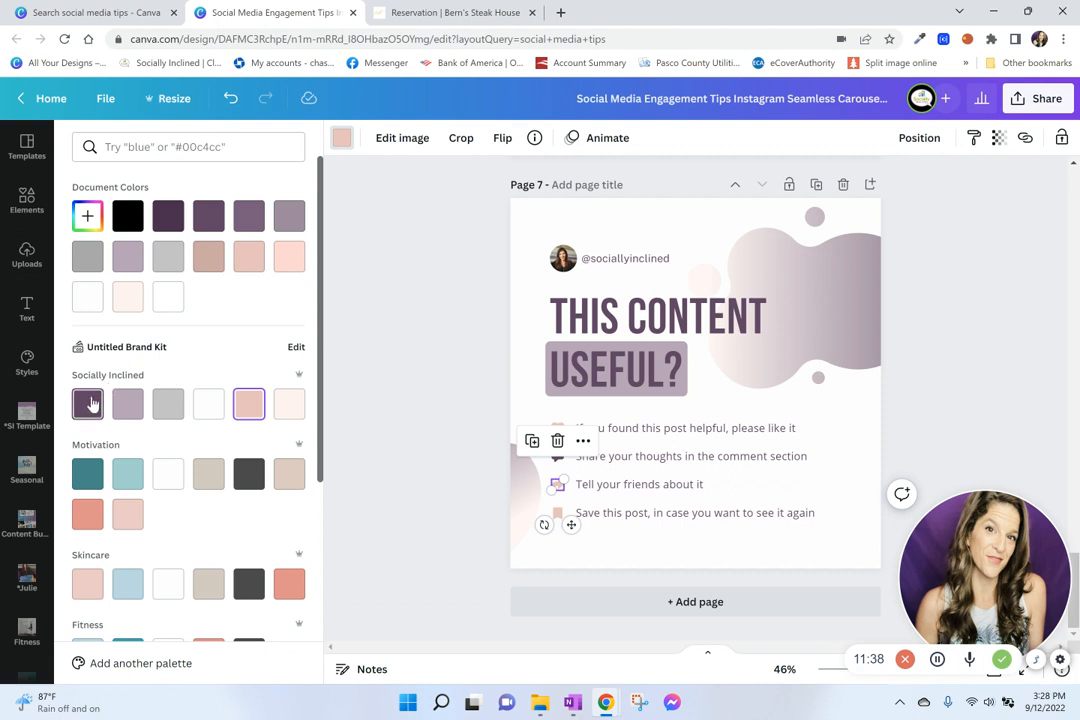
left_click(88, 404)
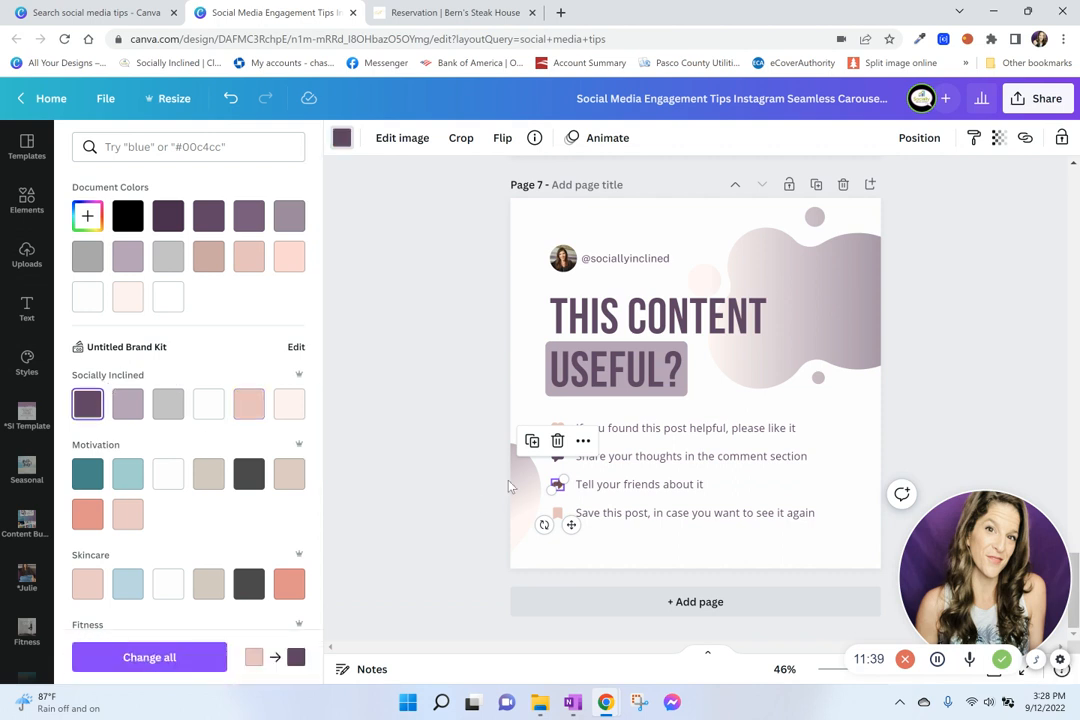
left_click(560, 430)
left_click(88, 404)
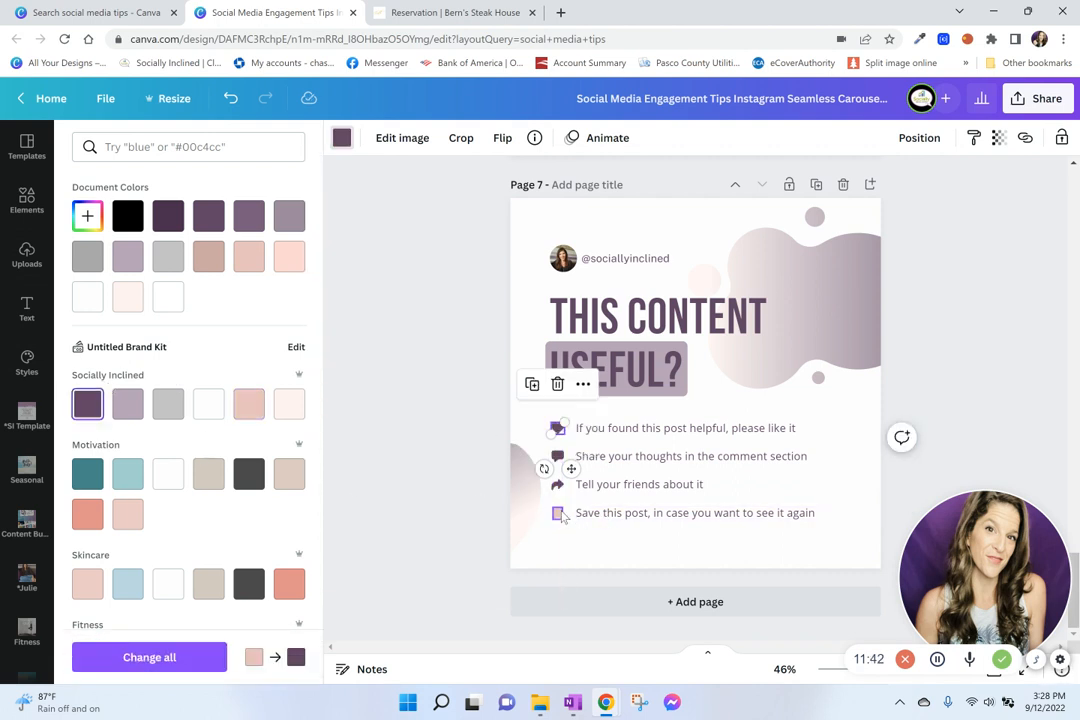
left_click(560, 514)
left_click(88, 404)
Review all the carousel pages and compare their heading, highlight and blob colours for consistency
scroll(714, 425, "up", 3)
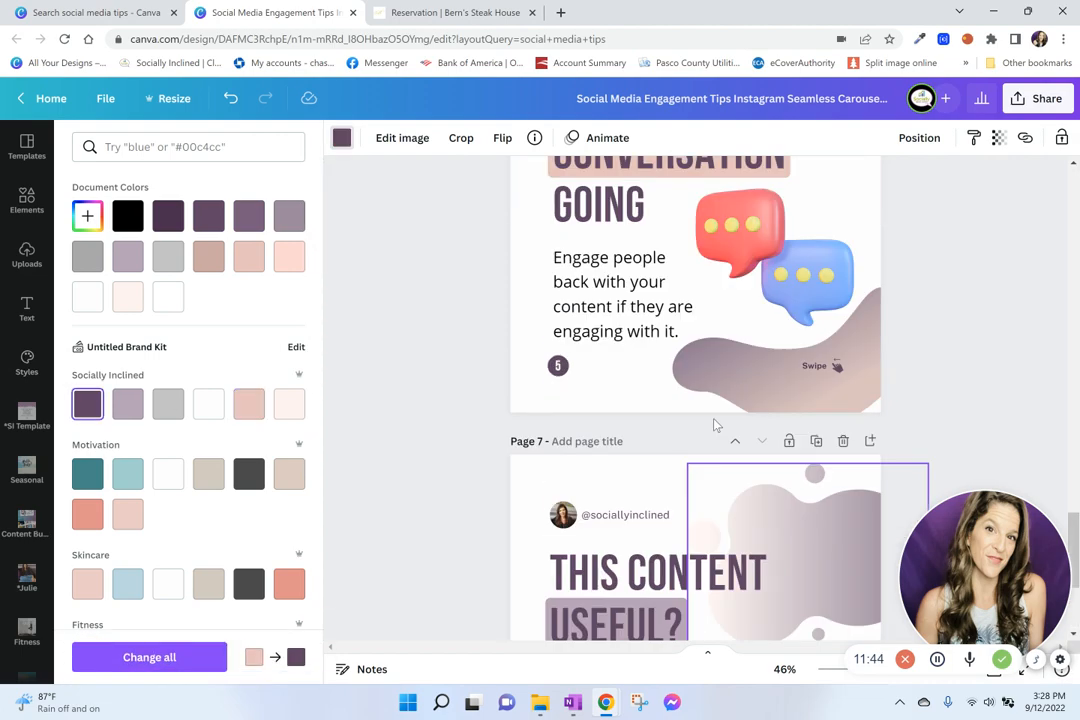
scroll(714, 425, "up", 15)
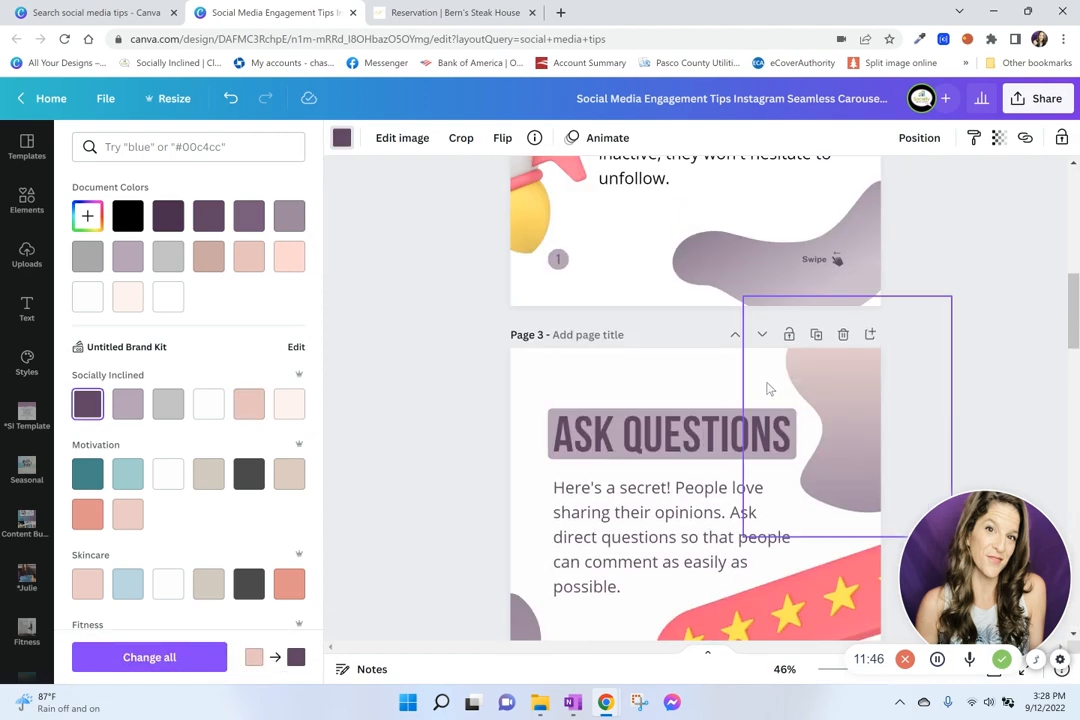
scroll(768, 388, "up", 10)
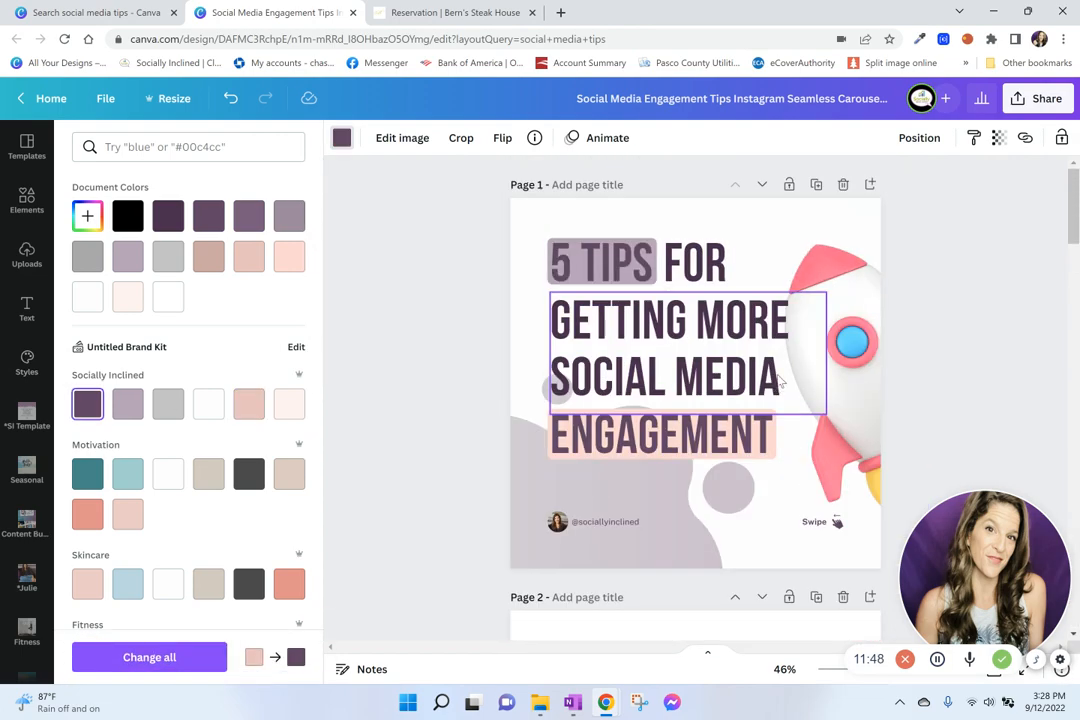
scroll(780, 380, "down", 10)
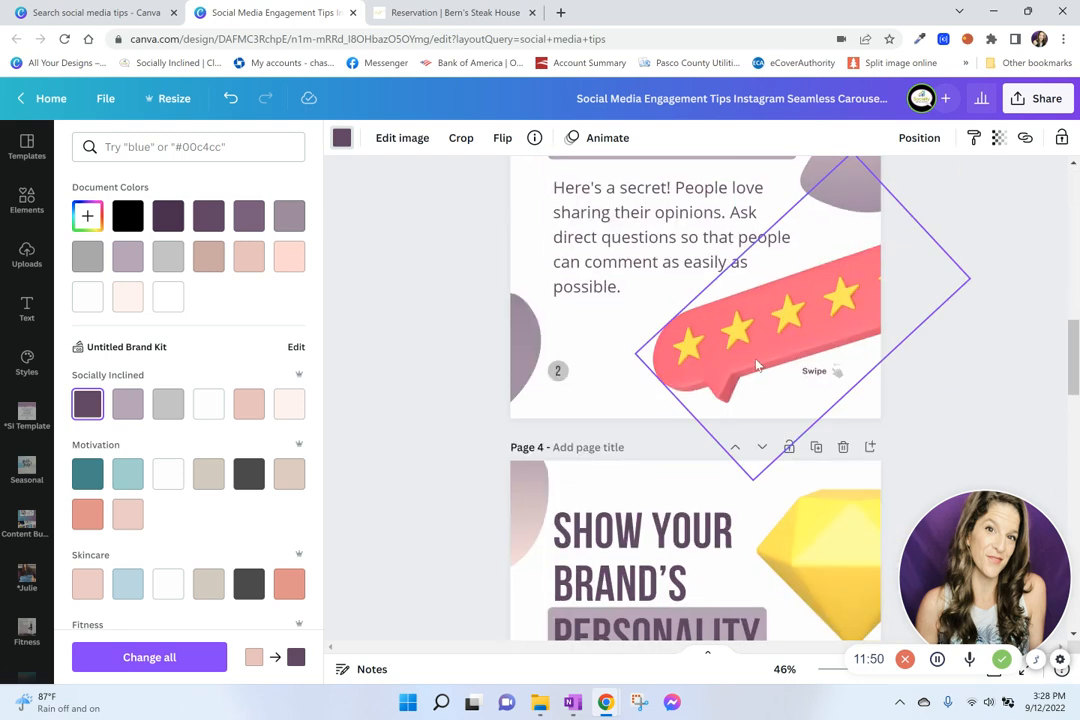
scroll(757, 366, "down", 3)
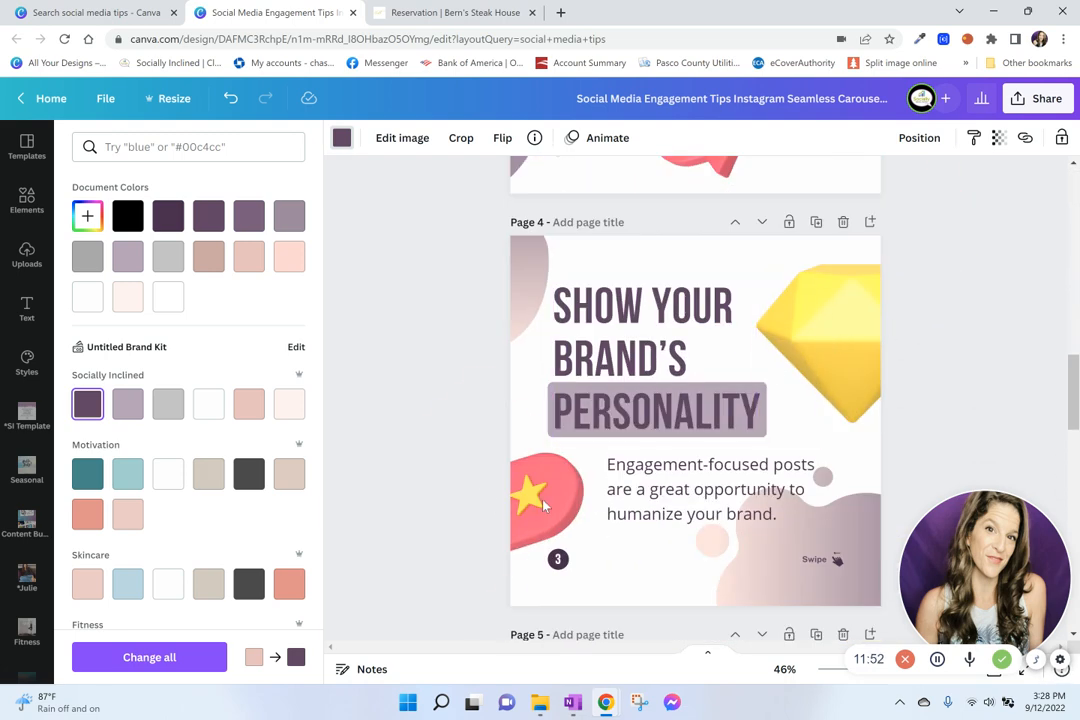
scroll(559, 505, "down", 4)
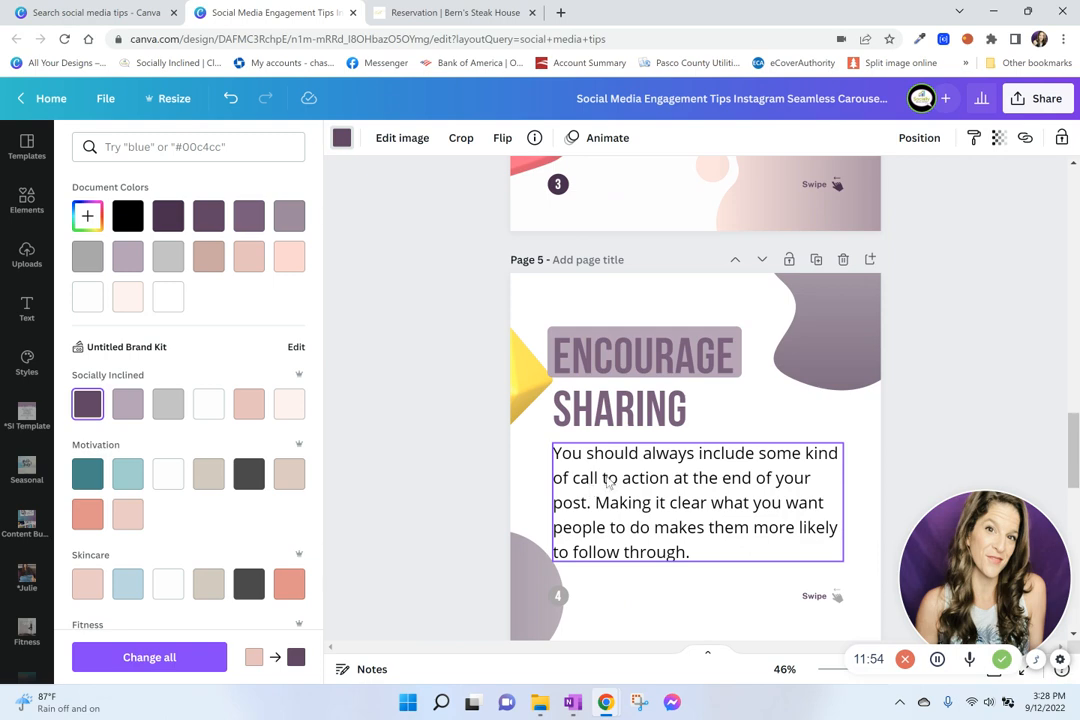
scroll(609, 481, "down", 4)
scroll(622, 472, "down", 3)
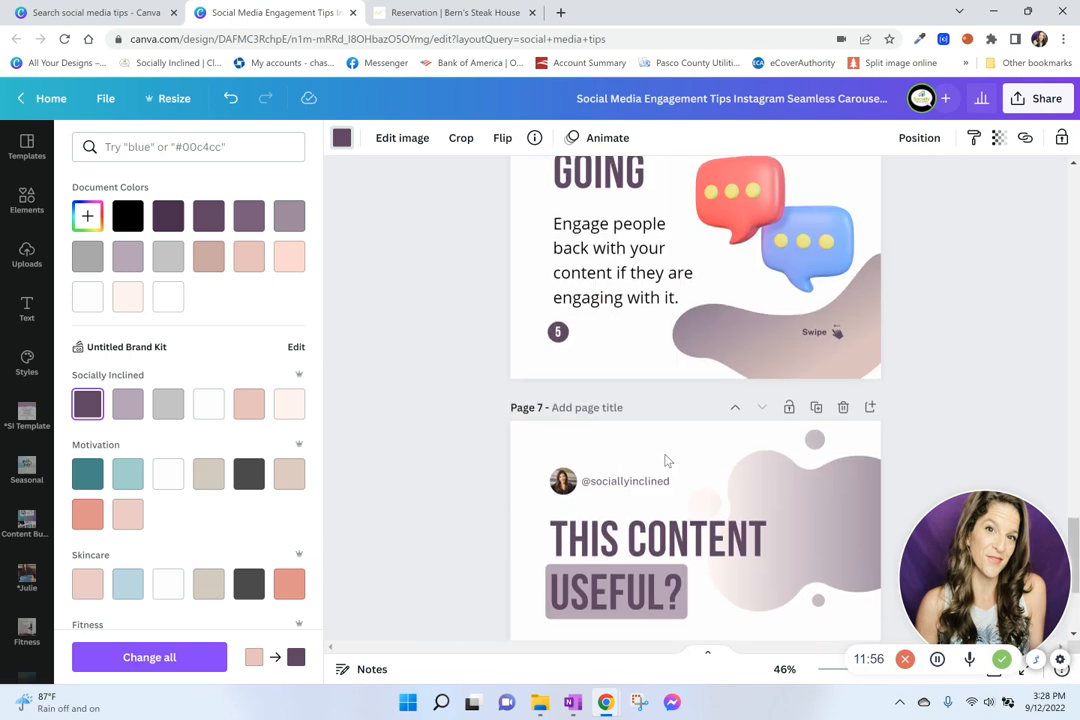
scroll(665, 458, "down", 2)
scroll(743, 412, "up", 4)
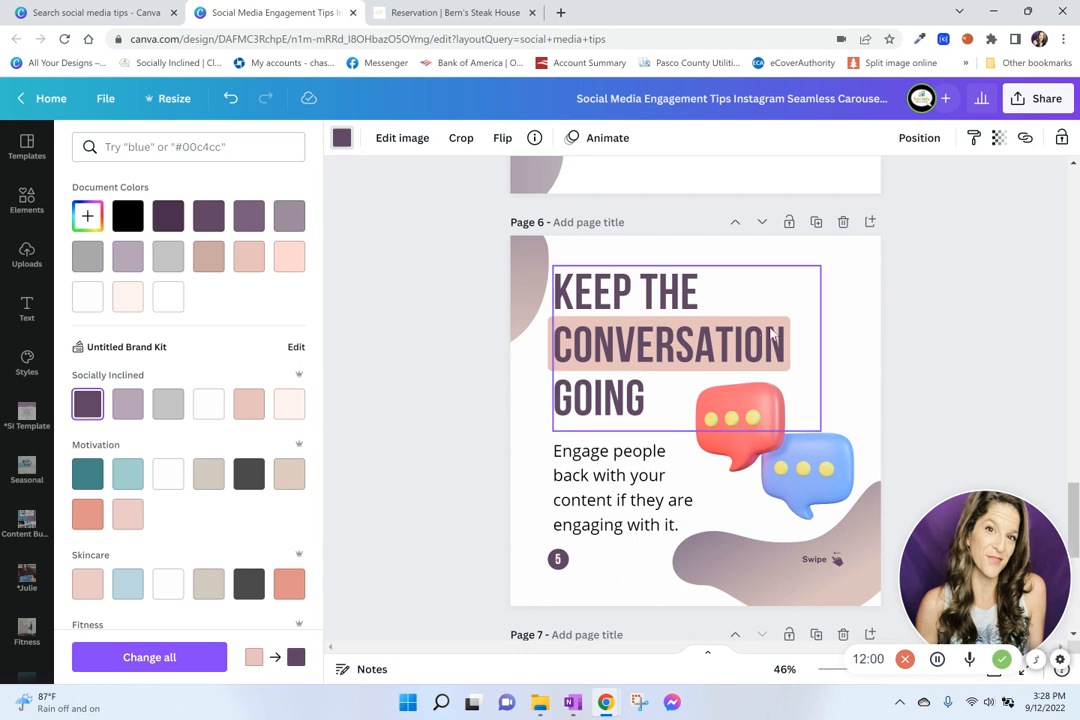
scroll(765, 345, "up", 4)
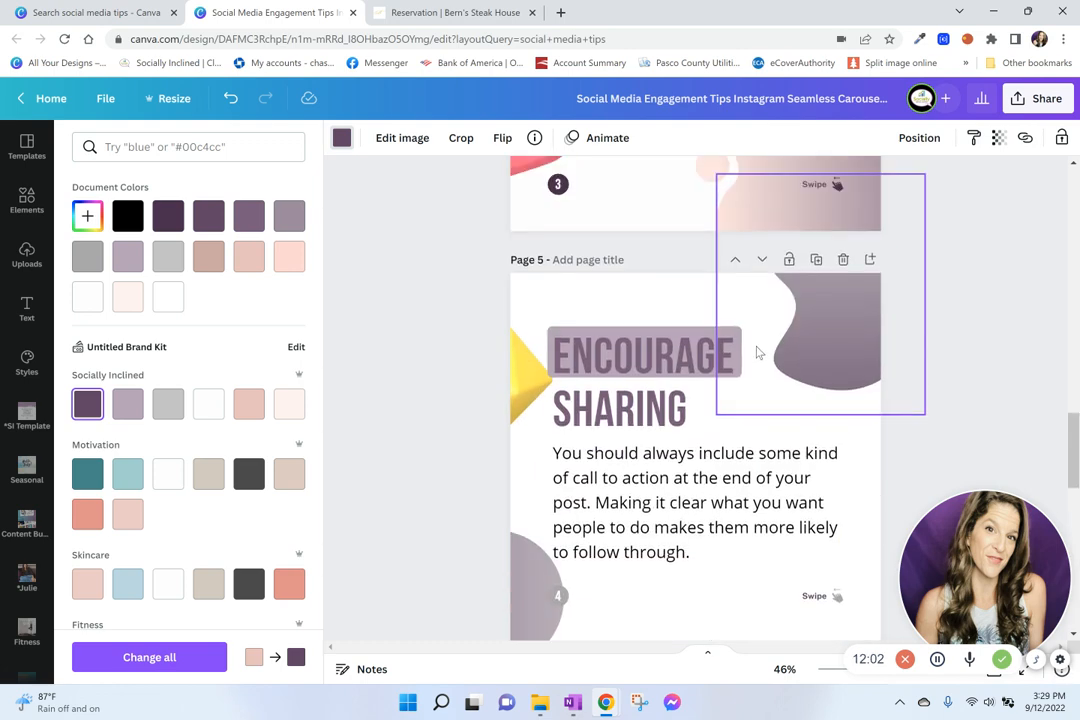
scroll(741, 362, "up", 4)
scroll(752, 358, "up", 12)
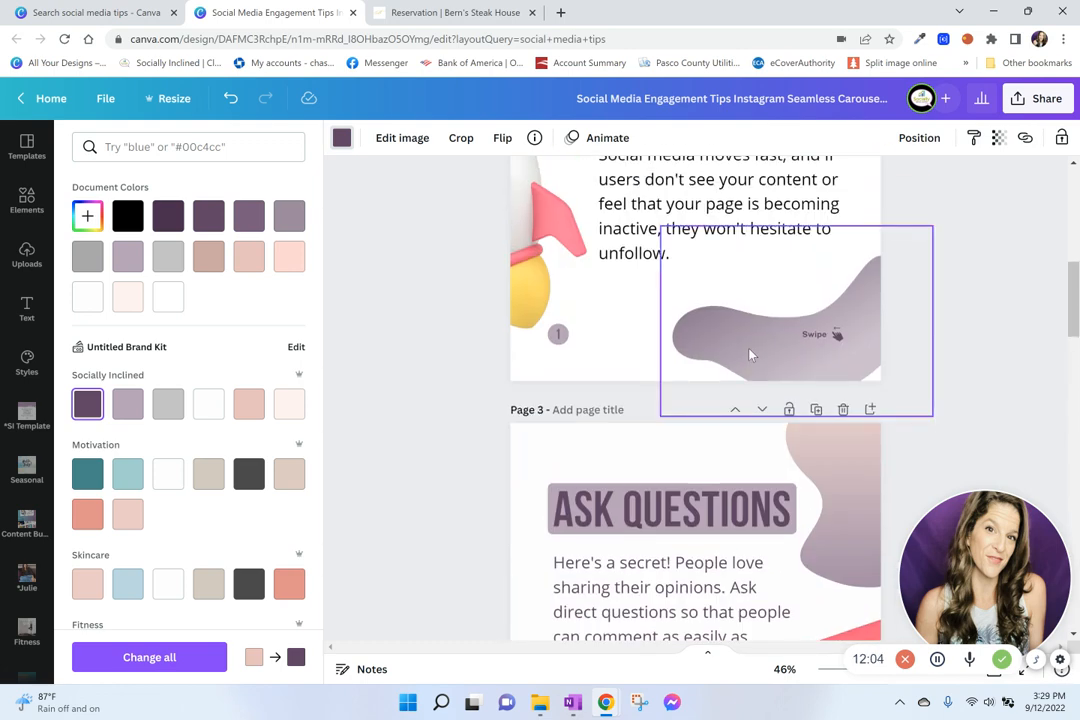
Recolour the highlight rectangle behind CONVERSATION on page 6 with the Socially Inclined mauve
scroll(749, 350, "down", 20)
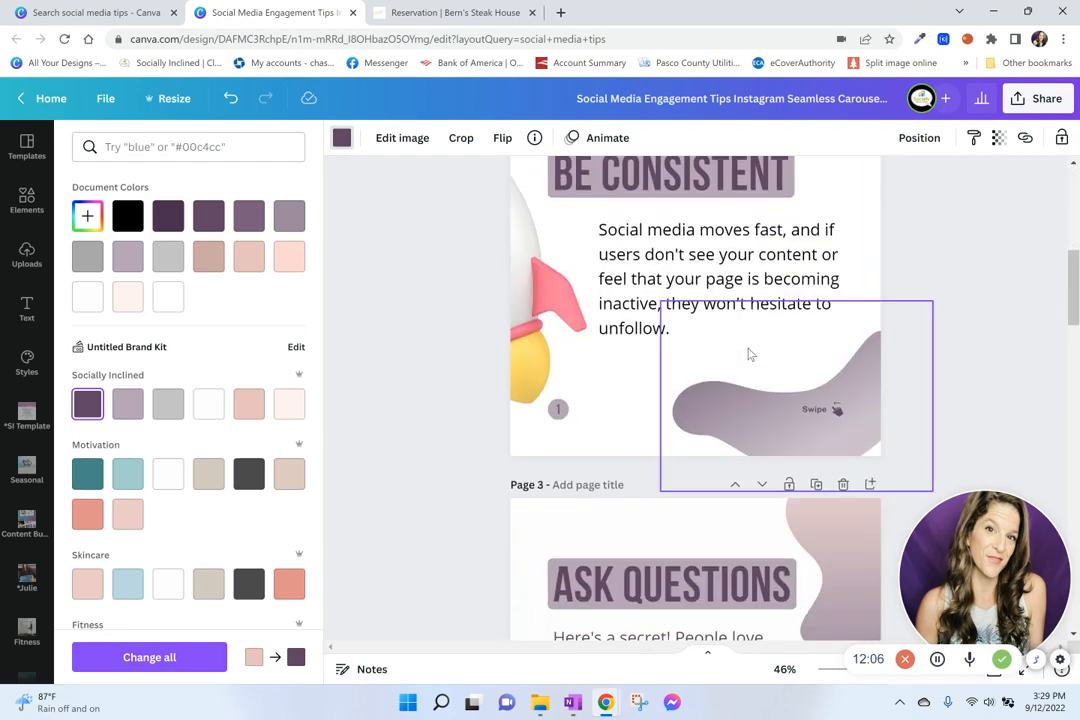
left_click(735, 427)
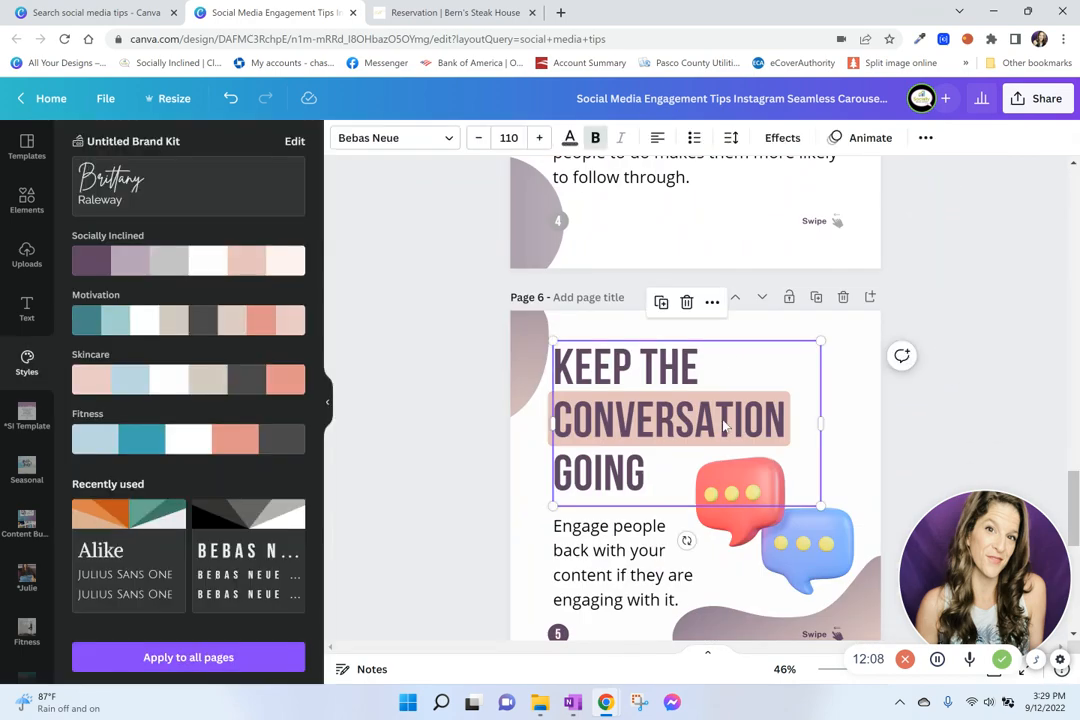
left_click(541, 436)
left_click(550, 436)
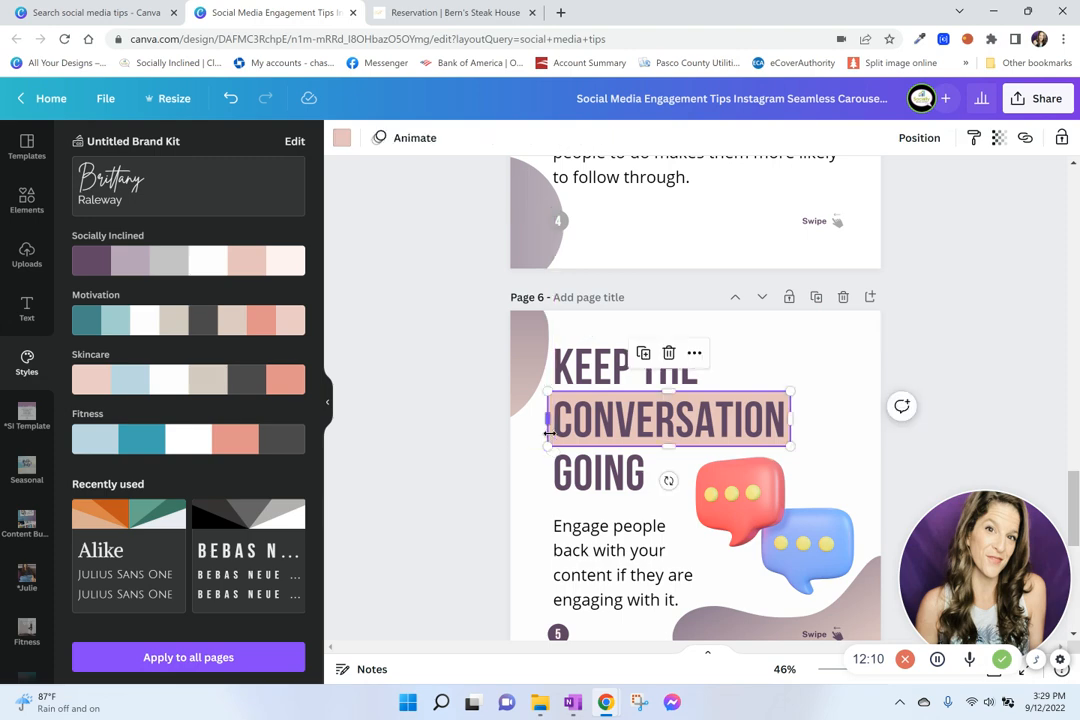
left_click(341, 137)
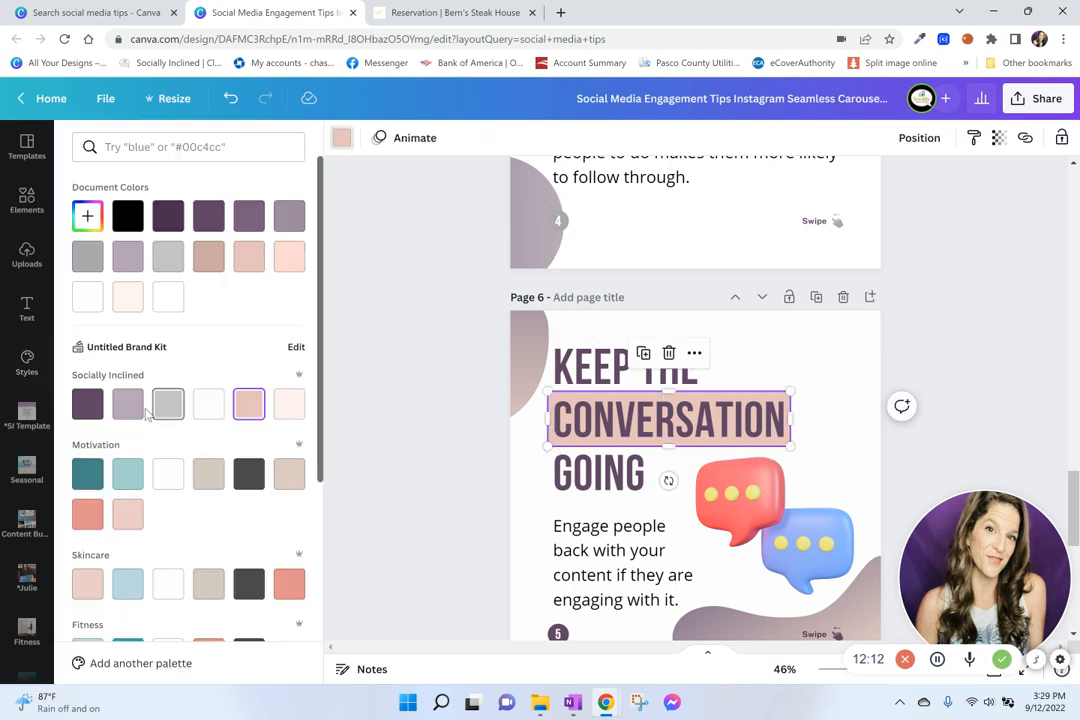
left_click(130, 405)
left_click(832, 382)
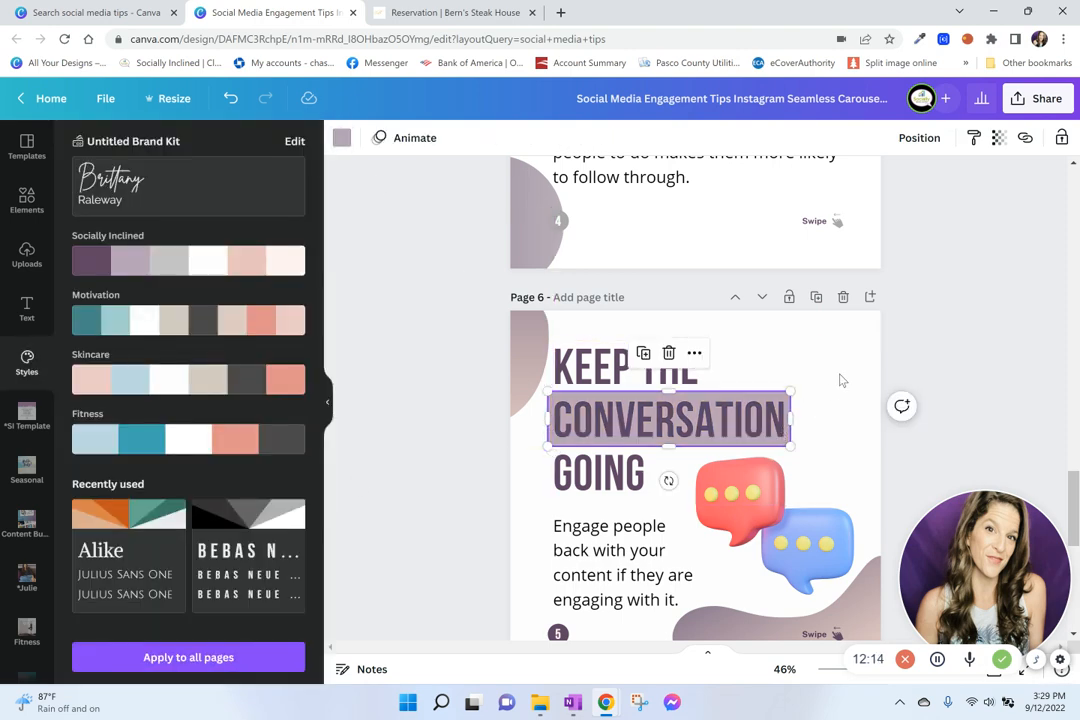
scroll(820, 400, "down", 5)
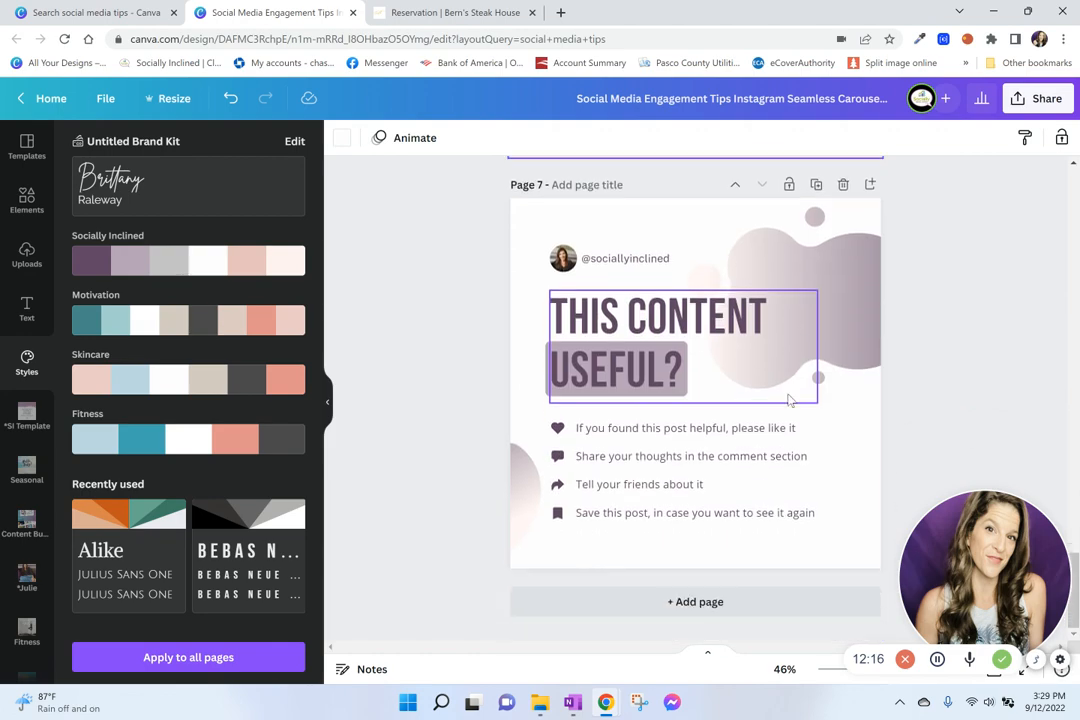
Set the second gradient colour of page 1's large blob behind the handle to the Socially Inclined dark purple
scroll(800, 440, "up", 20)
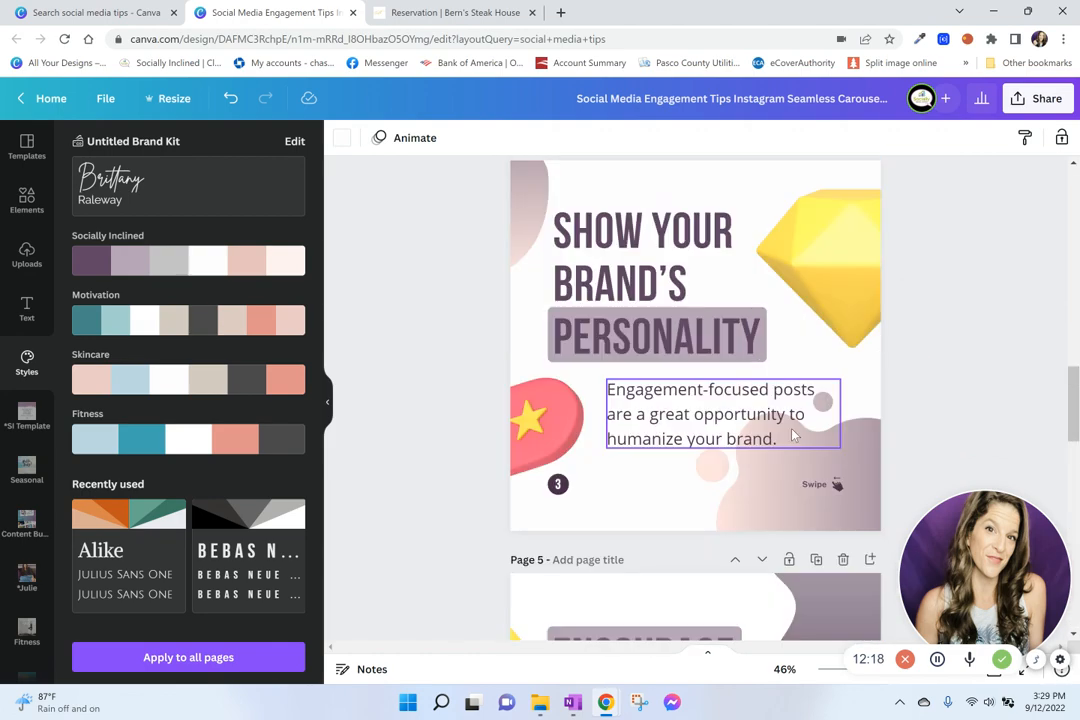
scroll(800, 400, "up", 5)
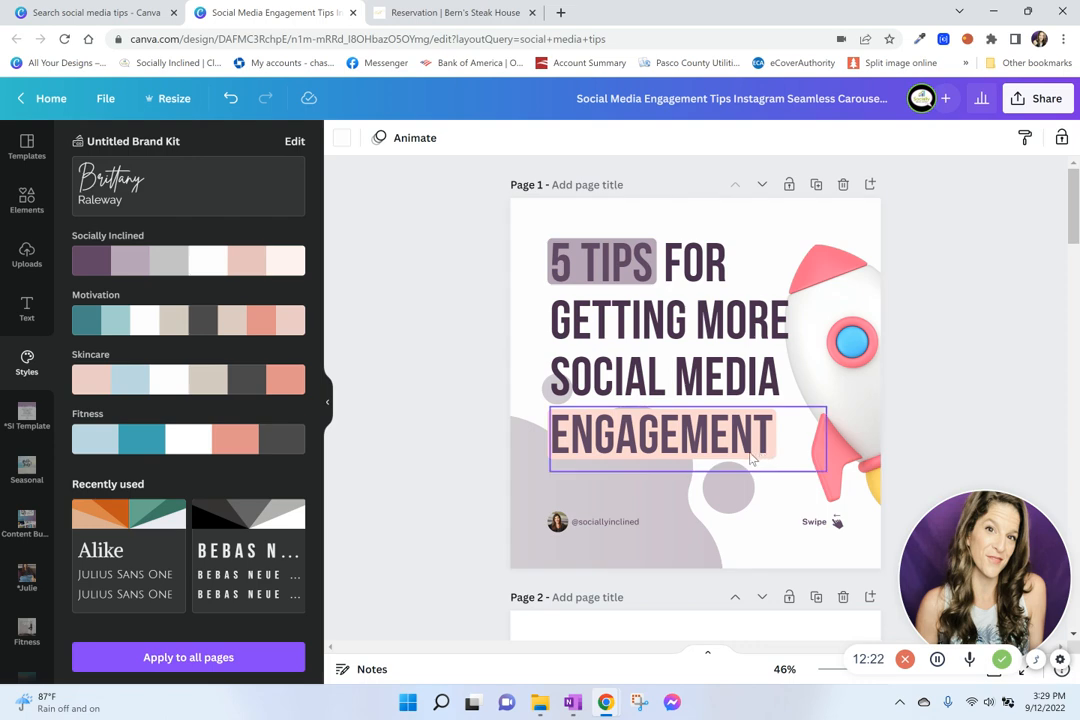
left_click(580, 478)
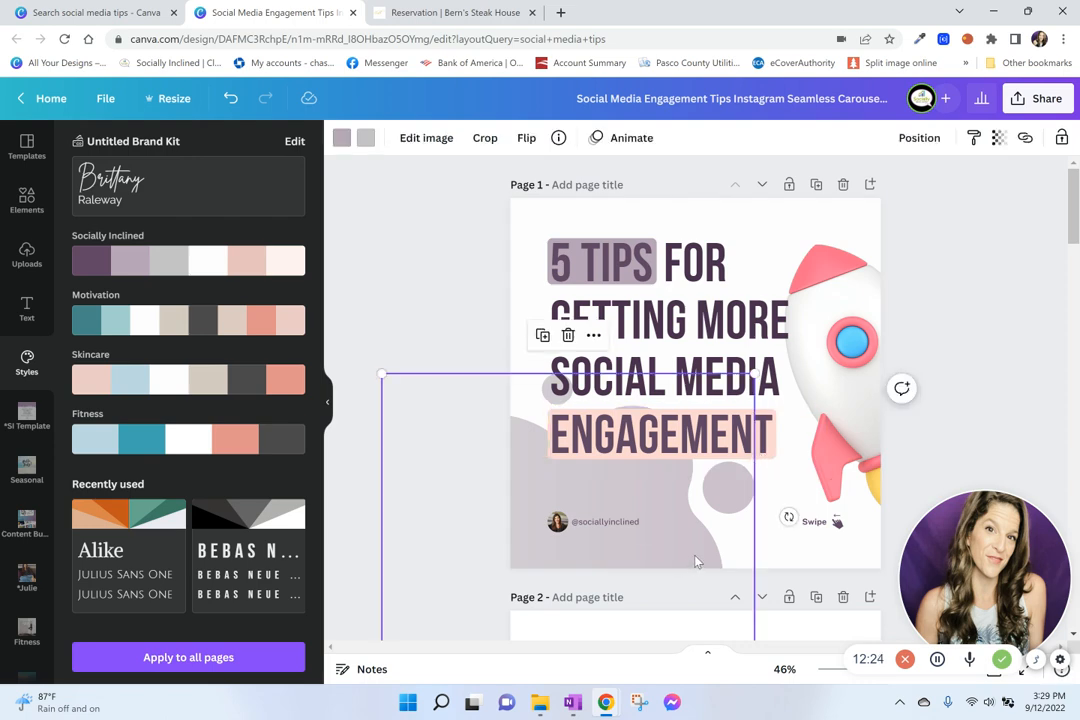
left_click(366, 138)
left_click(87, 403)
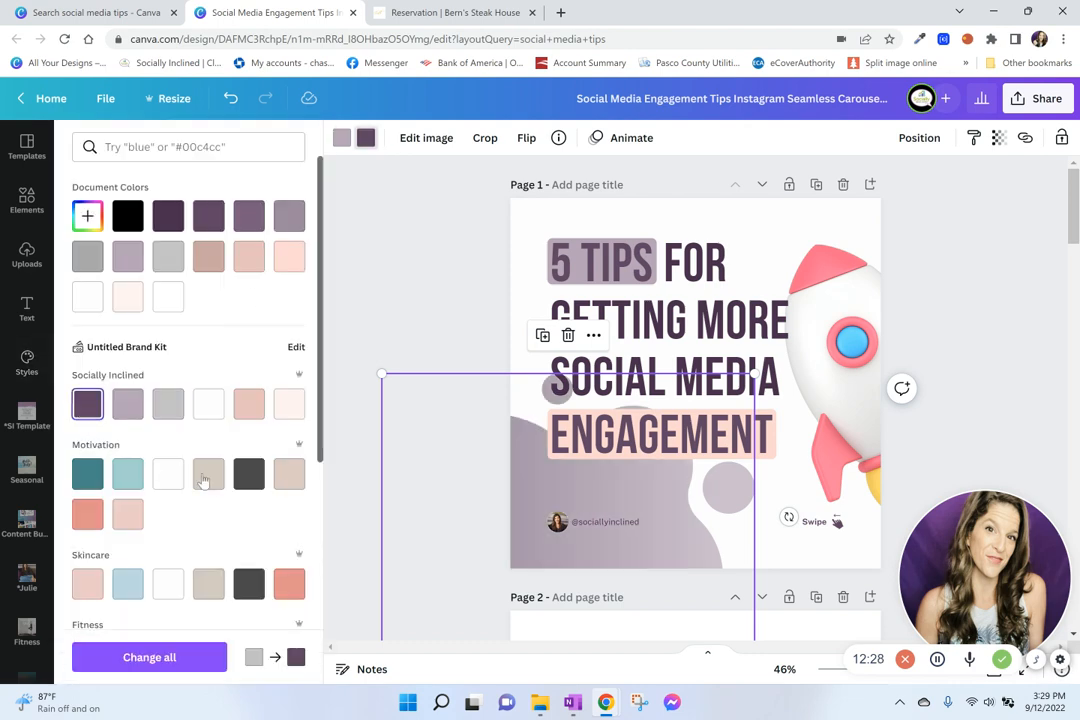
left_click(768, 550)
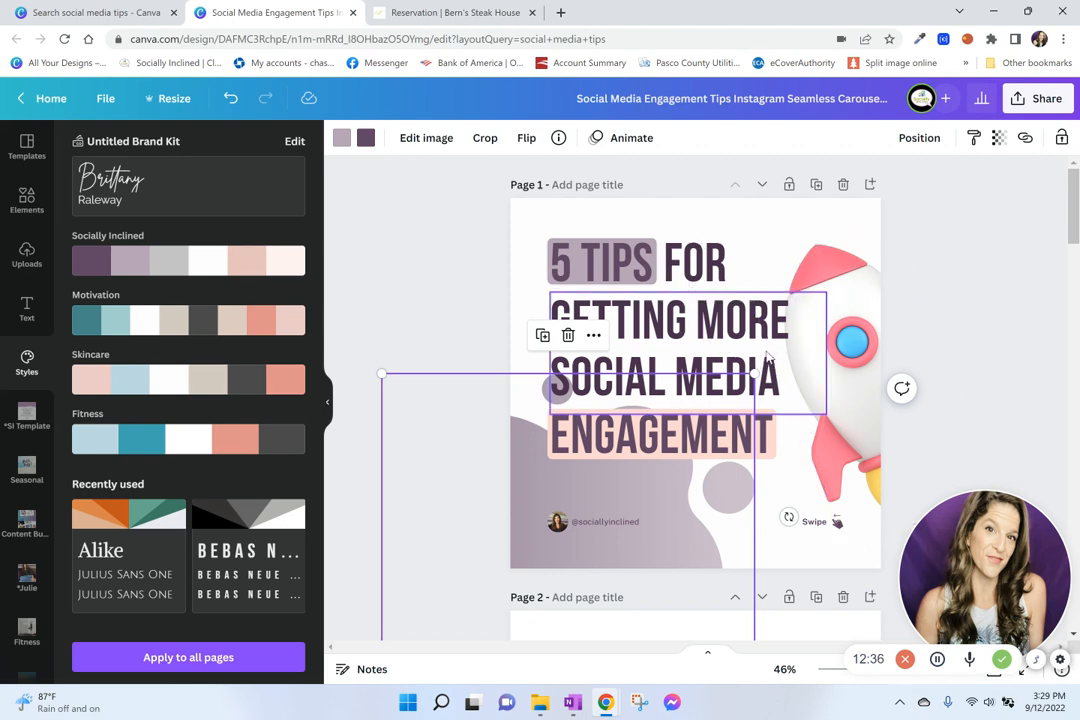
left_click(512, 268)
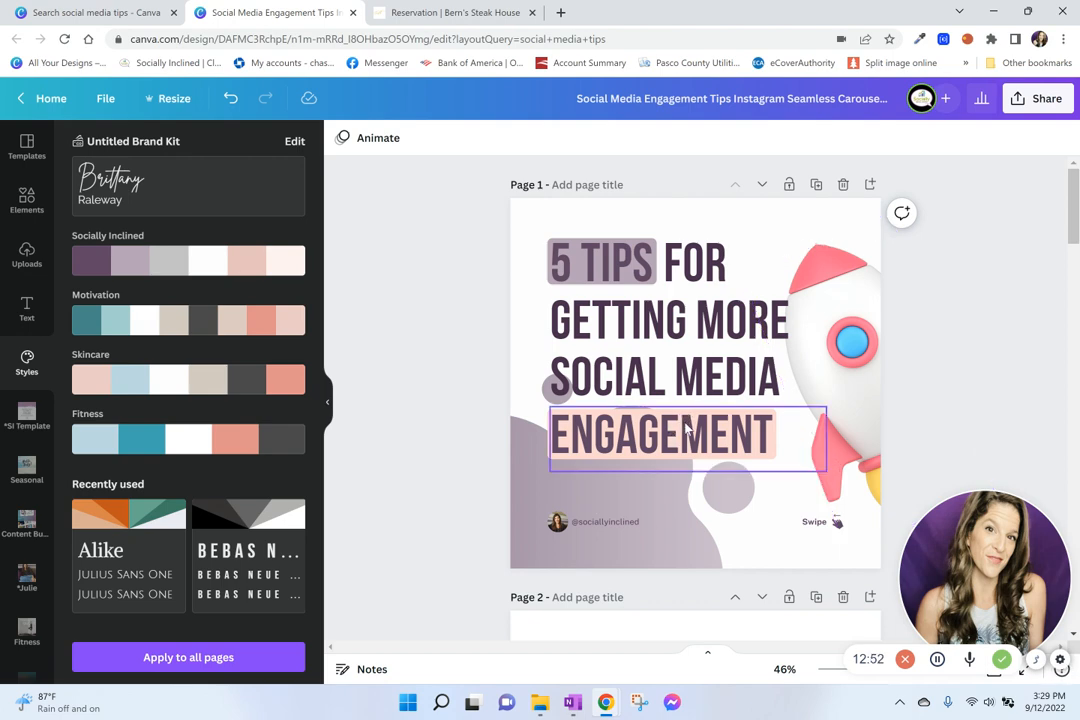
Create a resized copy of the carousel in the Instagram Story format, 1080 × 1920 px
left_click(100, 96)
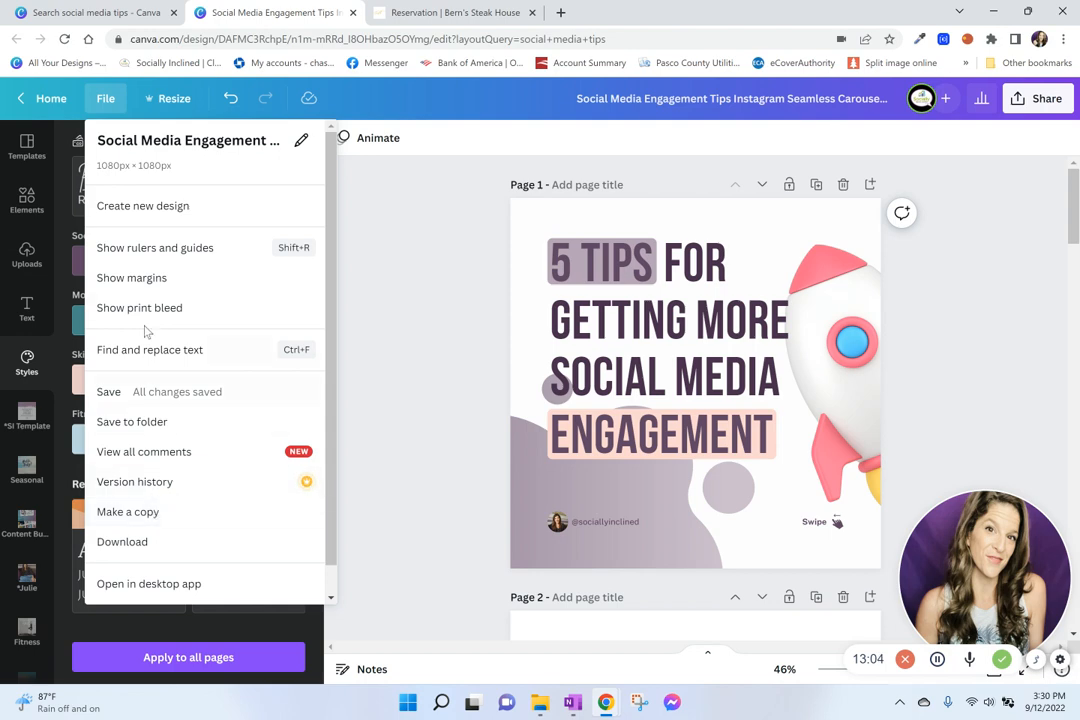
left_click(170, 100)
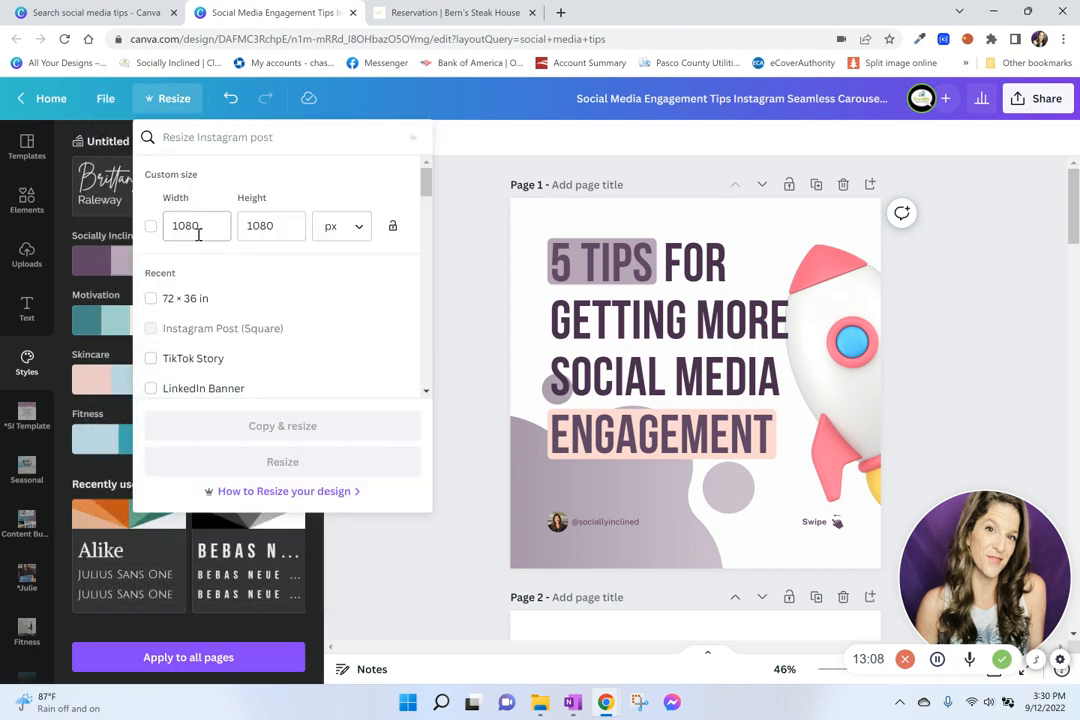
scroll(150, 310, "down", 2)
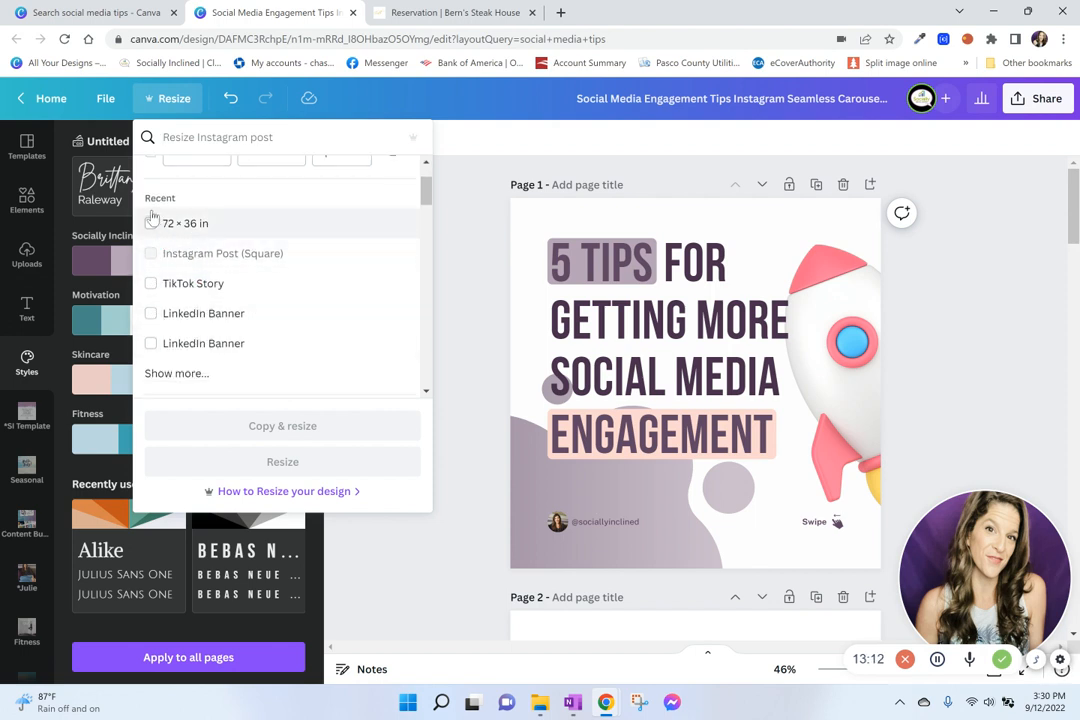
scroll(168, 330, "down", 4)
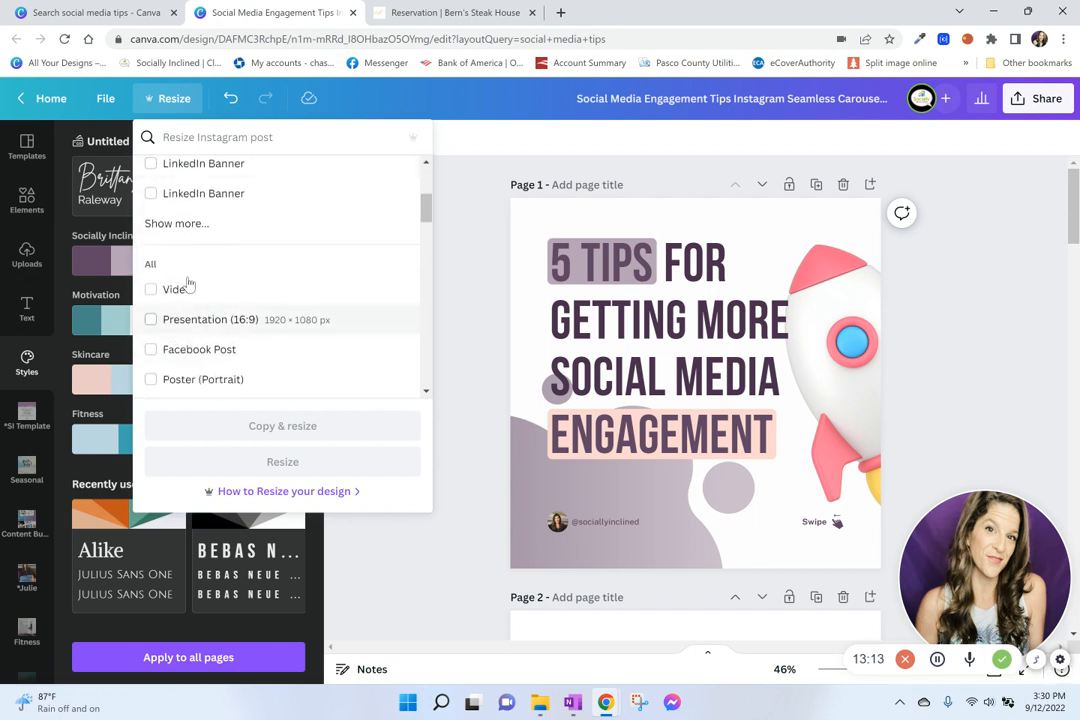
left_click(178, 224)
scroll(200, 240, "down", 3)
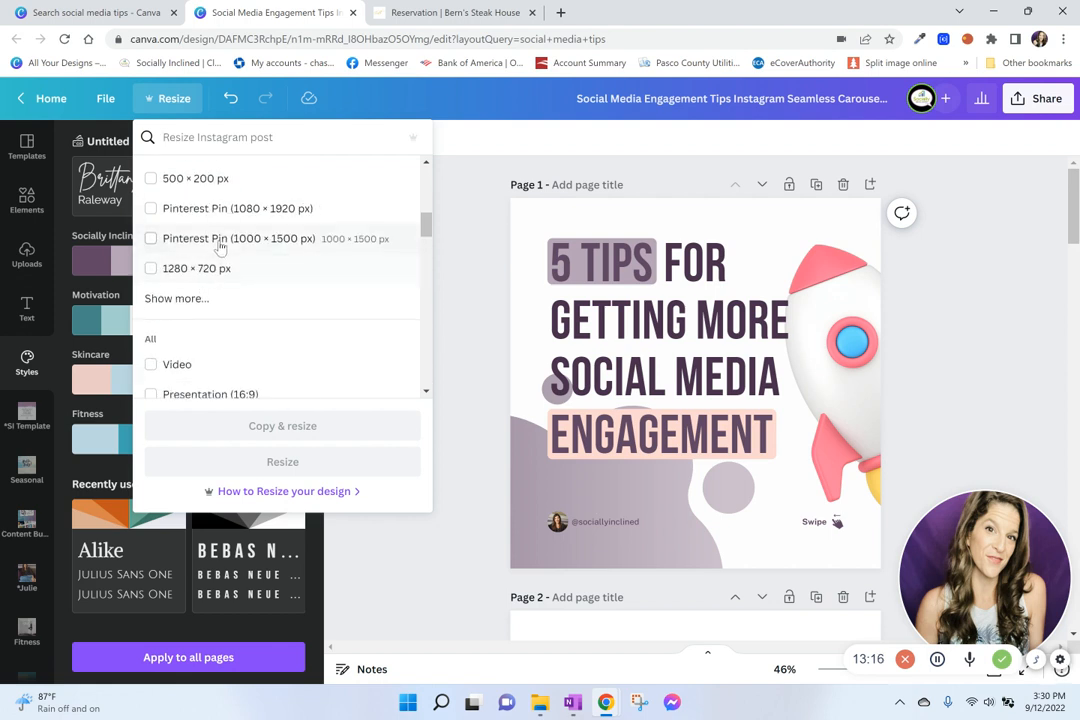
scroll(220, 250, "down", 2)
scroll(226, 349, "down", 3)
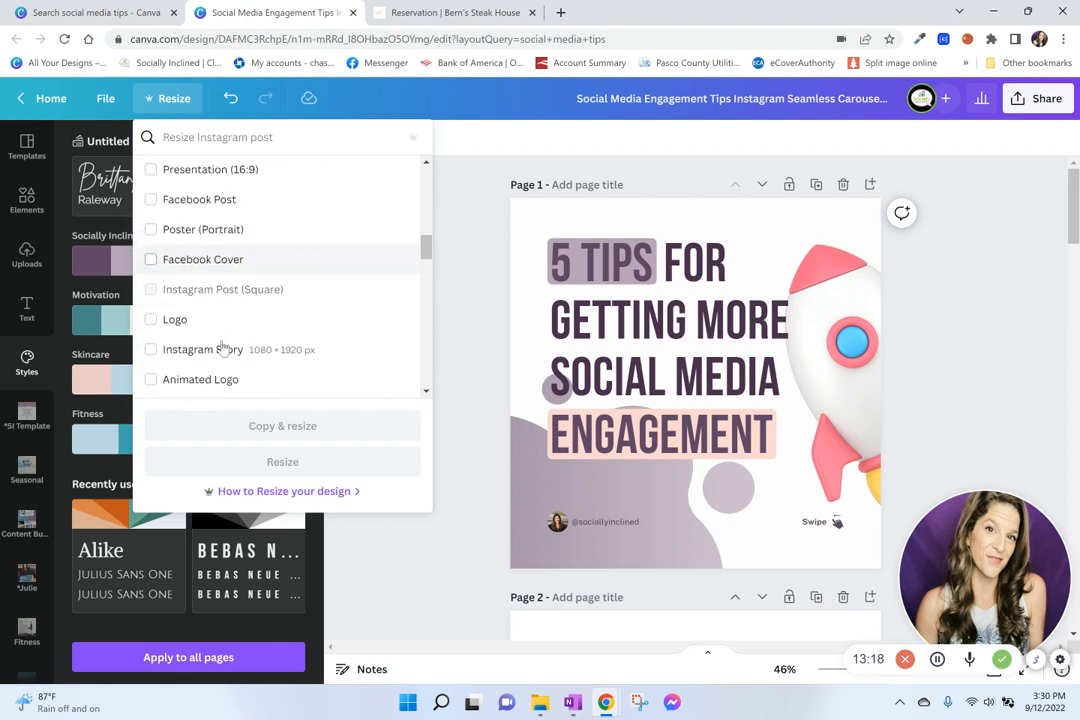
left_click(150, 350)
scroll(227, 352, "up", 8)
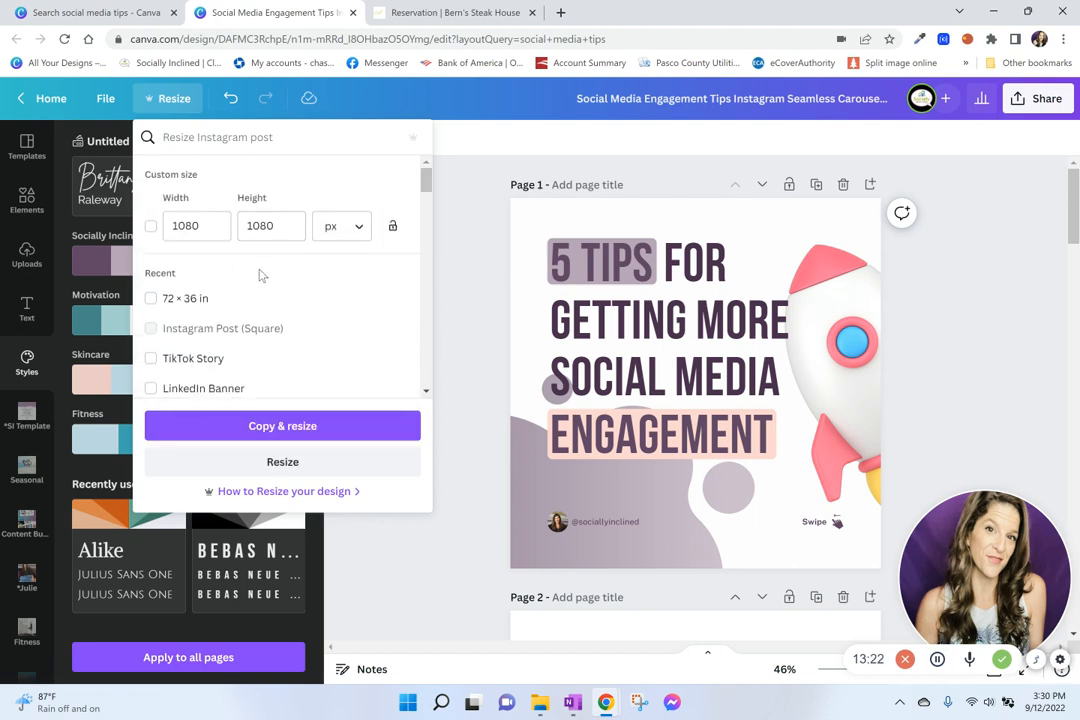
scroll(258, 300, "down", 1)
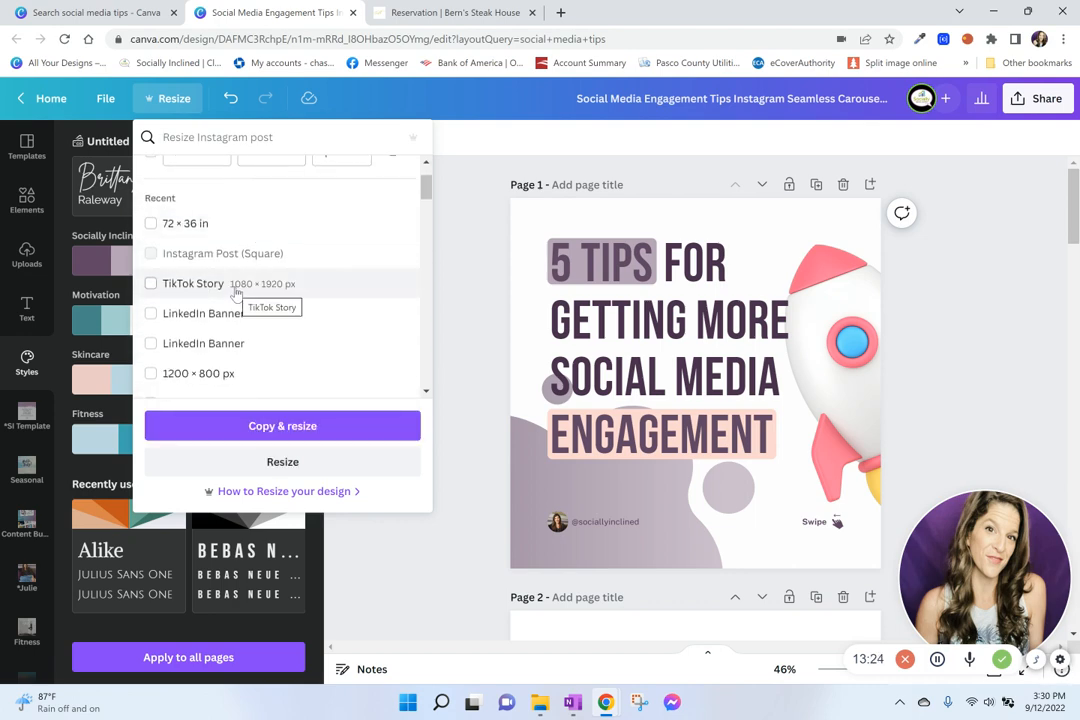
scroll(238, 270, "up", 1)
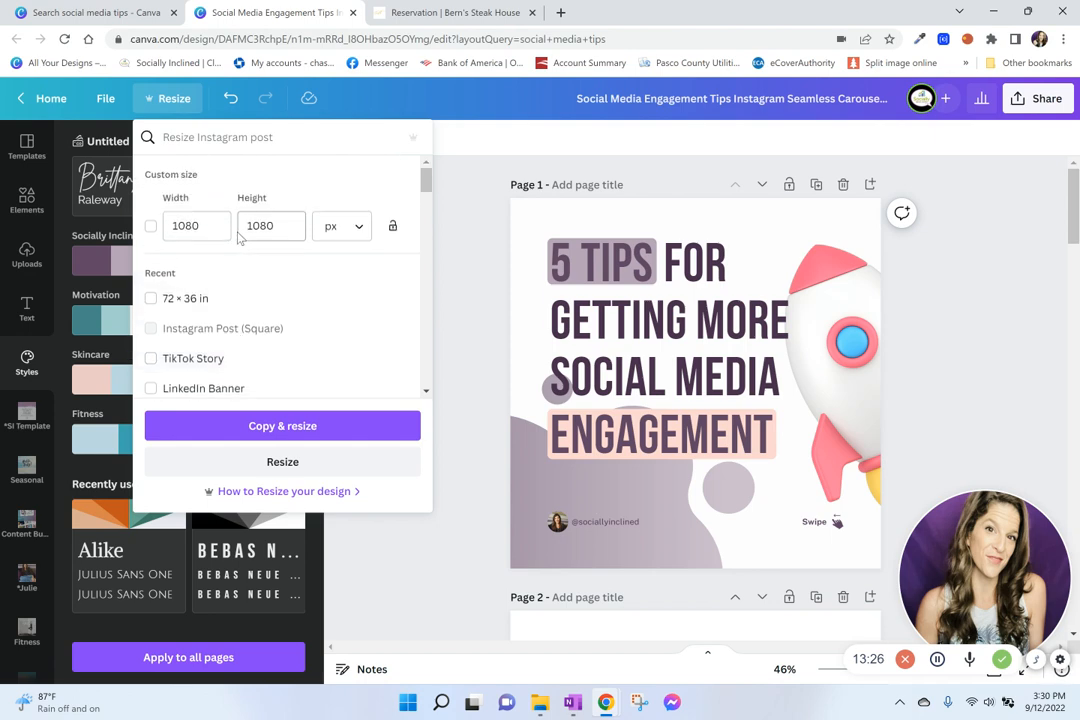
scroll(255, 290, "down", 4)
scroll(265, 312, "down", 4)
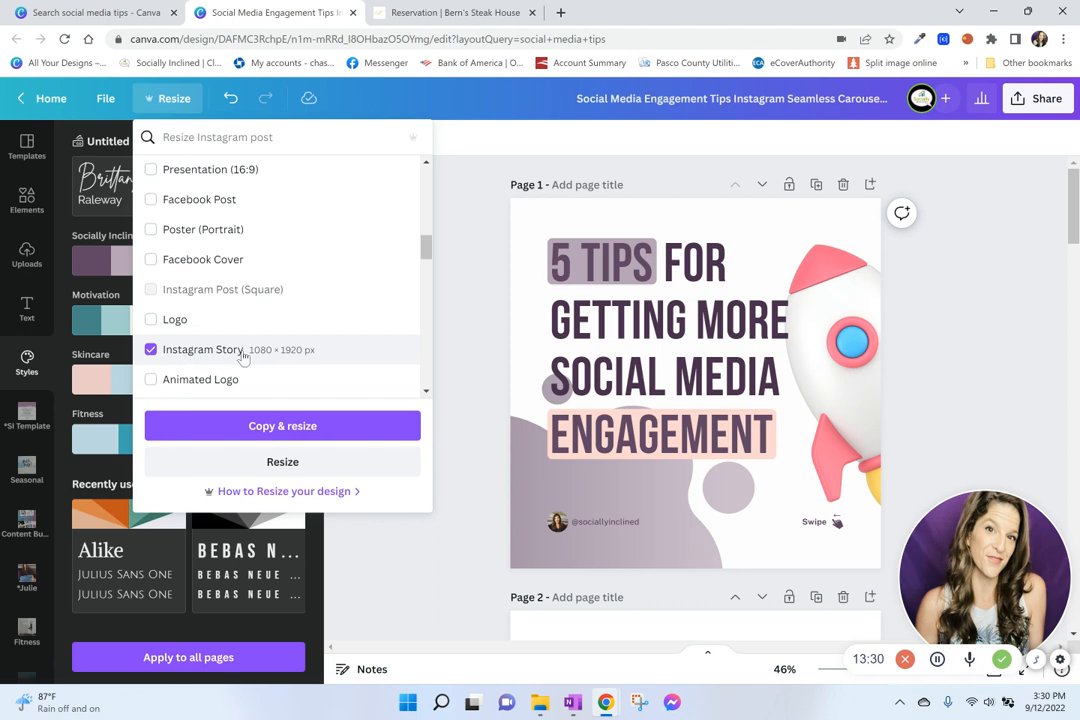
left_click(291, 429)
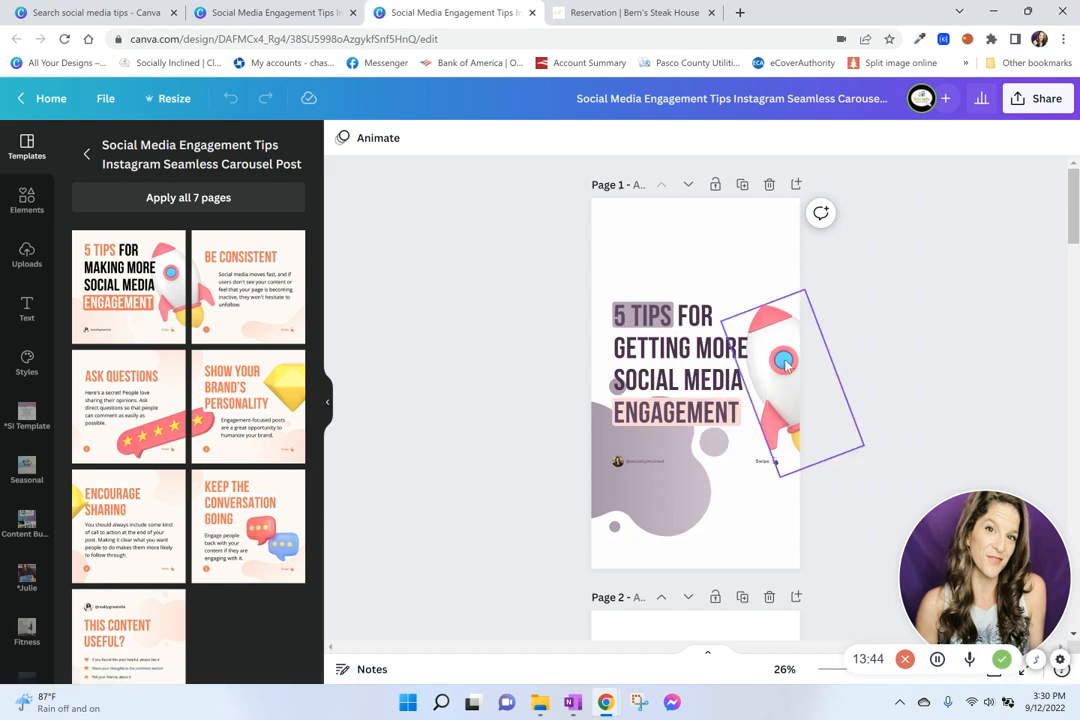
Nudge the rocket on page 1 of the story copy slightly up and further off the page edge
left_click_drag(783, 360, 792, 354)
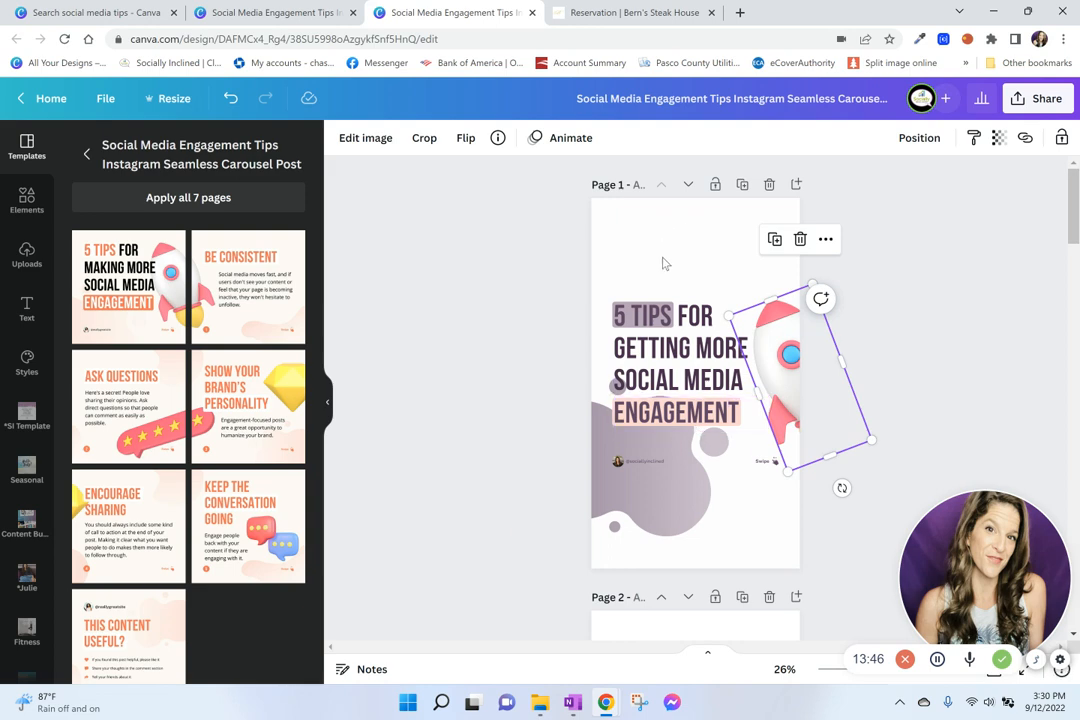
Delete the page number badge and the Swipe text with its hand icon from the BE CONSISTENT page
scroll(696, 462, "down", 3)
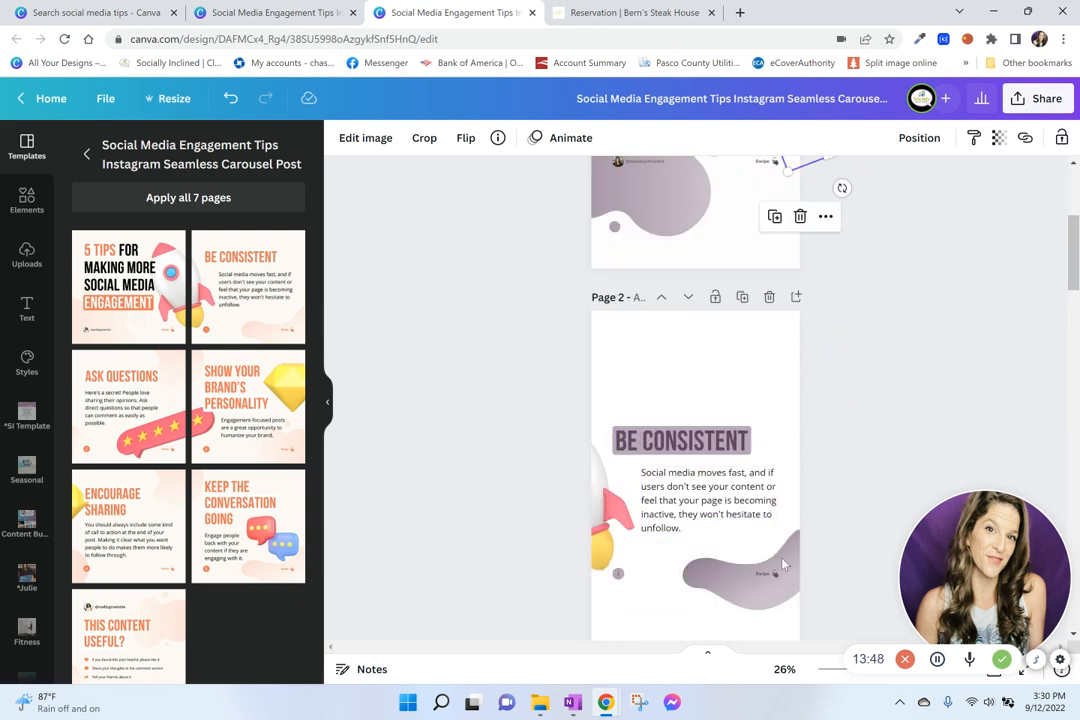
scroll(738, 550, "down", 2)
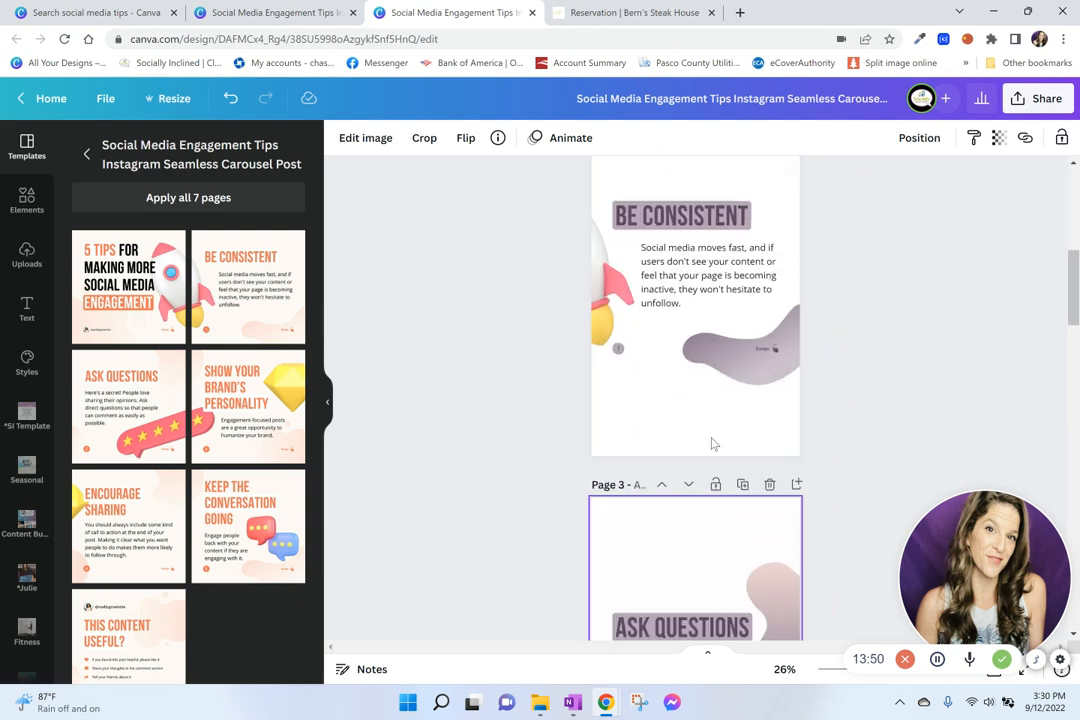
left_click(619, 350)
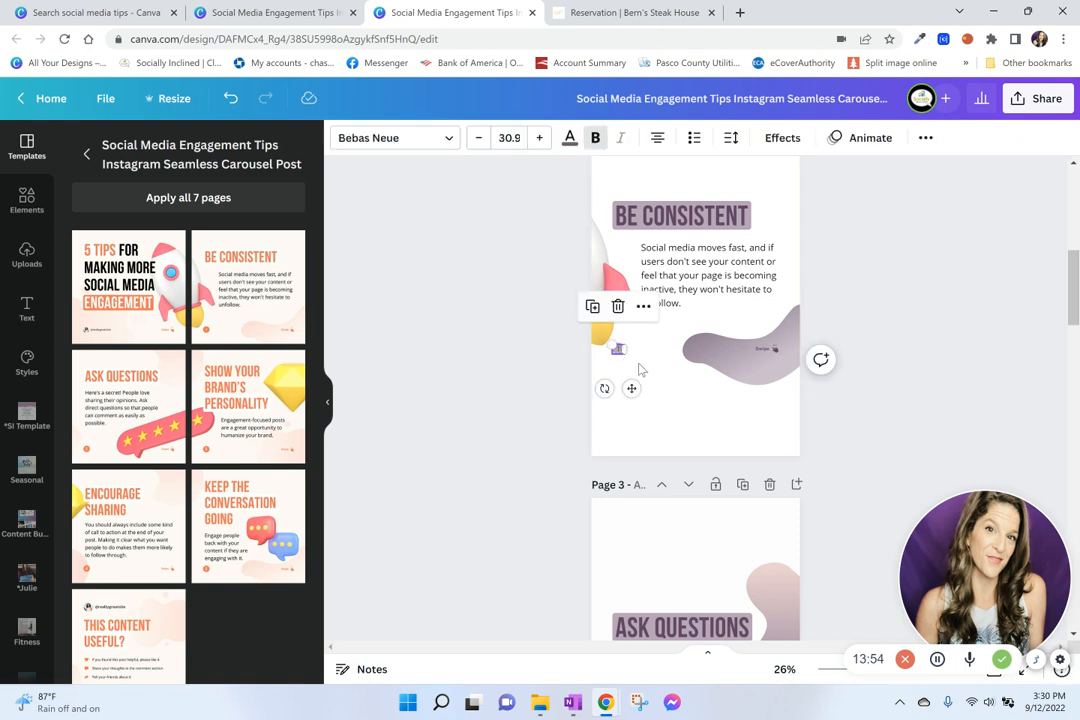
key("Delete")
left_click(616, 349)
key("Delete")
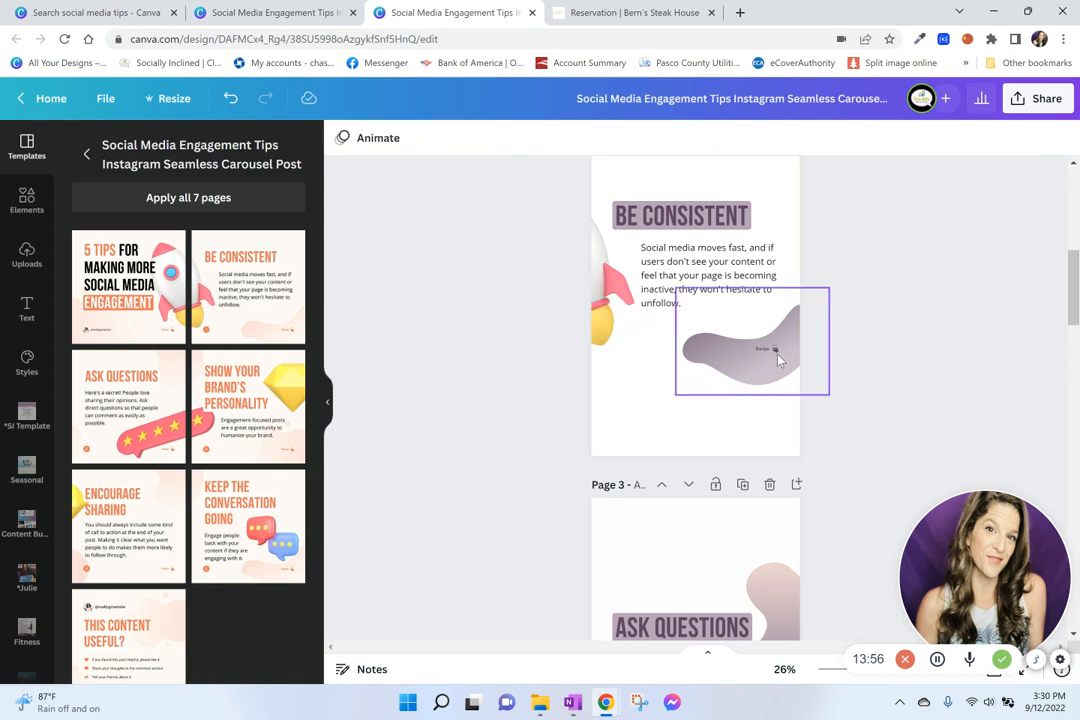
left_click(773, 352)
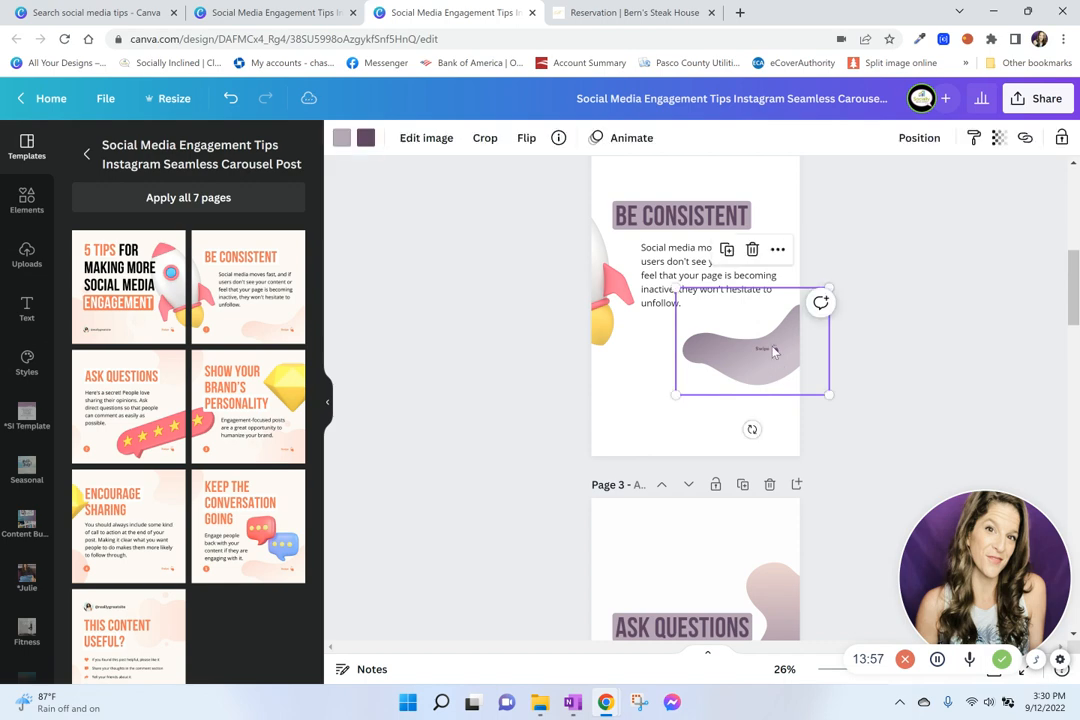
left_click(907, 375)
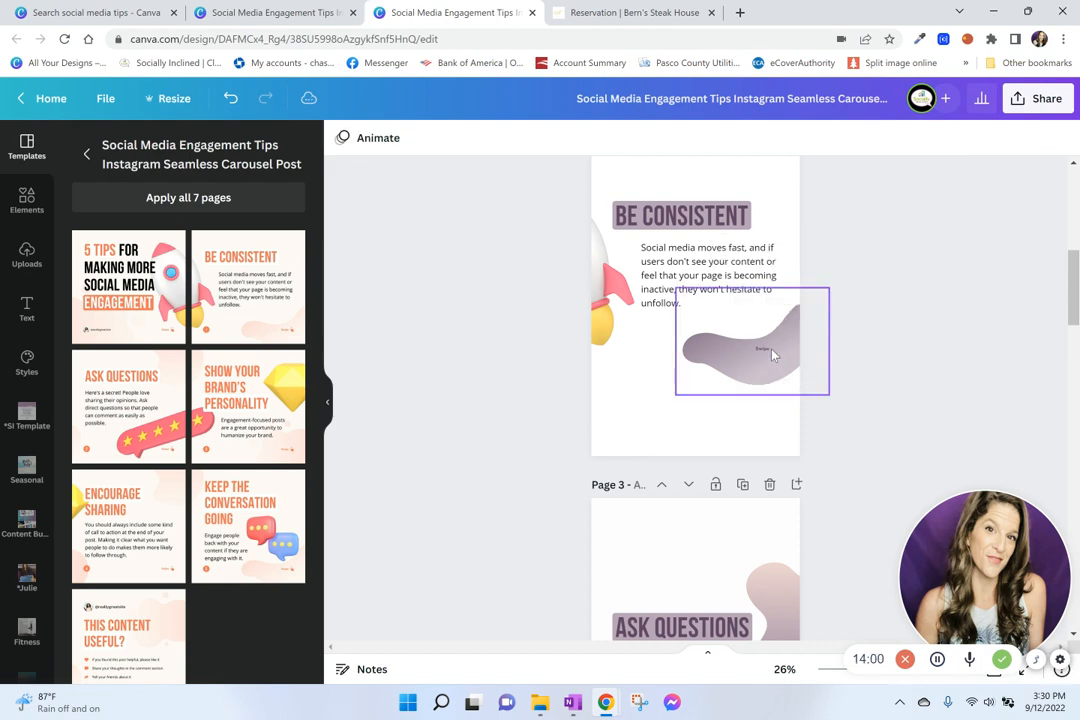
left_click(766, 350)
key("Delete")
Delete the numeral and circle of the page number badge on the ASK QUESTIONS page
scroll(723, 380, "up", 3)
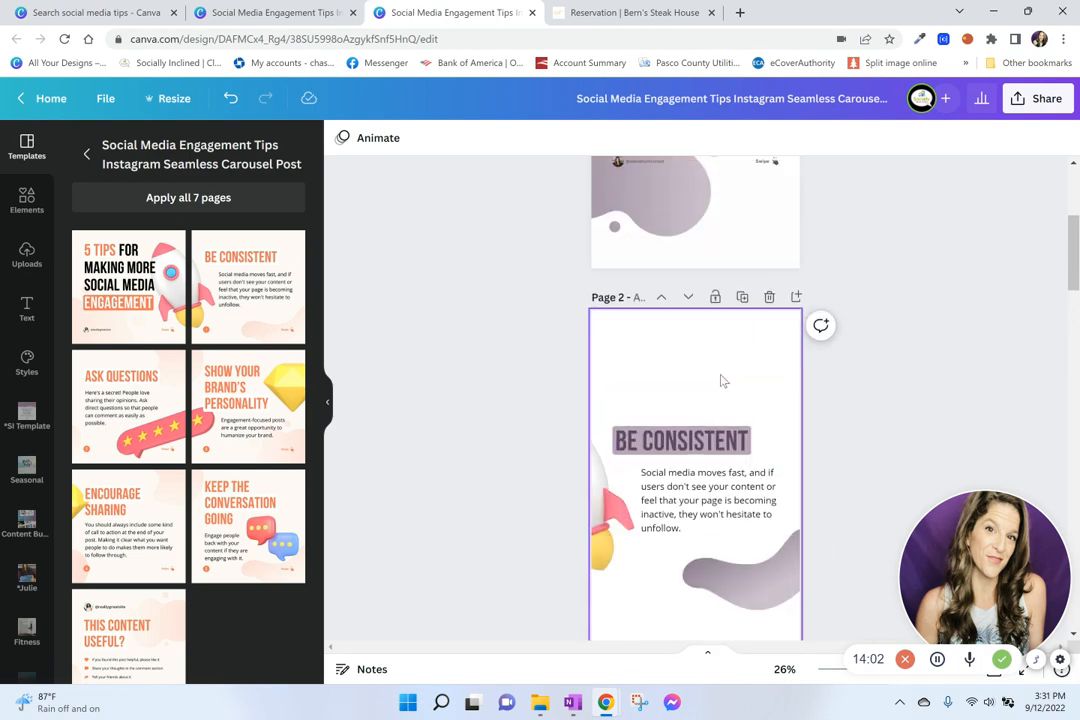
scroll(703, 410, "up", 4)
scroll(694, 420, "down", 10)
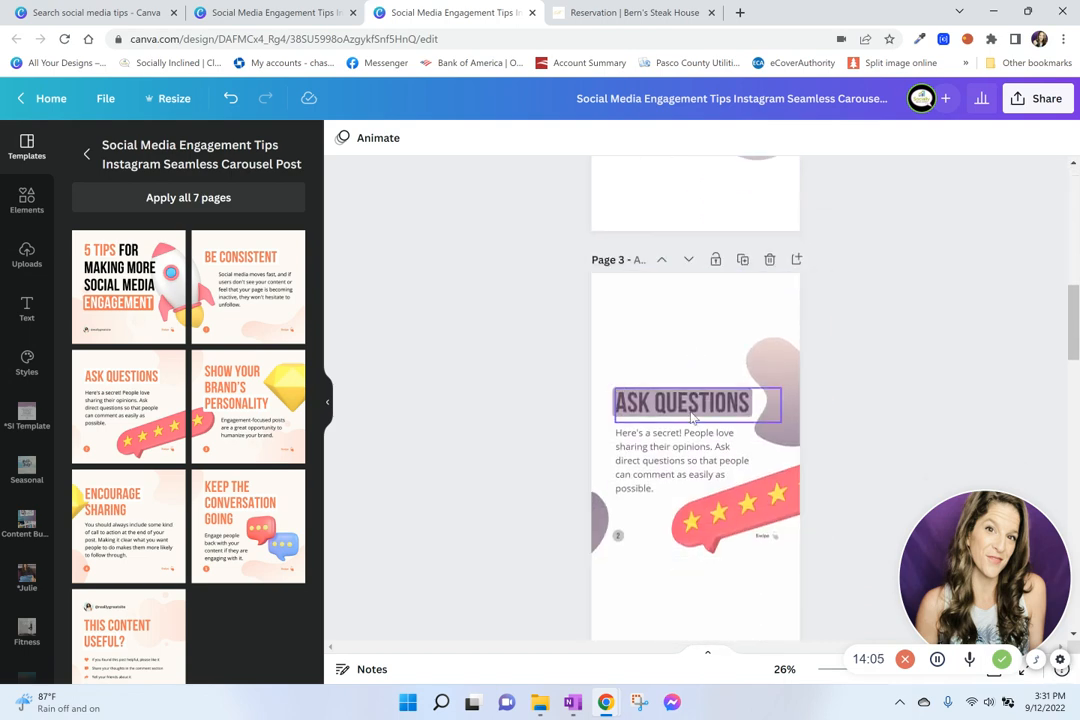
left_click(619, 537)
key("Delete")
left_click_drag(620, 580, 466, 476)
key("Delete")
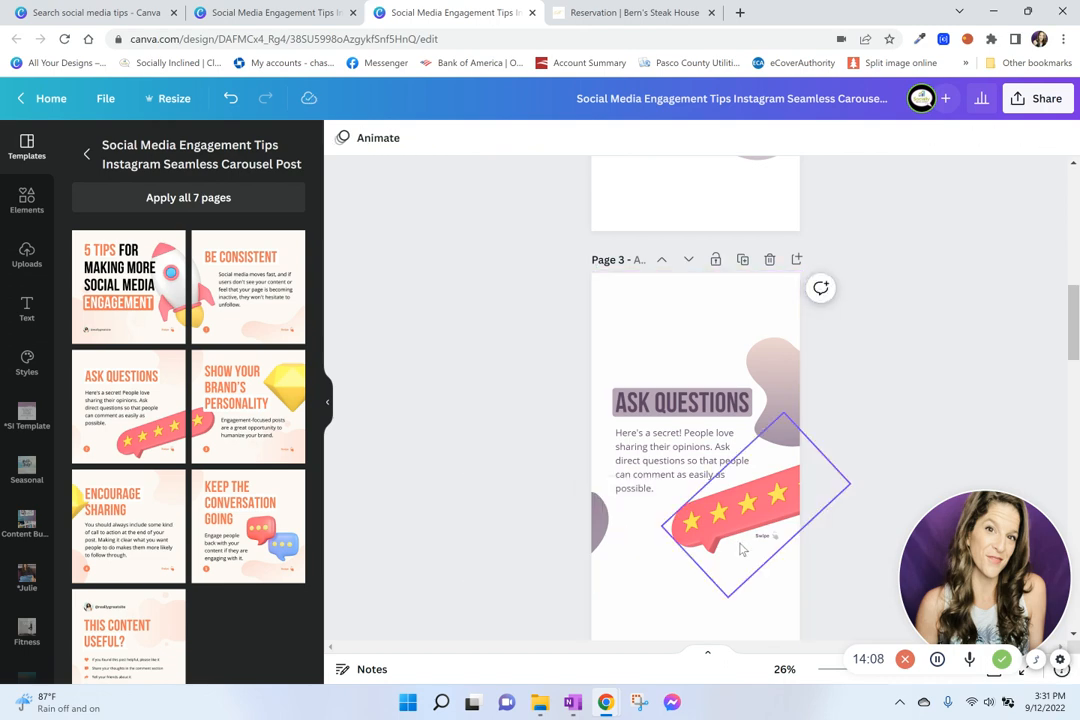
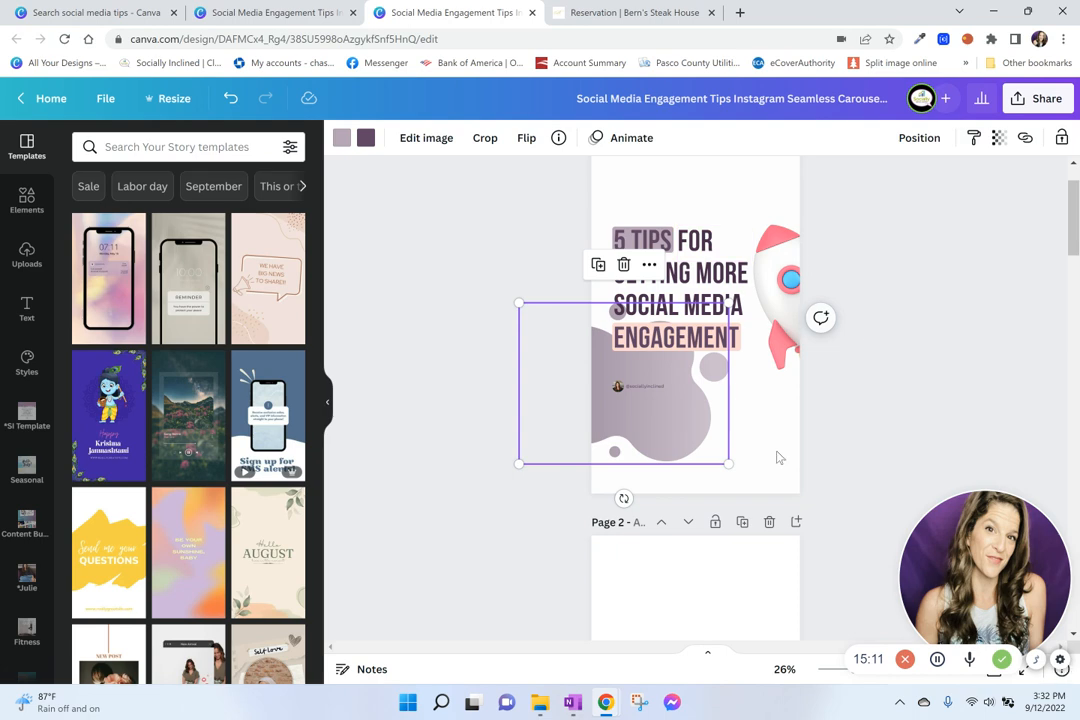
left_click(921, 240)
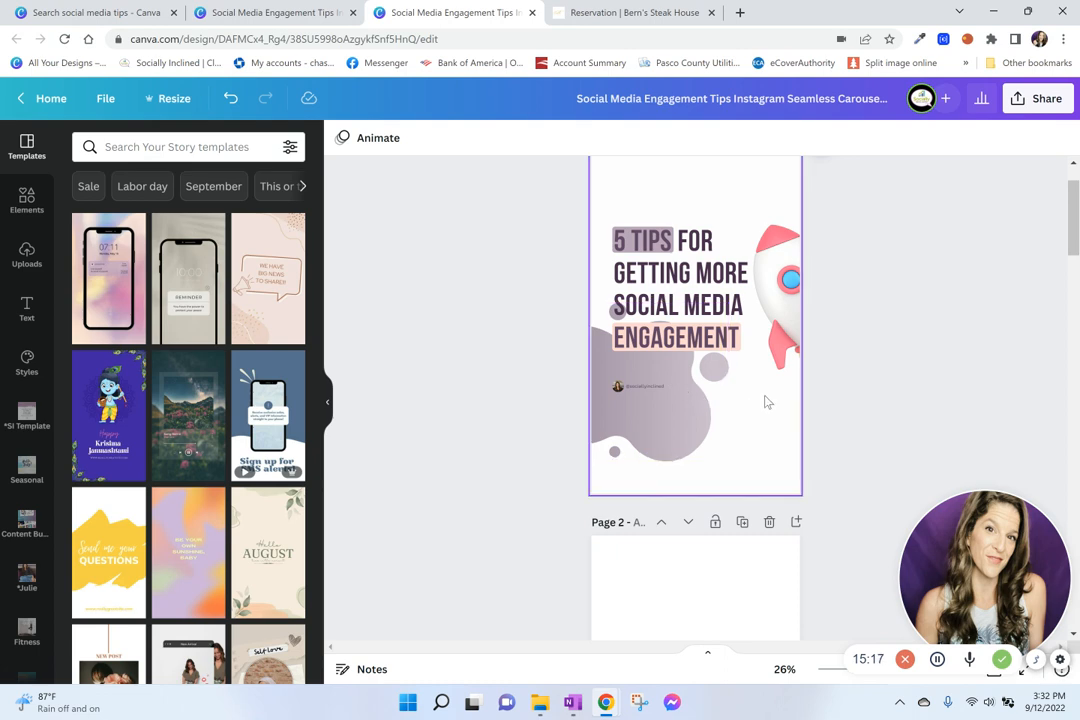
left_click(690, 283)
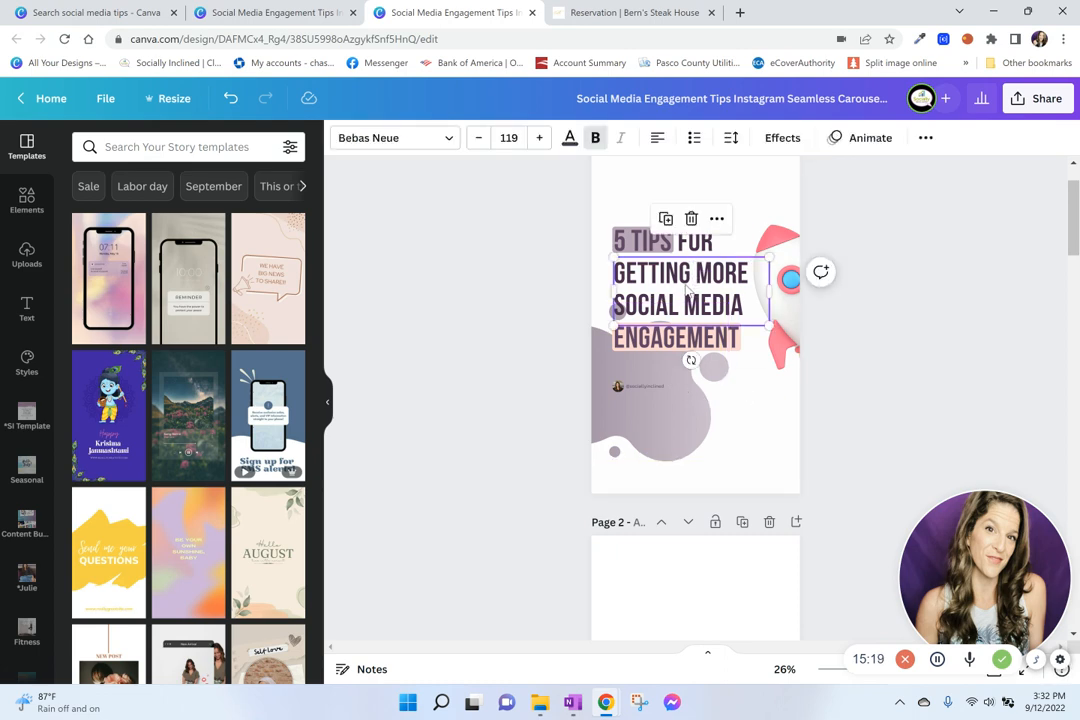
left_click(686, 294)
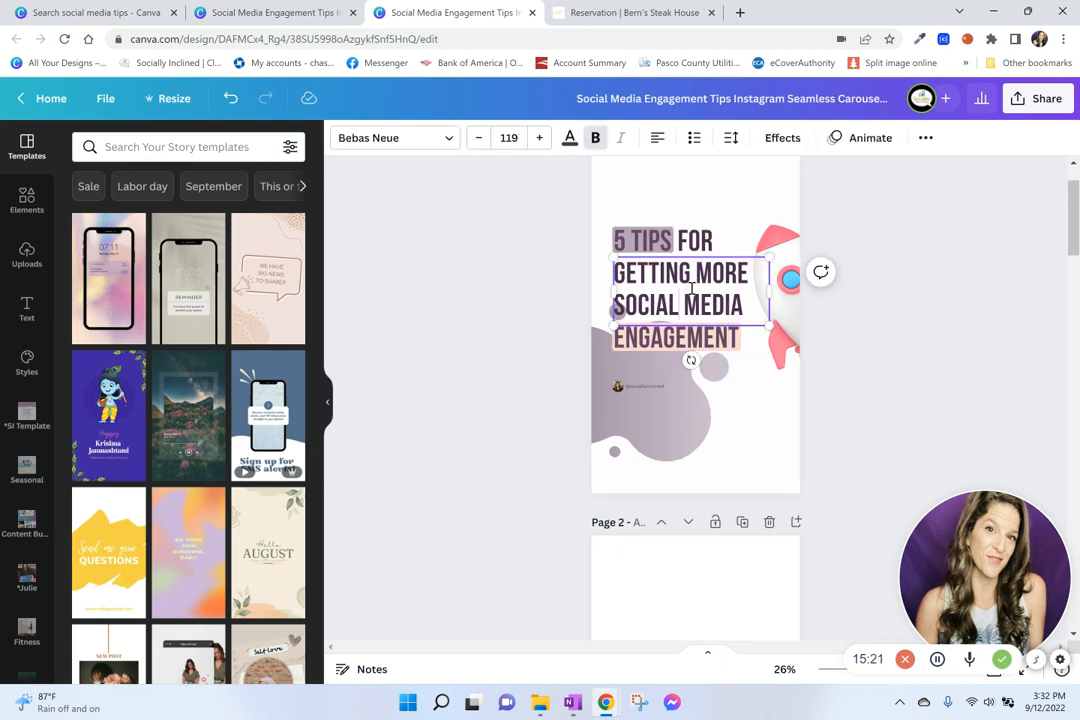
scroll(733, 362, "down", 5)
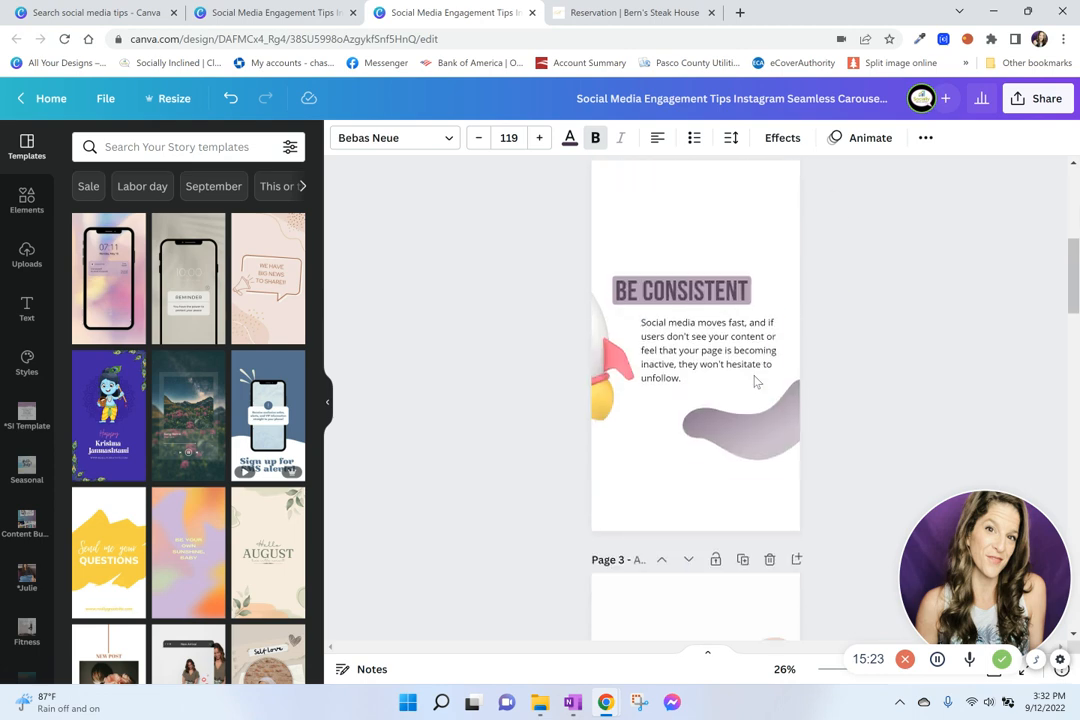
scroll(714, 358, "up", 5)
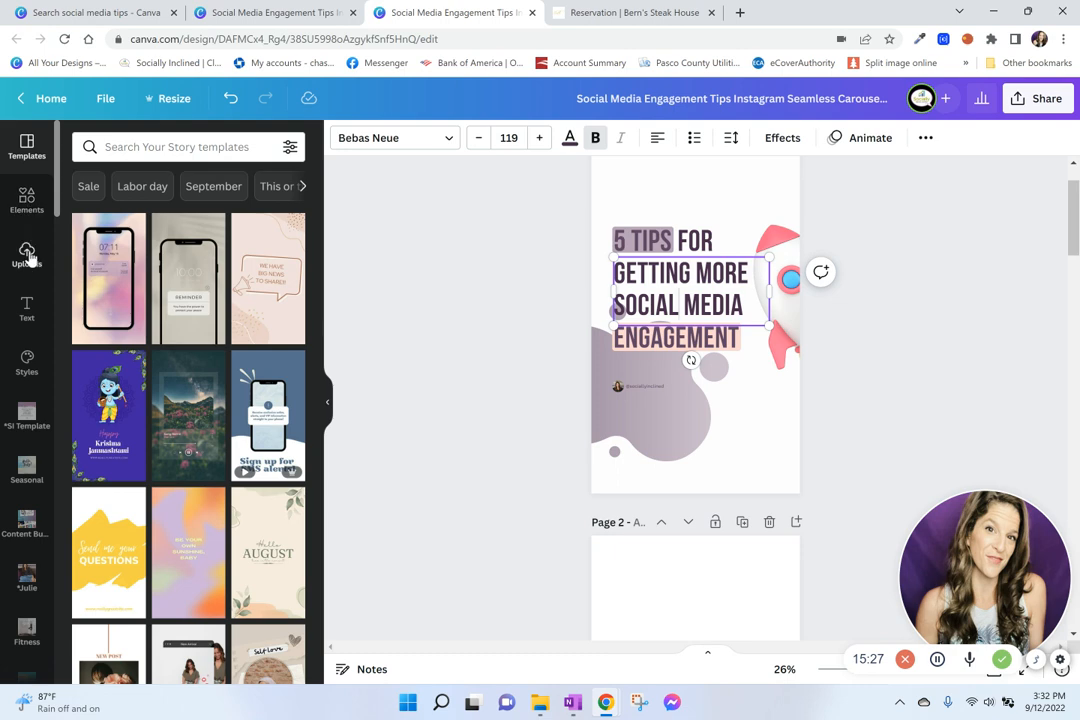
Search the elements library for "rocket" and filter the results to animated ones
left_click(27, 200)
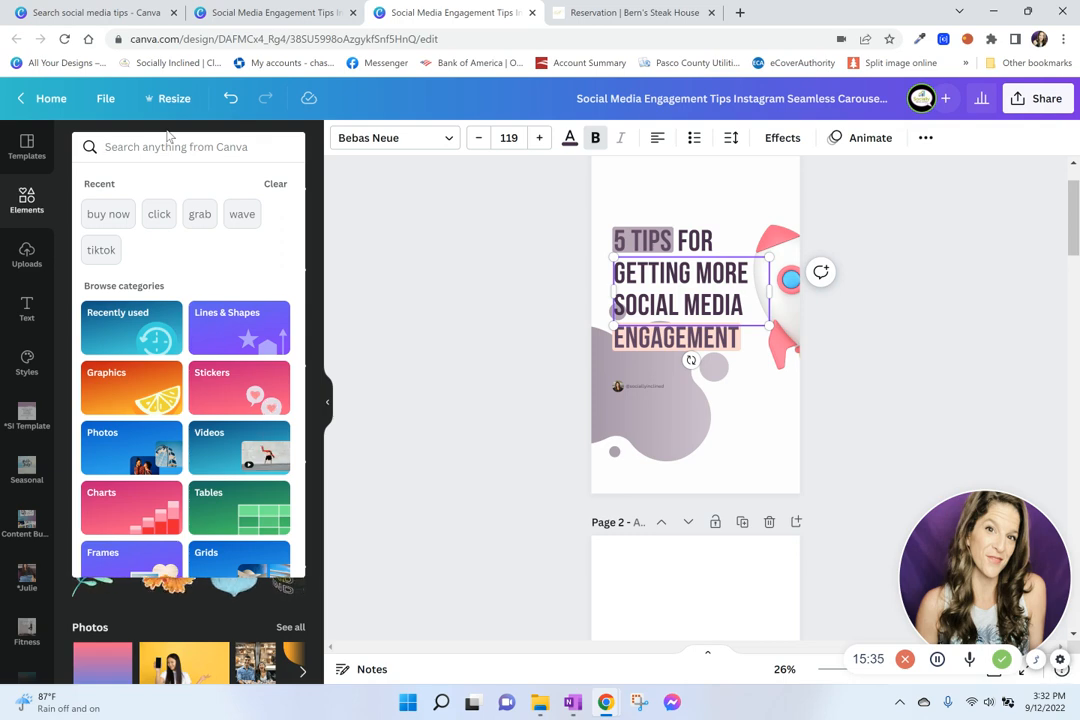
type("rock")
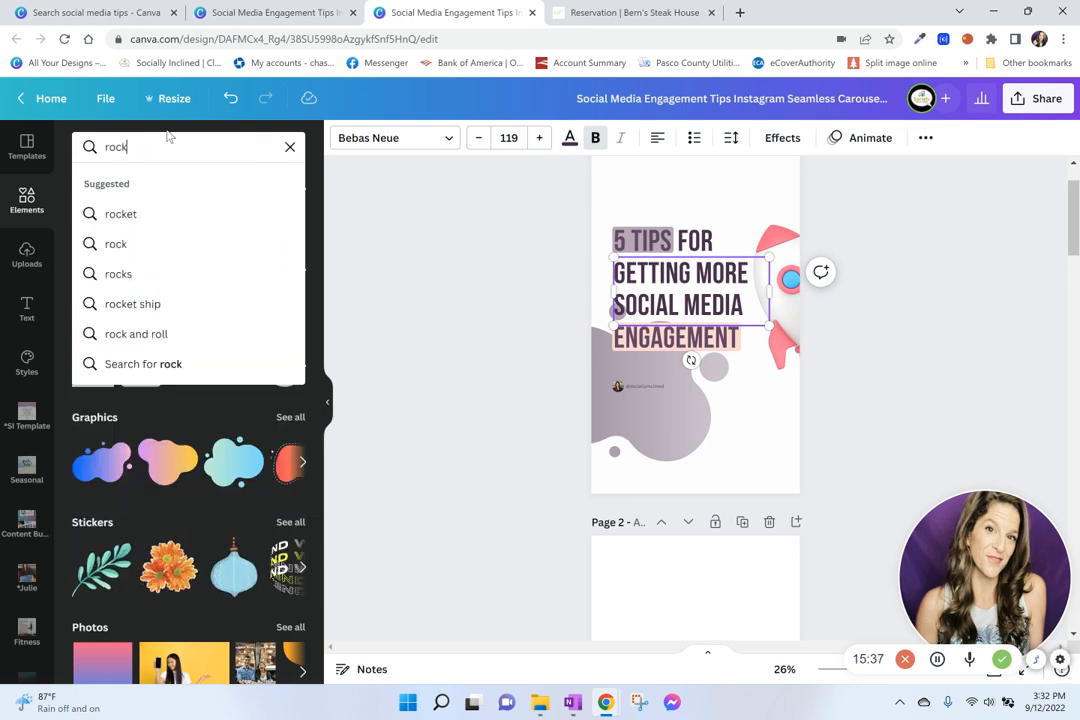
type("et")
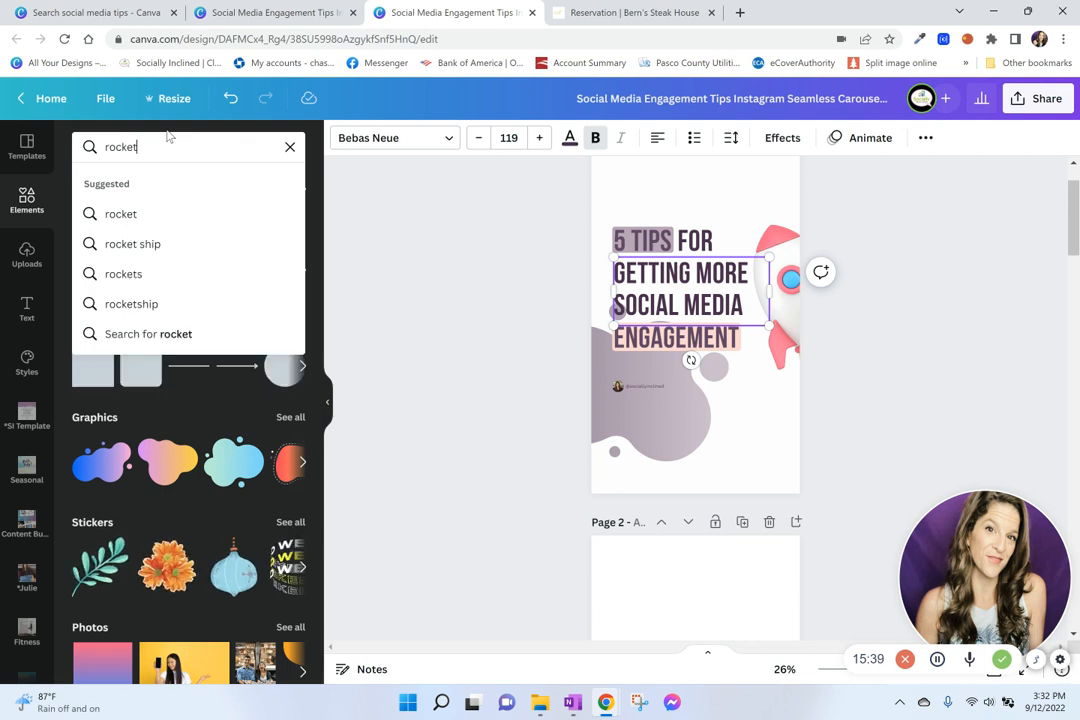
key("Return")
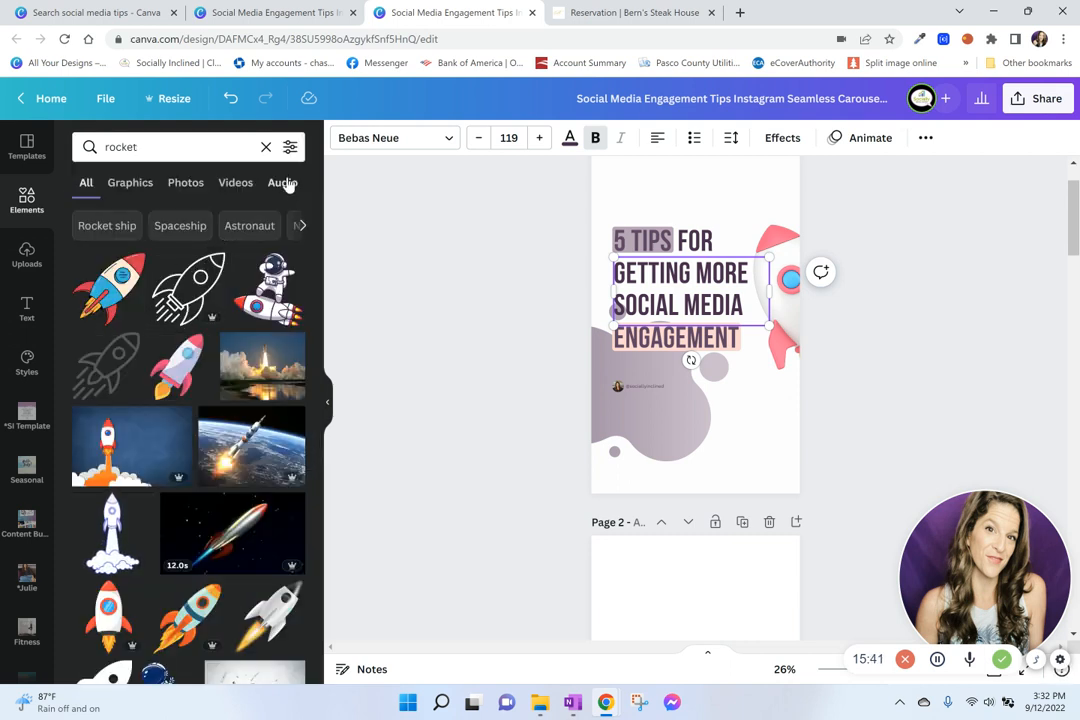
left_click(290, 147)
left_click(204, 453)
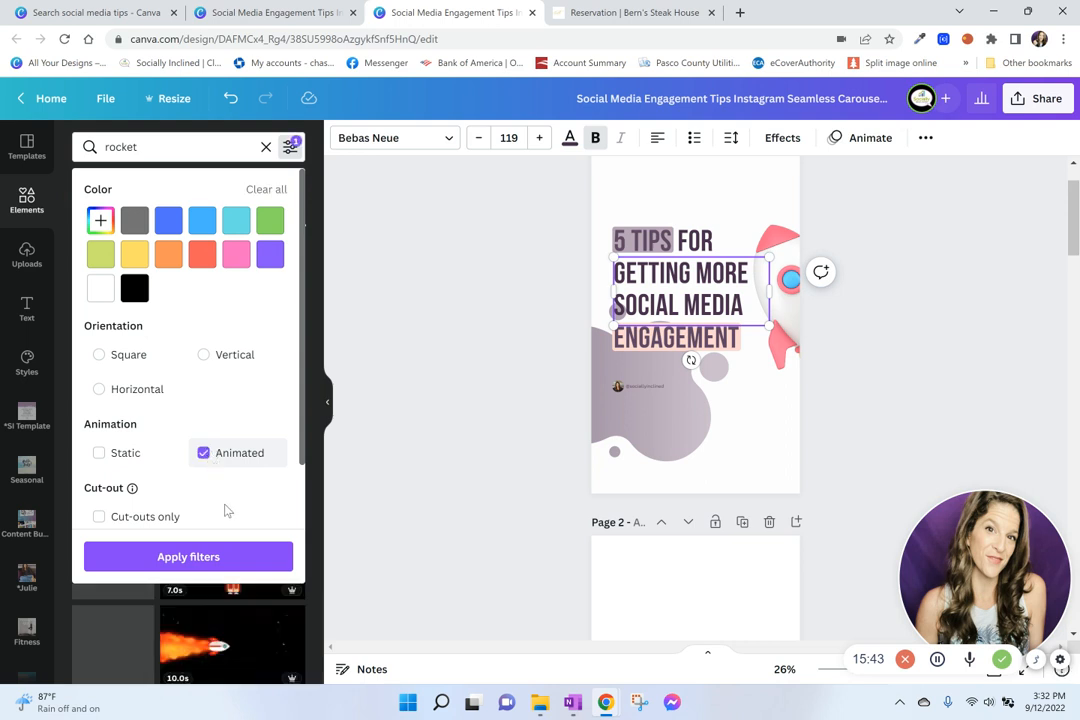
left_click(199, 566)
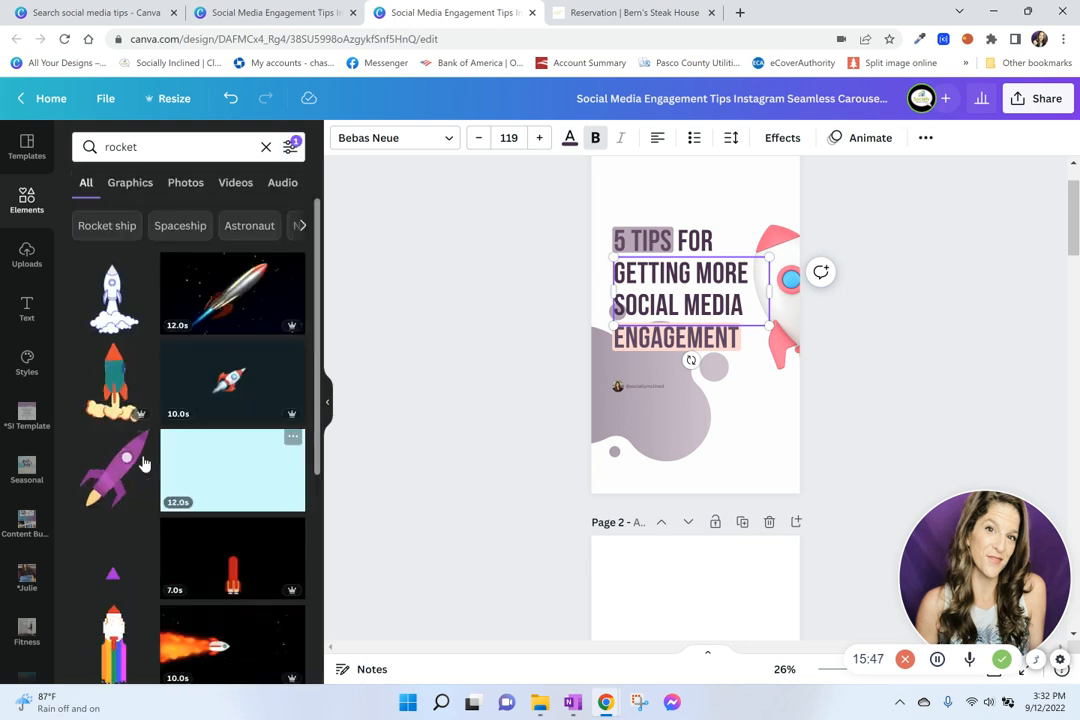
Add the 6.0s pink and white rocket video to page 1 and enlarge it to about 2,859 × 1,630
scroll(152, 390, "down", 10)
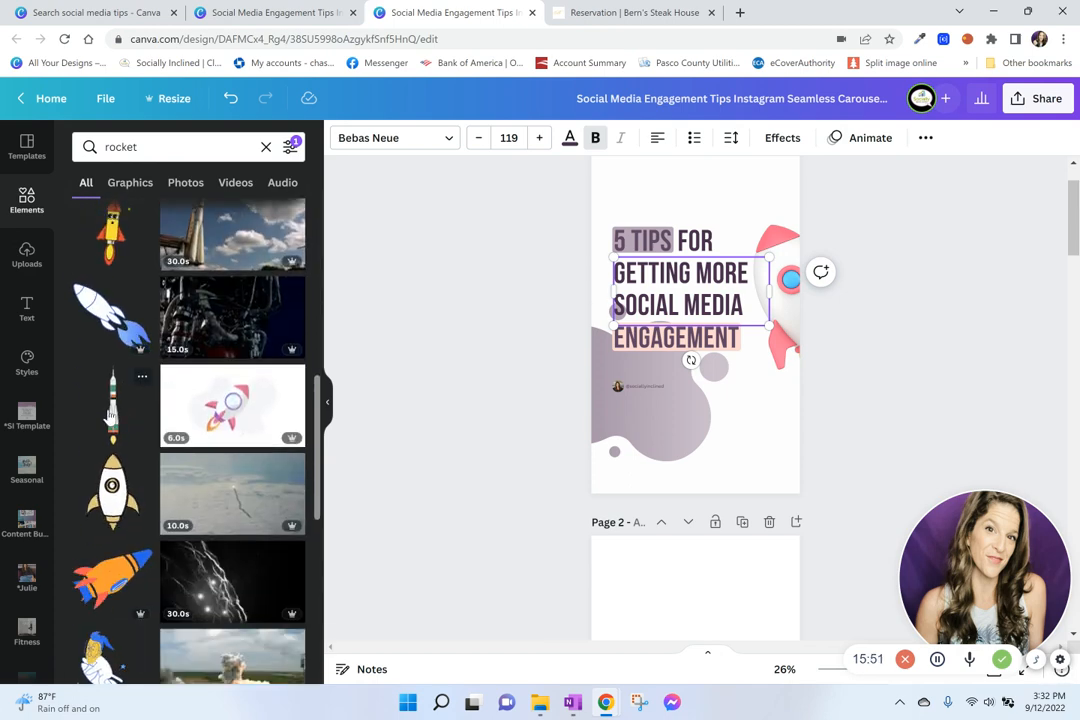
left_click(232, 408)
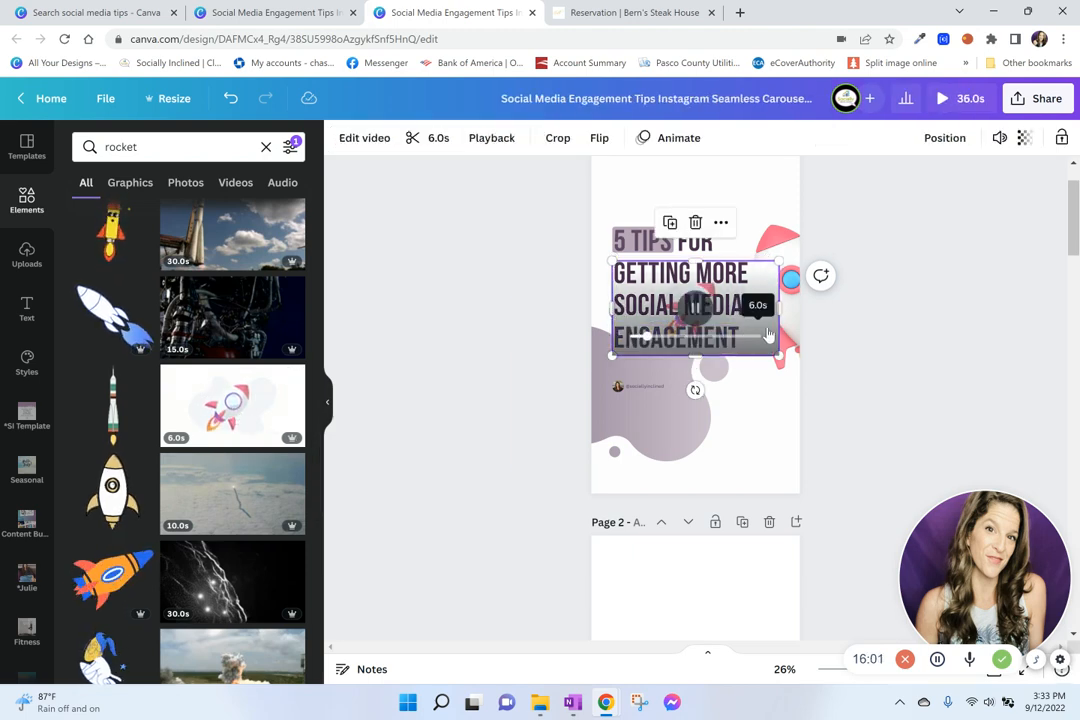
left_click_drag(778, 260, 958, 158)
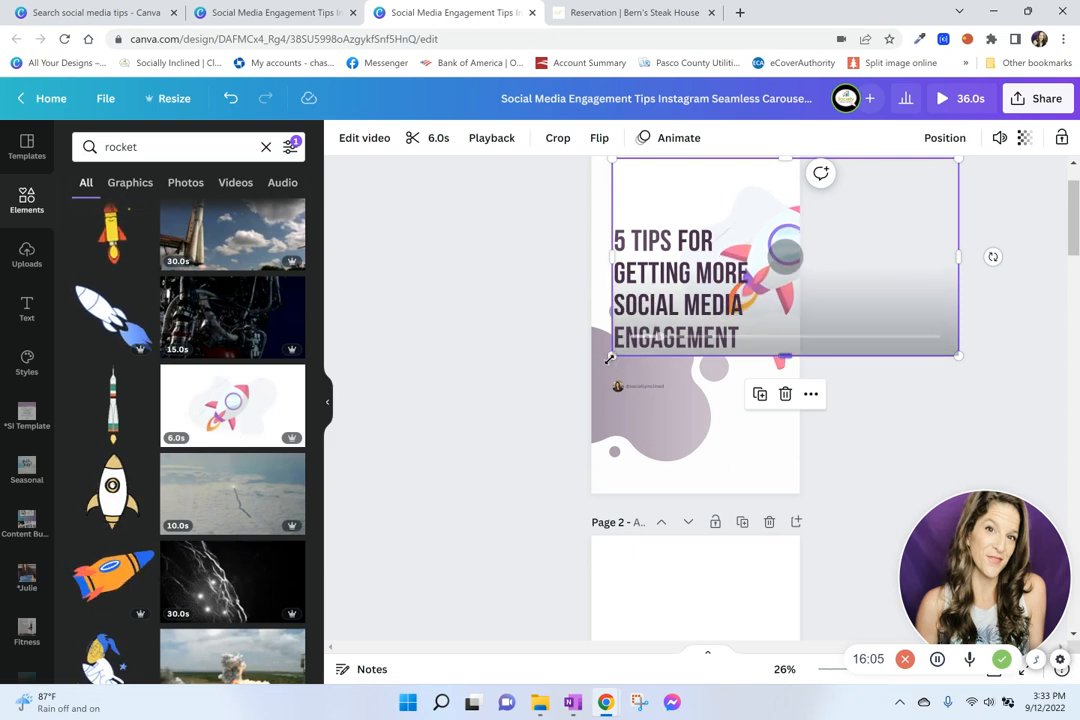
left_click_drag(610, 358, 483, 580)
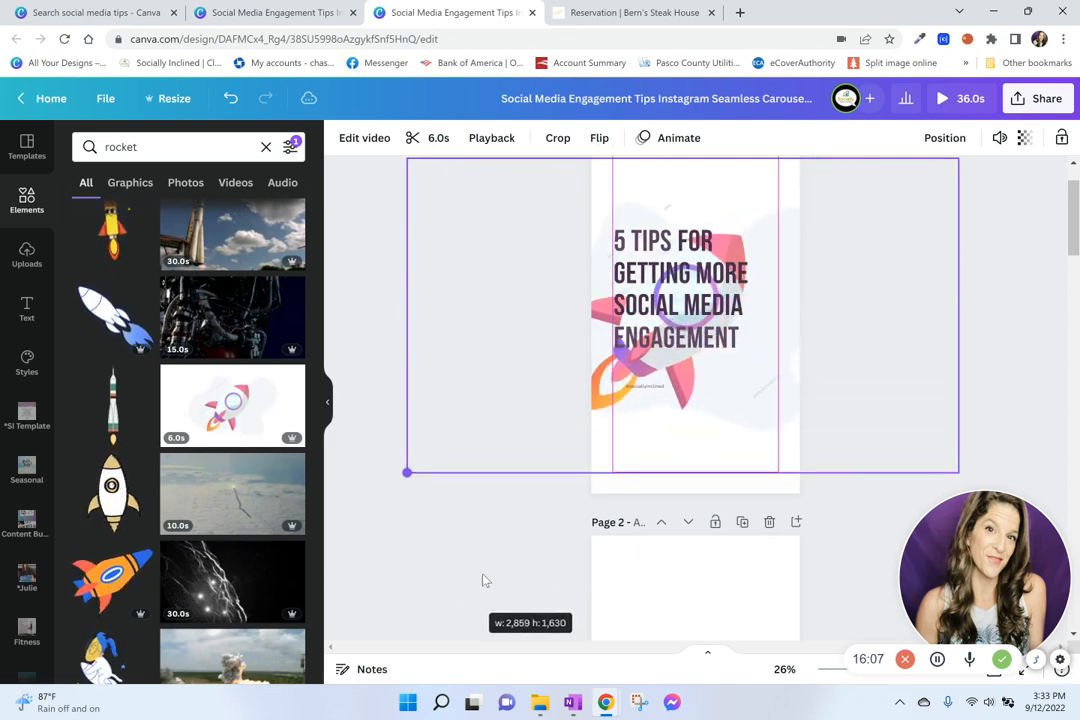
left_click_drag(767, 361, 816, 348)
left_click(231, 98)
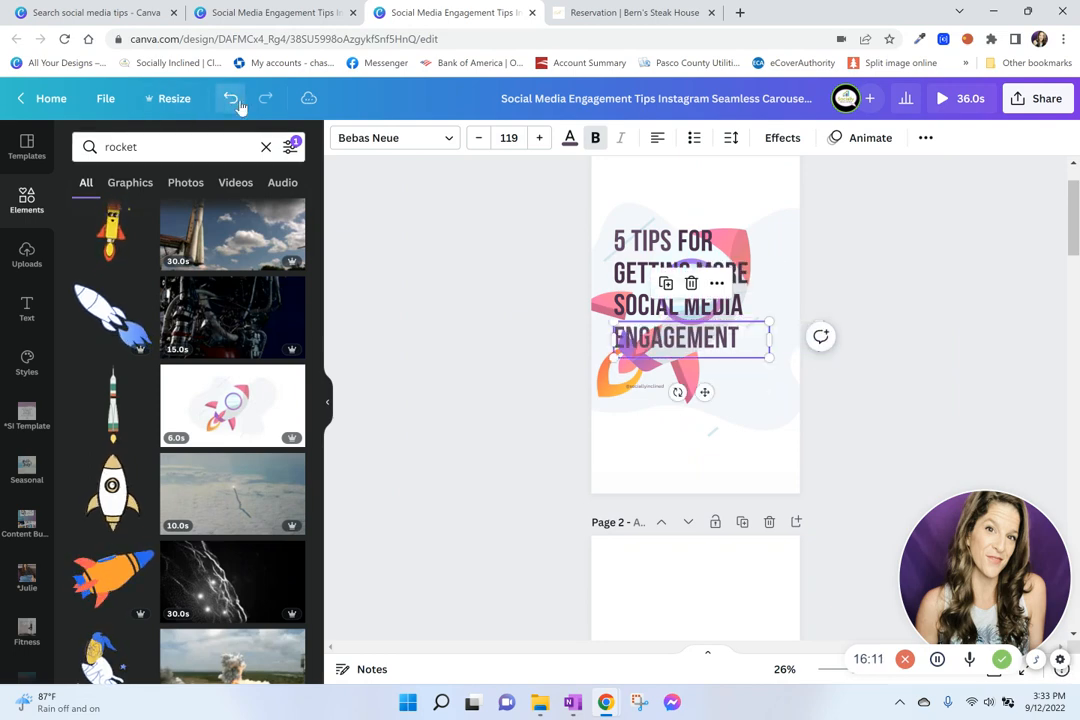
Rotate the rocket video about a quarter turn counterclockwise and position it to cover all of page 1
left_click_drag(800, 207, 886, 162)
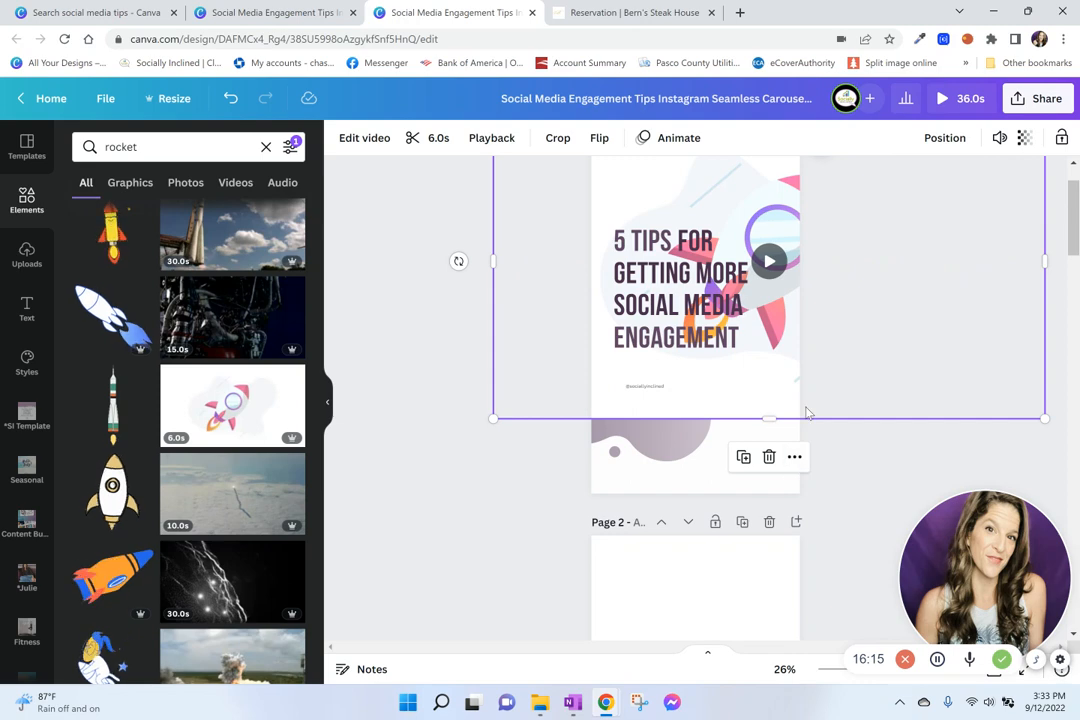
scroll(808, 413, "up", 2)
left_click_drag(453, 338, 780, 553)
left_click_drag(781, 499, 760, 484)
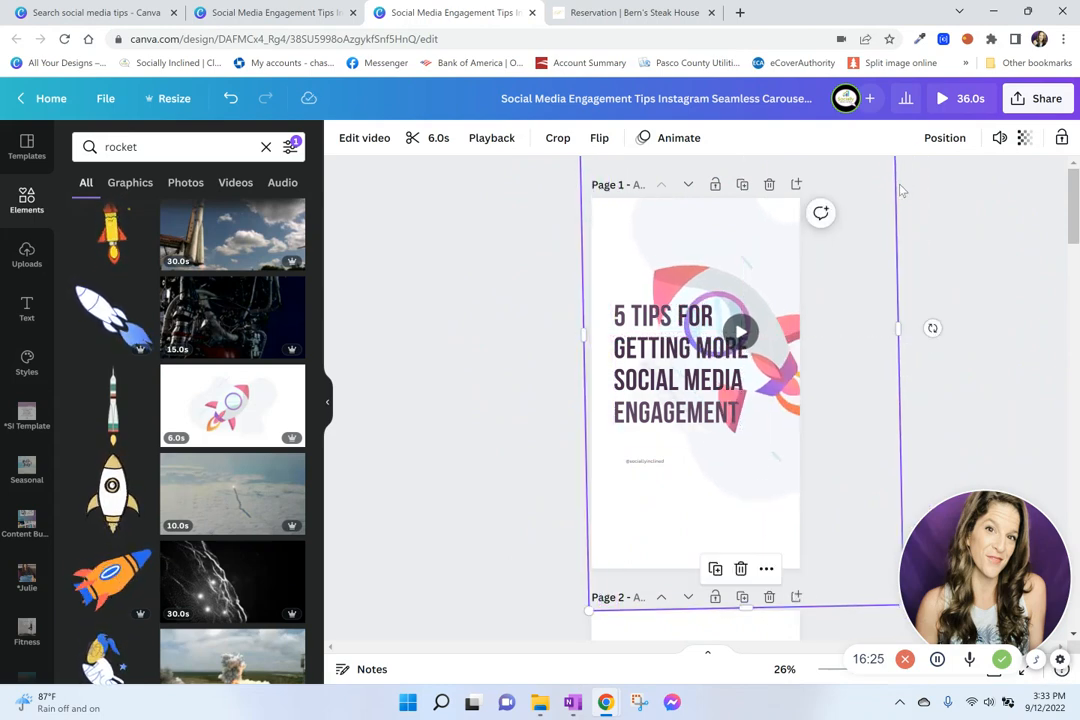
Send the rocket video behind all other page 1 elements and delete the original rocket graphic
left_click(942, 138)
left_click(874, 213)
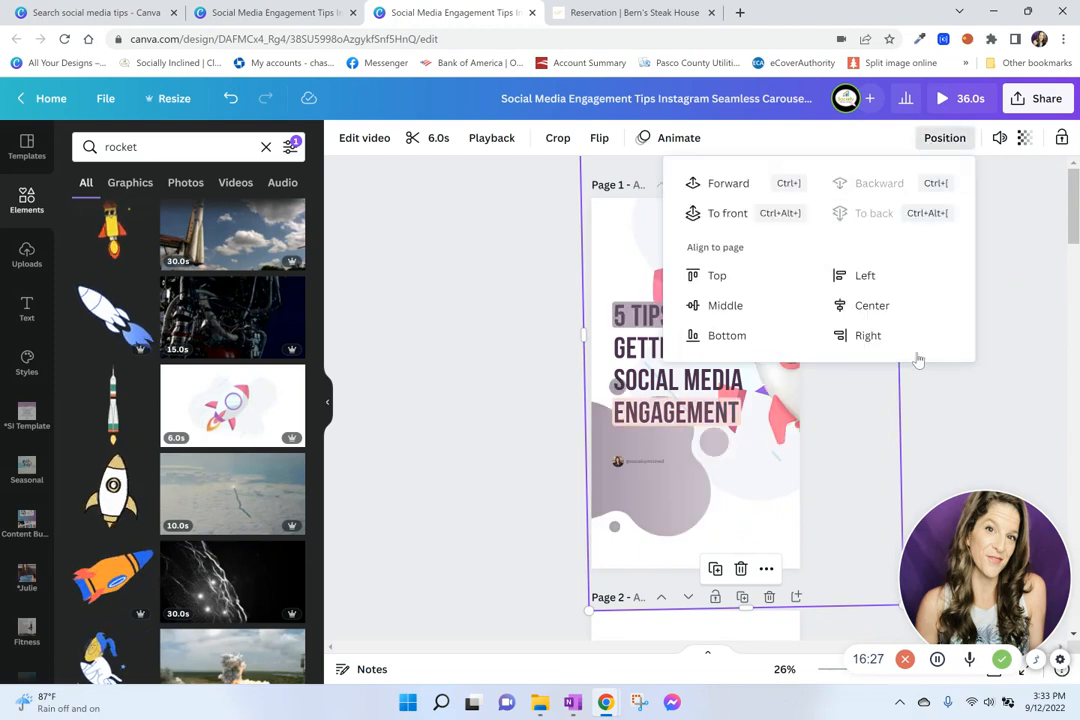
left_click(998, 436)
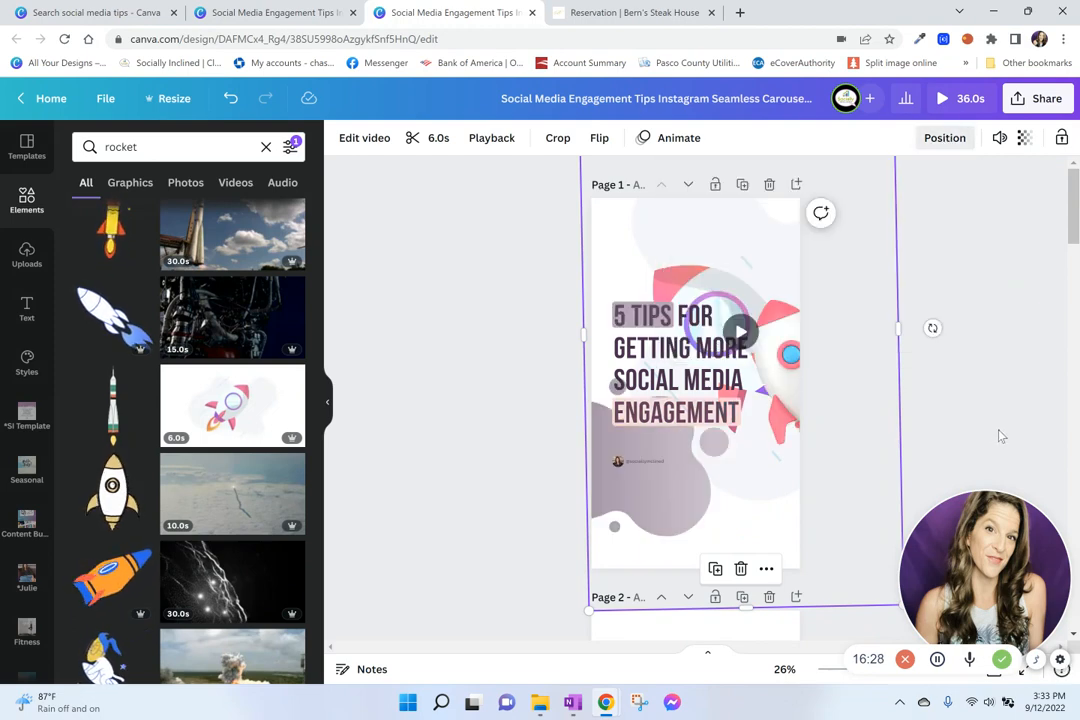
left_click(790, 355)
key("Delete")
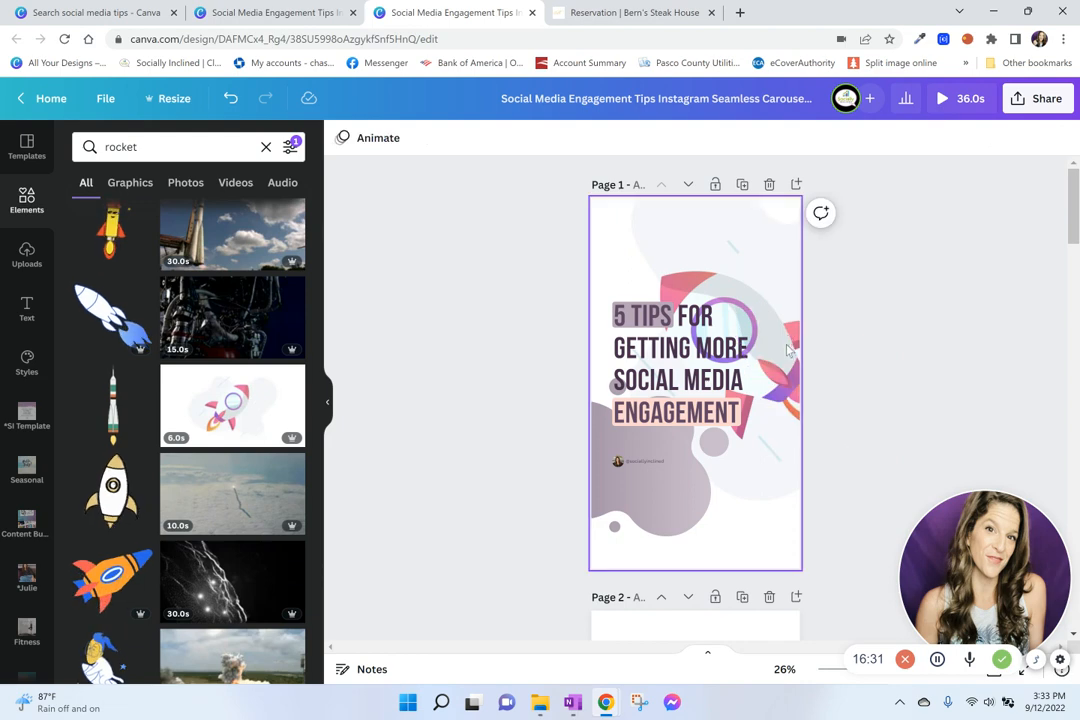
left_click(769, 277)
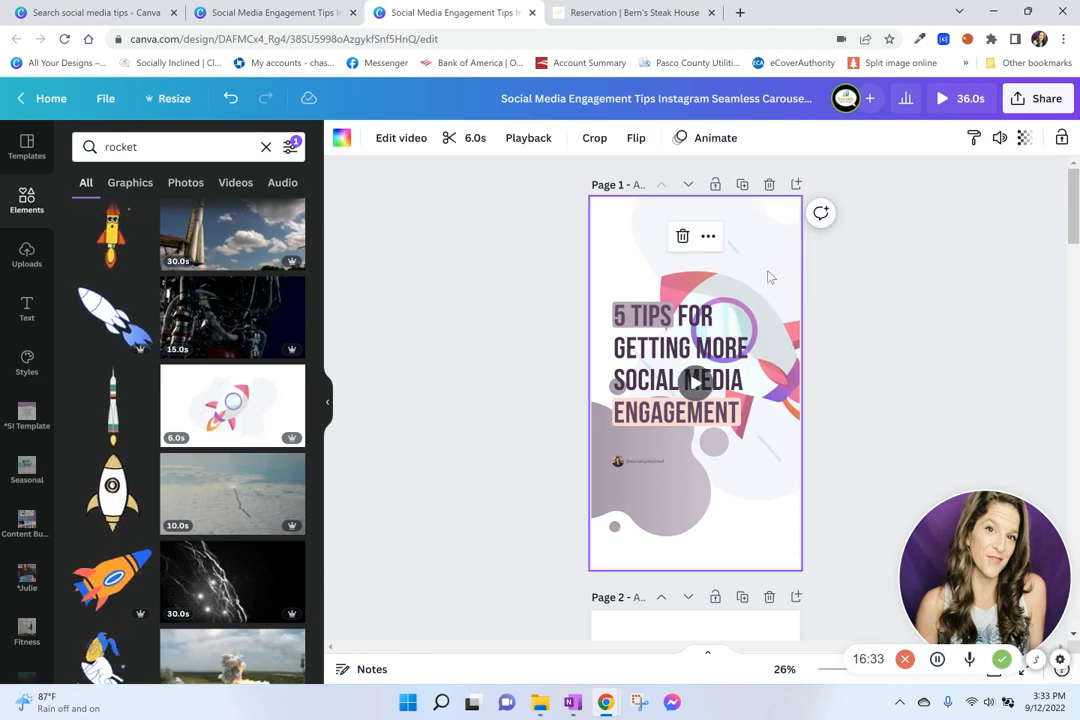
key("Delete")
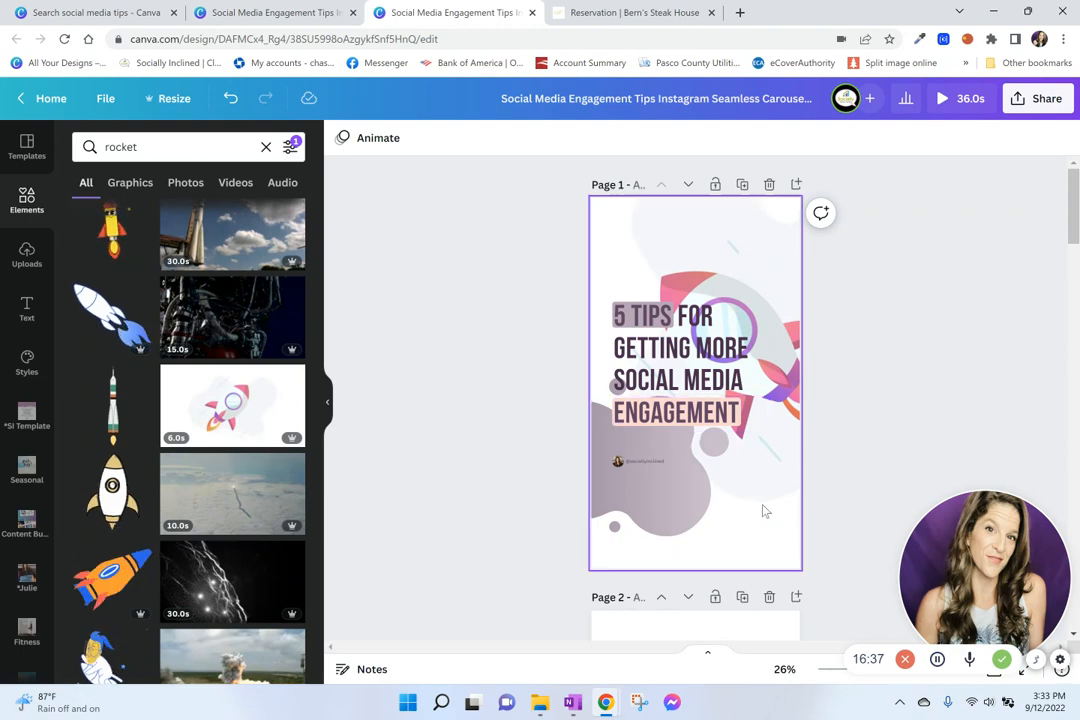
Shift the background rocket video upward within its crop and nudge the purple blob on page 1 slightly down
left_click(785, 324)
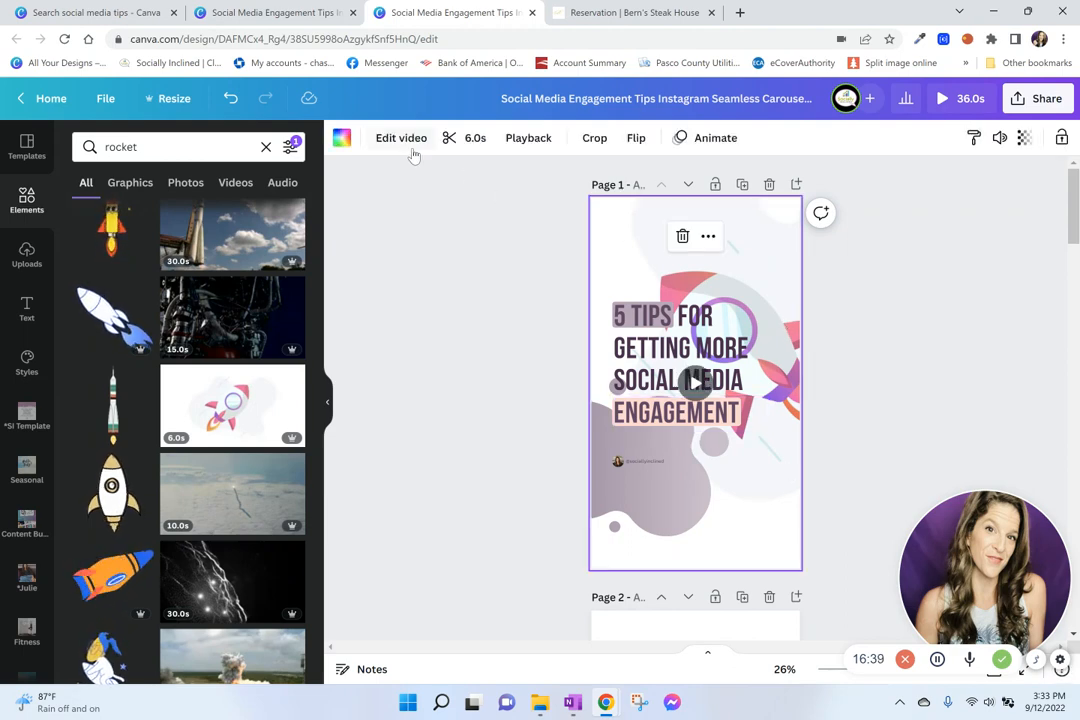
left_click(594, 138)
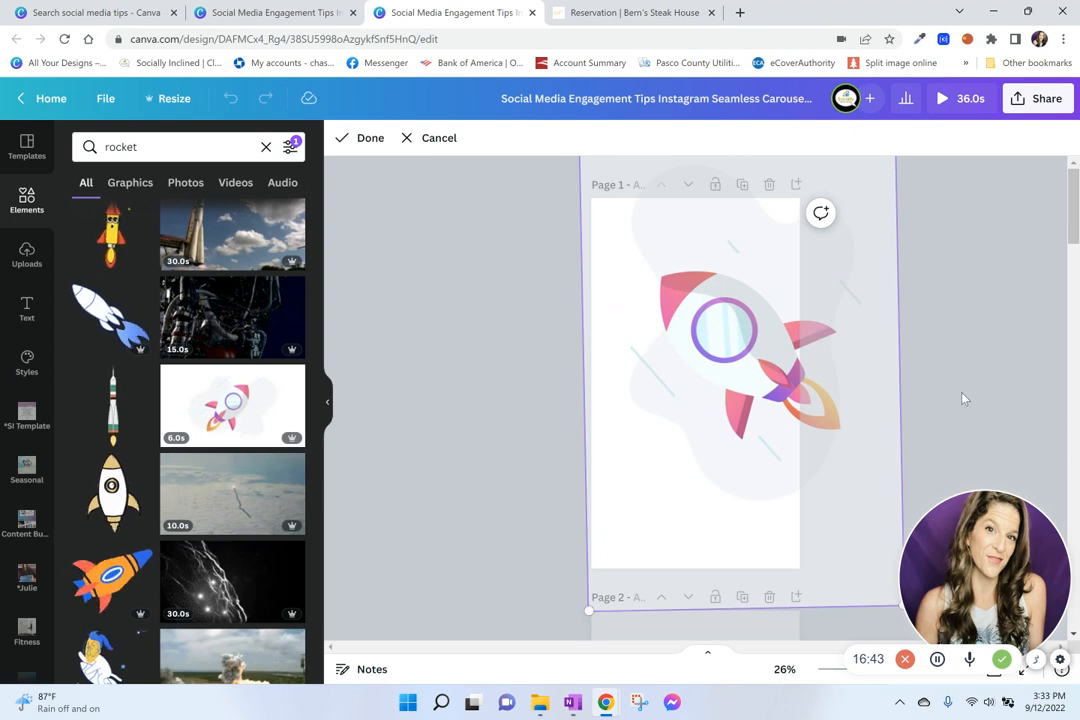
scroll(963, 399, "down", 2)
scroll(802, 296, "up", 2)
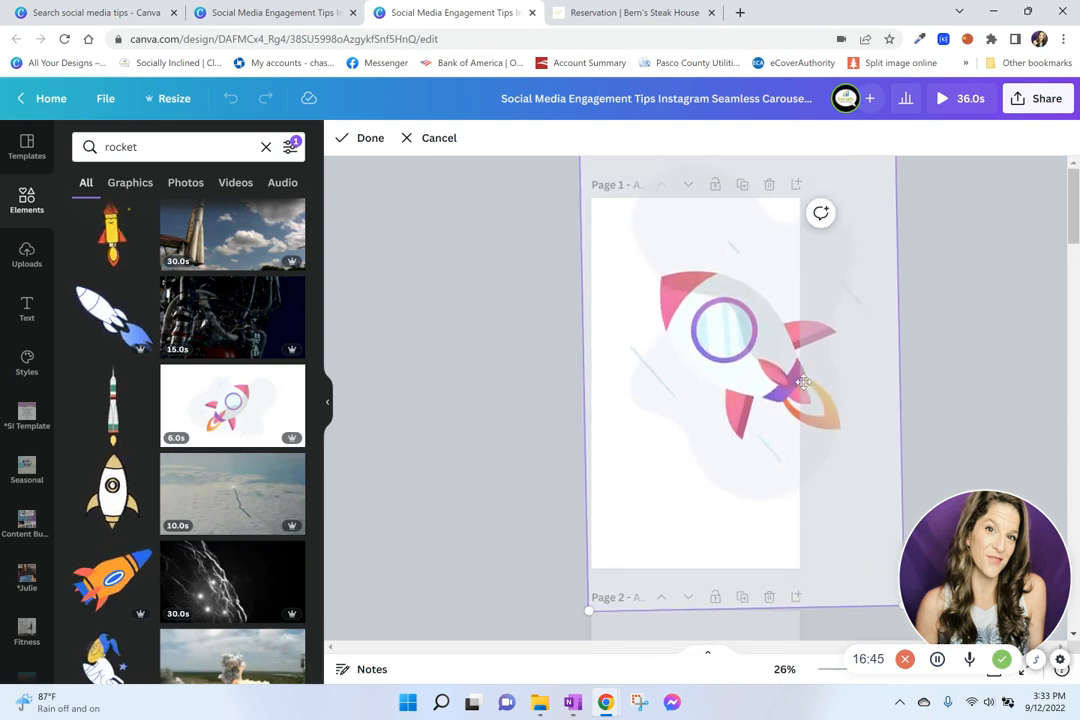
left_click_drag(804, 382, 806, 340)
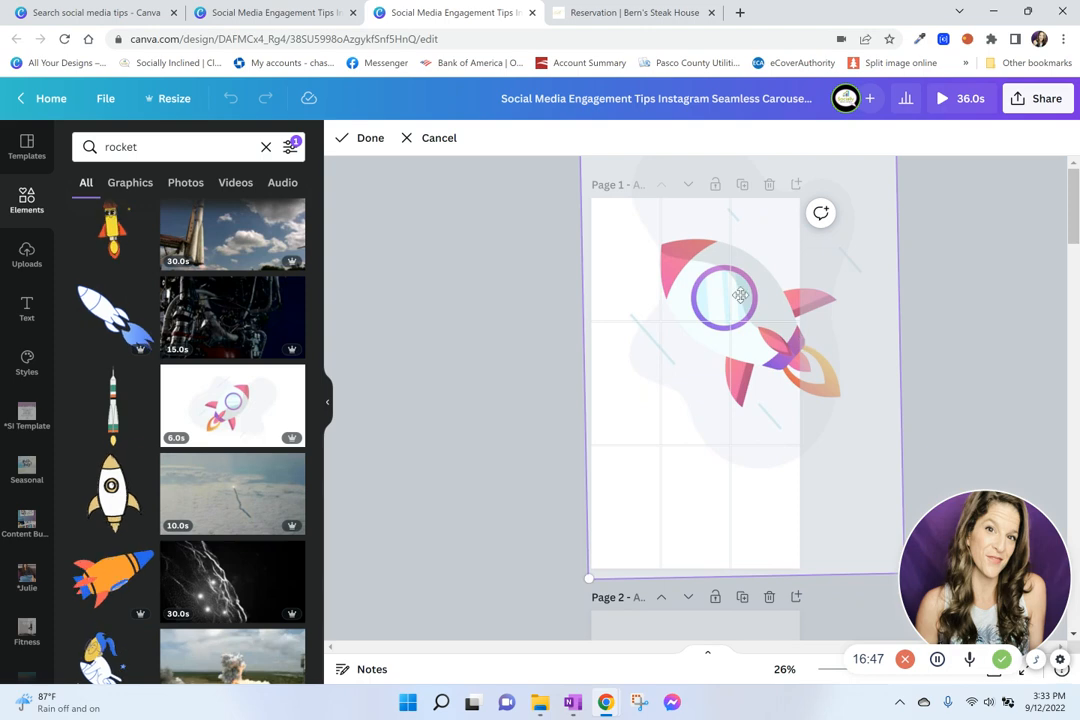
left_click(362, 138)
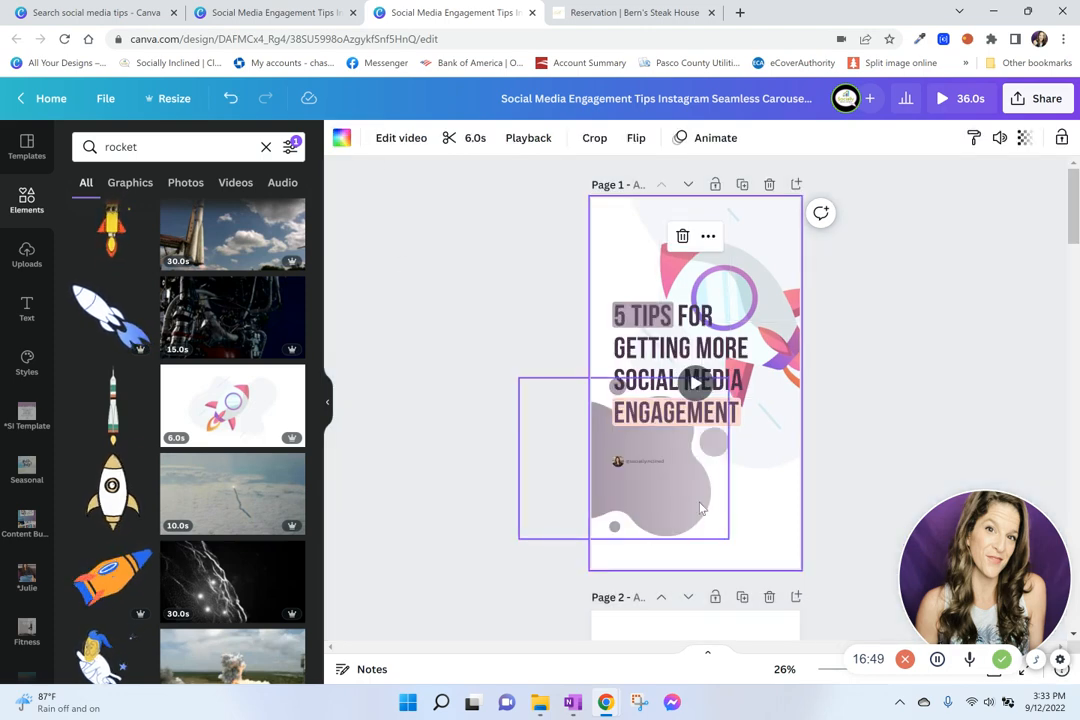
left_click_drag(700, 508, 694, 528)
Enlarge the background video in its crop, place the rocket partly off the page's right edge, and preview the design
left_click(797, 328)
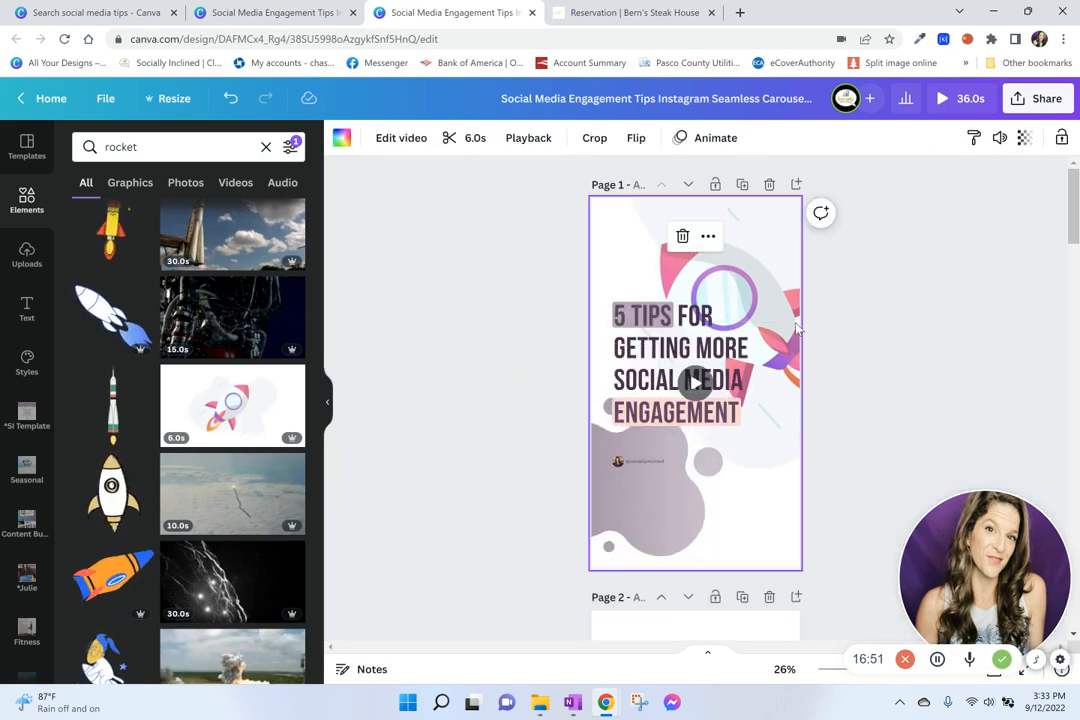
left_click(616, 138)
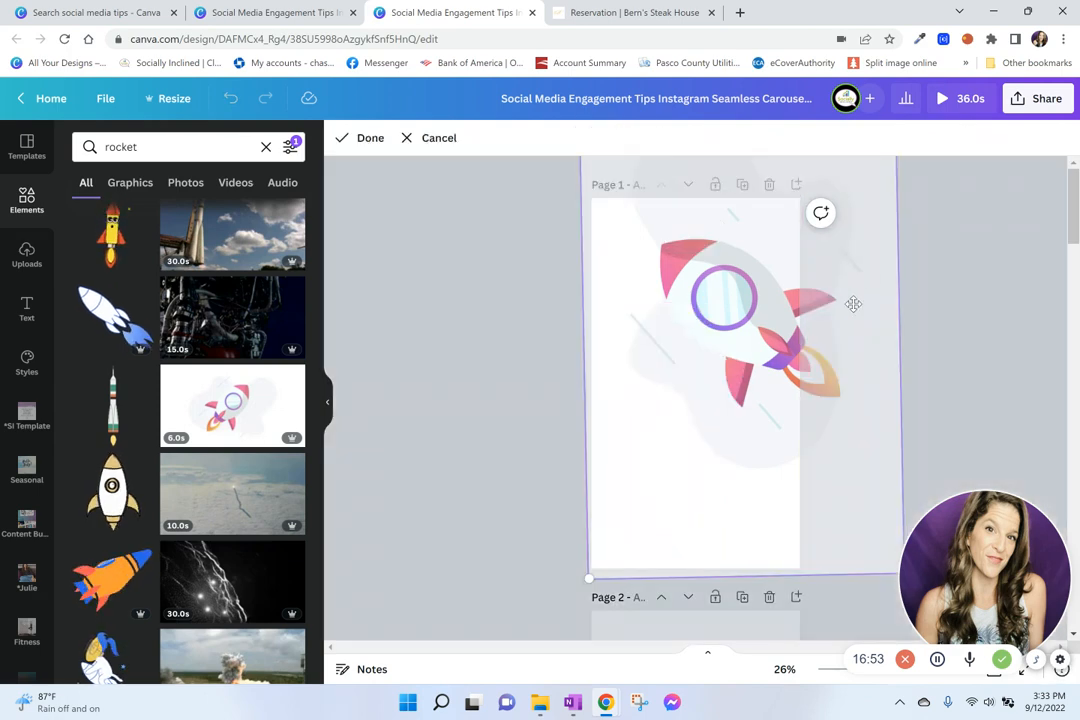
left_click_drag(829, 321, 776, 364)
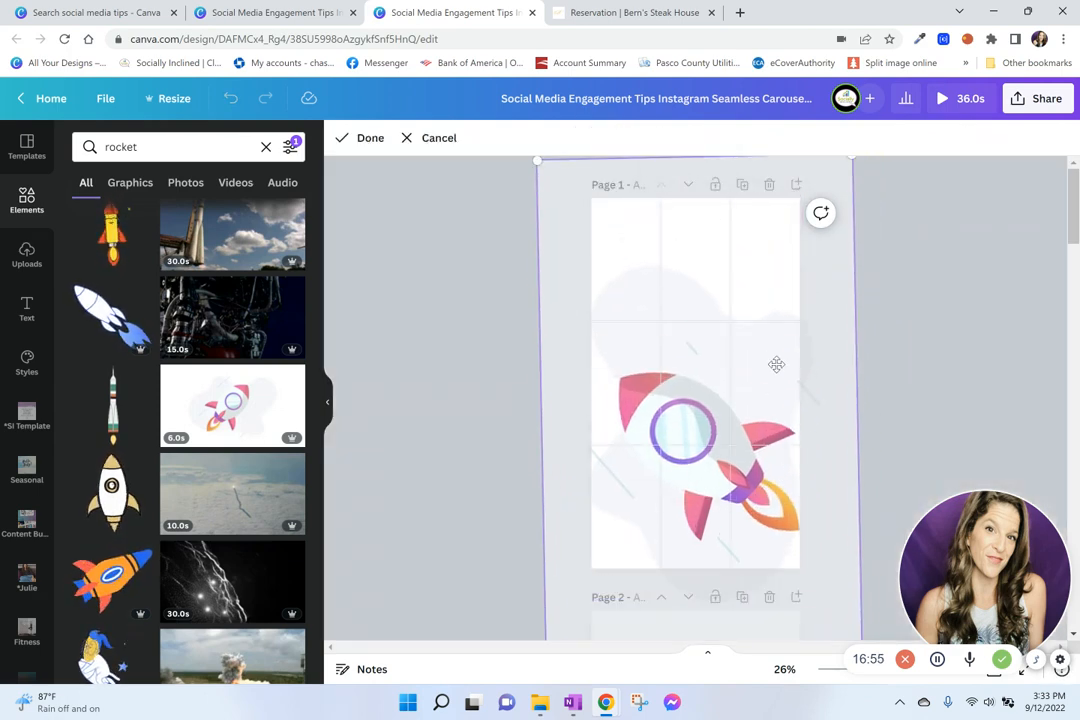
left_click_drag(852, 159, 1022, 98)
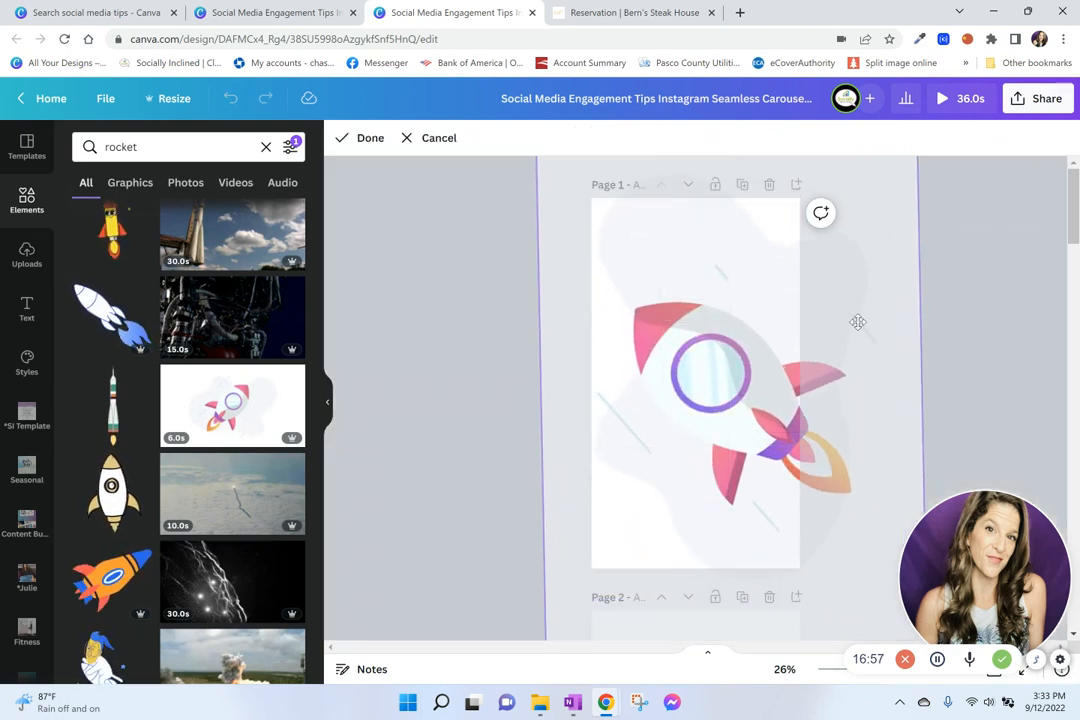
scroll(848, 453, "down", 2)
left_click_drag(855, 504, 935, 449)
left_click(372, 139)
scroll(439, 265, "up", 2)
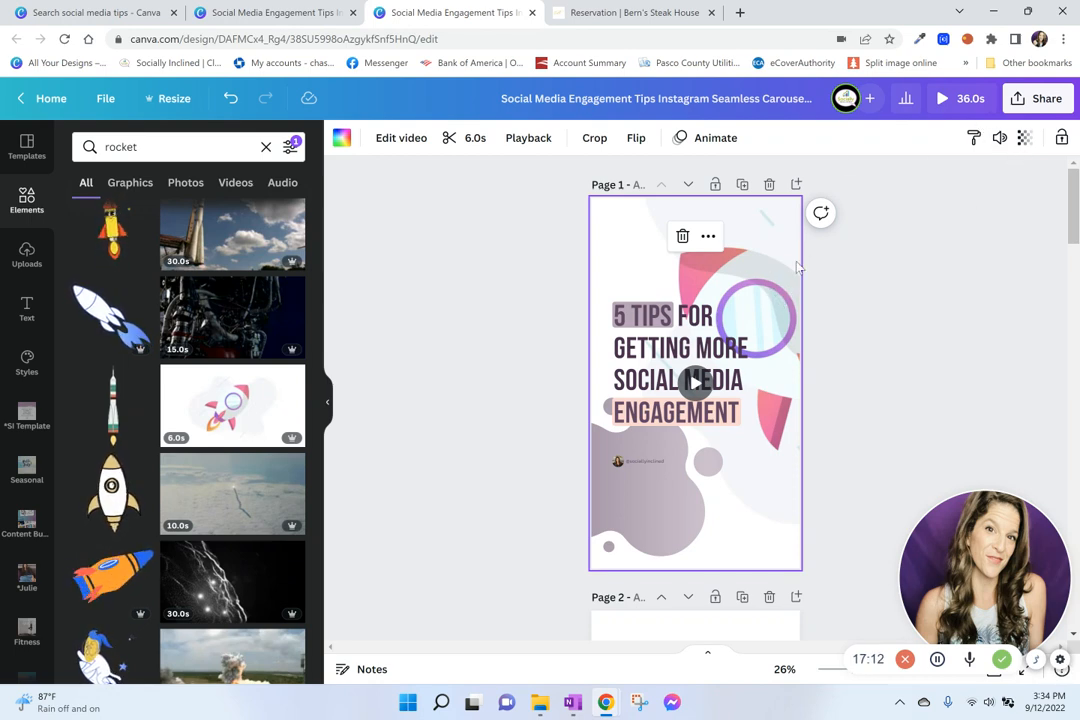
left_click(966, 100)
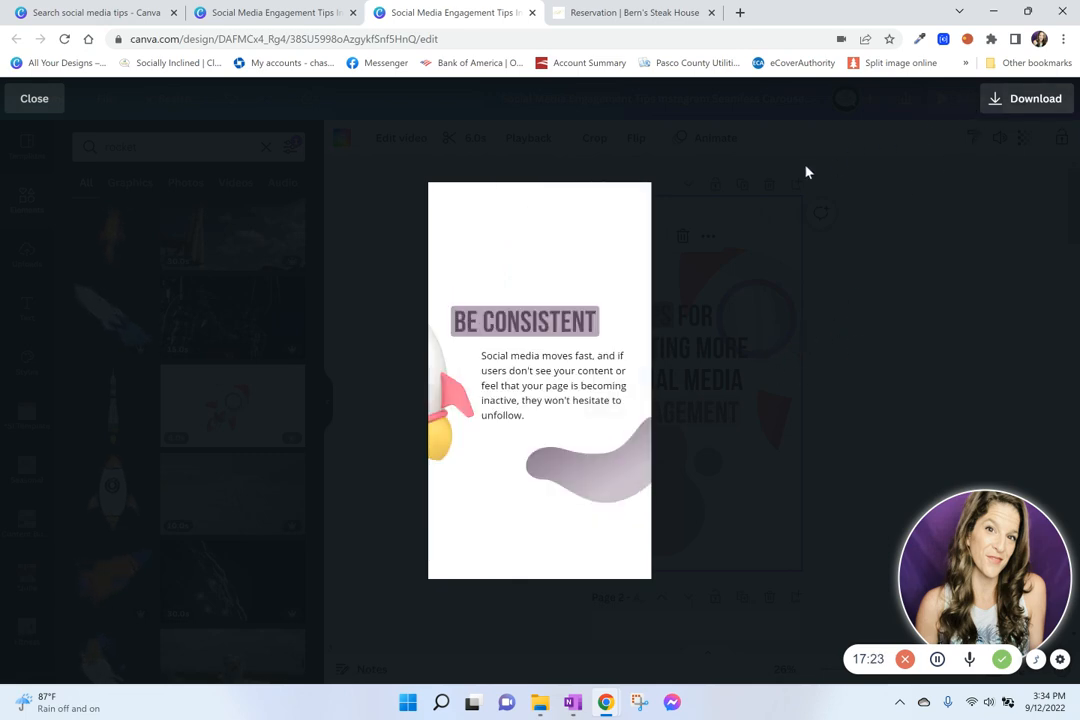
left_click(35, 102)
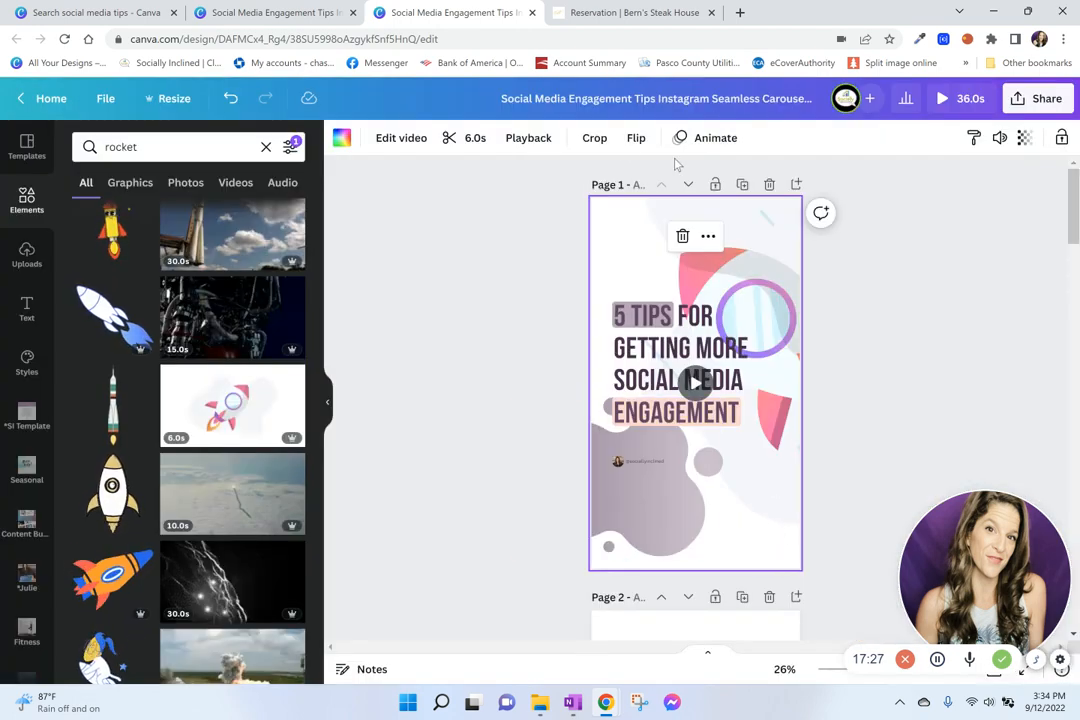
Shift the cropped background rocket video higher and move the purple blob further into the page's lower-left corner
left_click(594, 137)
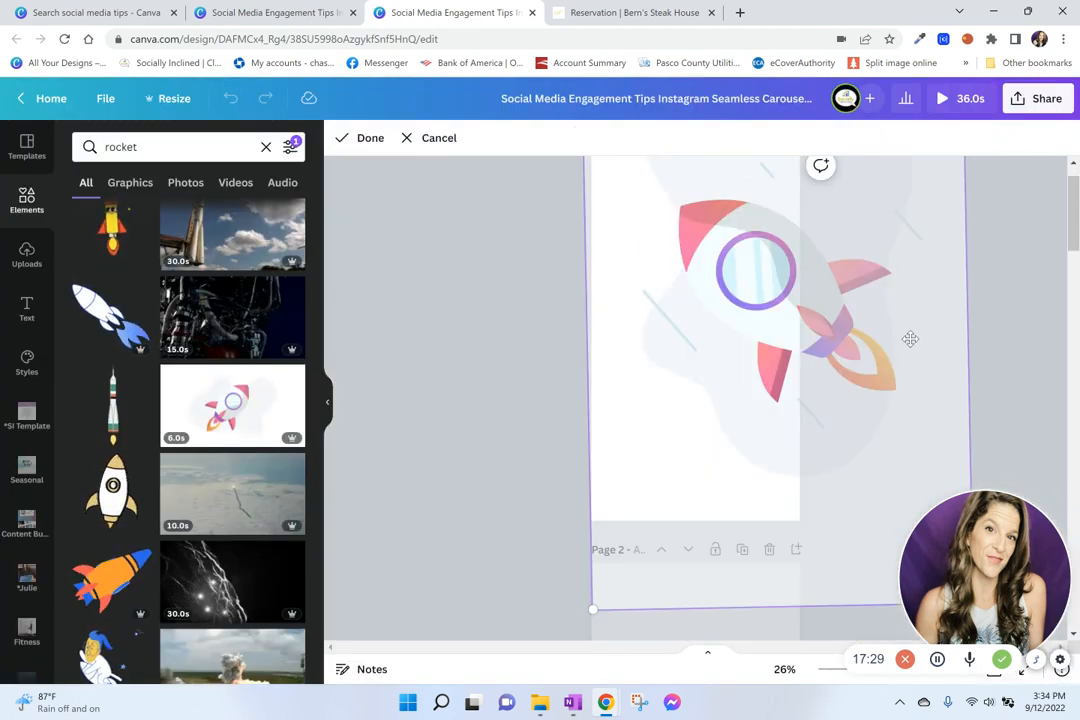
scroll(908, 325, "up", 1)
scroll(825, 284, "down", 1)
scroll(825, 284, "up", 1)
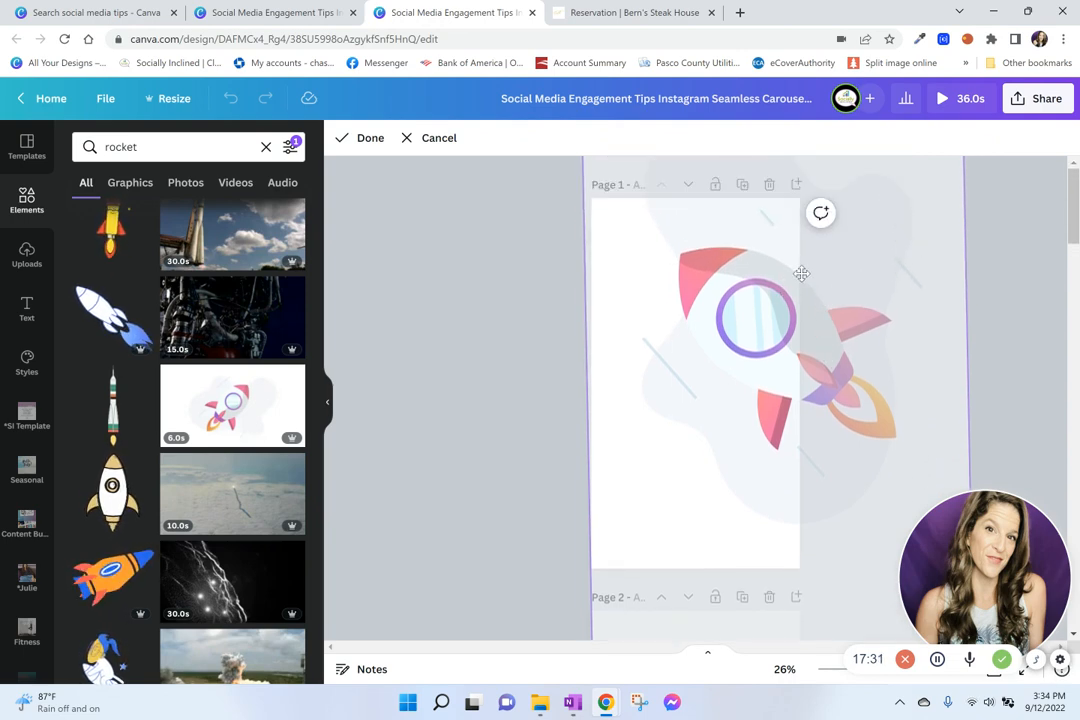
left_click_drag(847, 254, 933, 190)
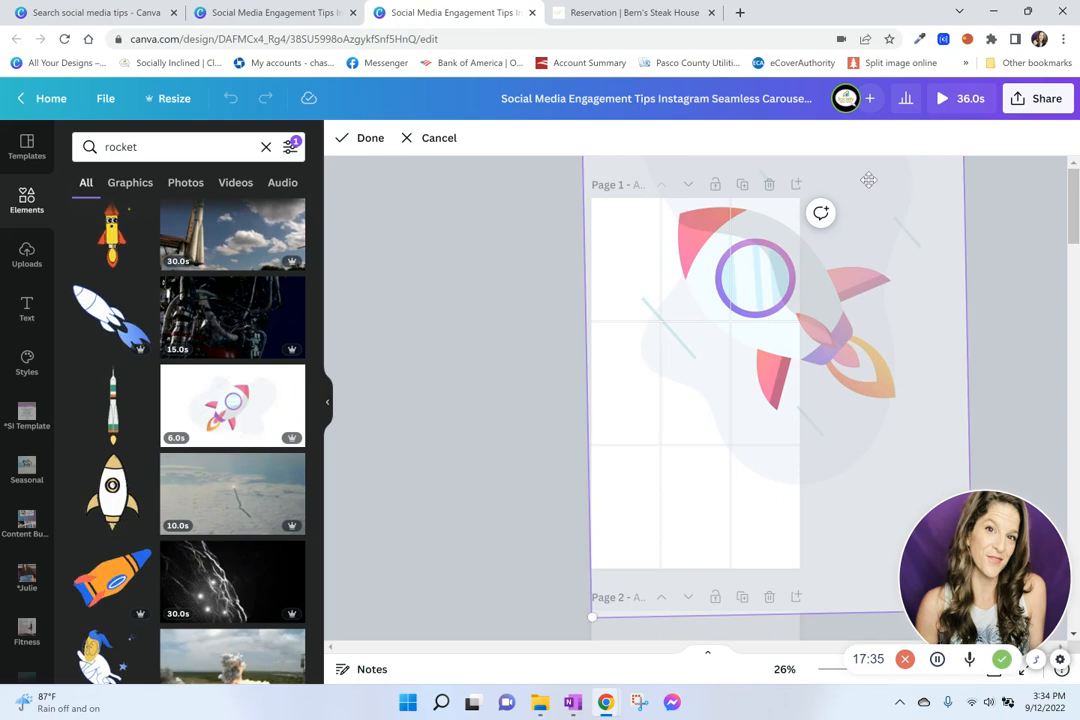
left_click(363, 141)
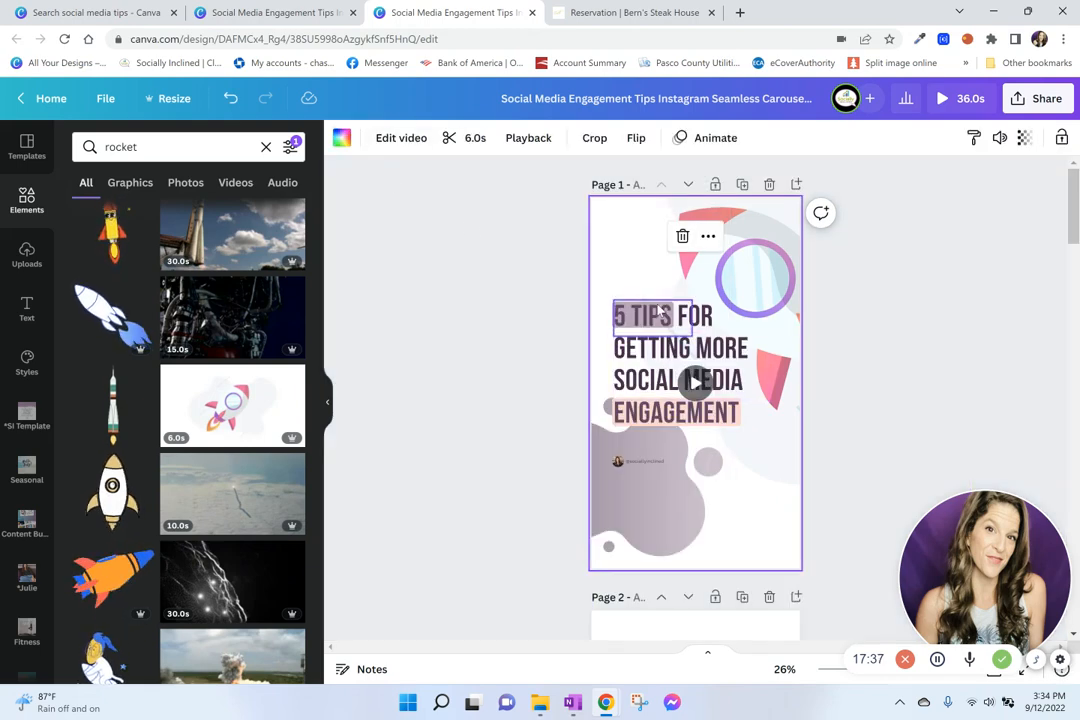
left_click_drag(708, 490, 661, 508)
left_click(737, 530)
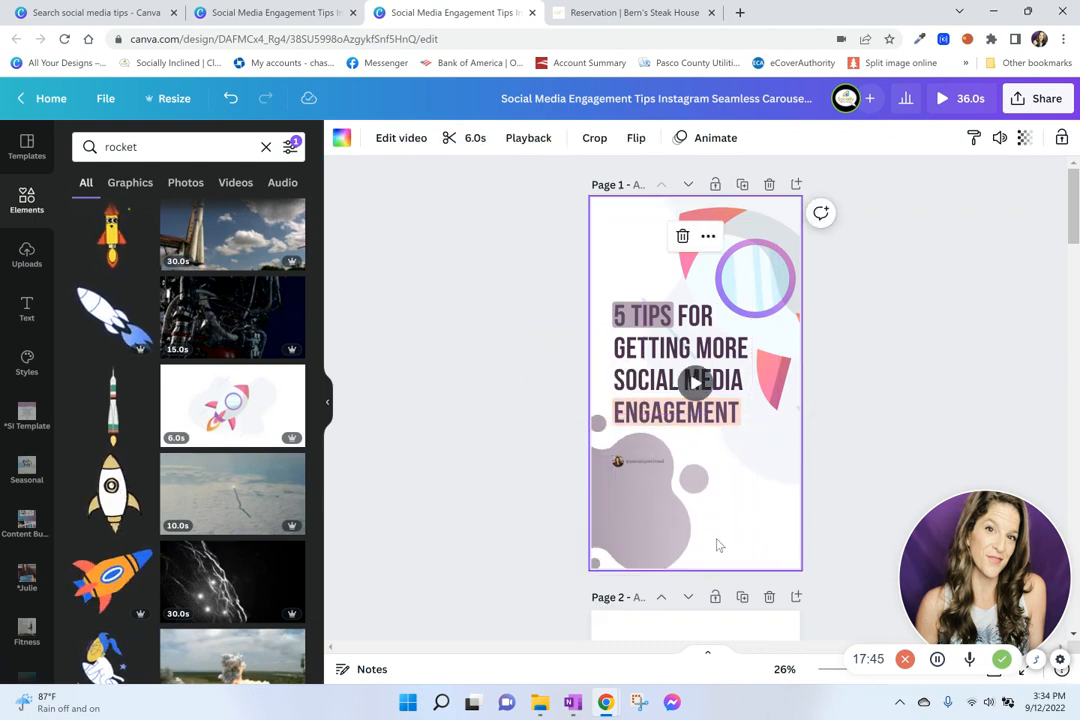
Preview the design's playback through the start of page 2 and return to editing
left_click(942, 98)
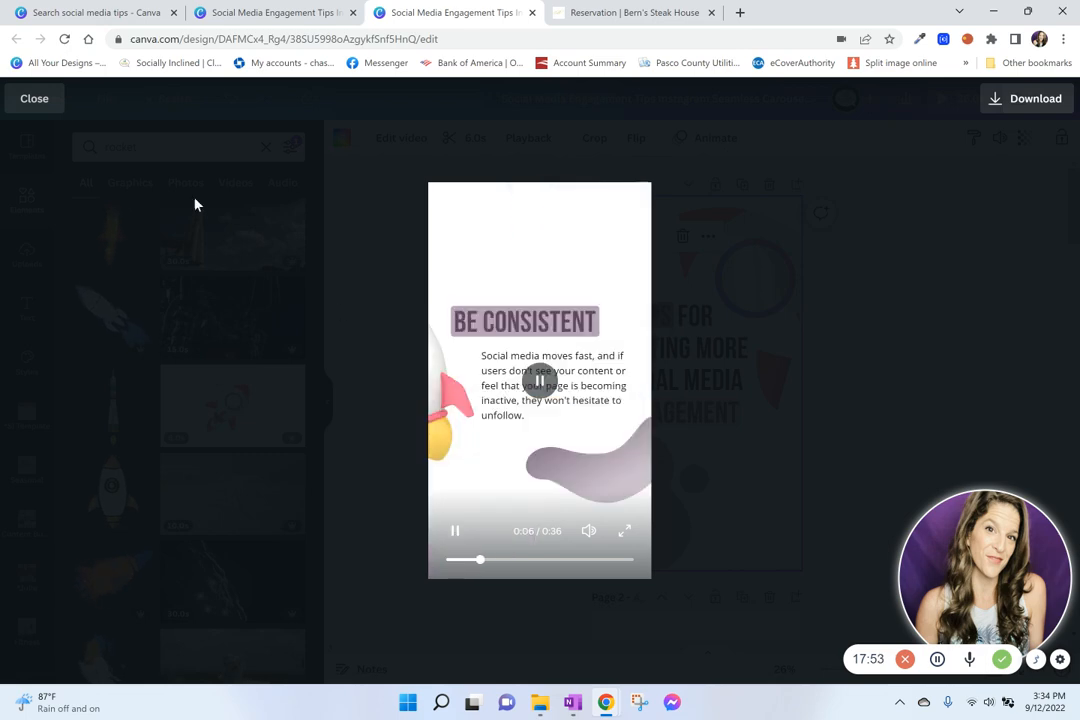
left_click(48, 102)
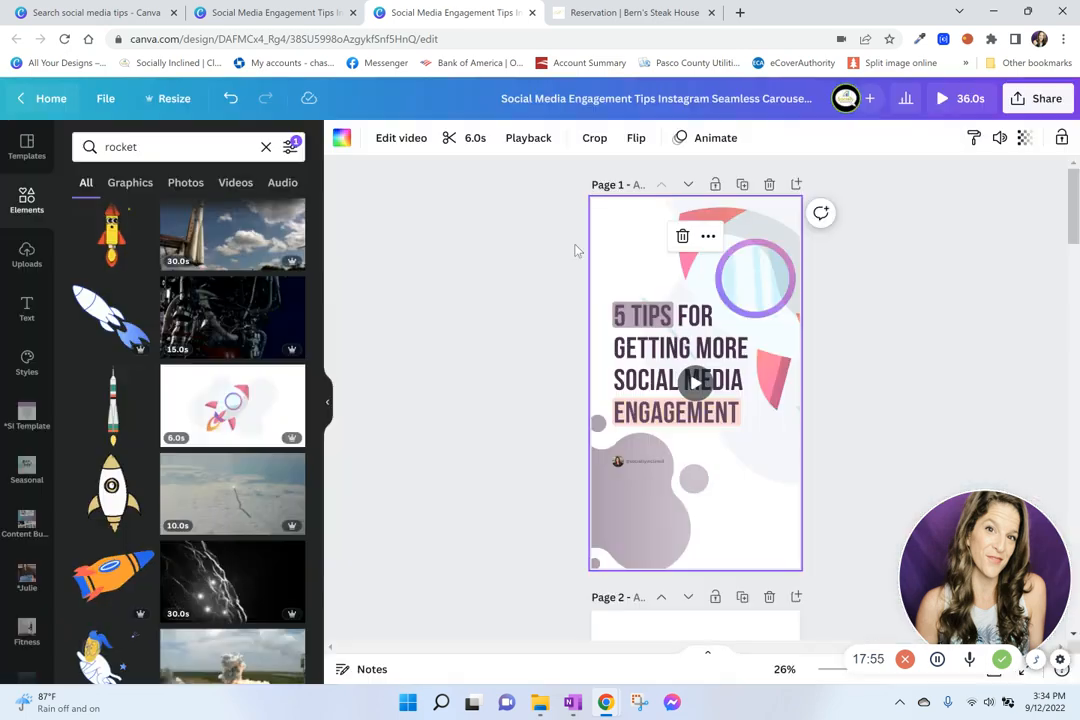
Apply the Burst text animation to the body paragraph below "Be Consistent" on page 2
scroll(770, 376, "down", 5)
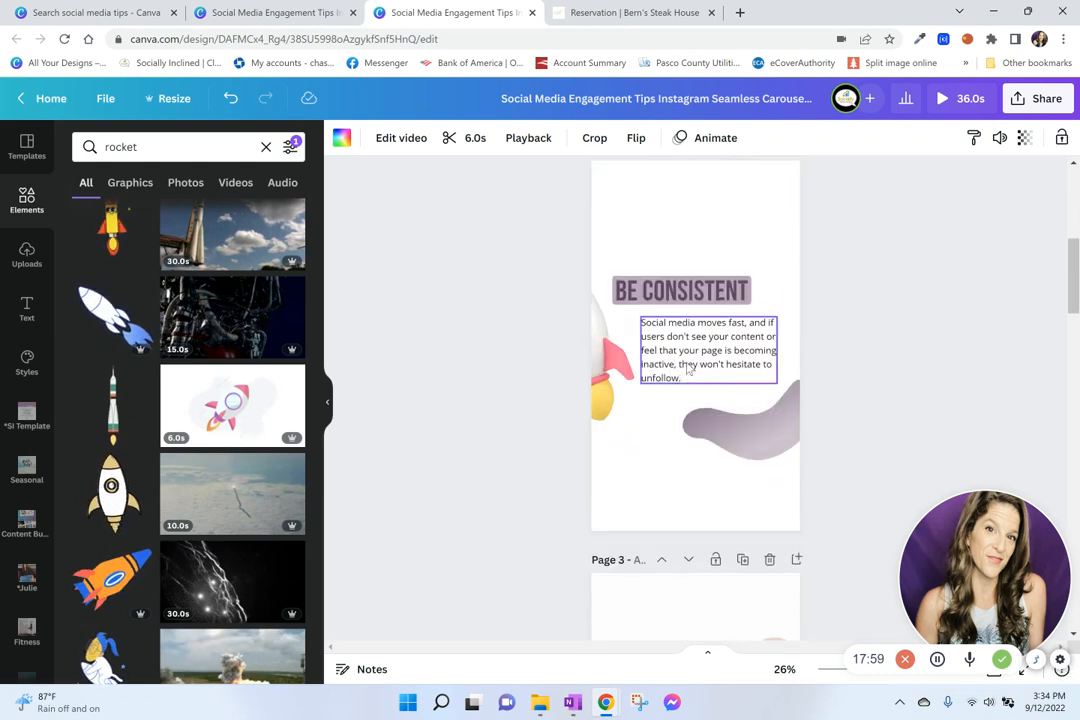
left_click(688, 370)
left_click(696, 378)
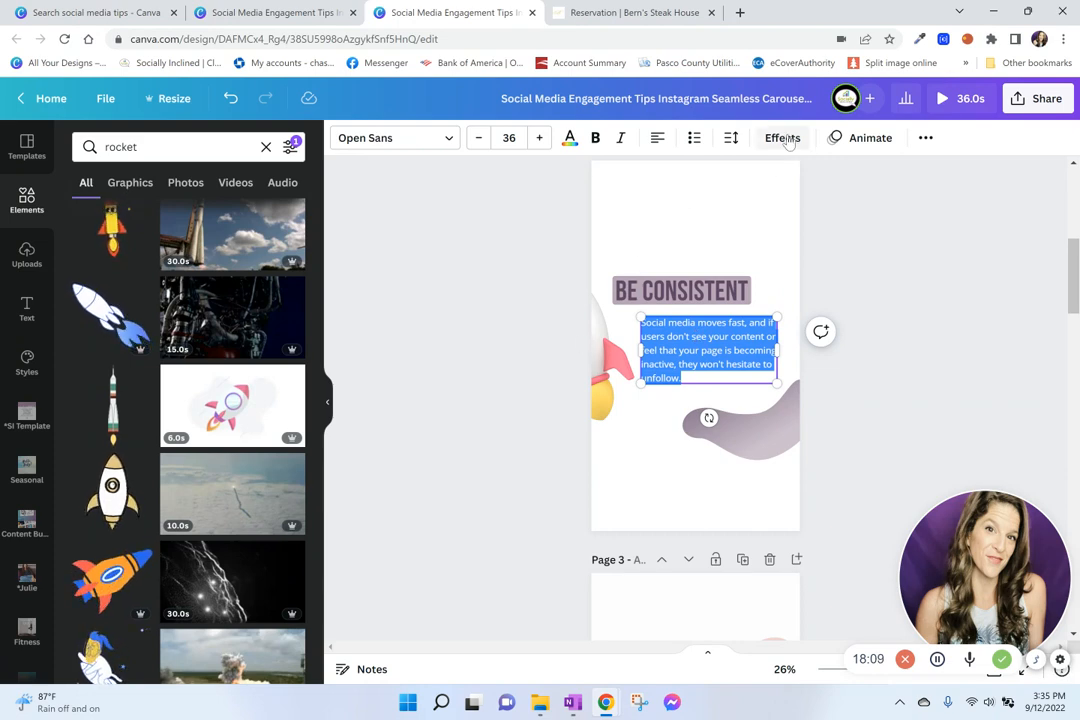
left_click(858, 138)
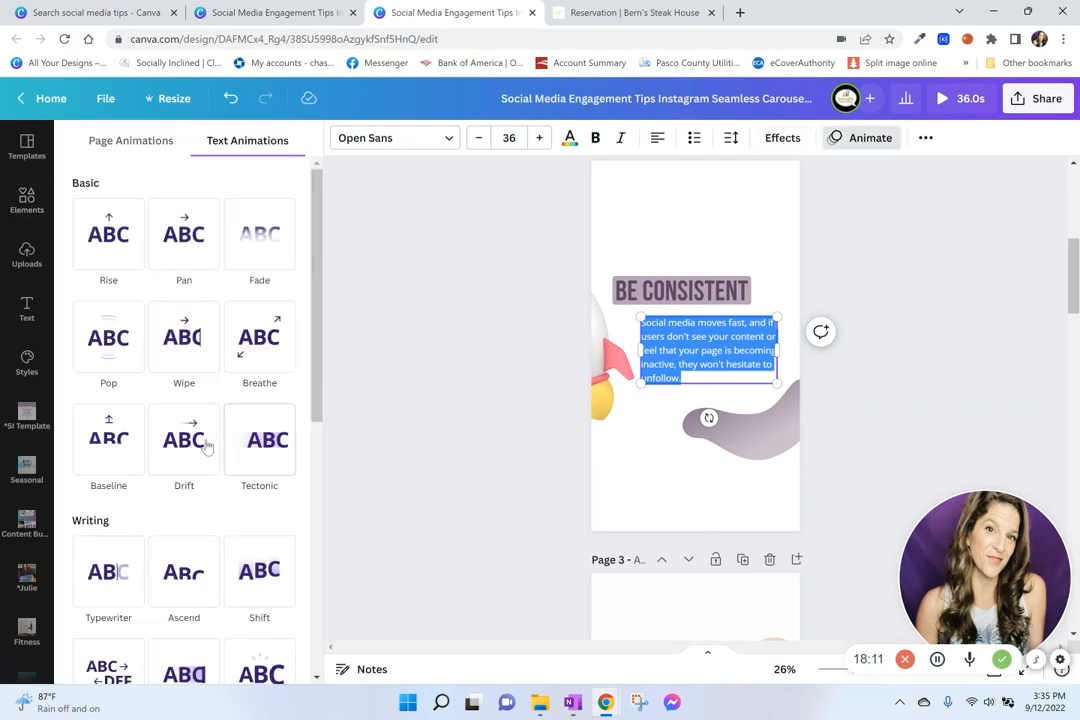
scroll(200, 490, "down", 1)
scroll(176, 441, "down", 1)
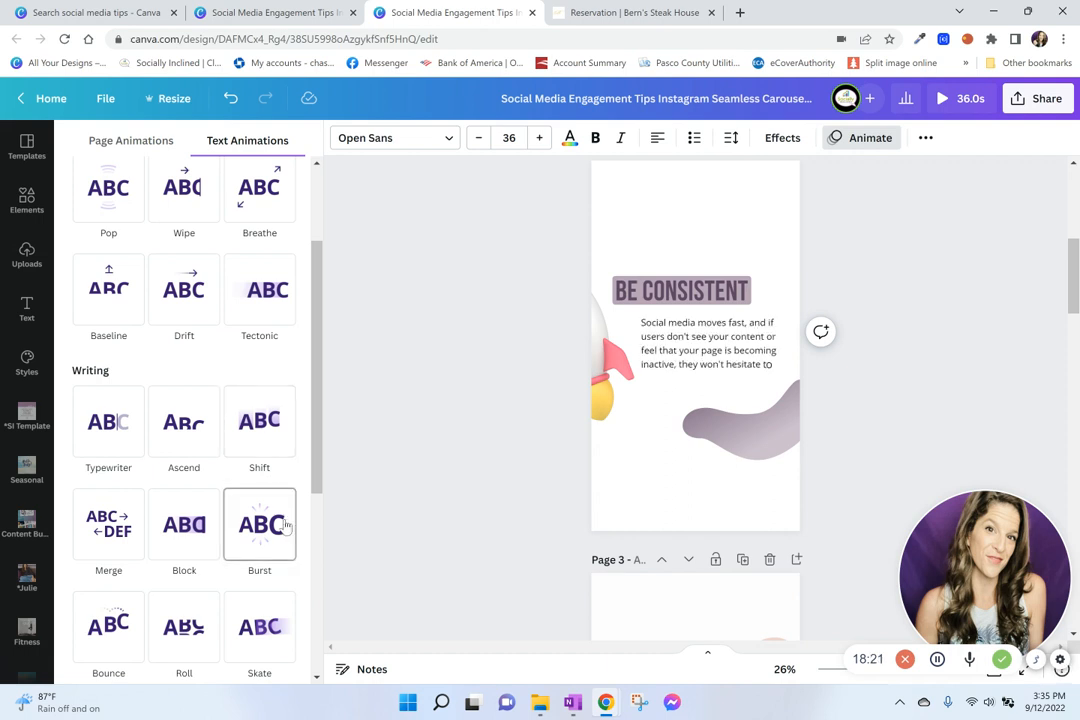
scroll(277, 527, "down", 1)
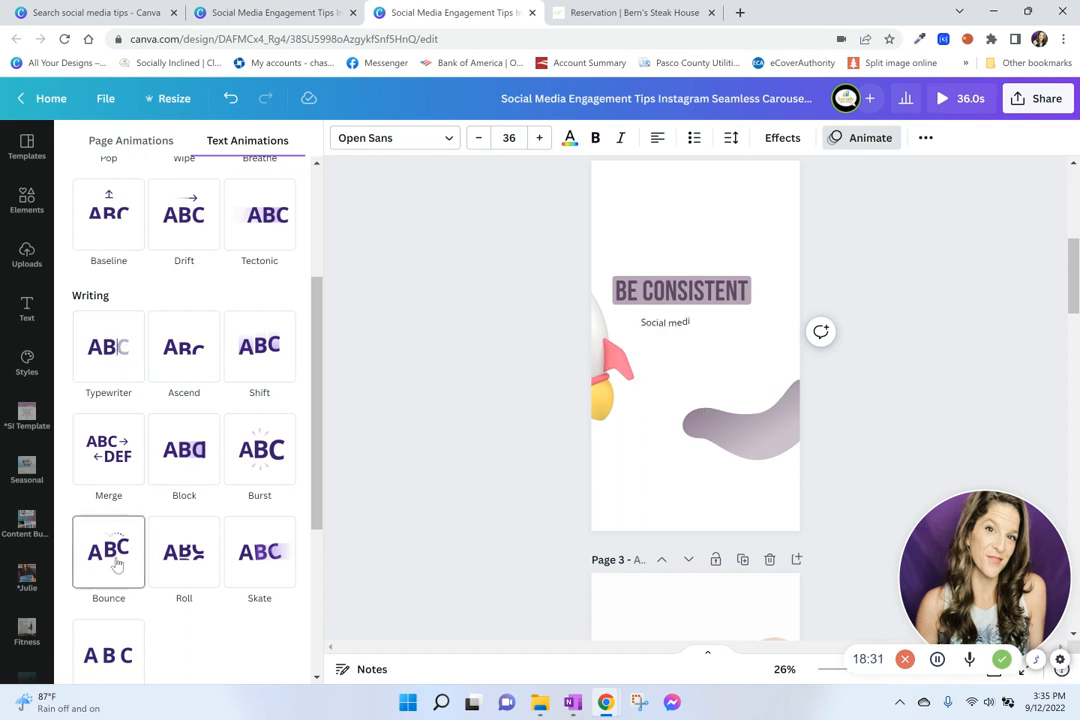
left_click(253, 467)
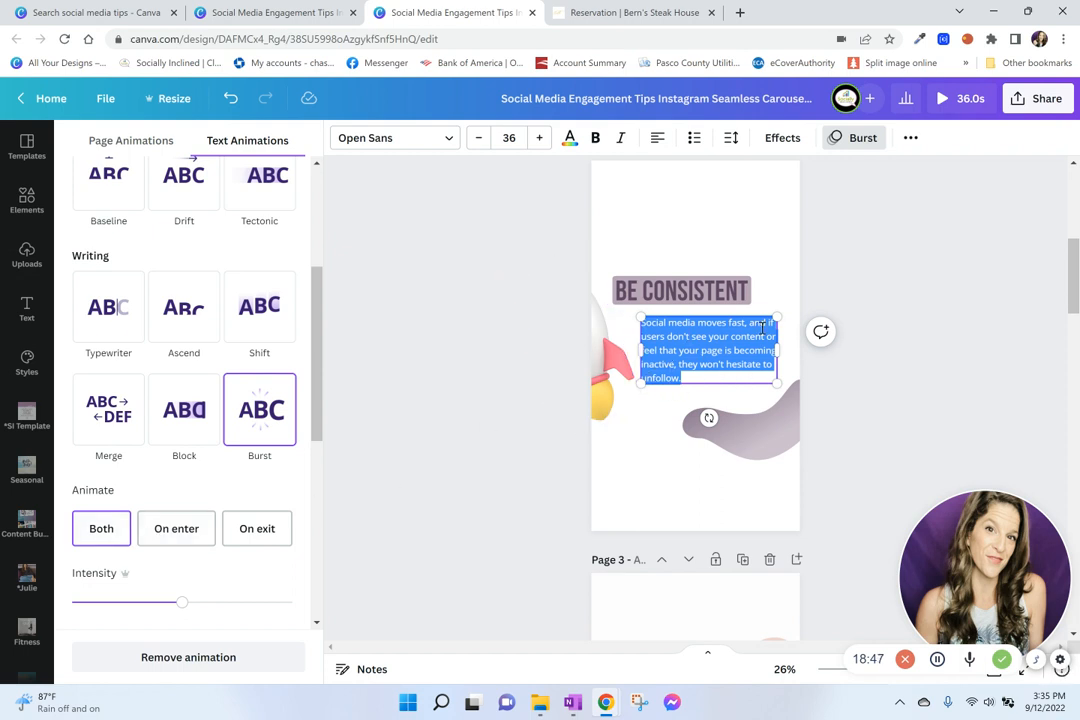
Set the page 2 paragraph's Burst animation to play on enter only and lower its intensity to about one fifth of the scale
left_click(168, 536)
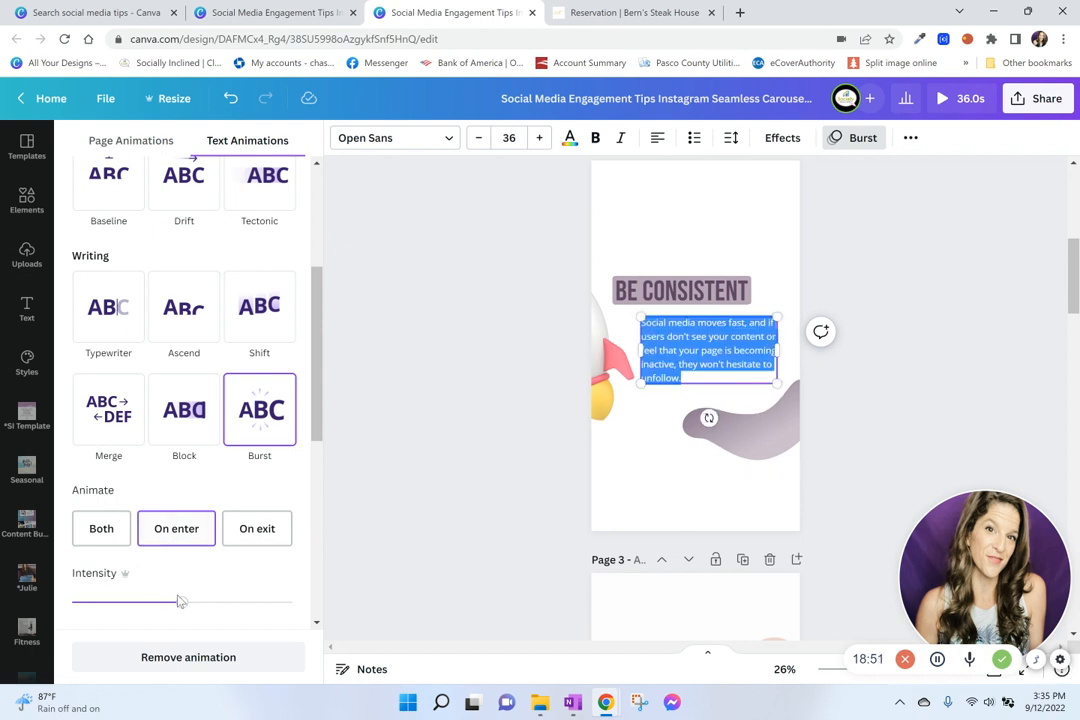
left_click_drag(115, 617, 122, 610)
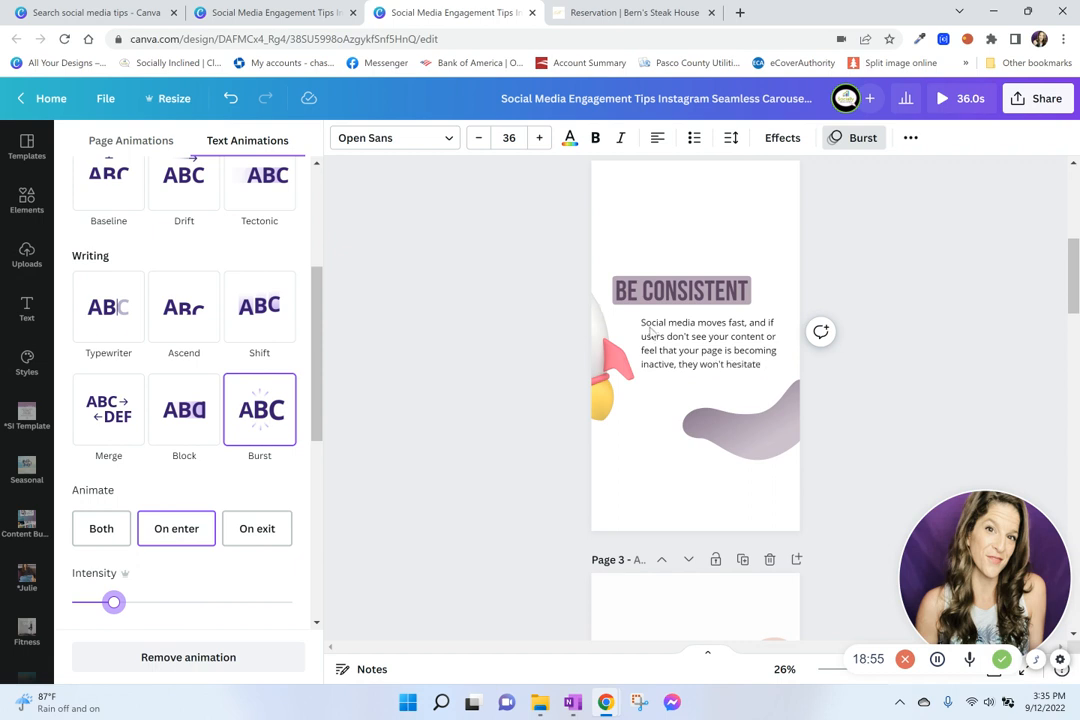
double_click(705, 328)
Compare pages 1 and 2, and slightly enlarge the partly visible rocket graphic at page 2's left edge
scroll(737, 343, "up", 5)
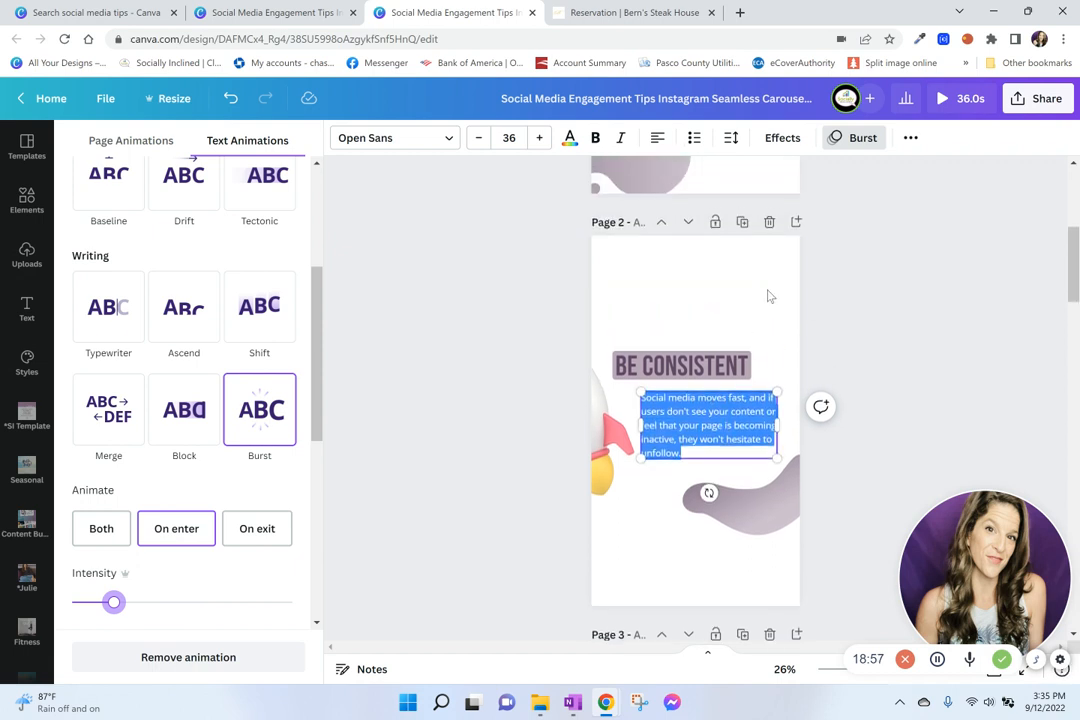
scroll(785, 322, "down", 3)
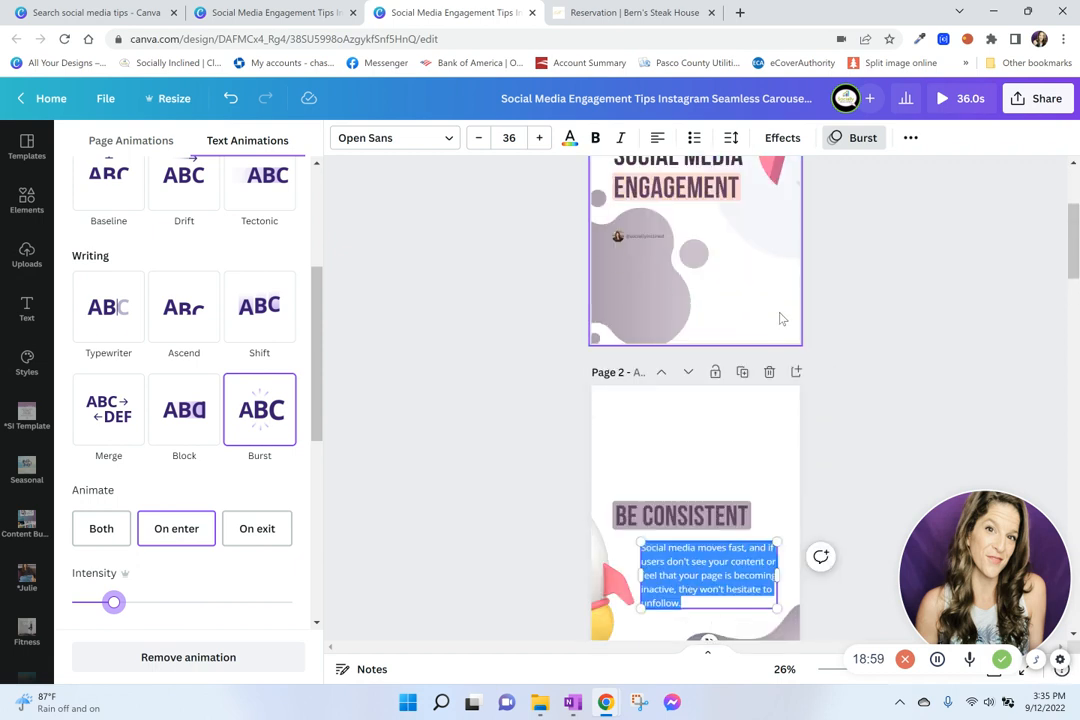
scroll(784, 314, "down", 2)
scroll(781, 297, "up", 4)
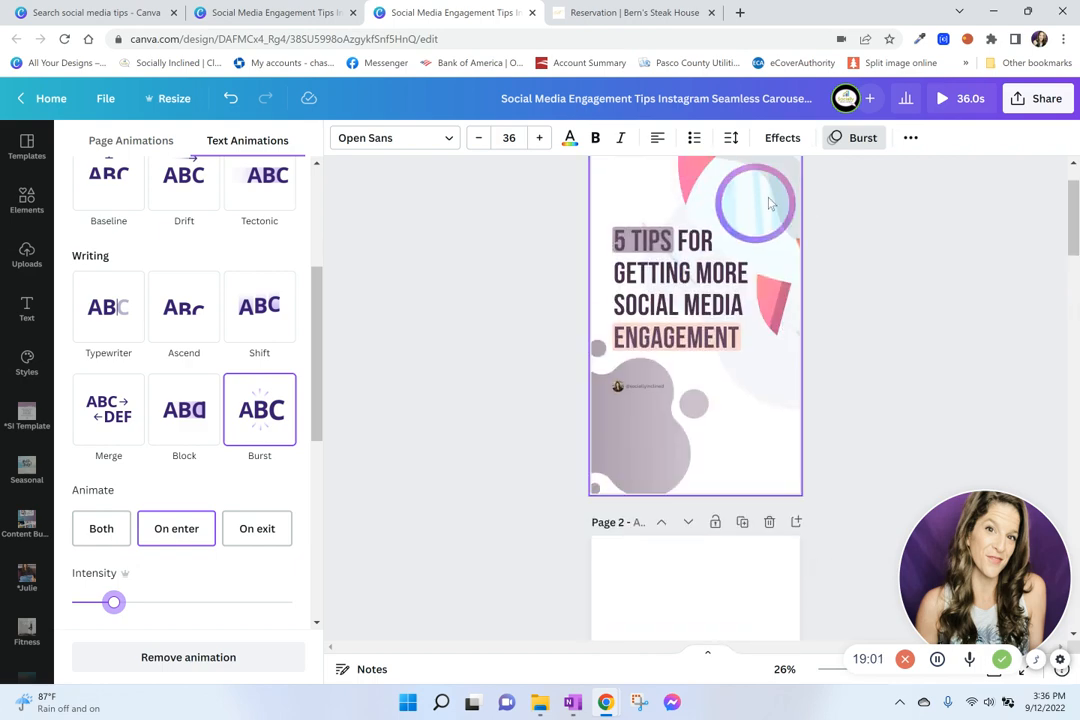
scroll(735, 305, "down", 5)
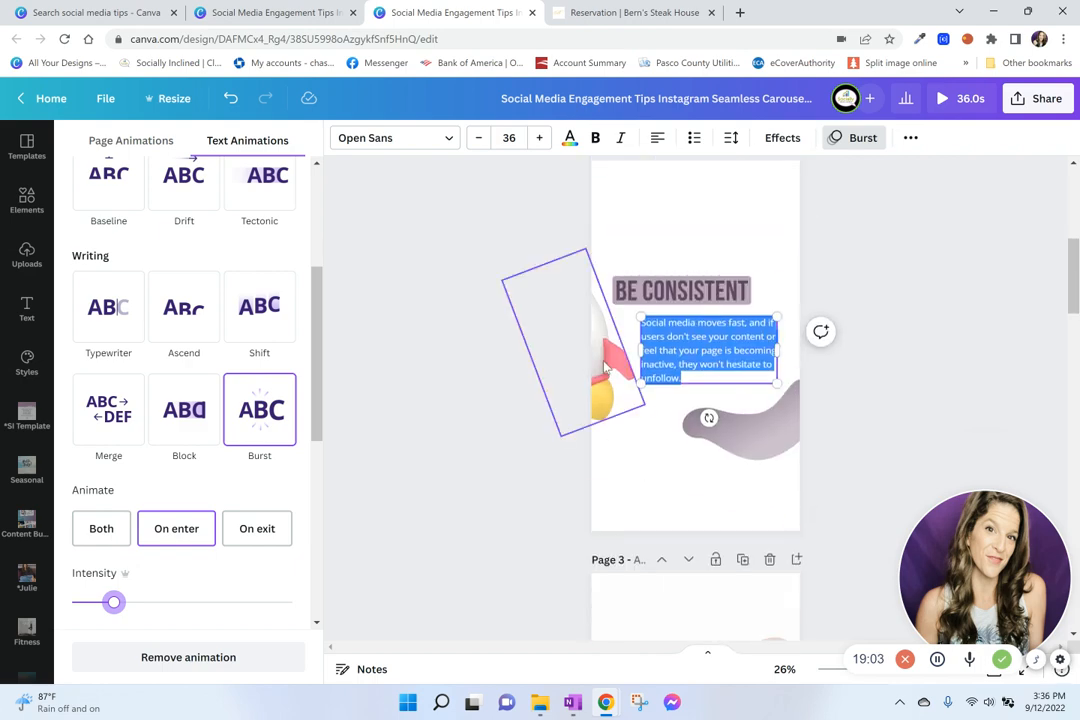
scroll(607, 399, "up", 5)
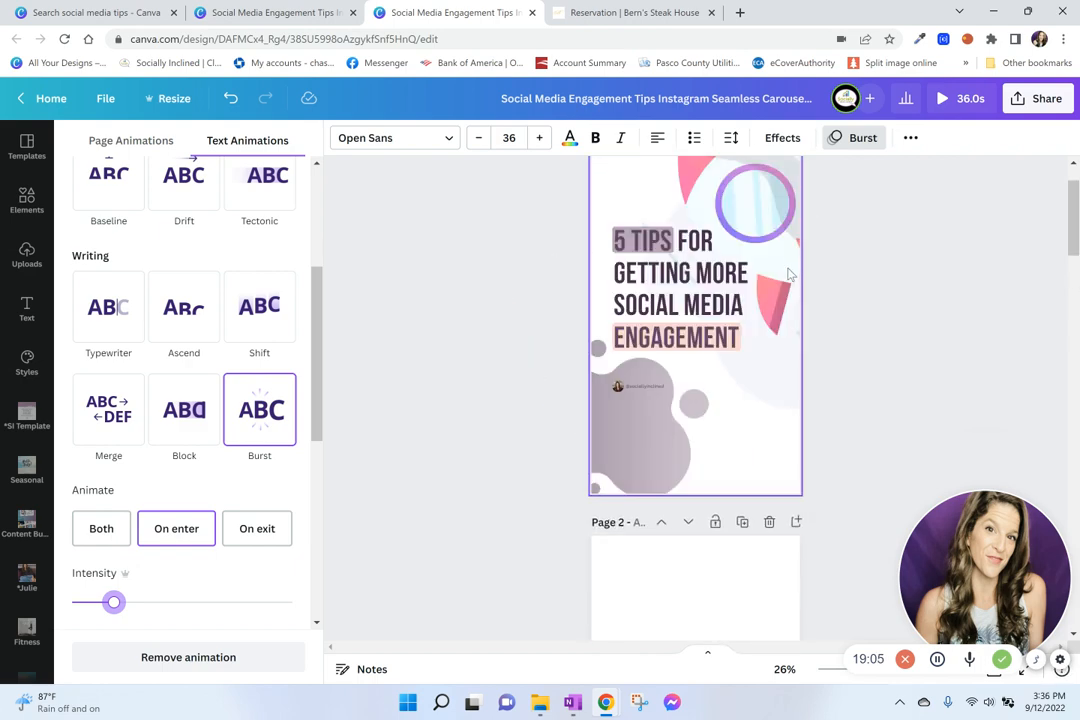
scroll(781, 293, "down", 5)
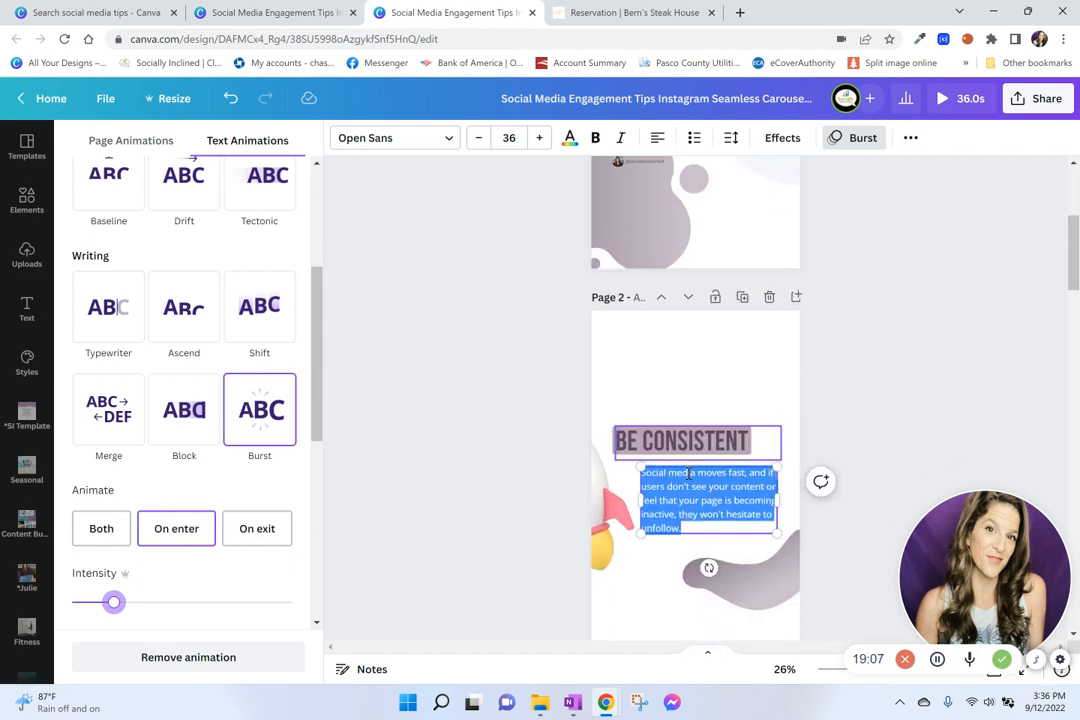
left_click(601, 536)
mouse_move(560, 601)
left_mouse_down()
mouse_move(556, 633)
mouse_move(557, 611)
left_mouse_up()
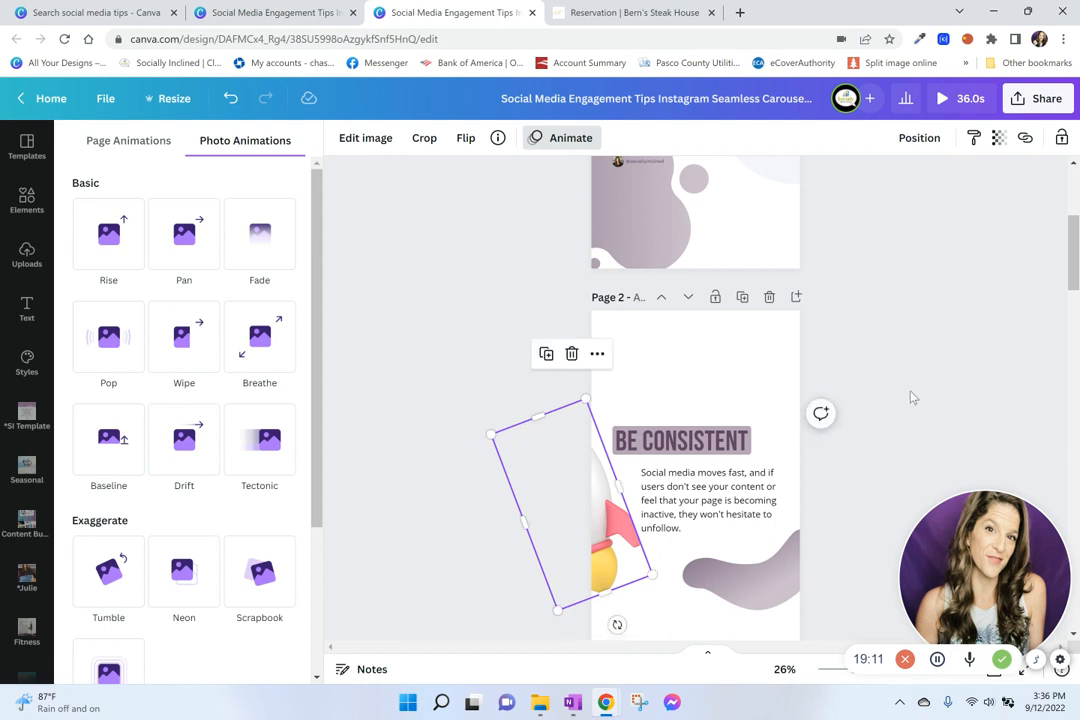
Apply the Burst text animation, playing on enter, to the body paragraph below "Ask Questions" on page 3
scroll(911, 390, "down", 3)
left_click(710, 338)
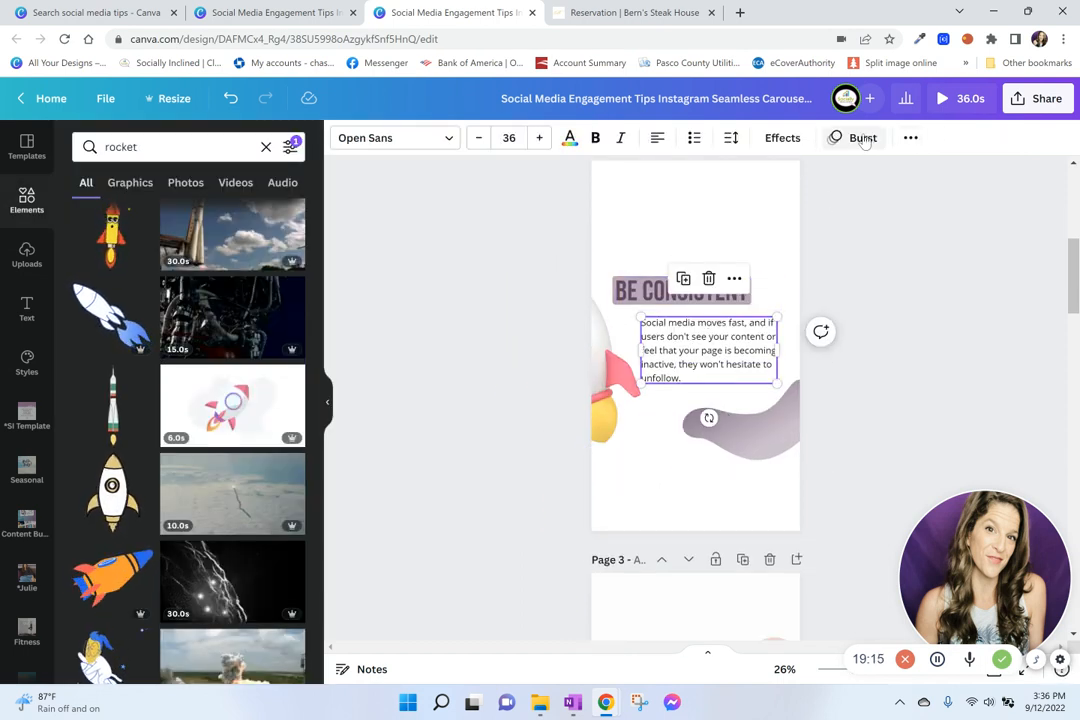
scroll(725, 385, "down", 5)
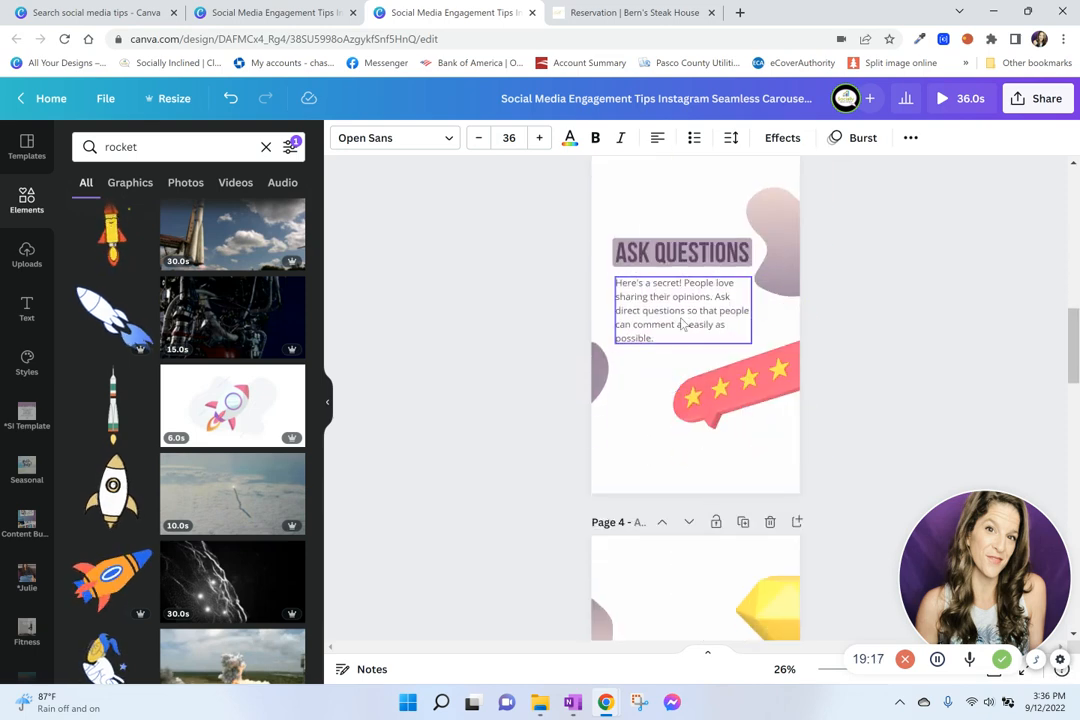
left_click(683, 322)
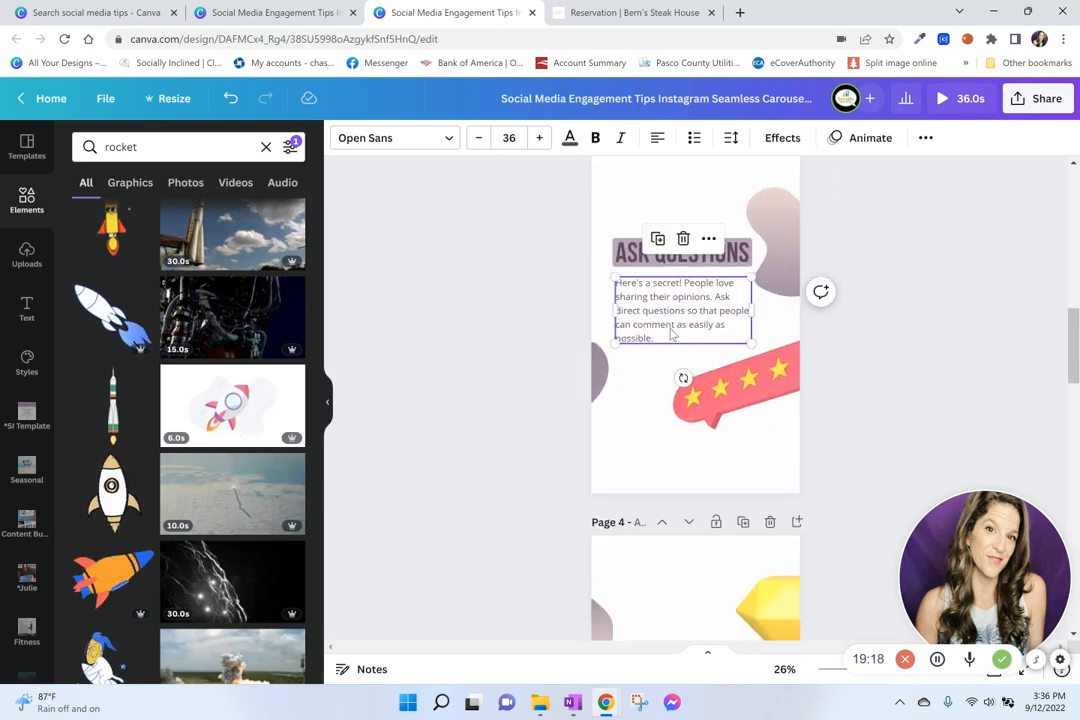
left_click(853, 139)
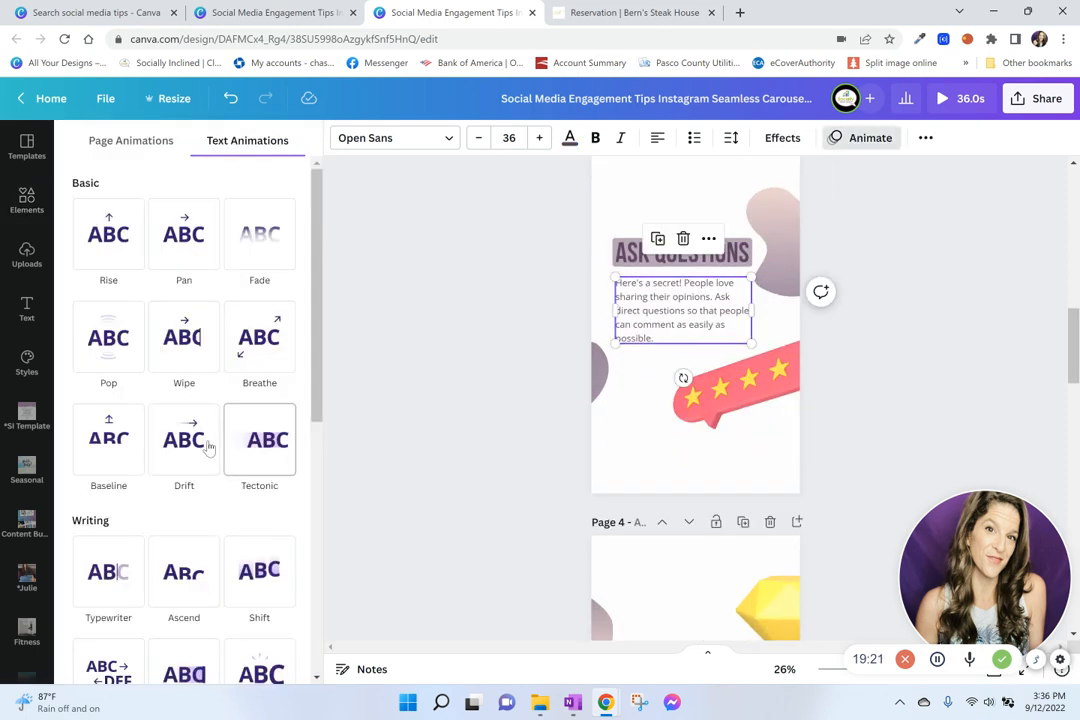
scroll(208, 448, "down", 3)
left_click(260, 523)
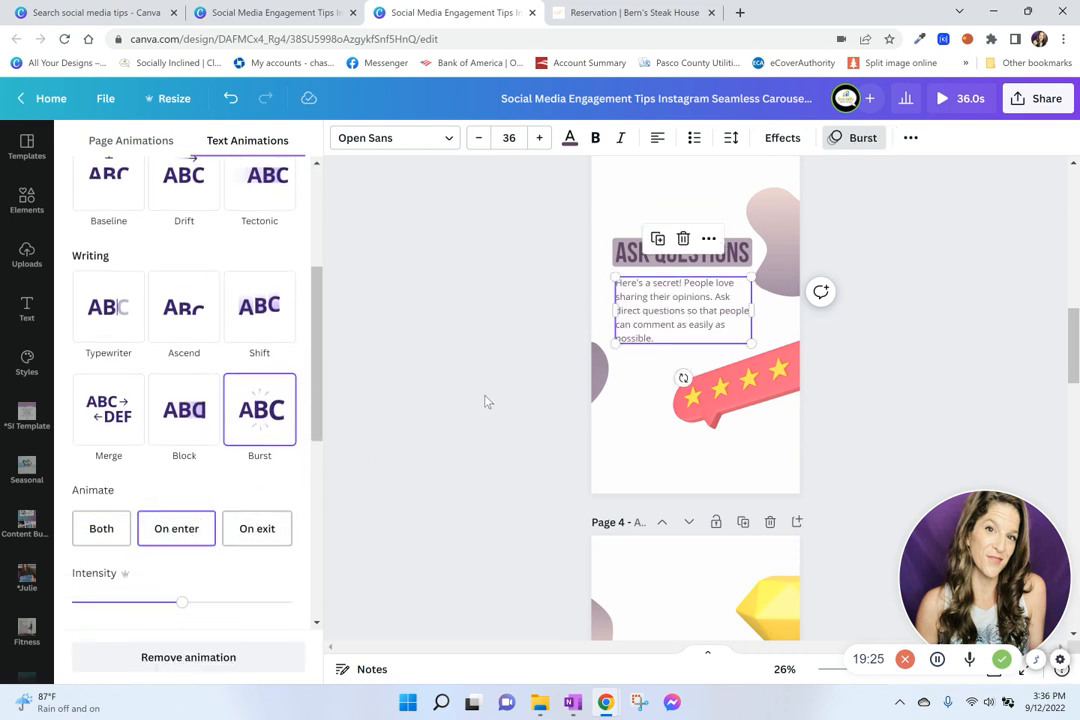
Change the body paragraph on page 3 to black from the document colors
double_click(683, 327)
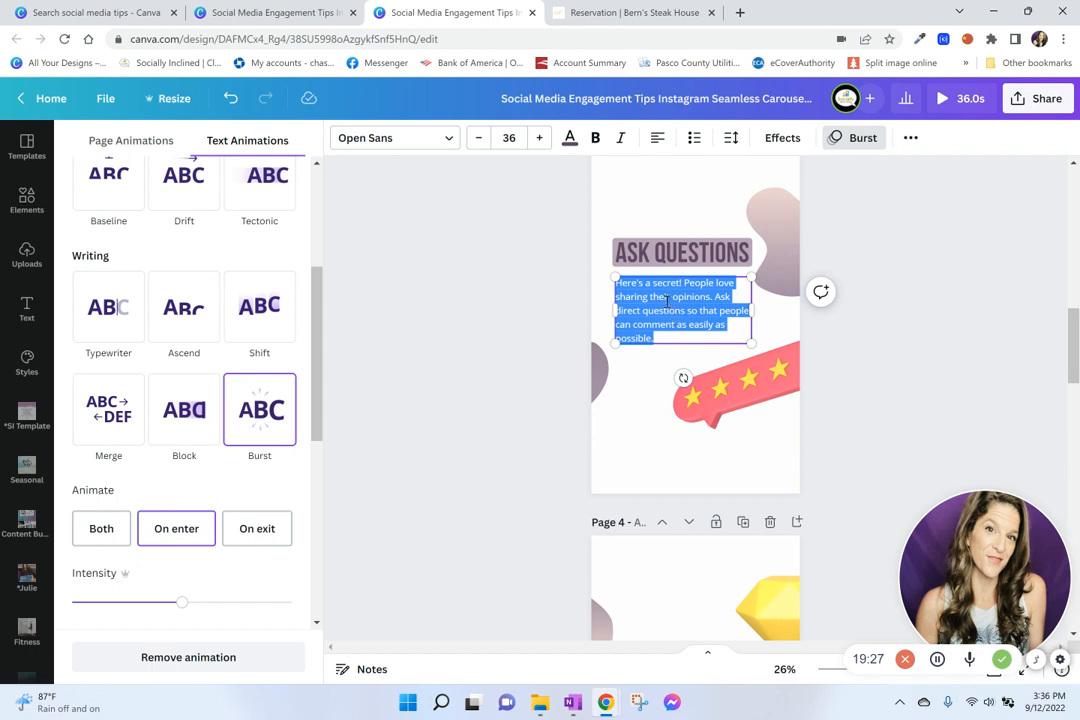
left_click(570, 137)
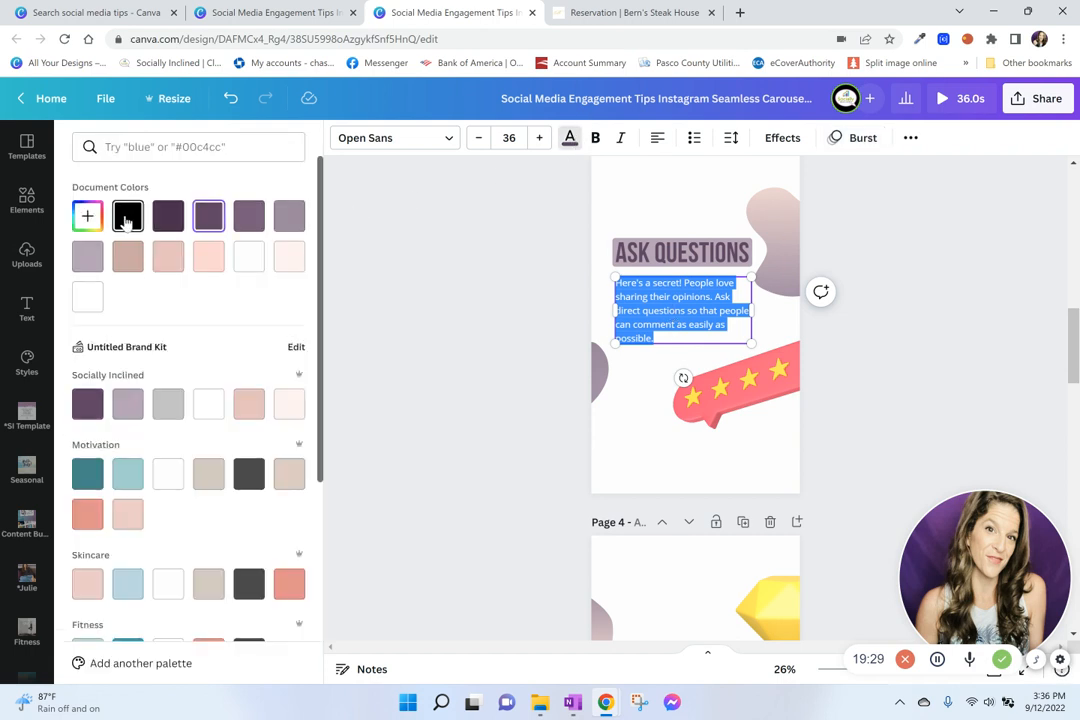
left_click(126, 218)
left_click(681, 345)
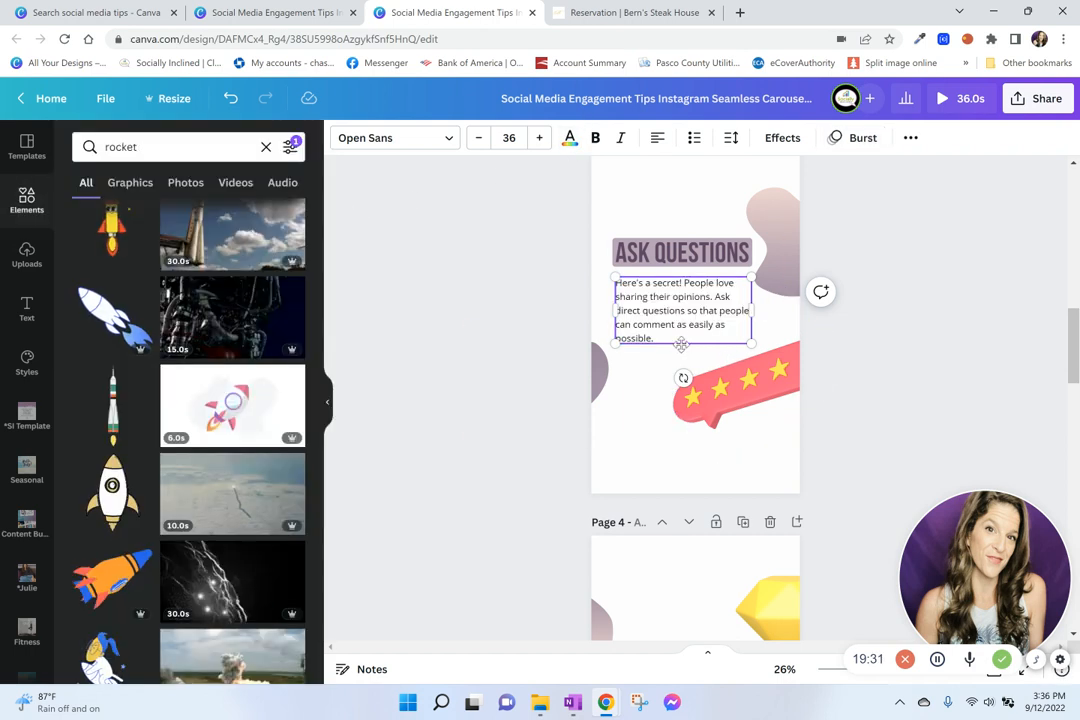
Apply the Burst text animation to the "Engagement-focused posts" paragraph on page 4
scroll(688, 322, "down", 2)
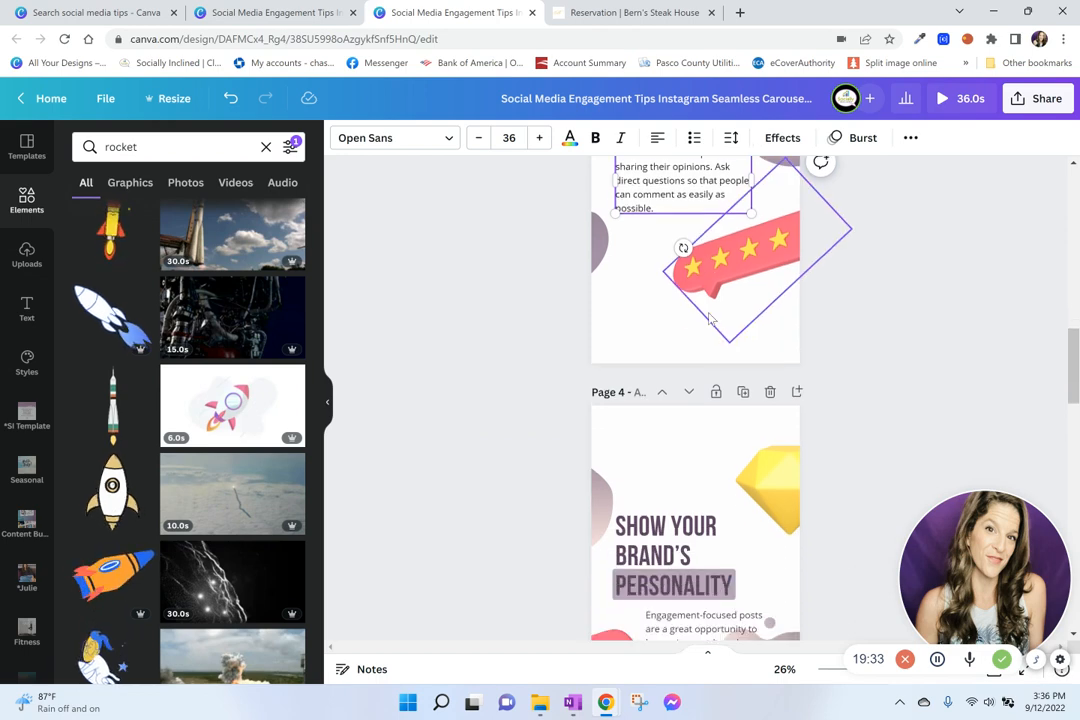
scroll(709, 318, "down", 5)
left_click(700, 309)
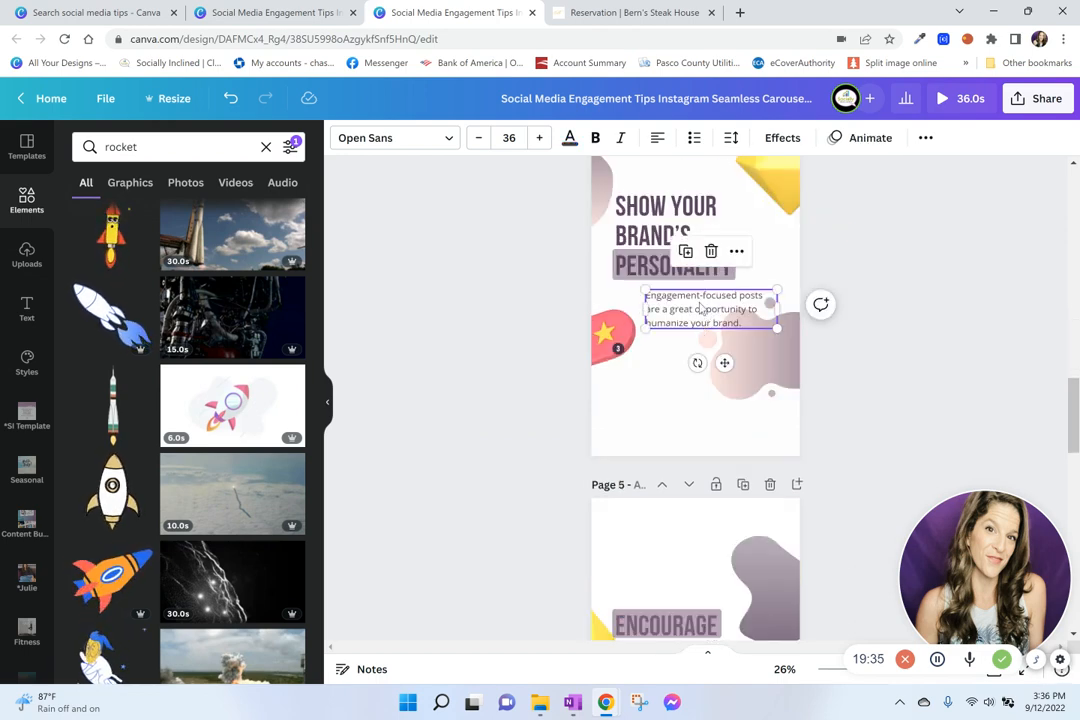
left_click(866, 137)
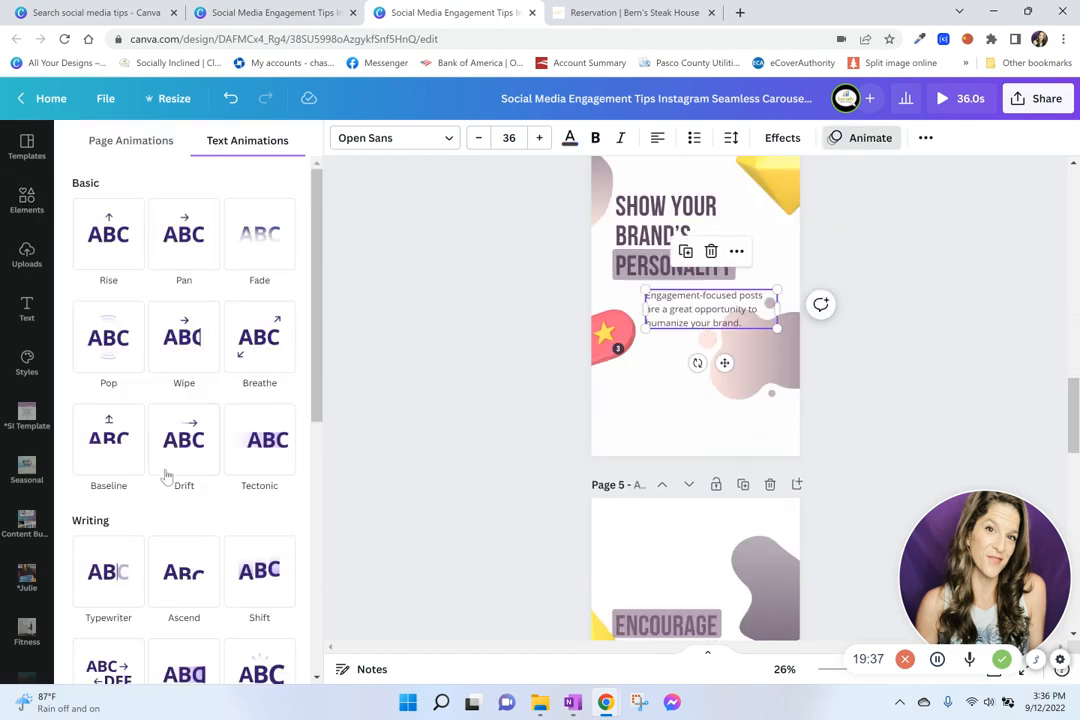
scroll(207, 535, "down", 3)
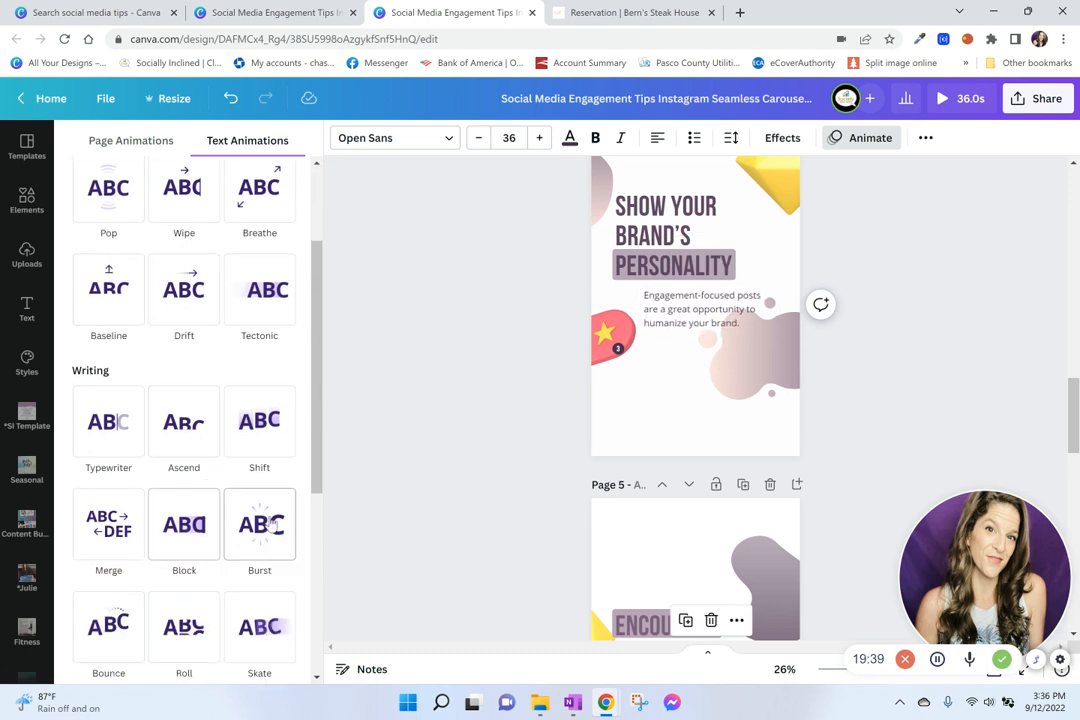
left_click(270, 522)
scroll(270, 522, "down", 1)
left_click(272, 453)
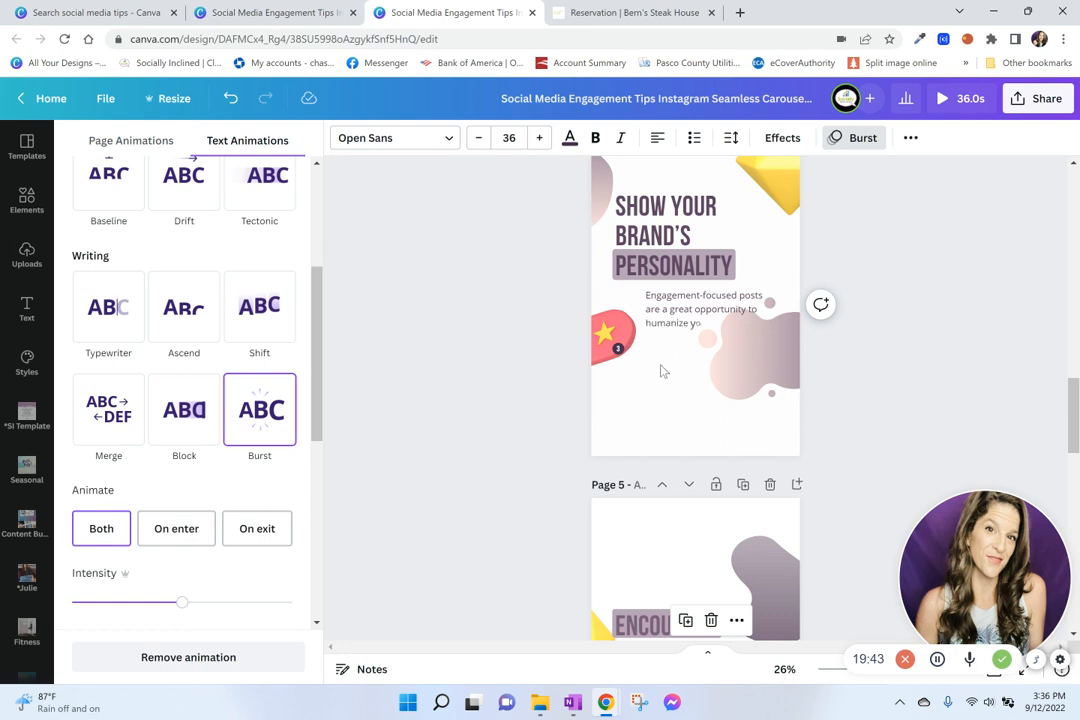
left_click(688, 316)
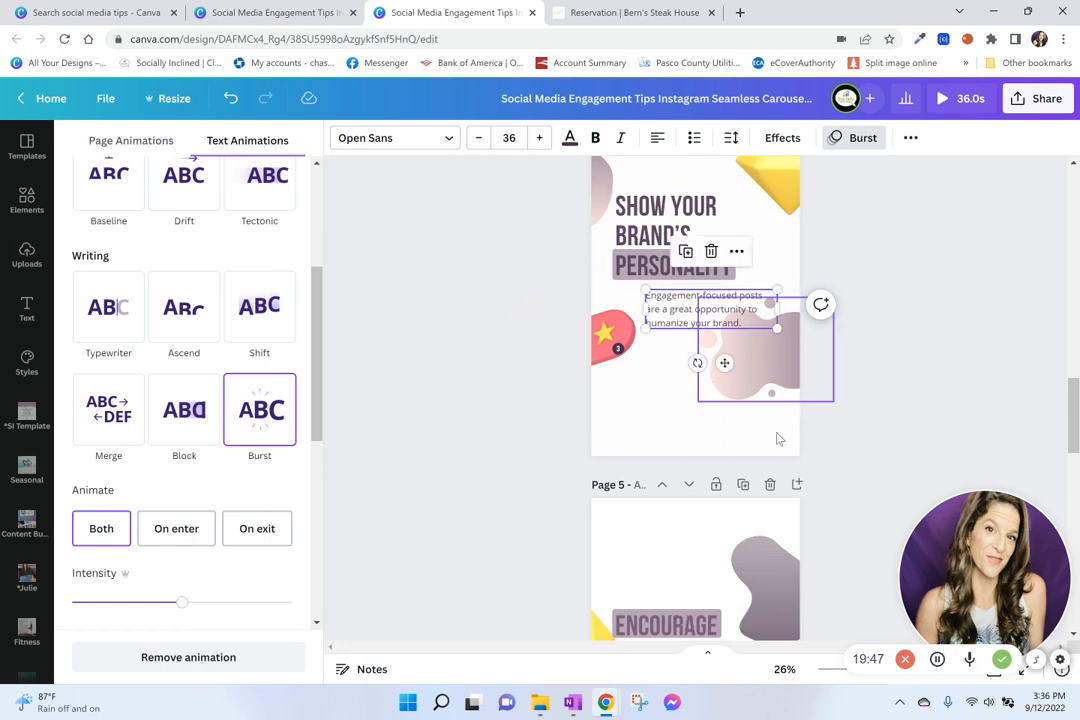
Nudge the pink-purple blob on page 4 slightly down and right, and delete the small number 3 with its dark circle
left_click_drag(767, 370, 771, 368)
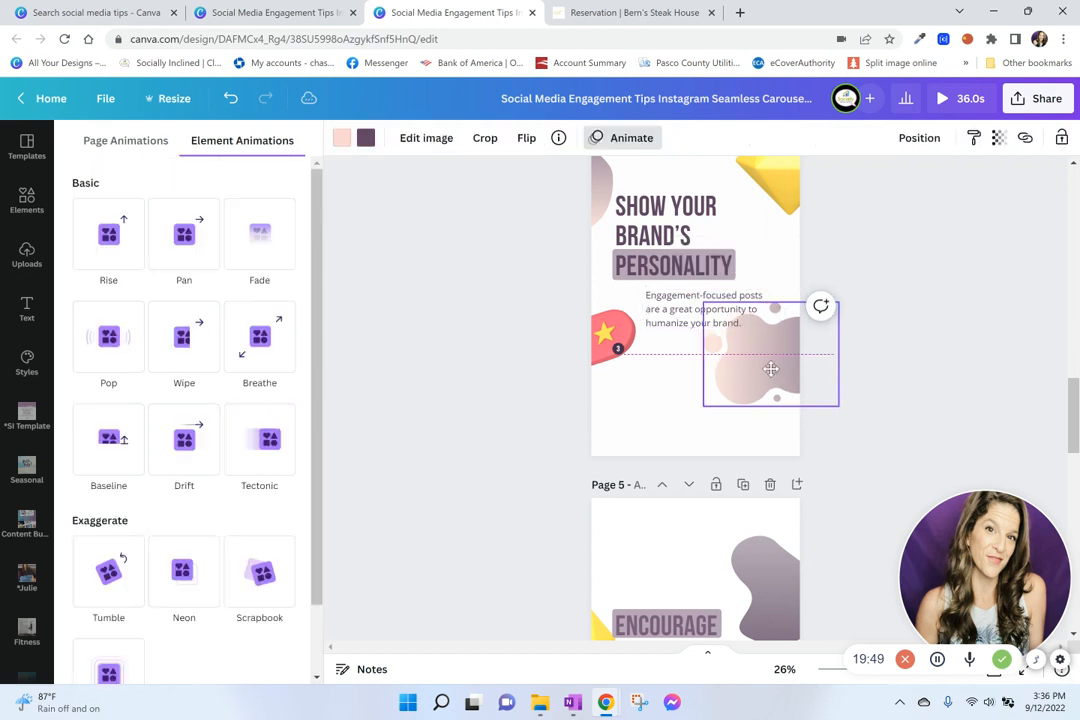
left_click(619, 349)
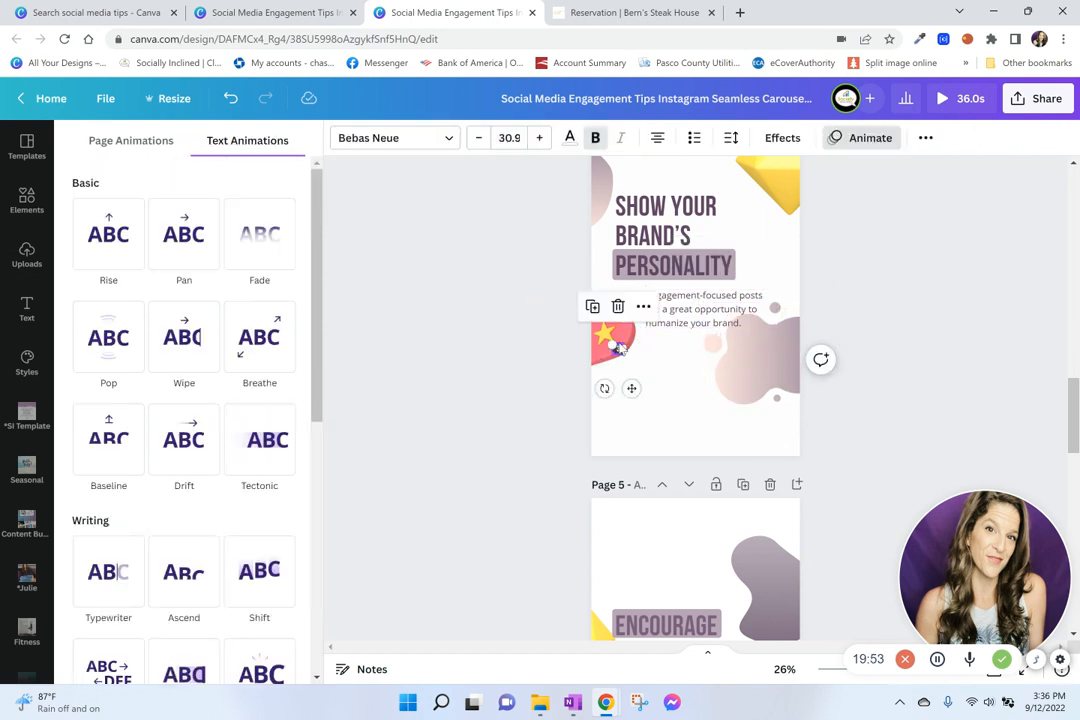
key("Delete")
left_click(619, 352)
key("Delete")
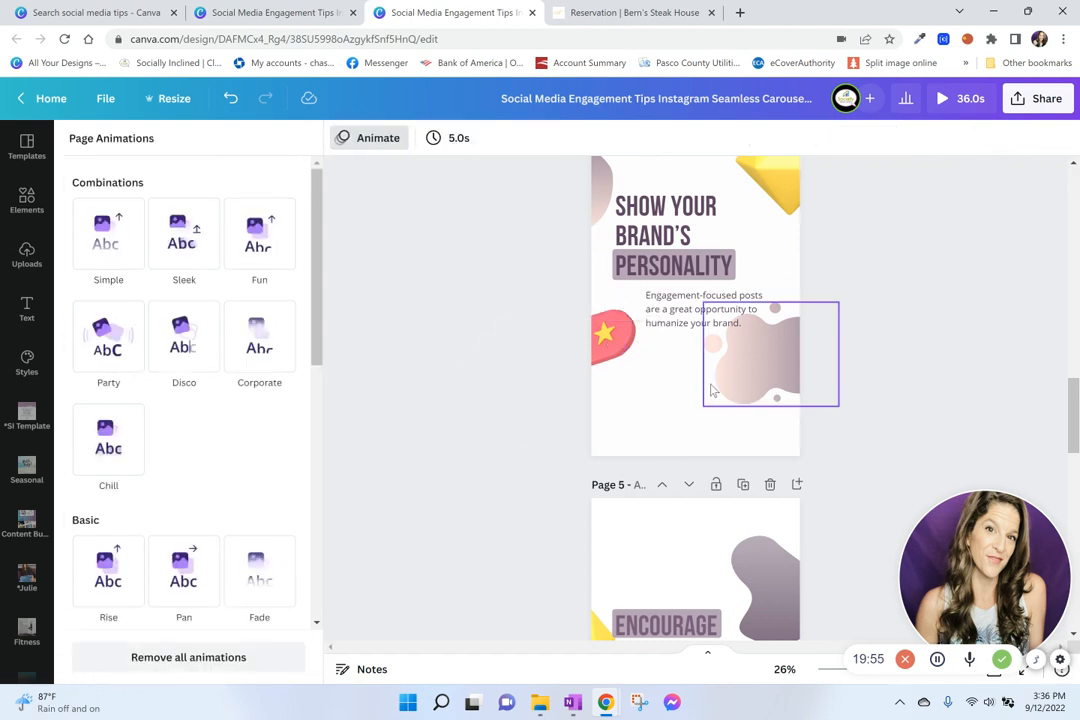
Delete the yellow diamond graphic beside the "Show Your Brand's Personality" heading on page 4
scroll(712, 390, "up", 3)
scroll(726, 387, "down", 1)
left_click(781, 320)
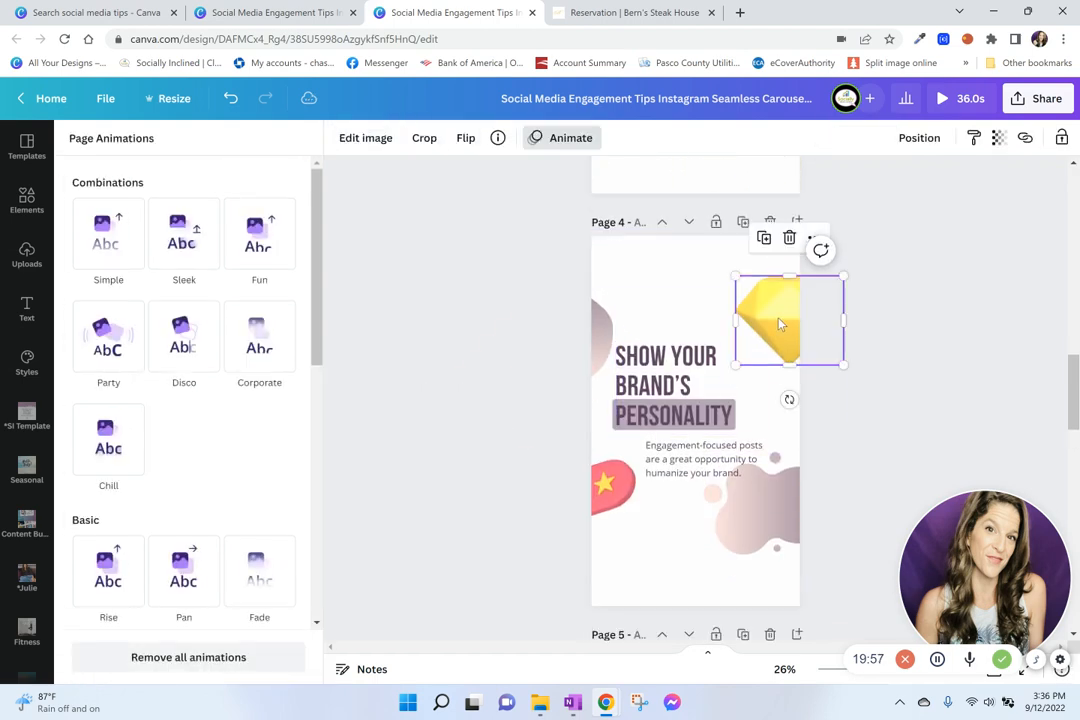
scroll(780, 360, "up", 5)
scroll(776, 397, "down", 3)
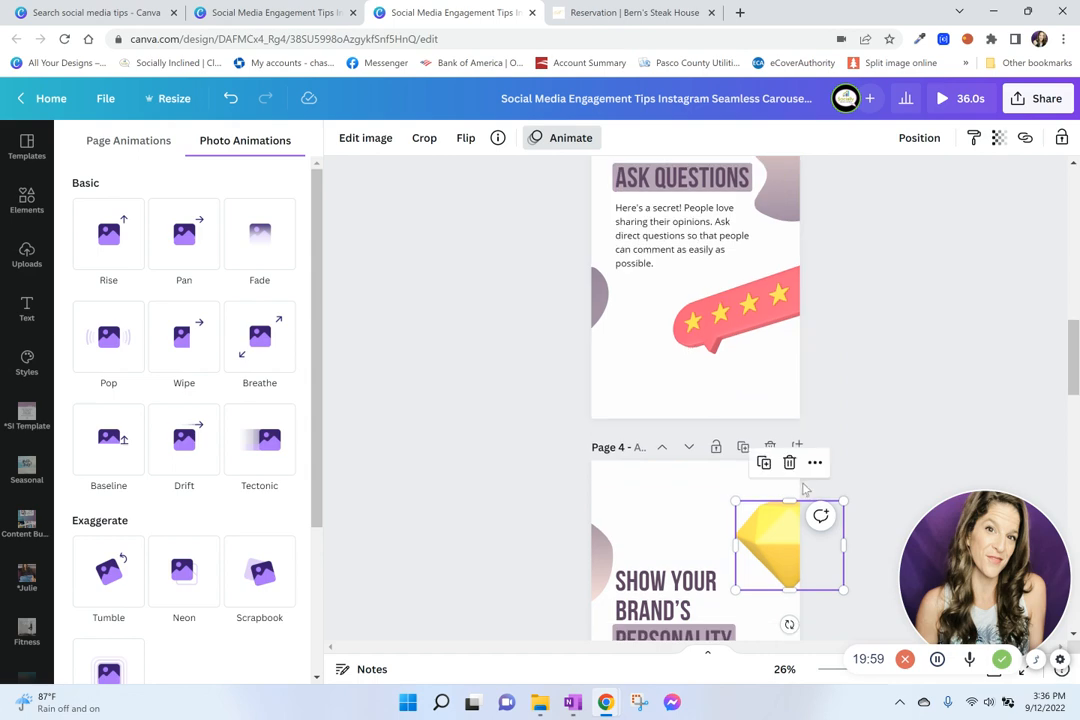
left_click(790, 464)
scroll(690, 400, "up", 6)
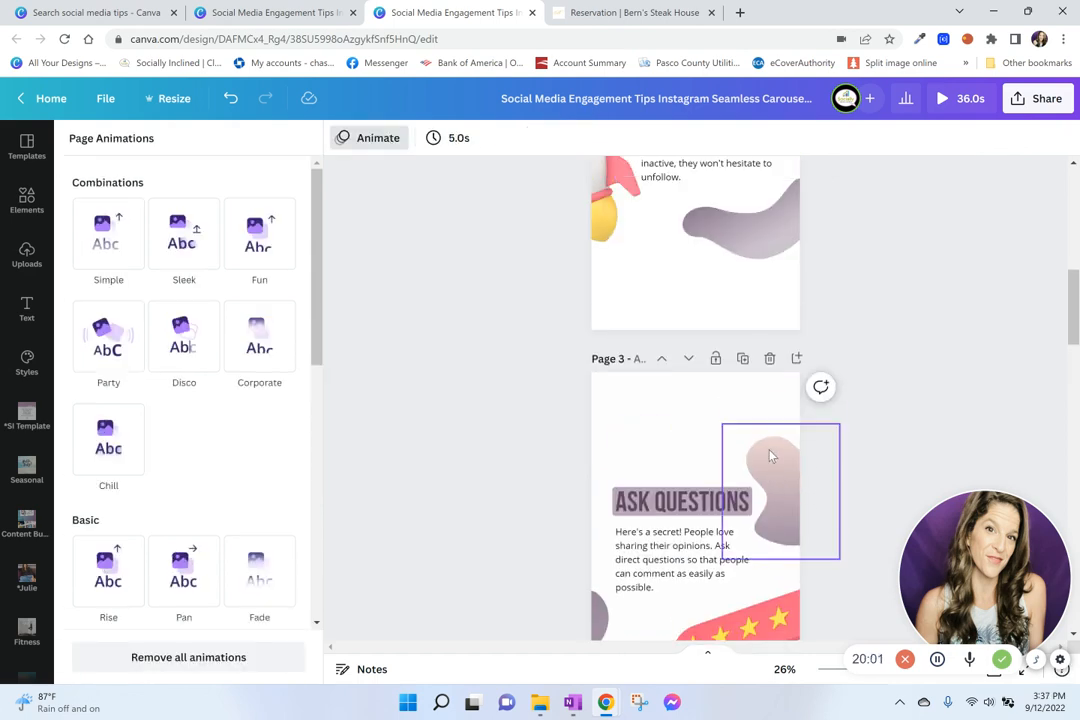
Delete the cut-off red speech bubble with the star from the edge of page 4
scroll(697, 413, "down", 5)
scroll(697, 413, "down", 3)
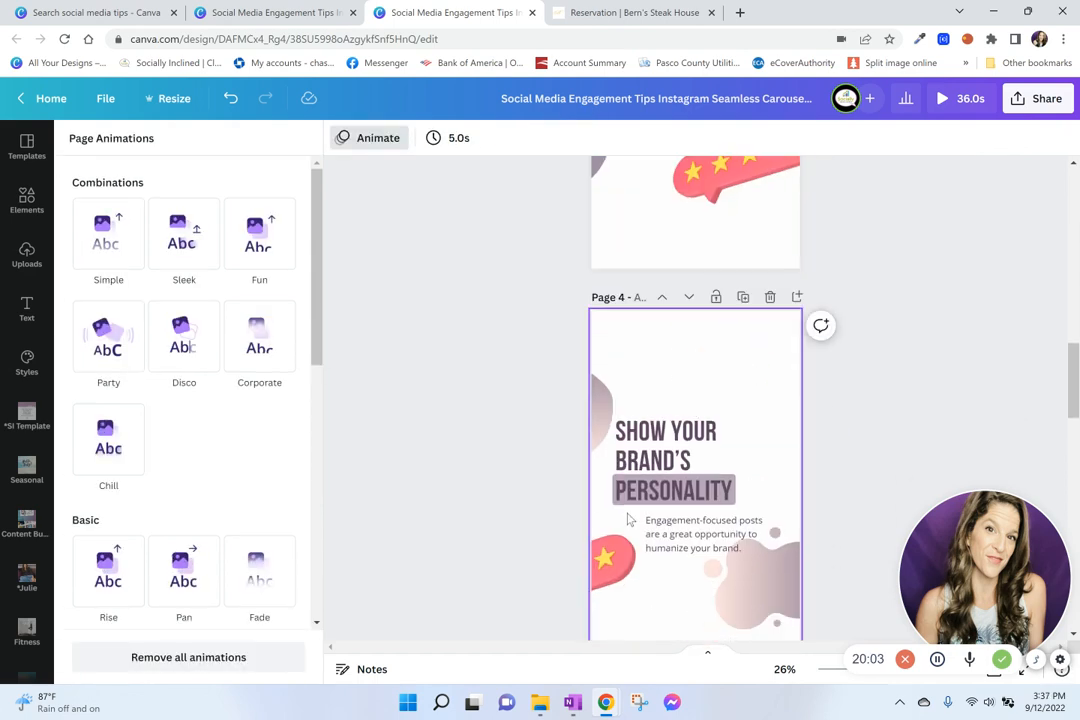
scroll(625, 505, "down", 2)
left_click(598, 432)
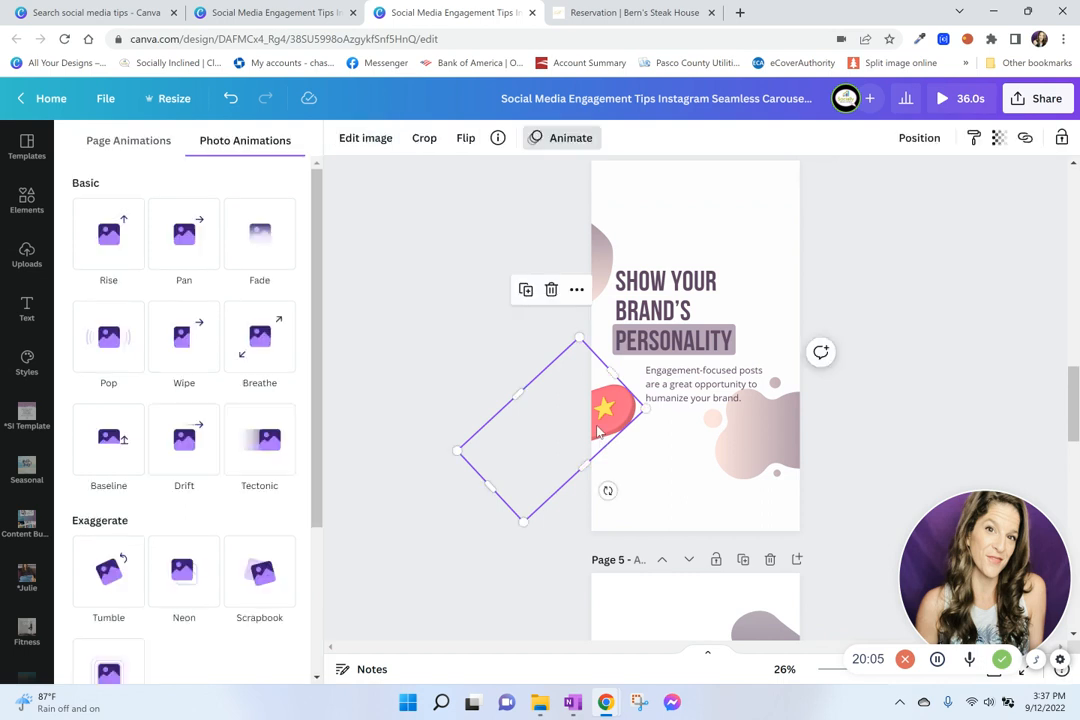
key("Delete")
Move the "Engagement-focused posts" paragraph on page 4 left so it lines up with the heading above it
left_click(663, 392)
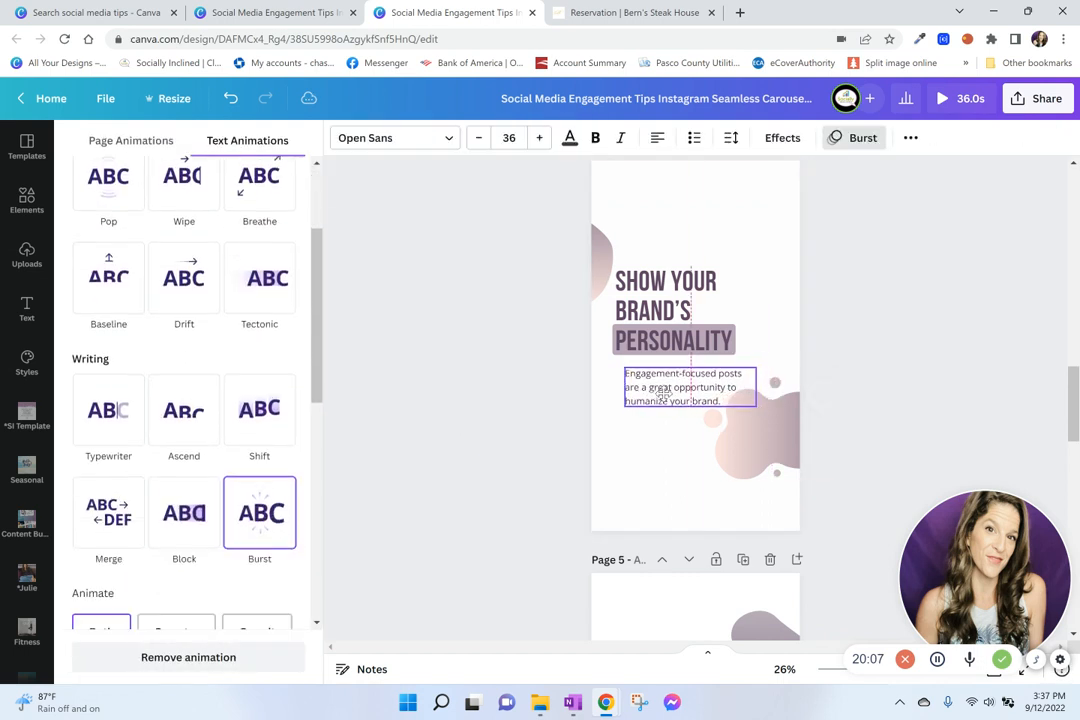
left_click_drag(663, 392, 654, 390)
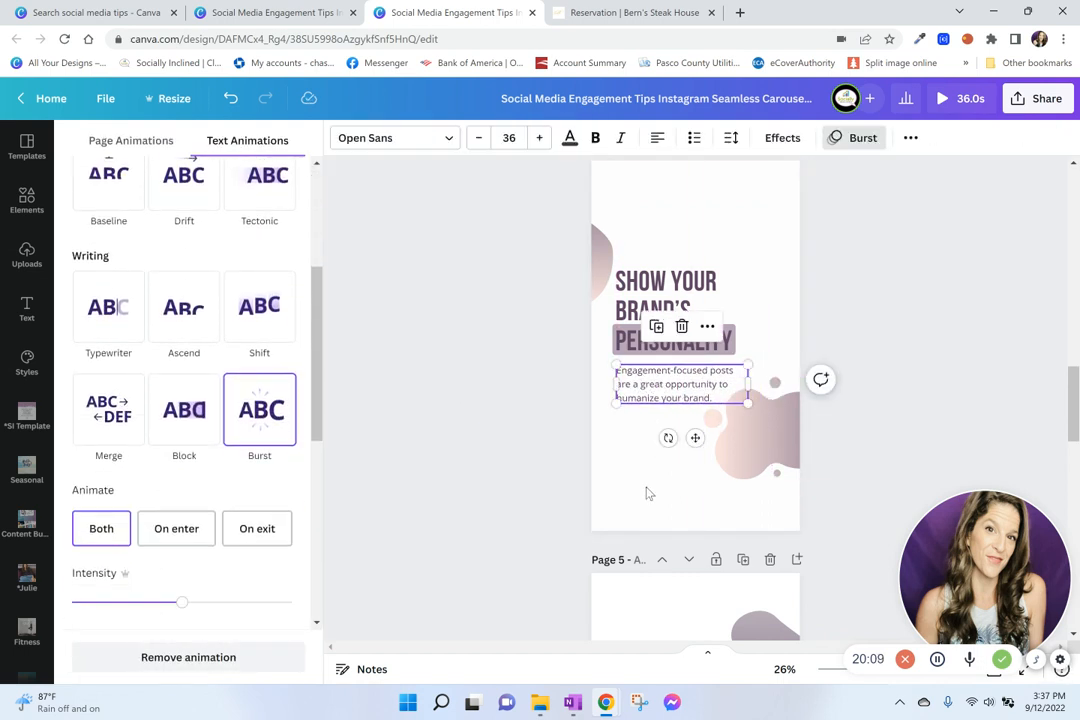
double_click(657, 386)
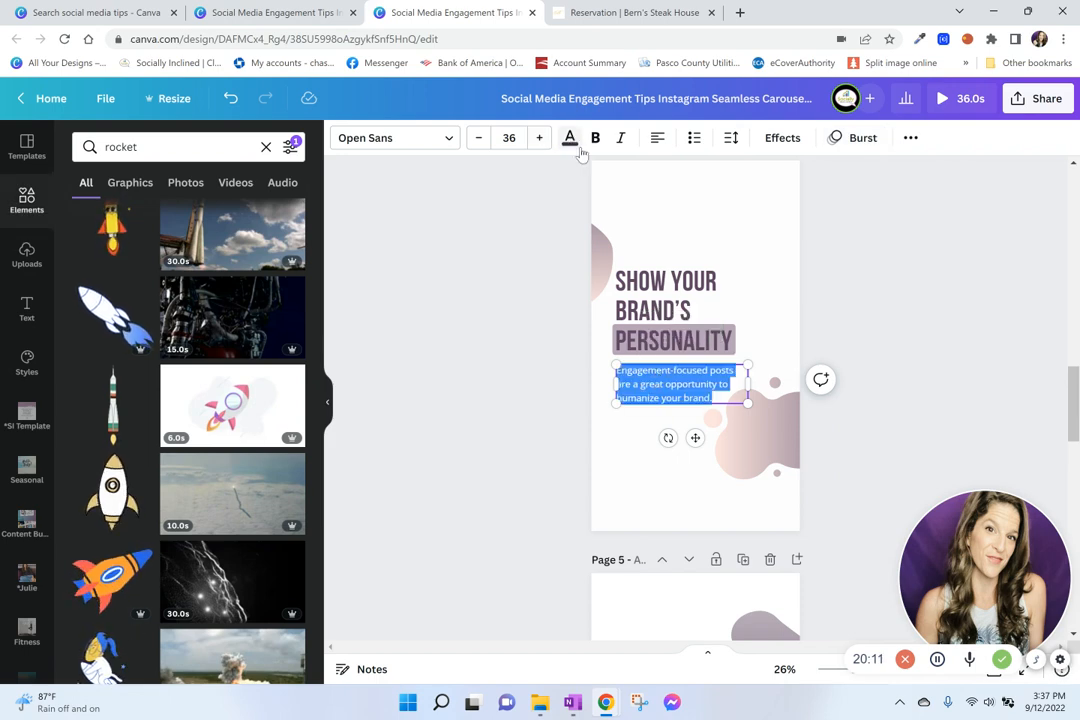
scroll(920, 317, "down", 2)
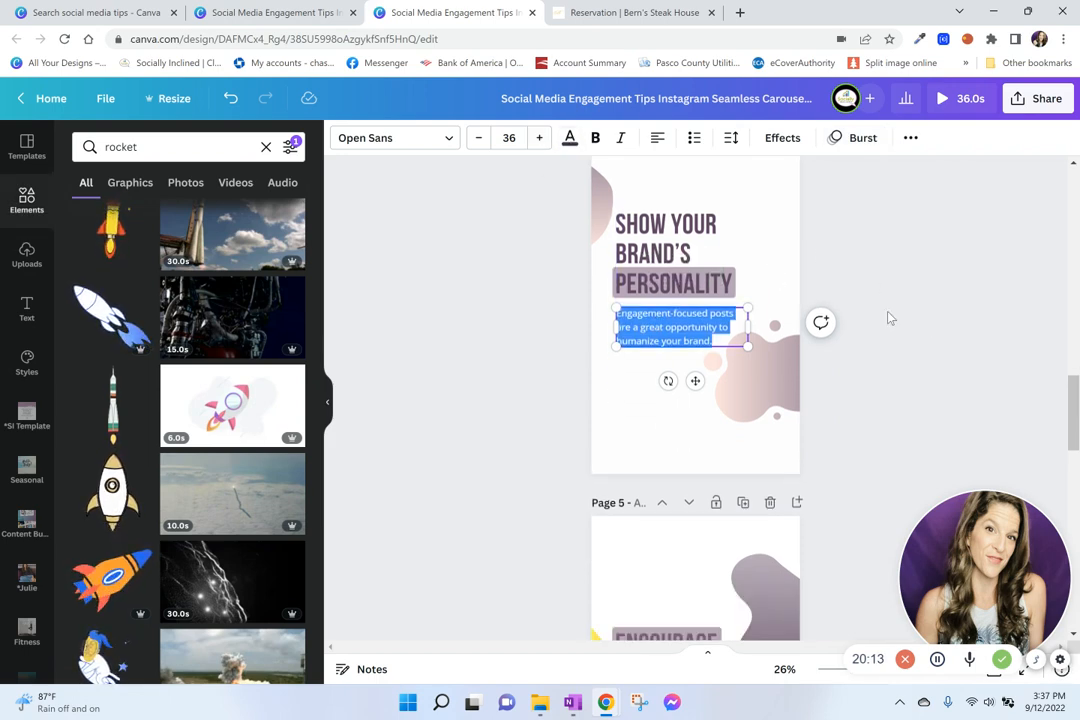
Delete the cut-off yellow diamond beside the "Encourage Sharing" heading on page 5
scroll(740, 360, "down", 6)
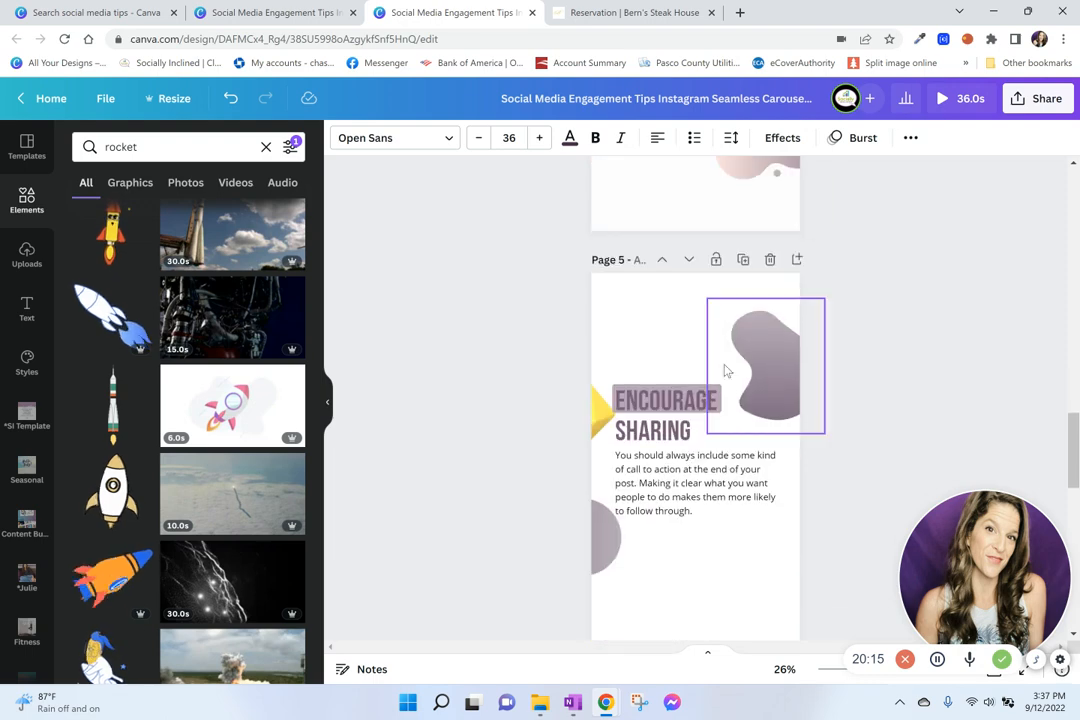
left_click(604, 416)
key("Delete")
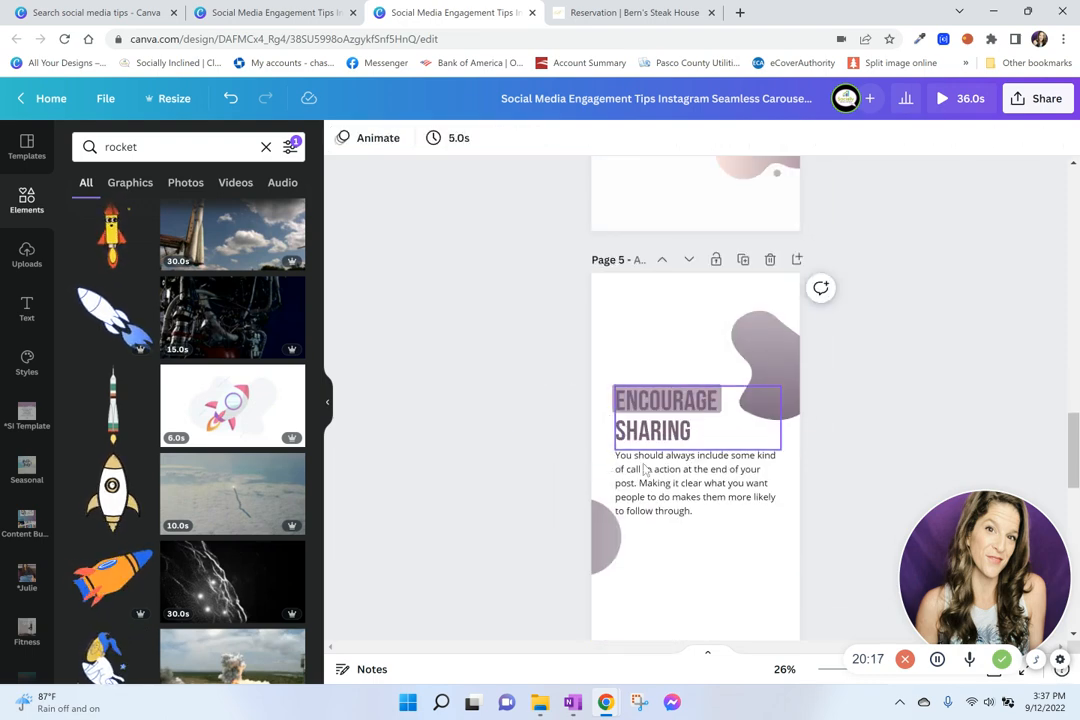
Apply the Burst text animation to the "You should always include" paragraph on page 5
left_click(700, 482)
left_click(862, 140)
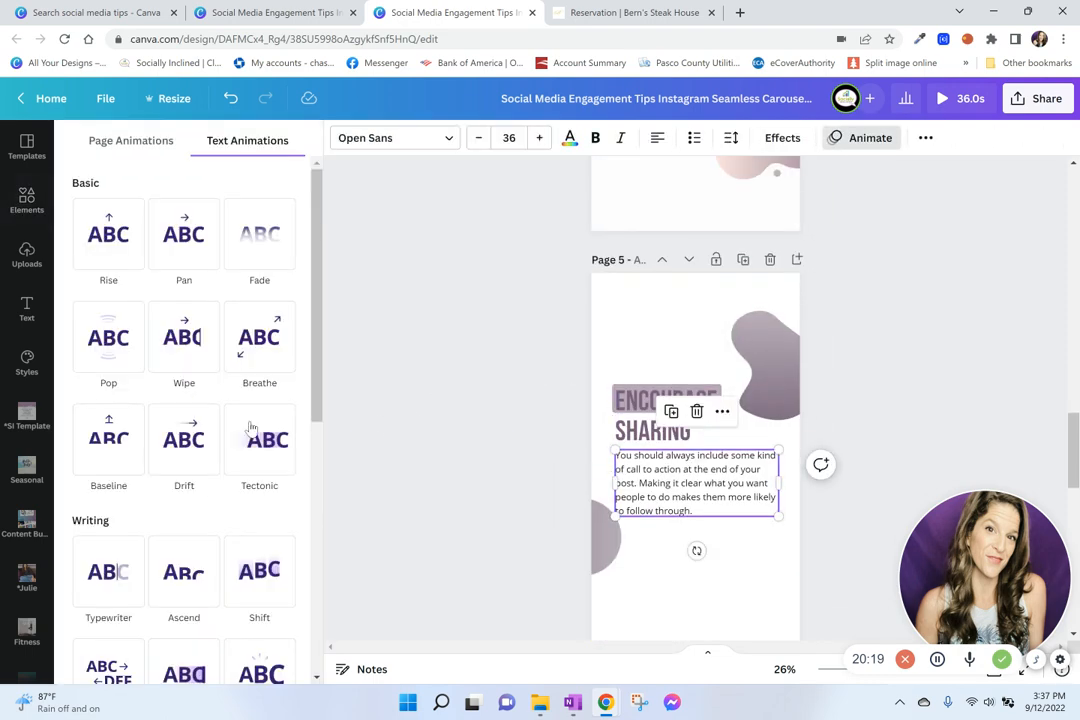
scroll(145, 529, "down", 3)
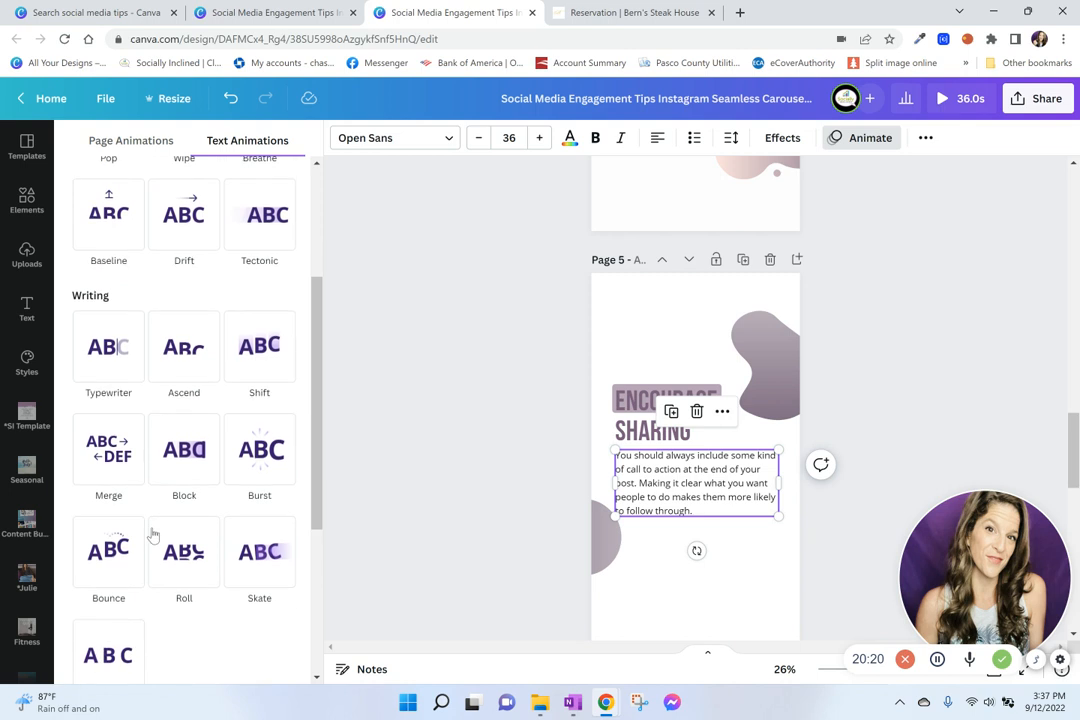
left_click(262, 452)
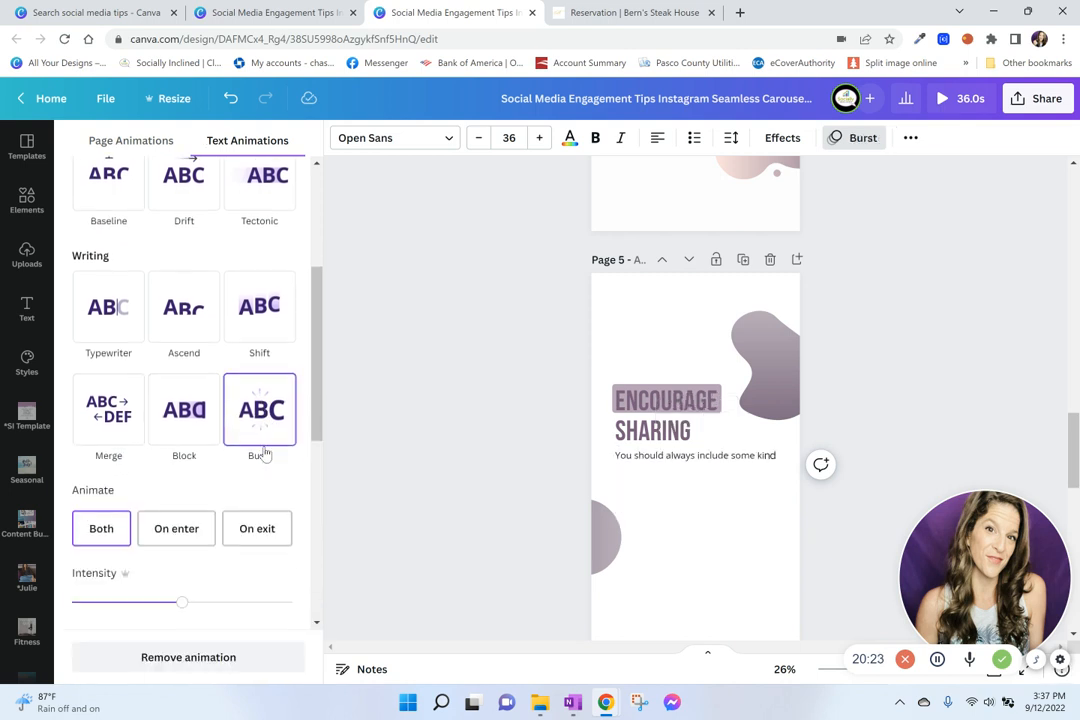
Recolor the upper blob's gradient on page 5 with the dark purple and palest pink of the Socially Inclined palette, purple at its upper end
left_click(783, 390)
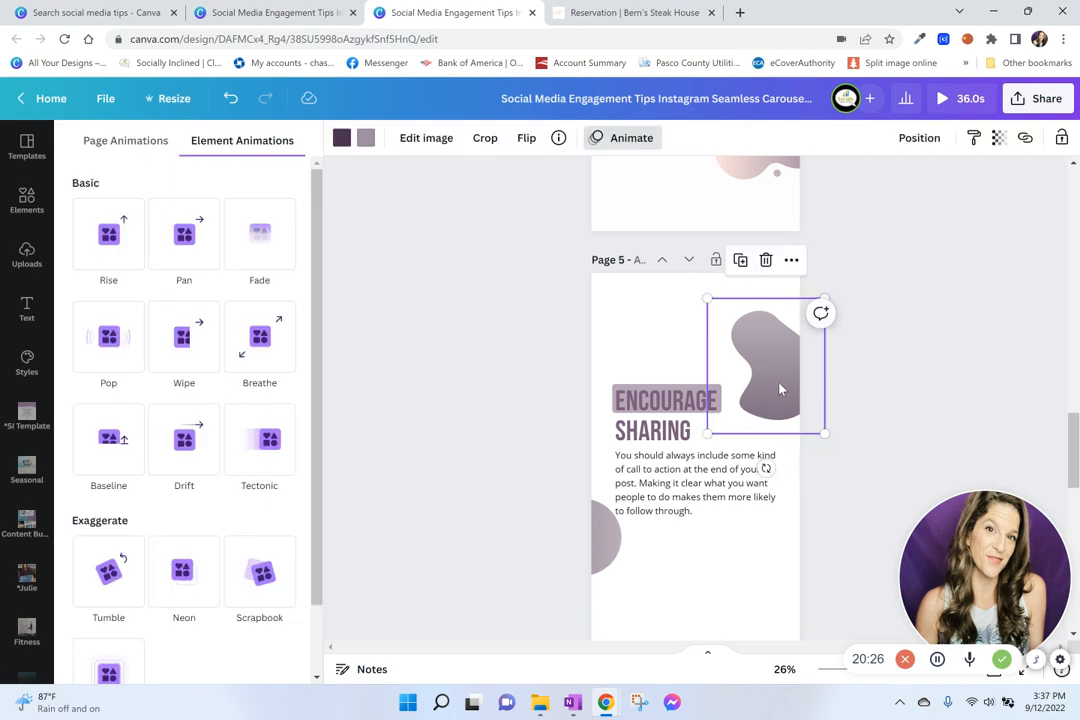
left_click(365, 140)
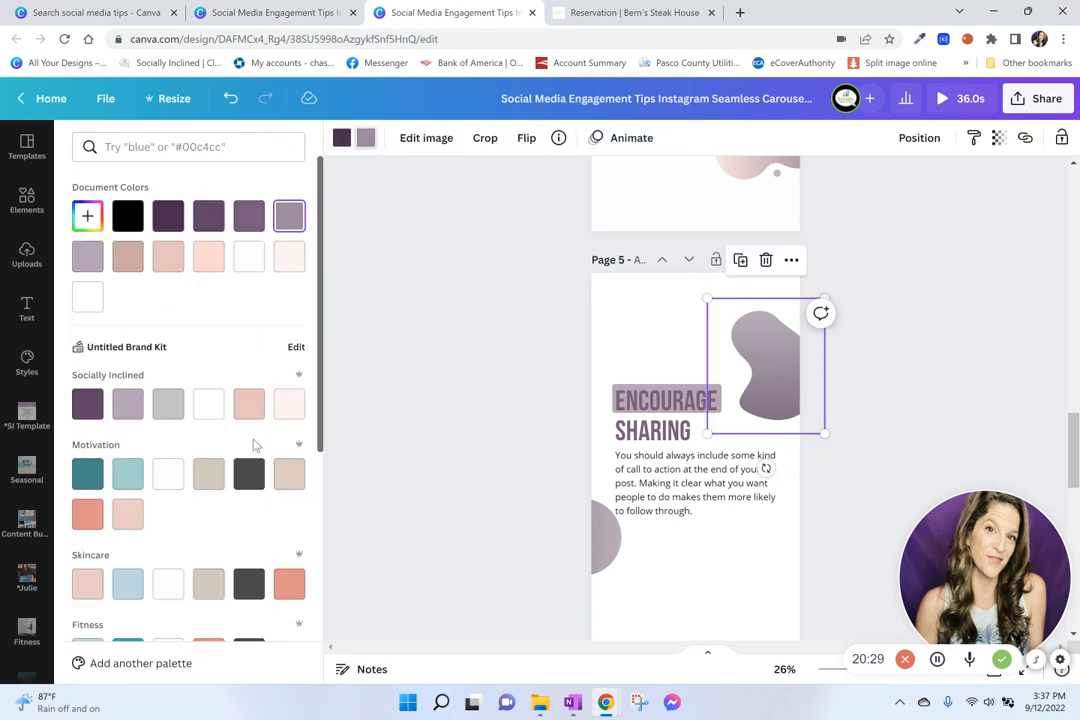
left_click(289, 405)
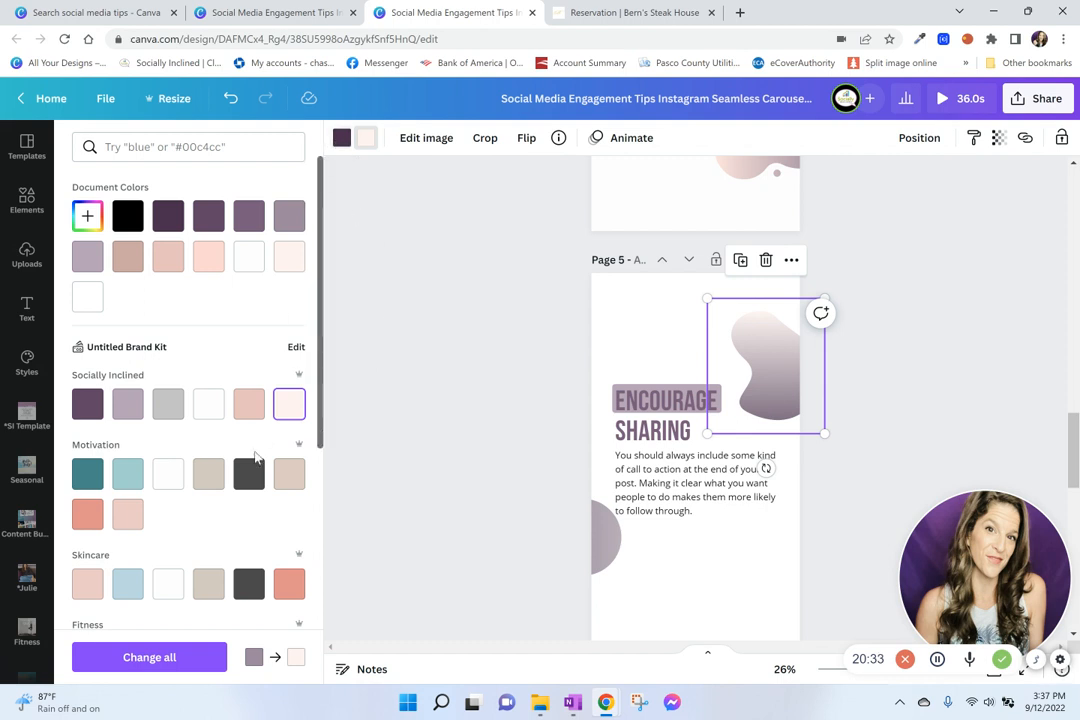
left_click(90, 405)
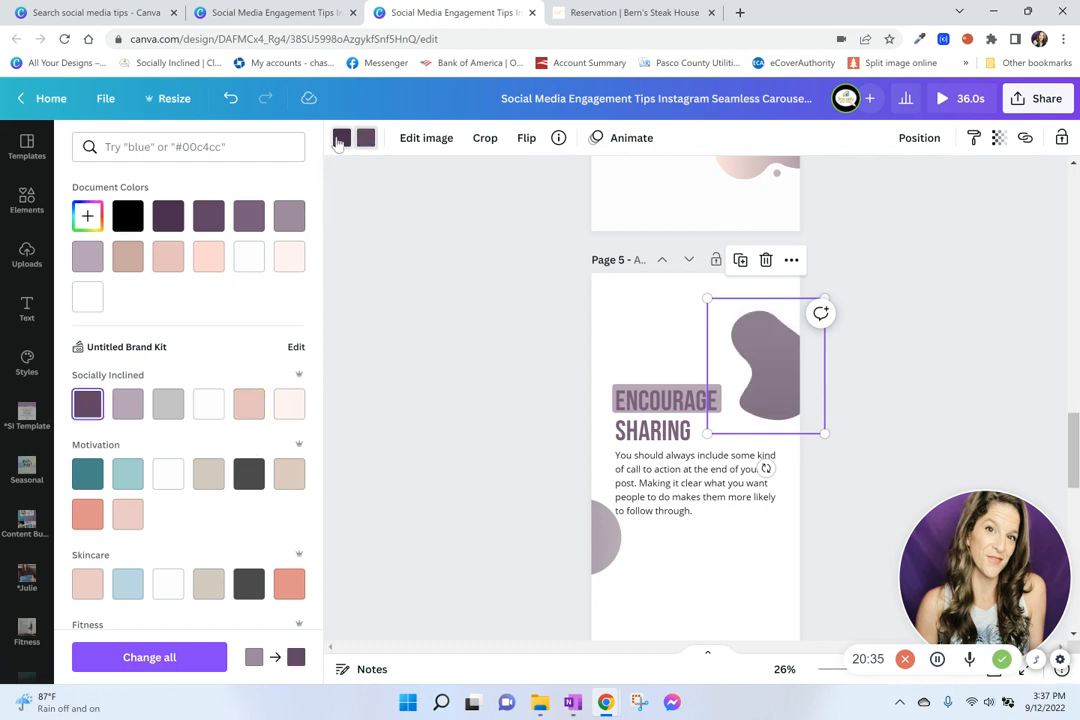
left_click(341, 139)
left_click(282, 407)
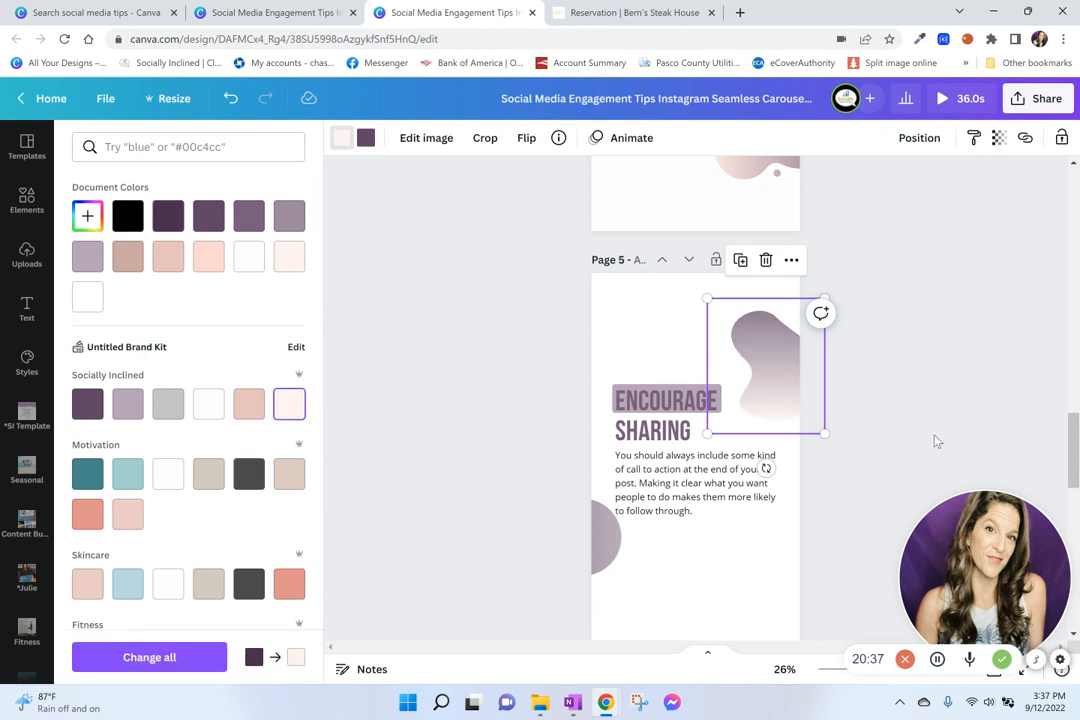
Change the darker gradient color of the cut-off round shape on page 5 to the Socially Inclined palette's dark purple
left_click(607, 547)
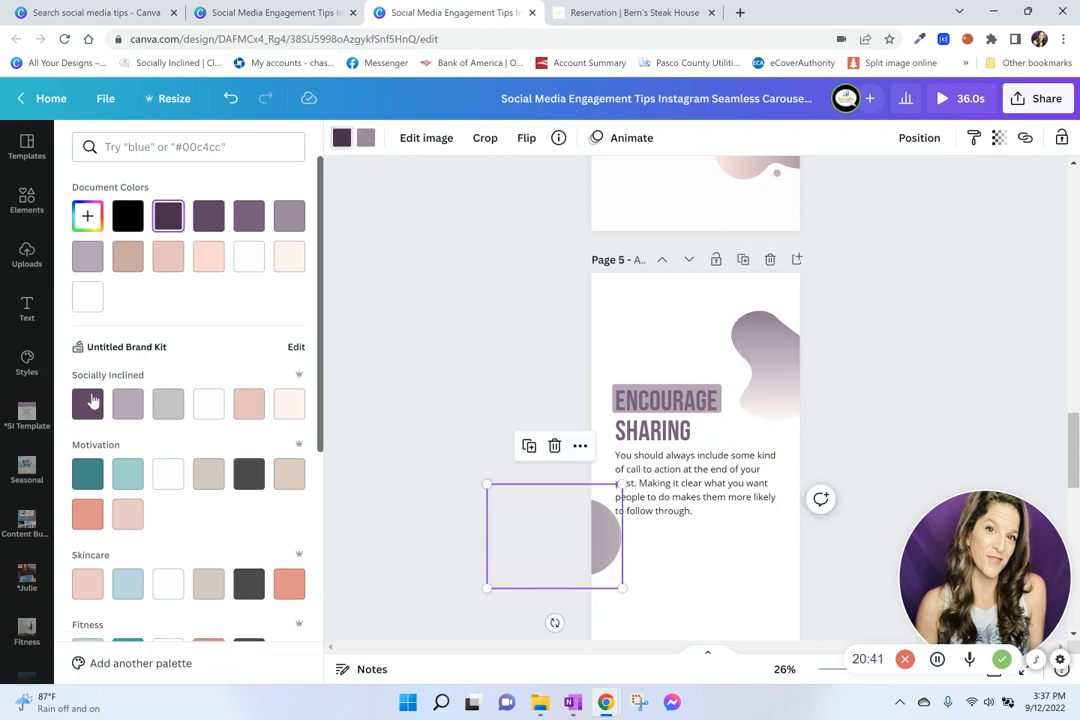
left_click(723, 588)
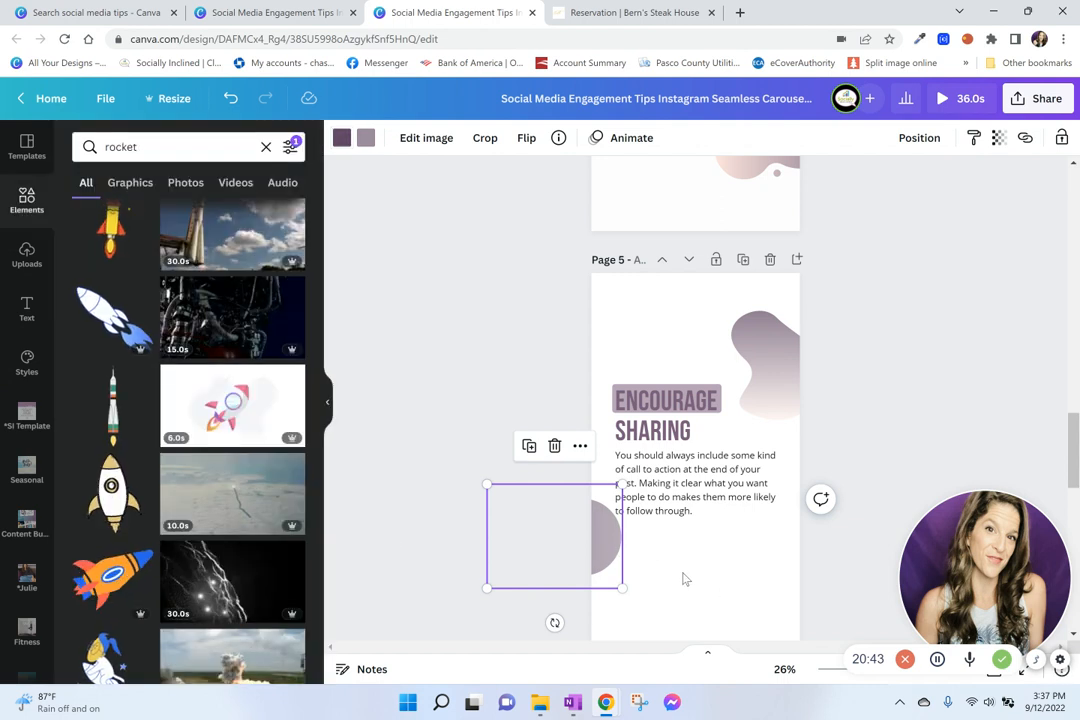
left_click(733, 510)
Apply the Burst text animation, playing on enter, to the "Engage people back" paragraph on page 6
scroll(735, 460, "down", 4)
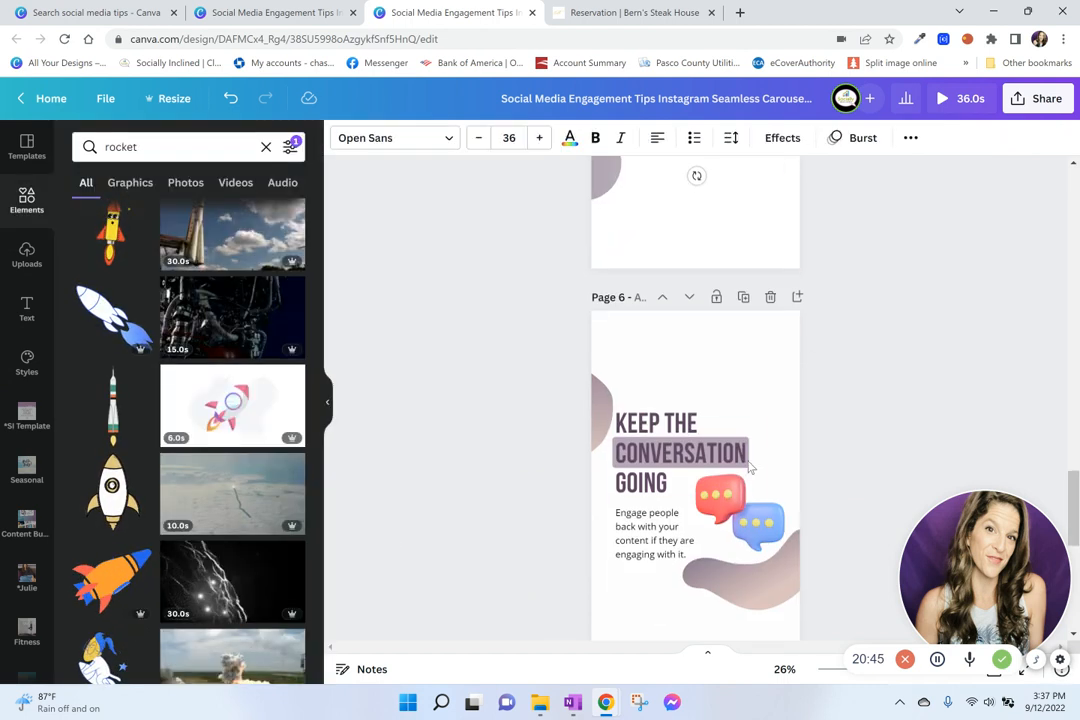
scroll(735, 458, "down", 2)
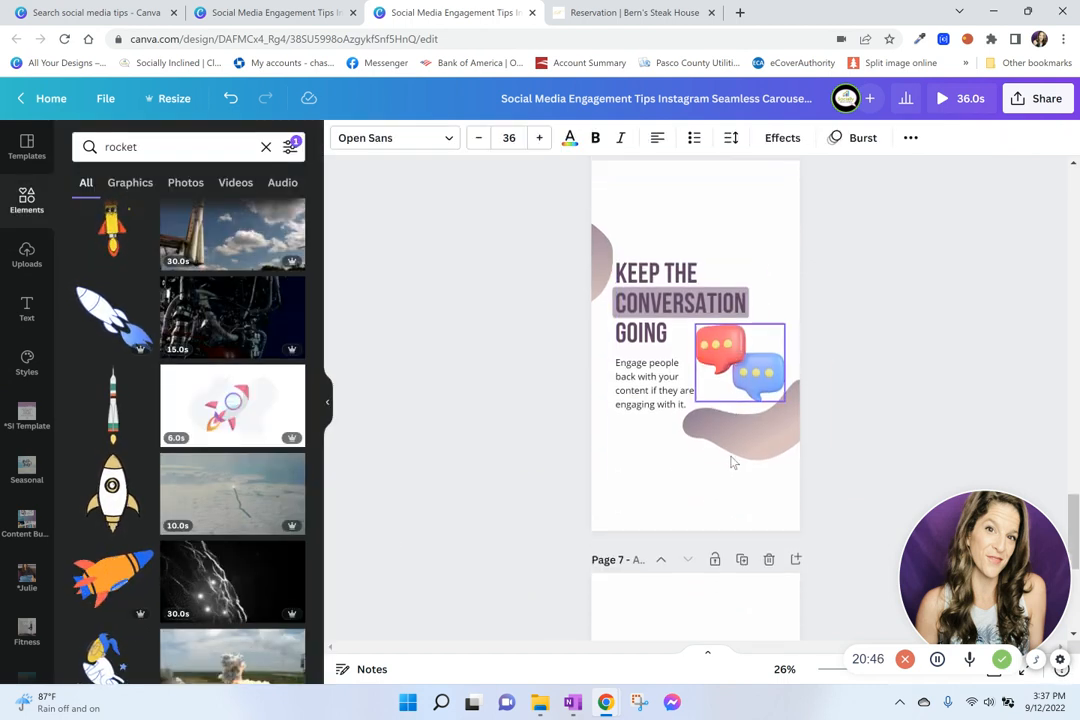
left_click(738, 382)
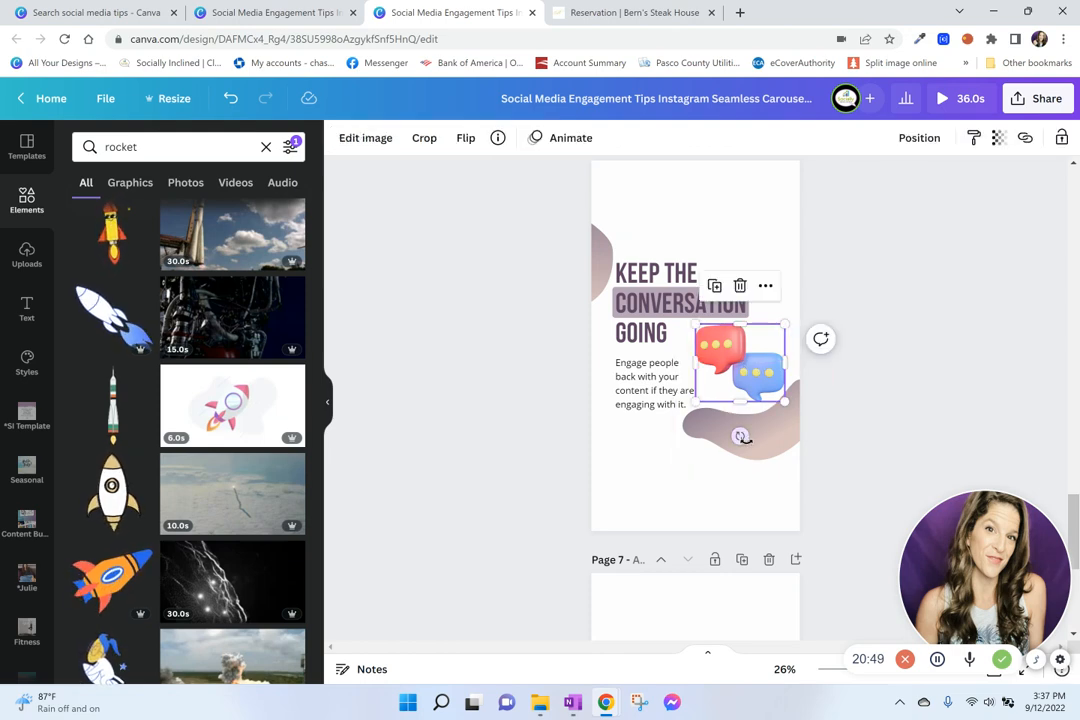
left_click(765, 442)
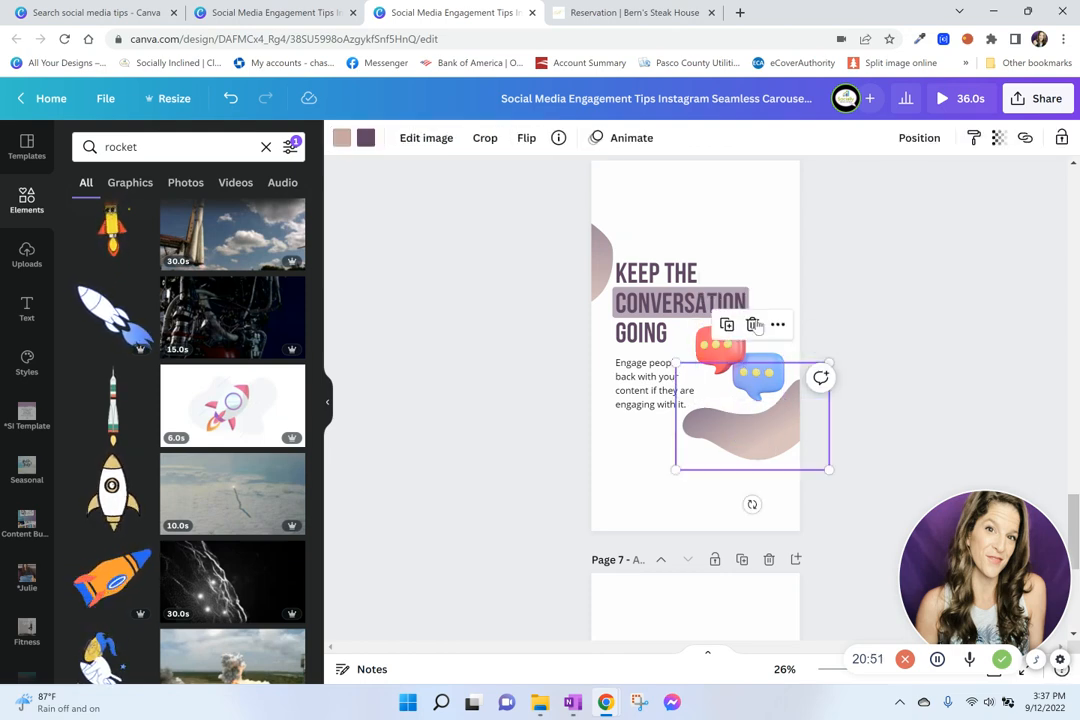
left_click(652, 385)
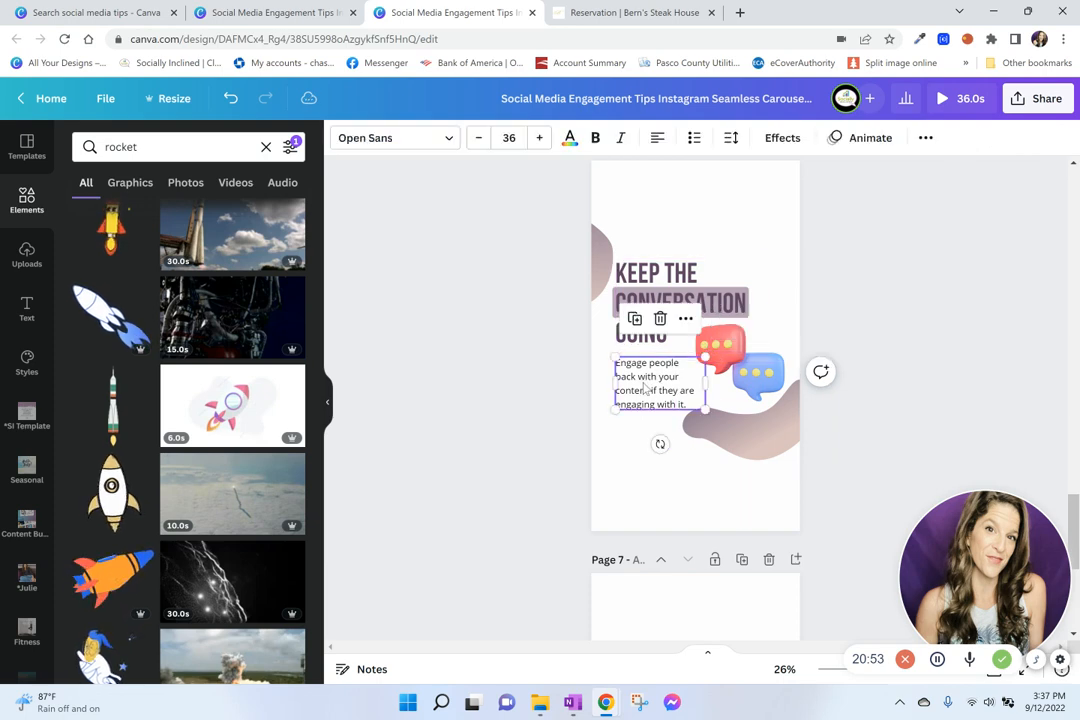
left_click(862, 138)
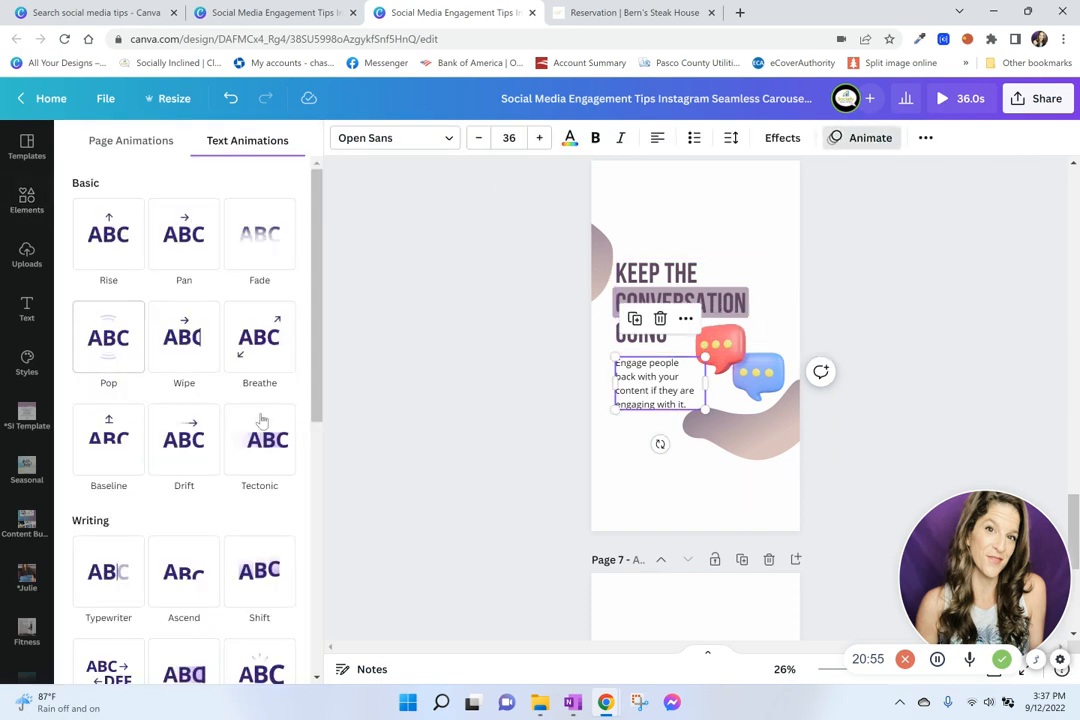
scroll(268, 513, "down", 1)
left_click(258, 603)
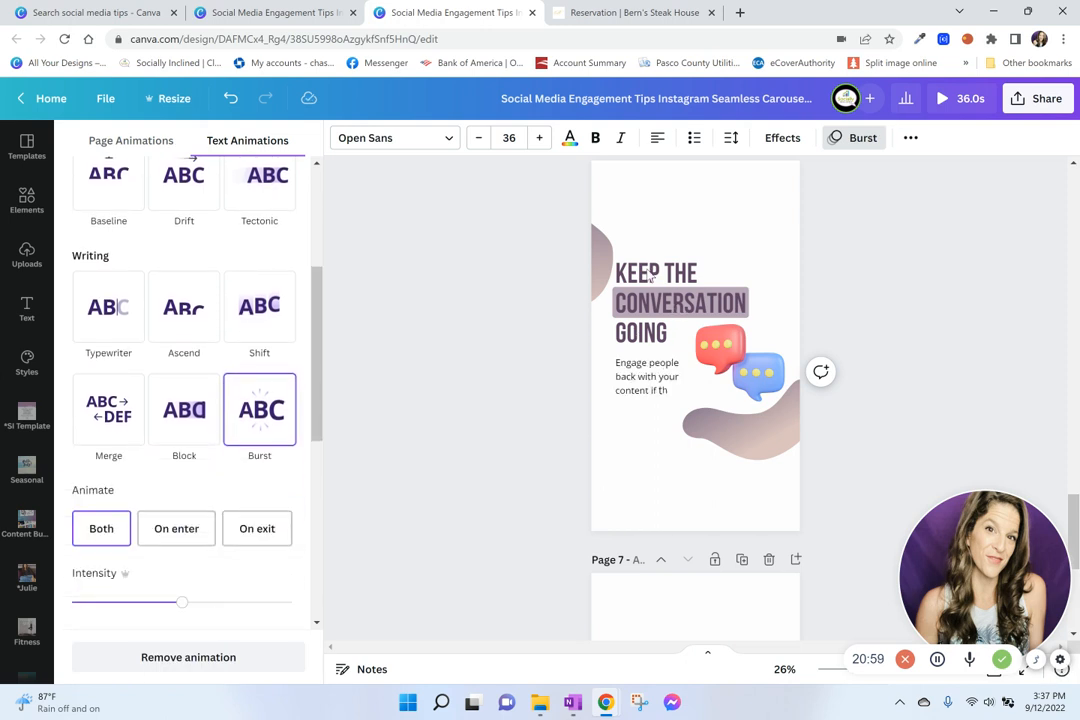
scroll(740, 380, "down", 3)
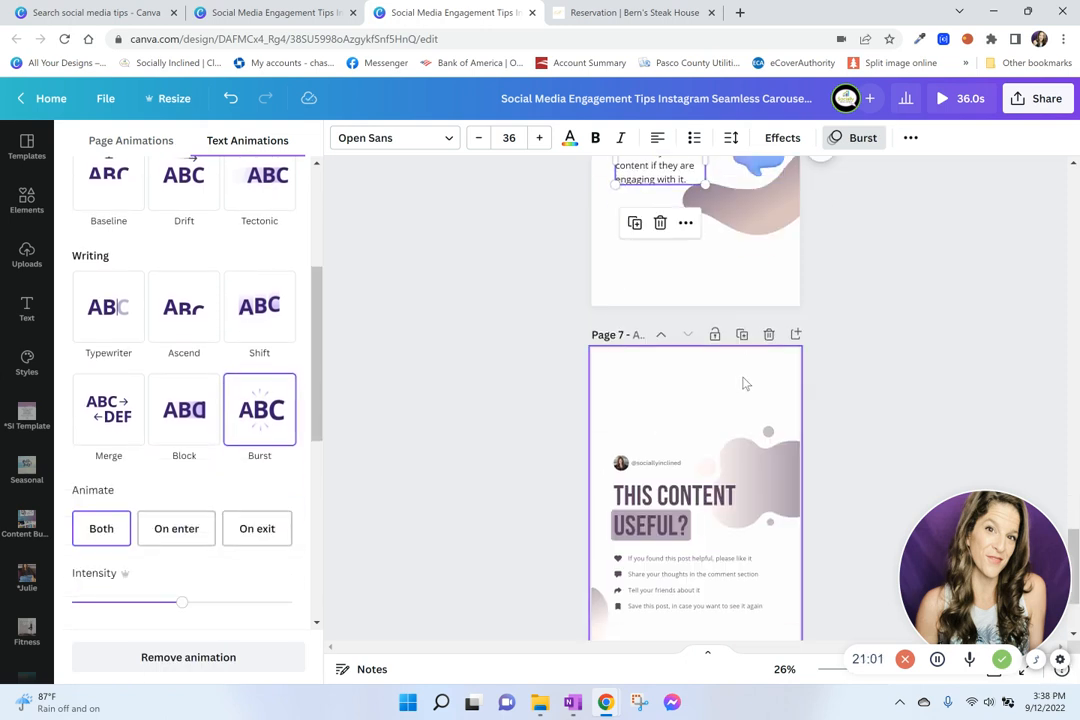
left_click(704, 390)
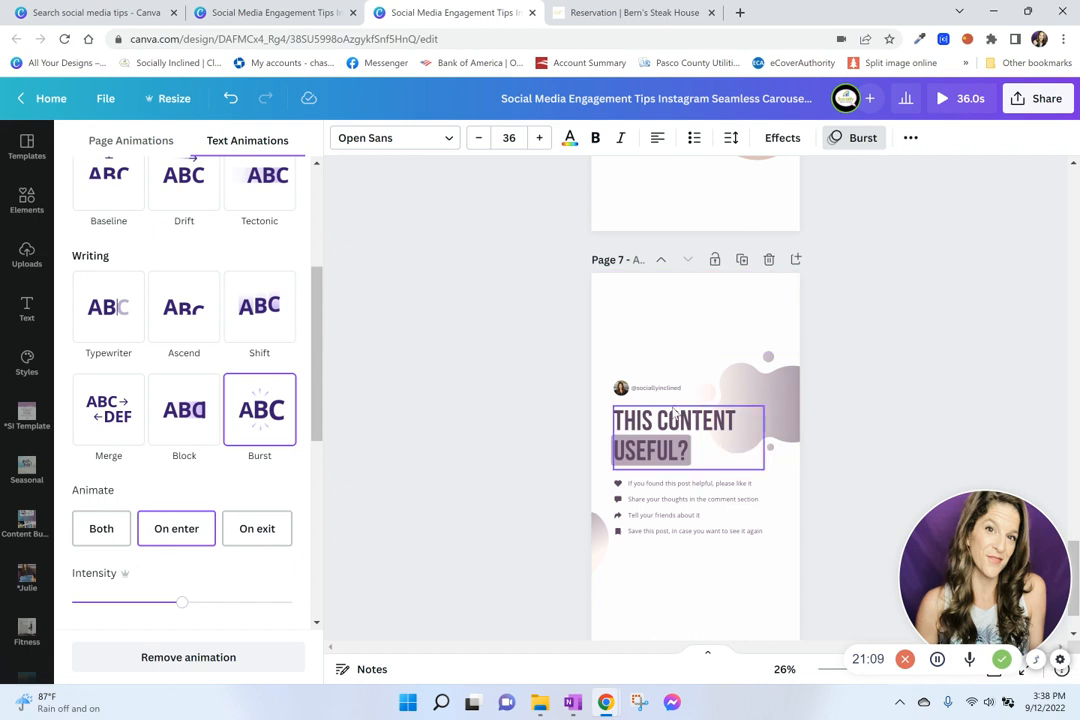
Search the elements for "sparkle" and filter the results to animated ones only
scroll(674, 414, "down", 1)
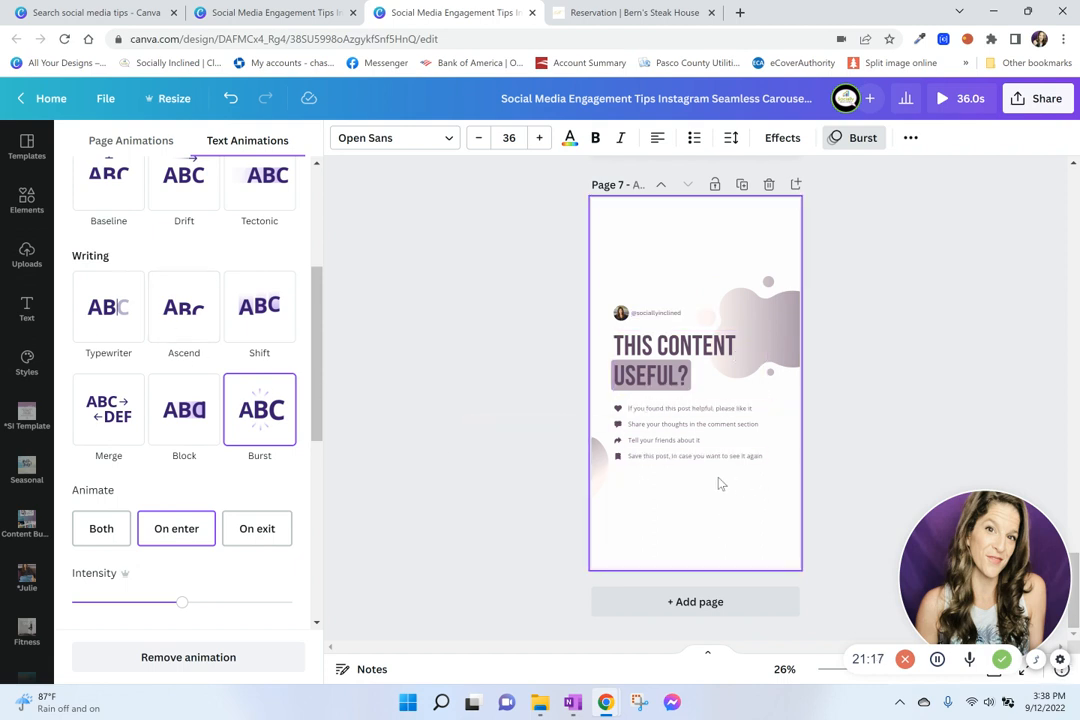
left_click(27, 200)
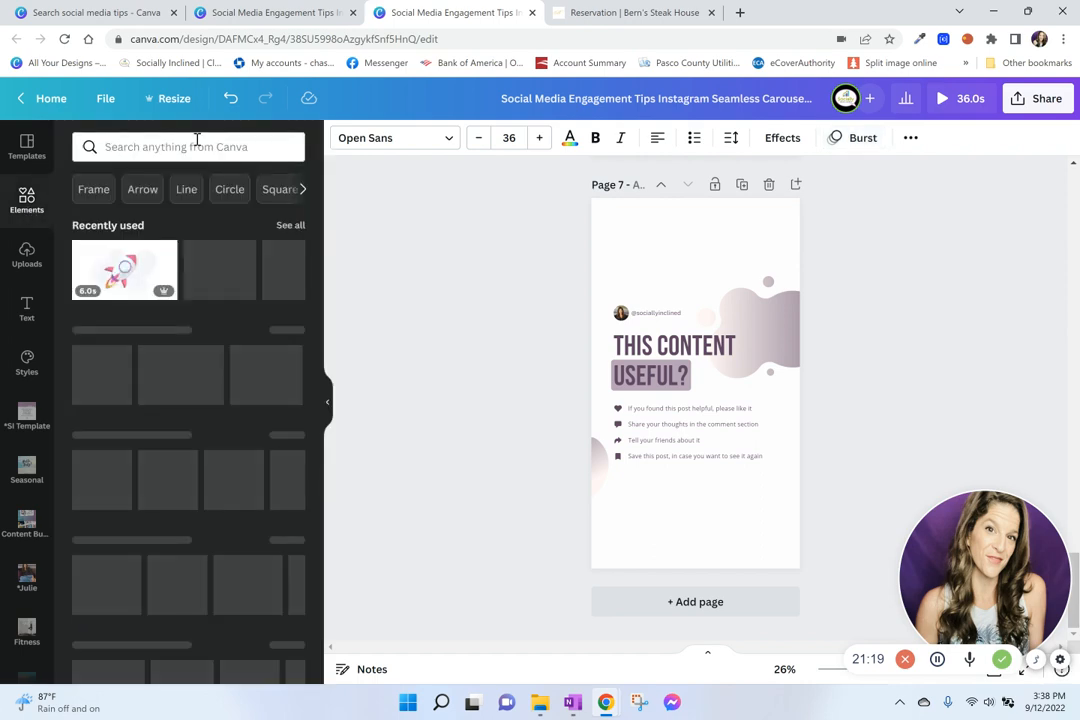
left_click(248, 146)
type("sparkle")
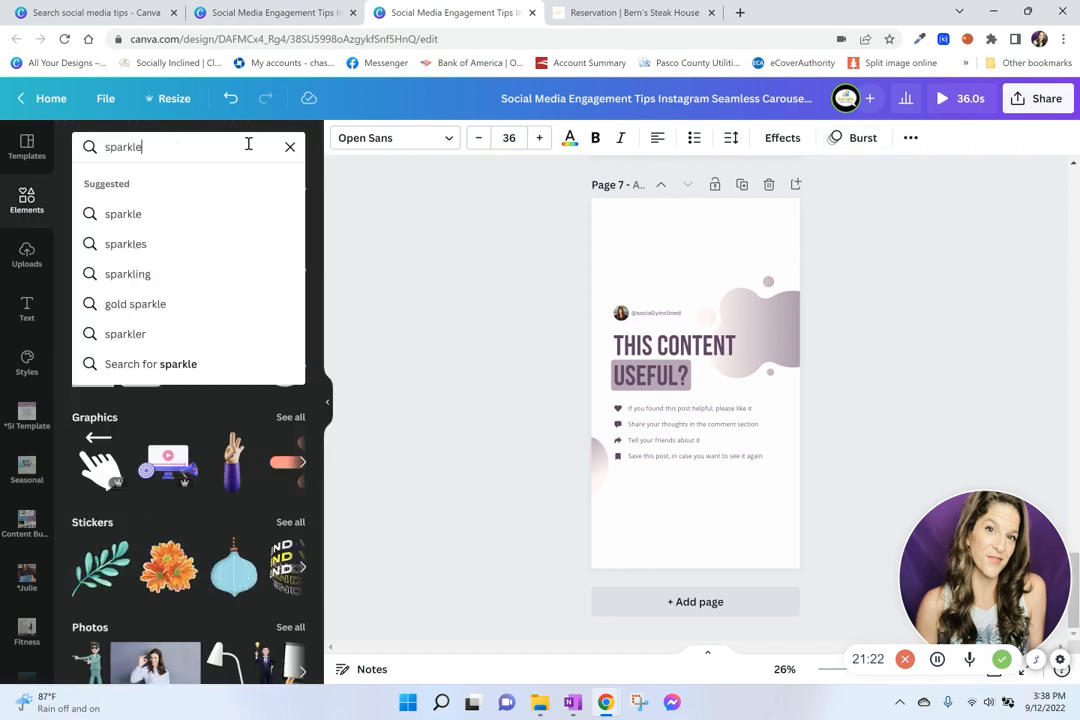
key("Return")
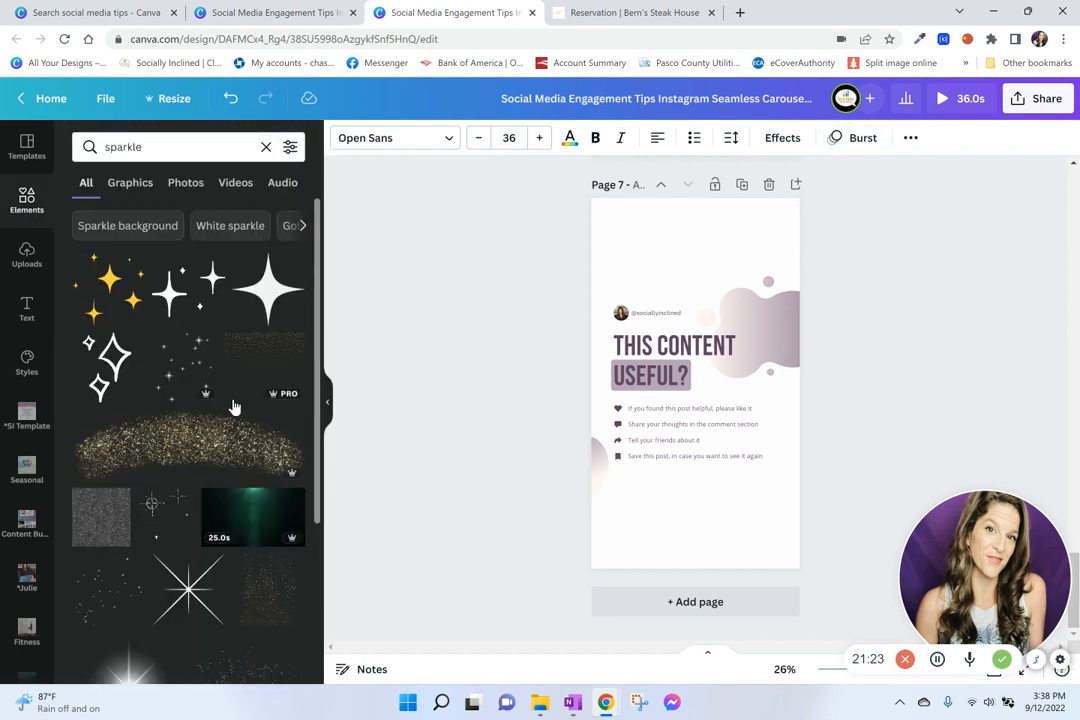
left_click(290, 146)
left_click(203, 454)
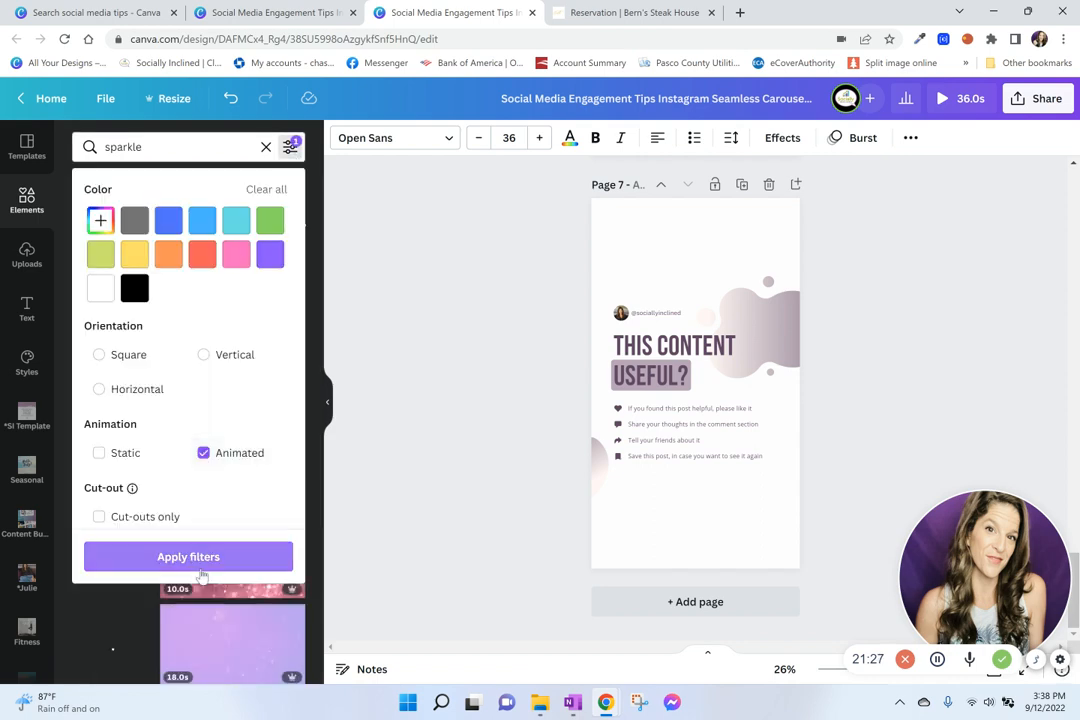
left_click(190, 559)
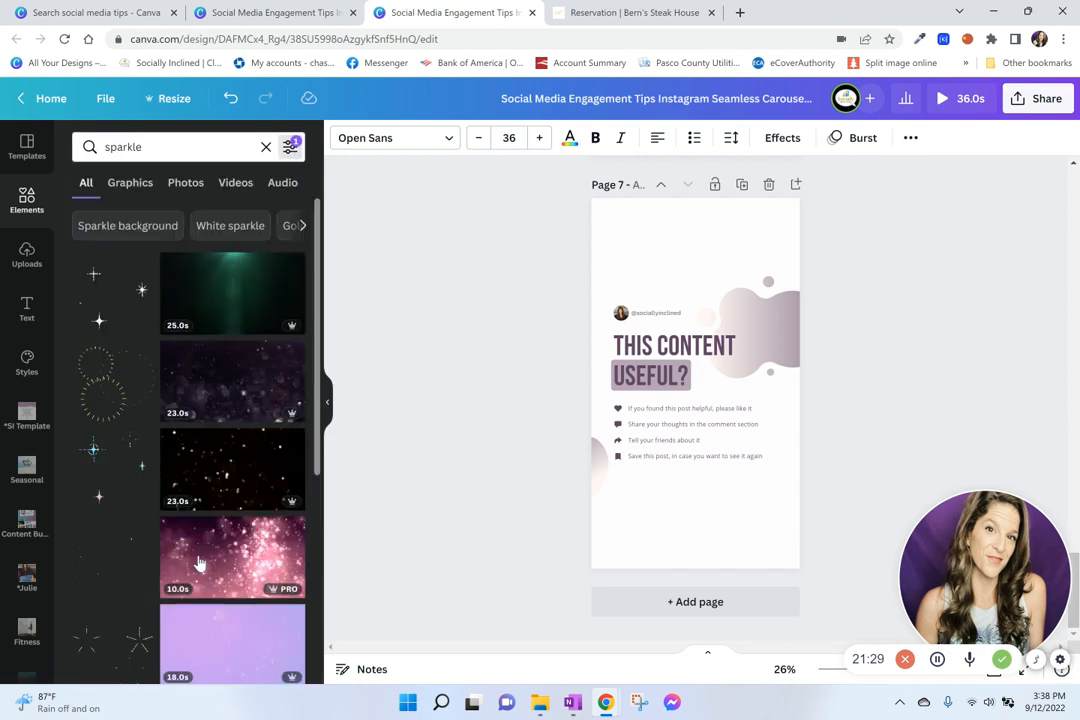
Add the animated sticker of multicolored pastel stars and sparkles to page 7
scroll(92, 570, "down", 3)
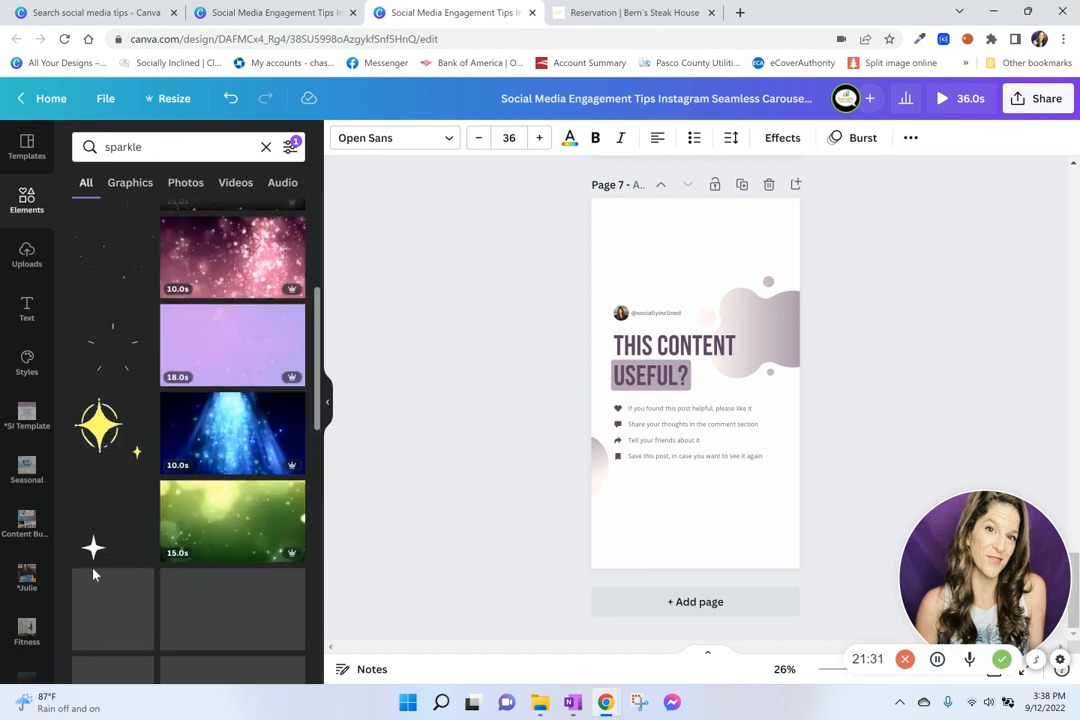
scroll(90, 565, "down", 1)
scroll(92, 560, "down", 1)
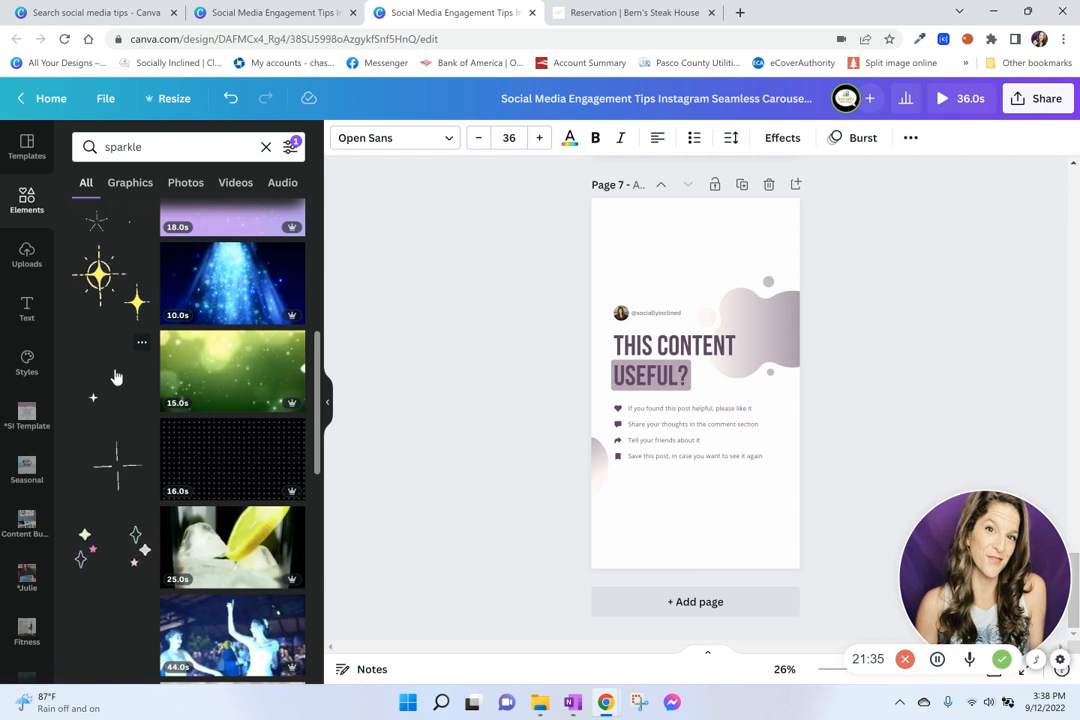
scroll(112, 380, "down", 2)
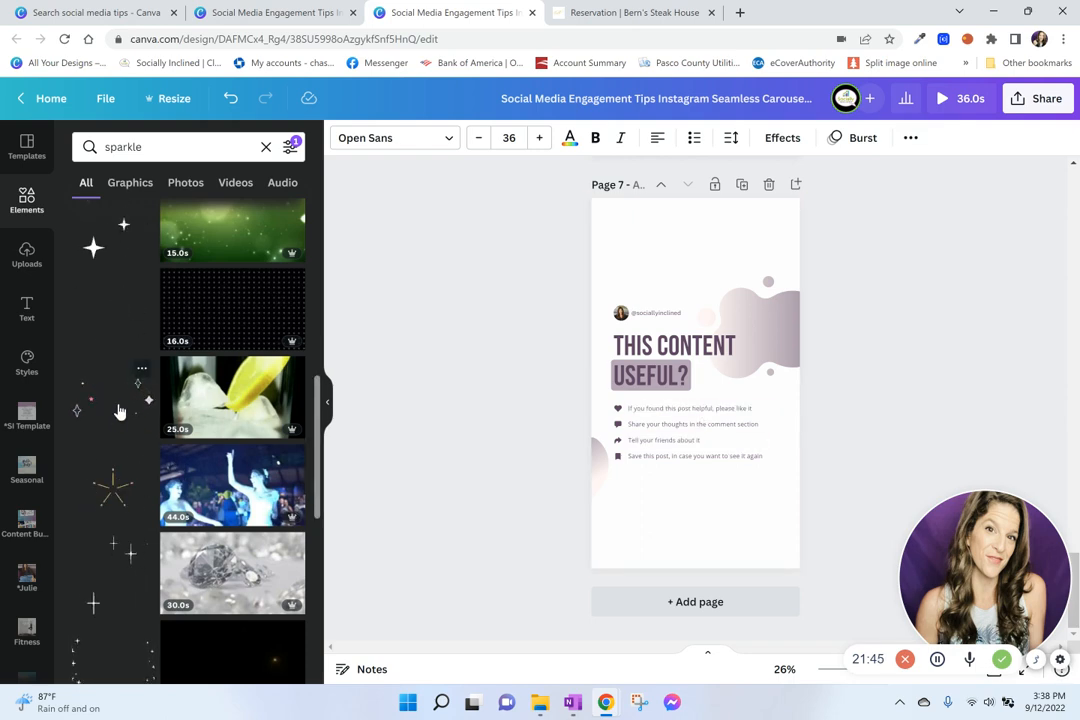
left_click(117, 410)
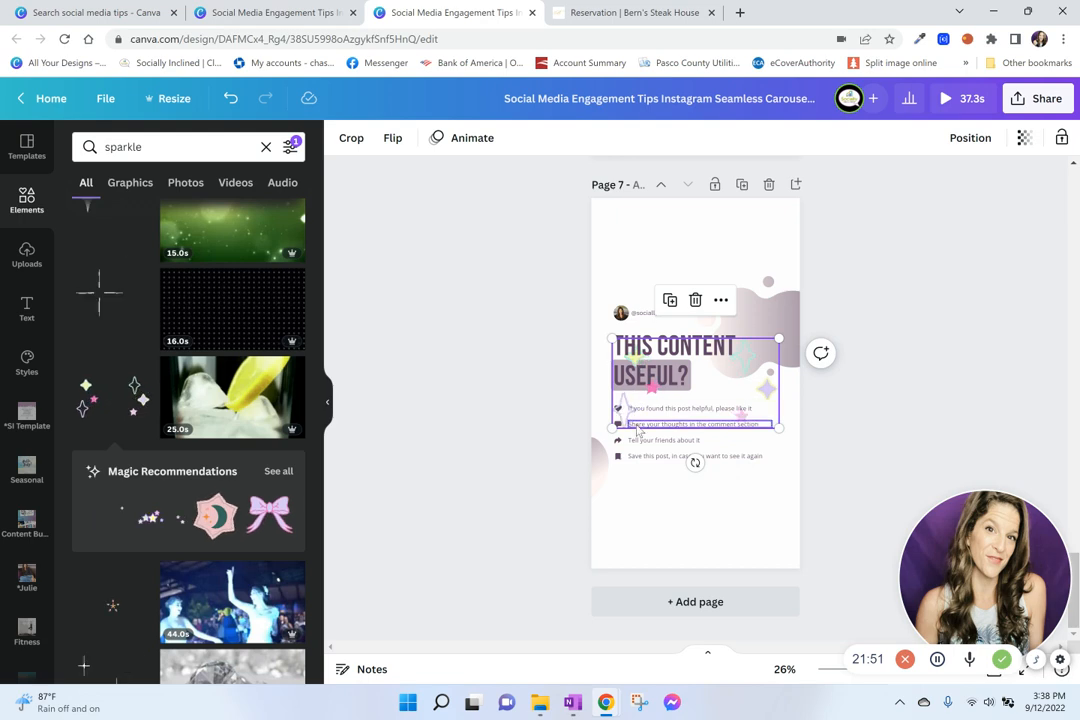
Browse further through the animated sparkle results for alternative stickers
scroll(93, 507, "down", 2)
scroll(93, 507, "down", 2)
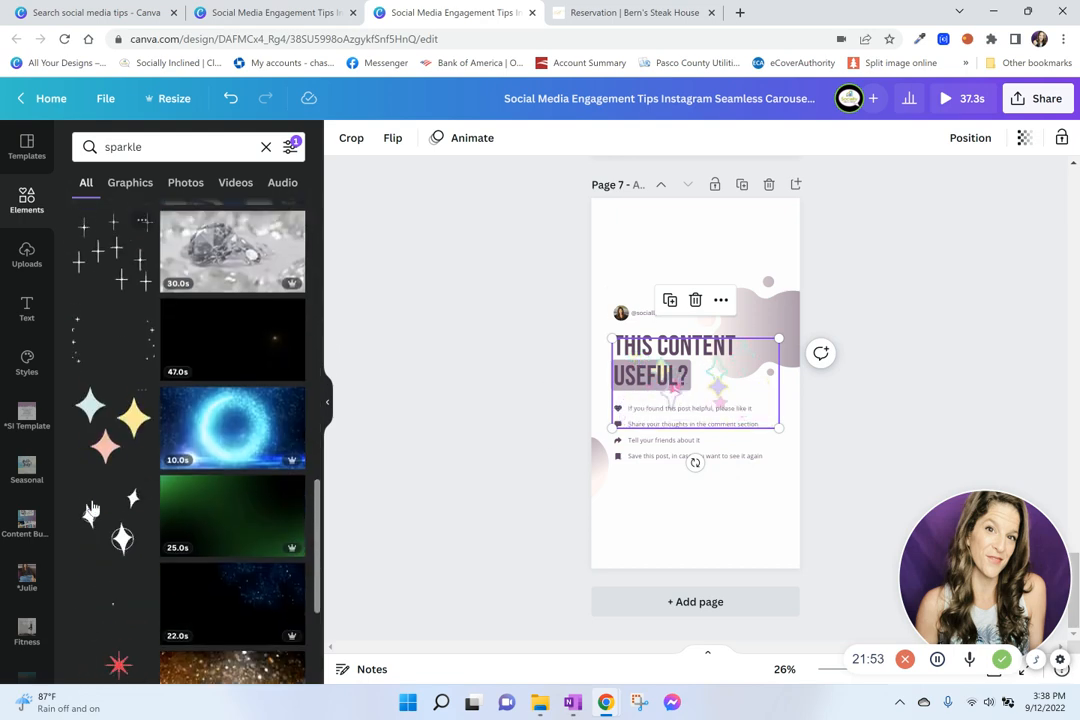
scroll(108, 518, "down", 1)
scroll(113, 522, "down", 1)
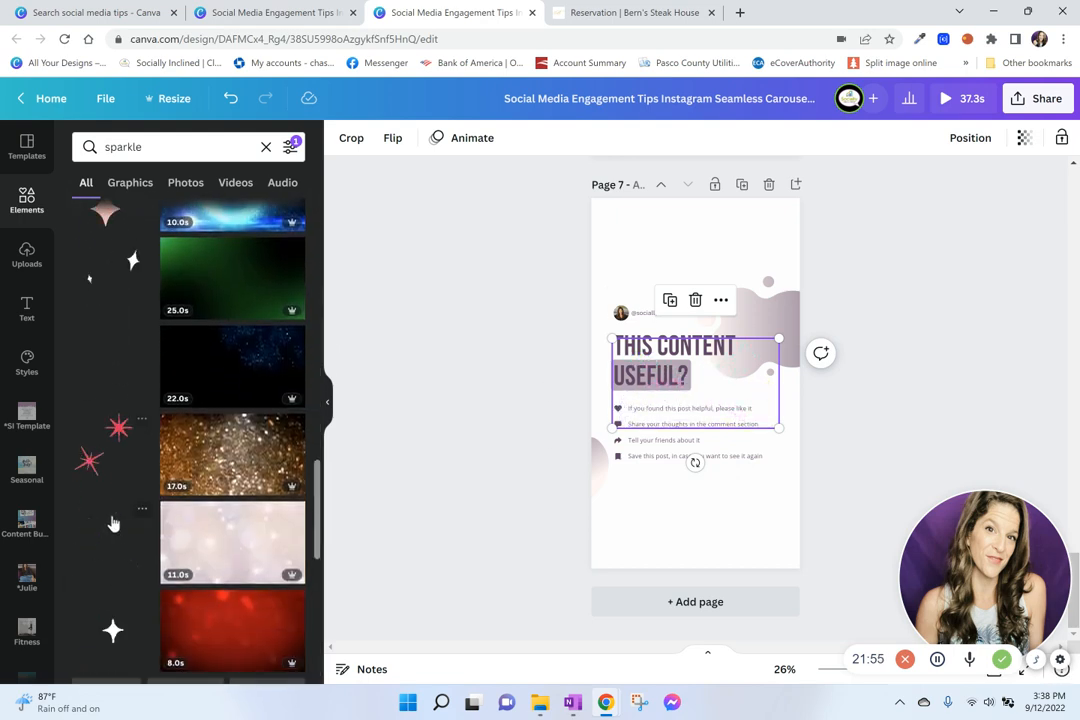
scroll(113, 520, "down", 2)
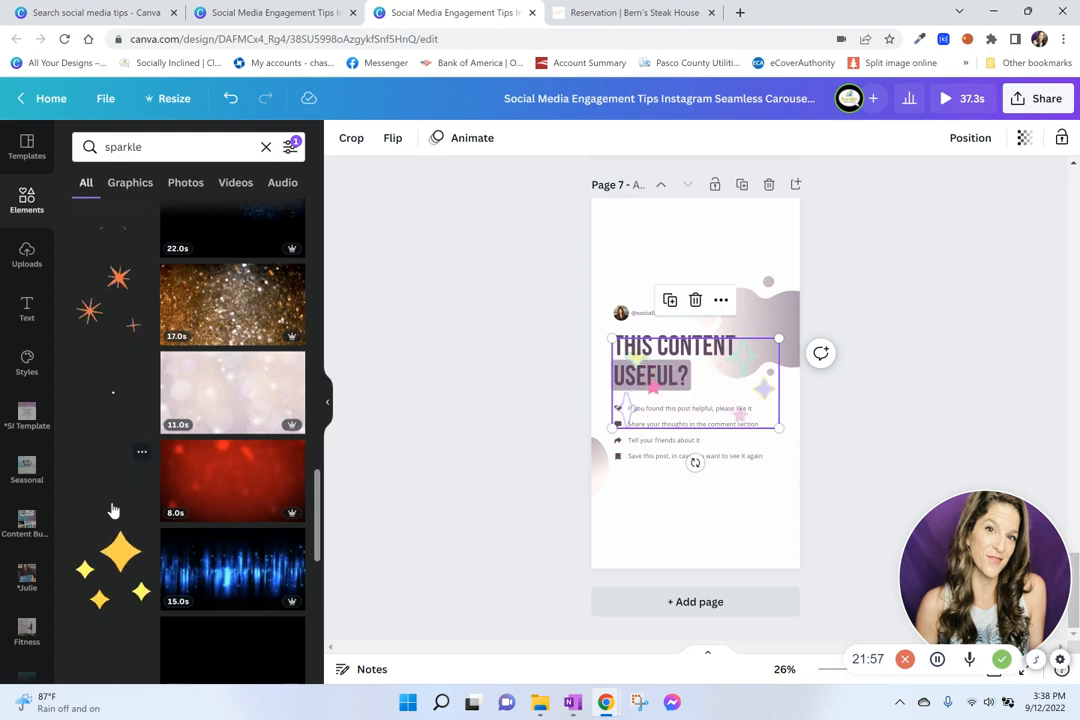
scroll(109, 472, "down", 2)
scroll(110, 475, "down", 2)
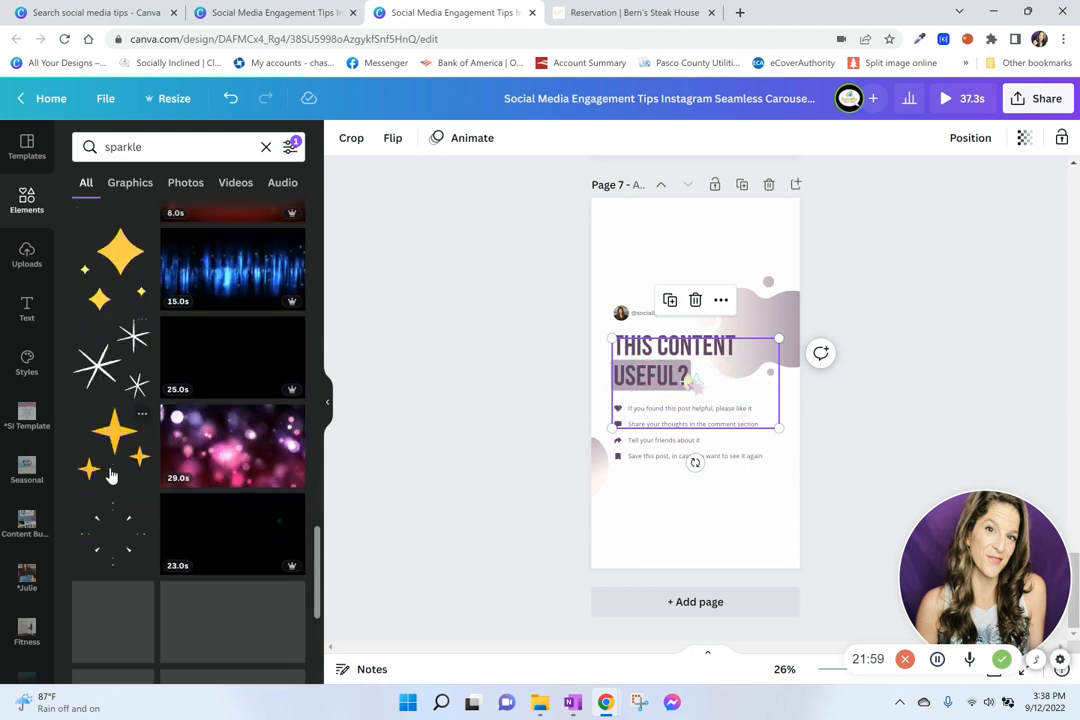
scroll(108, 470, "down", 2)
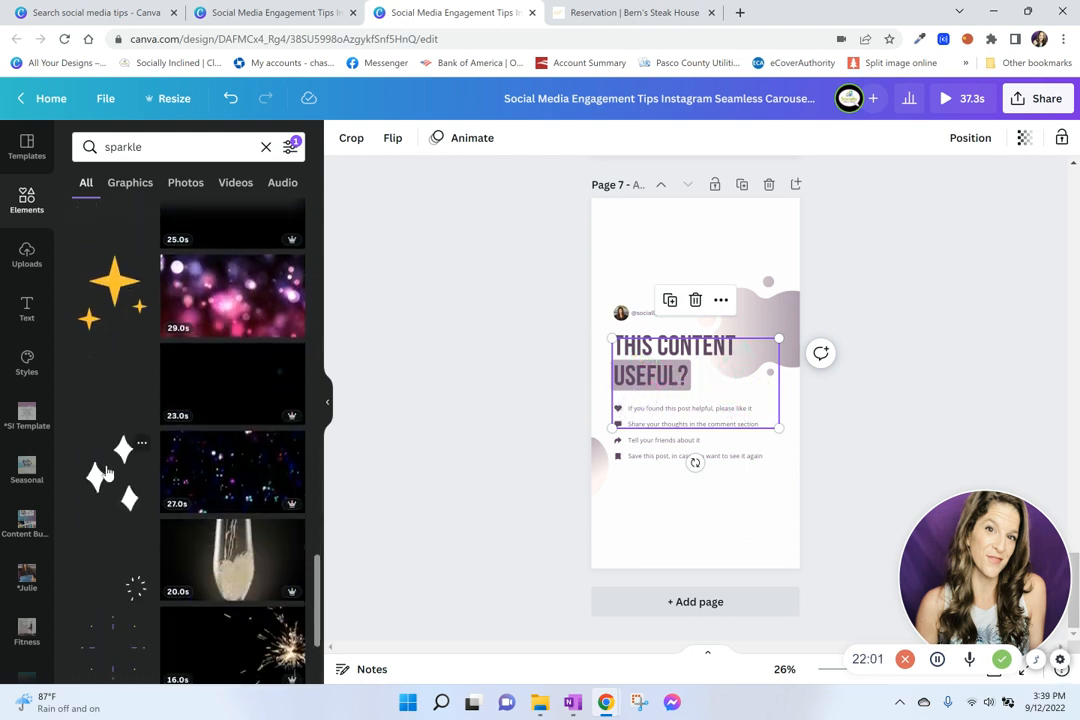
scroll(106, 472, "down", 5)
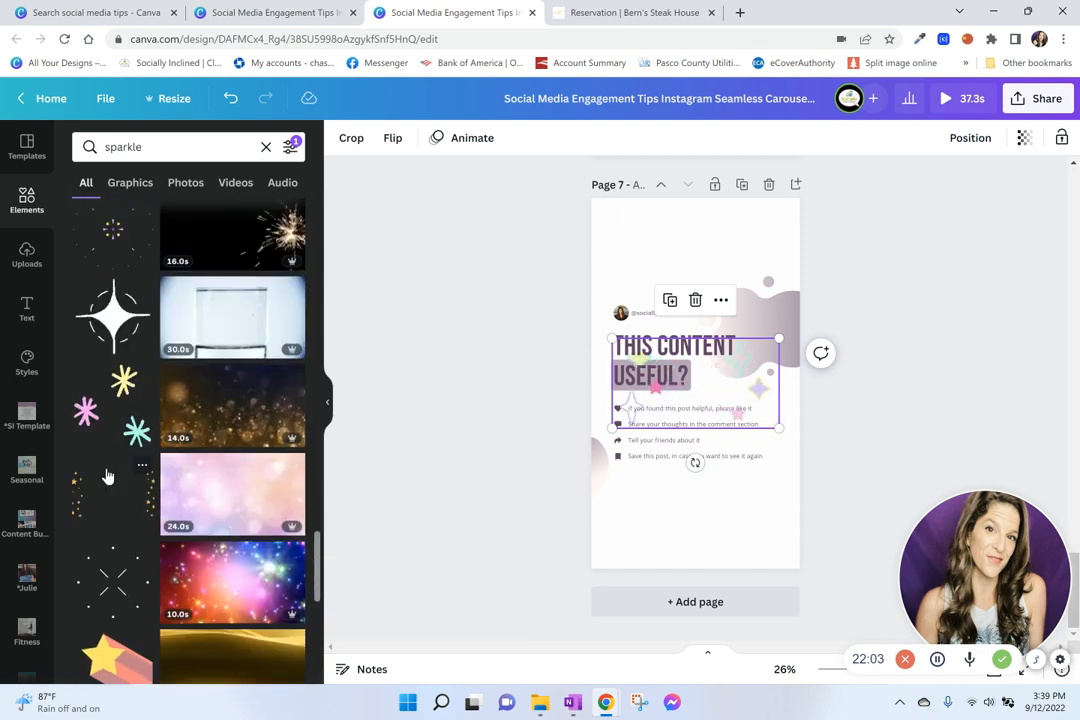
scroll(112, 480, "down", 3)
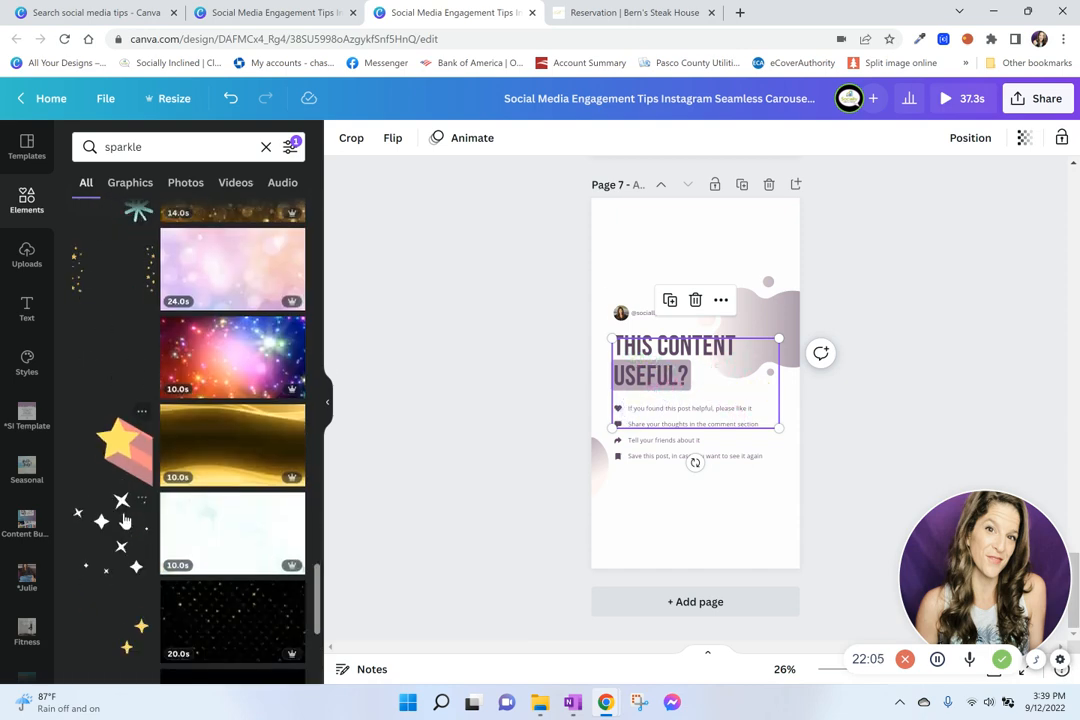
scroll(134, 516, "up", 11)
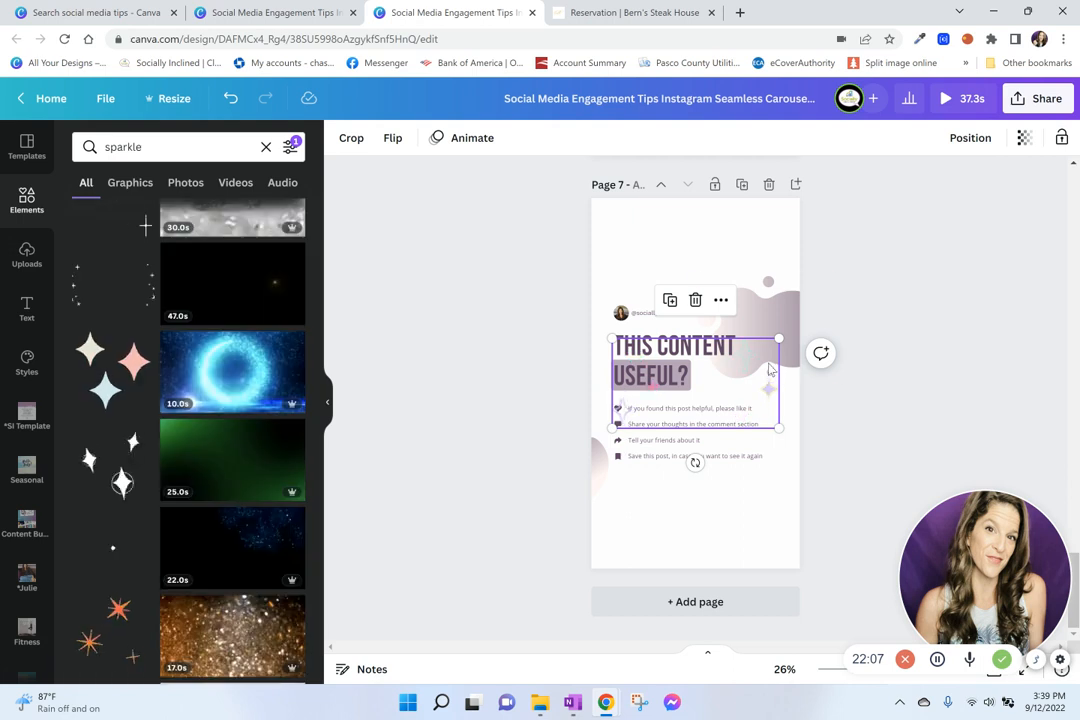
Move the sparkle sticker on page 7 up and left so it overlaps the "This content useful?" heading and the page's left edge
left_click_drag(763, 384, 735, 347)
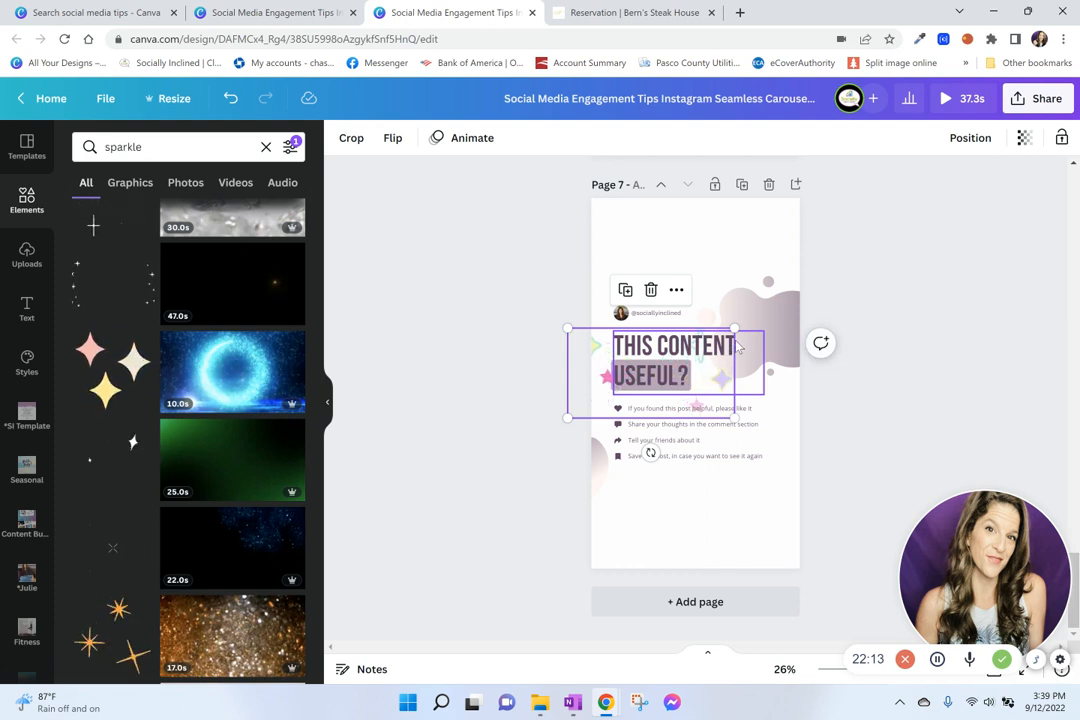
left_click(770, 531)
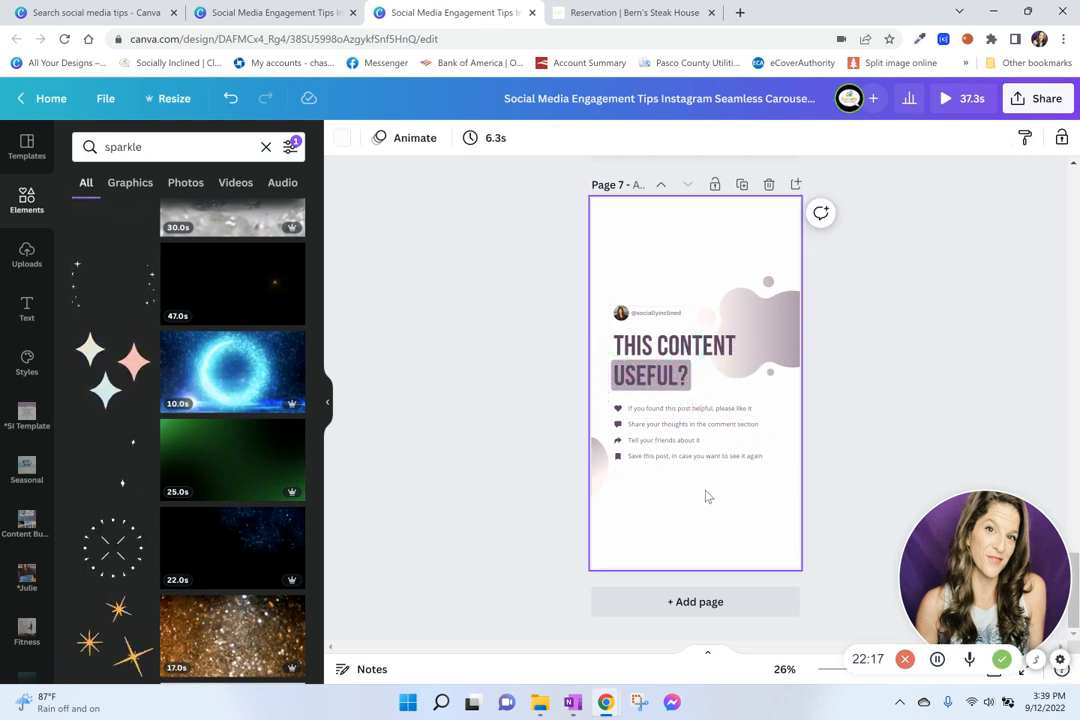
Change the tan gradient color of the lower blob on page 6 to the Socially Inclined palette's medium pink, replacing that color across all pages
scroll(732, 507, "up", 5)
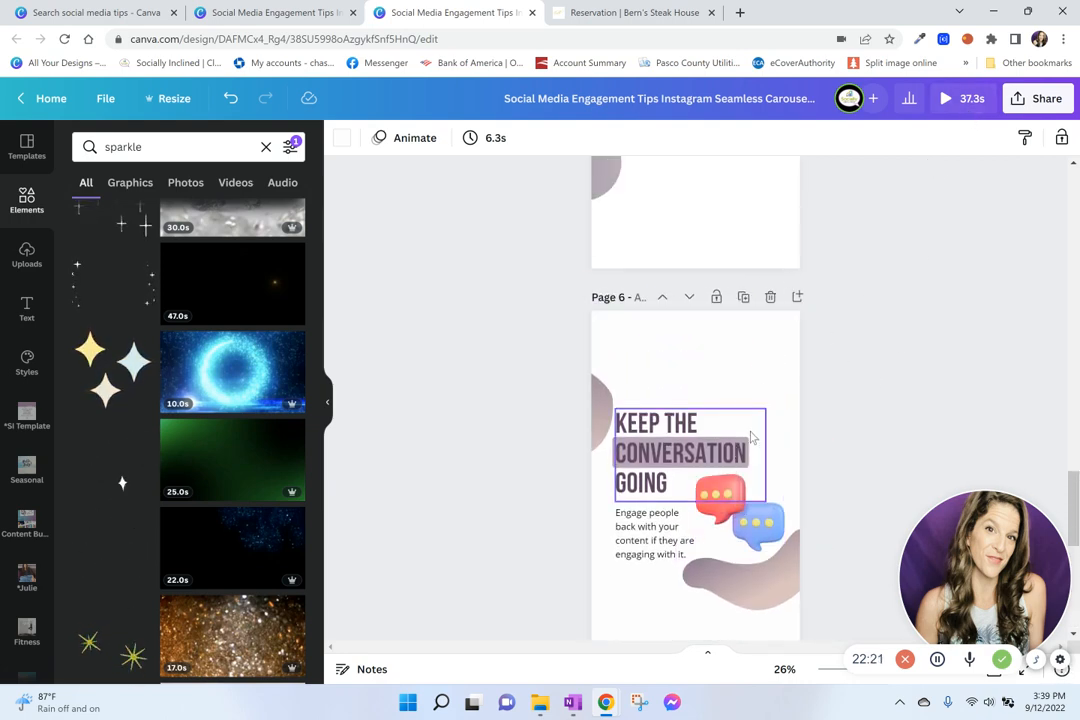
scroll(760, 400, "down", 3)
scroll(760, 400, "up", 4)
scroll(758, 400, "up", 3)
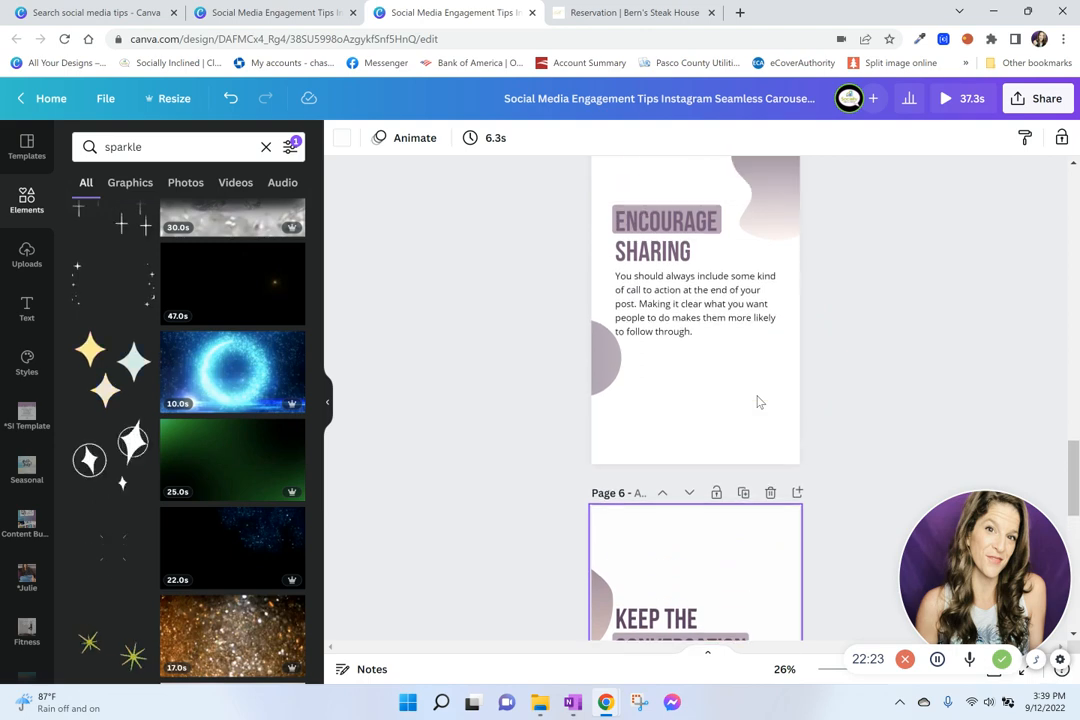
scroll(764, 394, "down", 4)
scroll(764, 395, "down", 1)
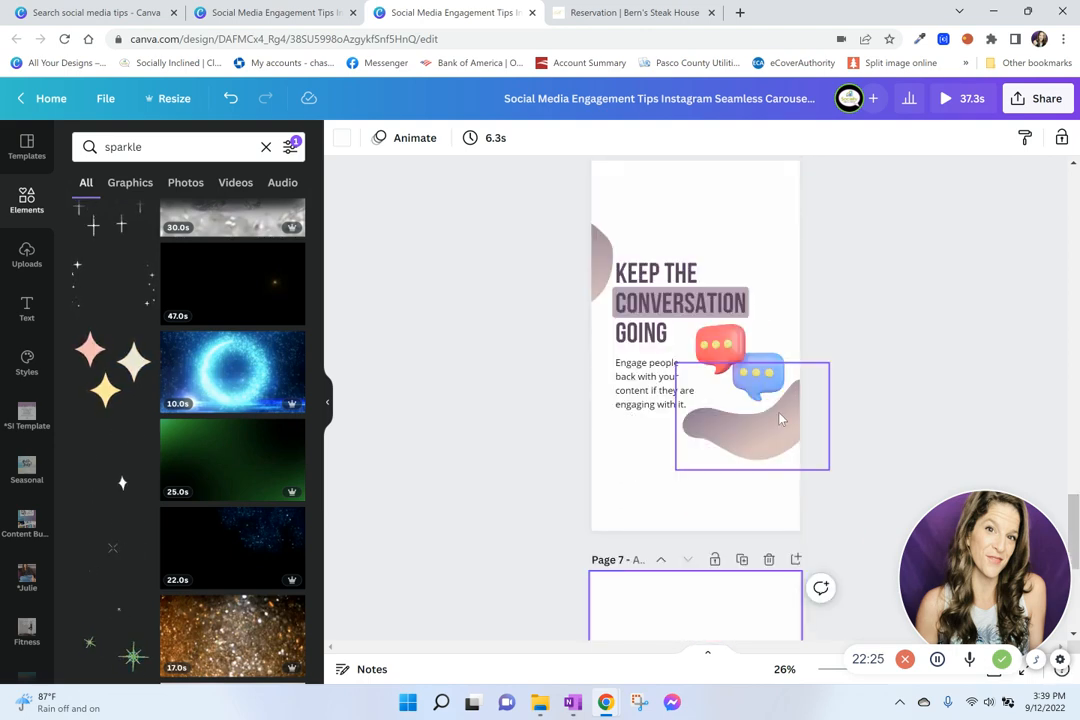
left_click(764, 400)
left_click(341, 137)
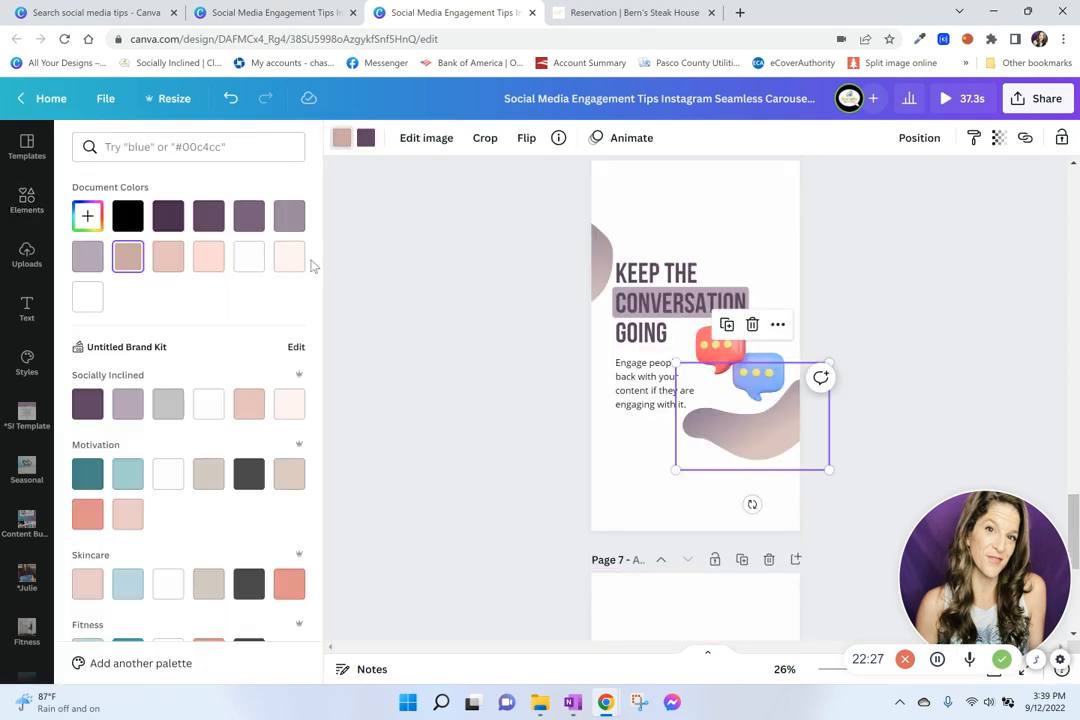
left_click(287, 410)
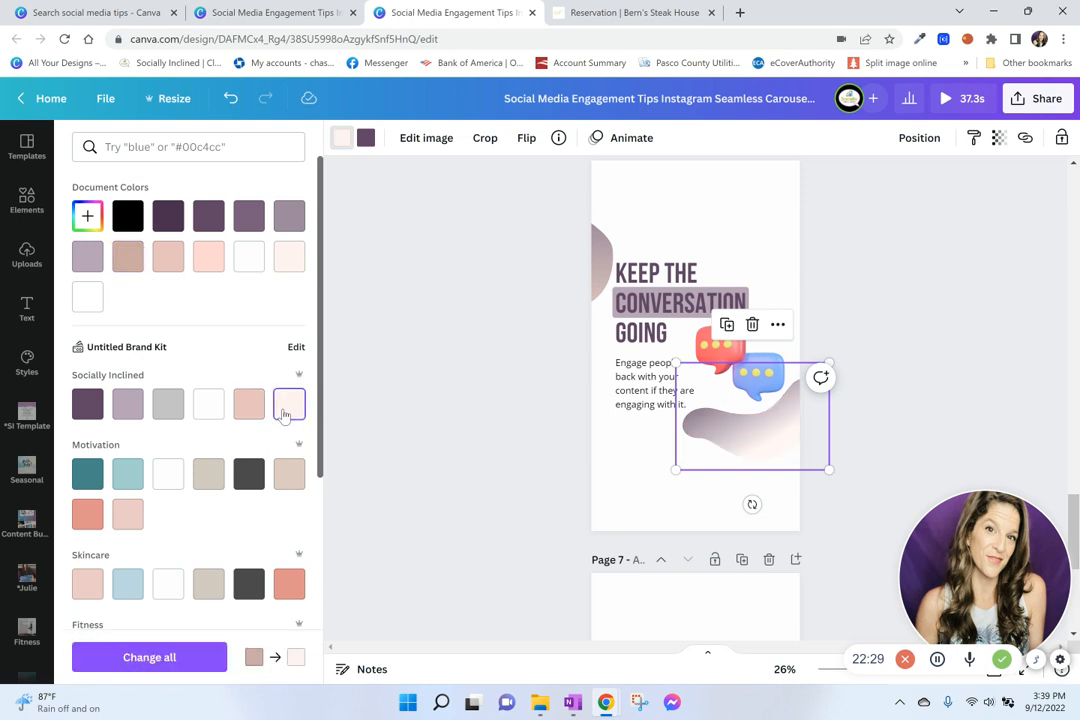
left_click(247, 414)
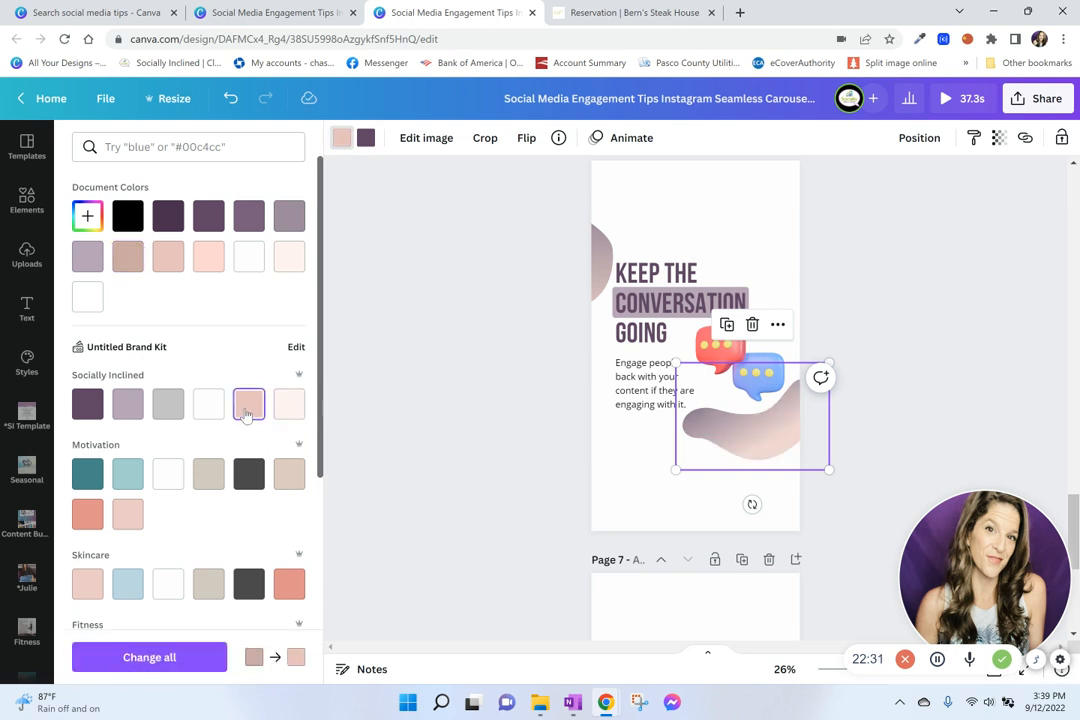
left_click(165, 660)
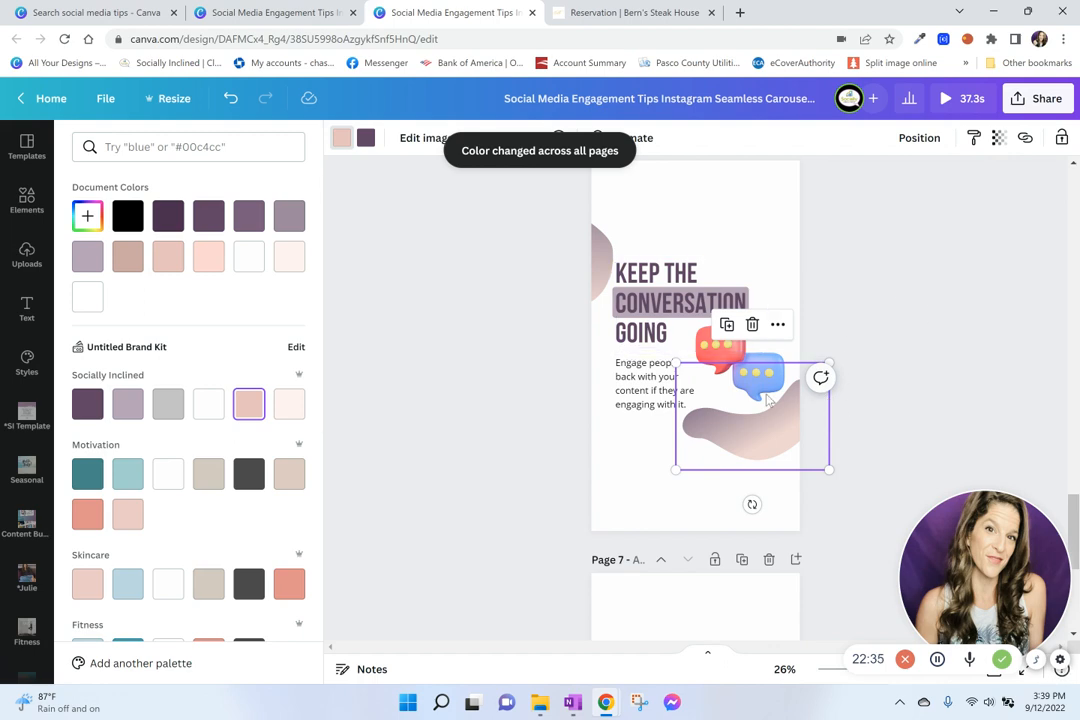
Replace the palest pink in the upper blob's gradient on page 5 with the Socially Inclined palette's medium pink
scroll(652, 322, "down", 3)
scroll(760, 396, "up", 8)
scroll(765, 400, "up", 4)
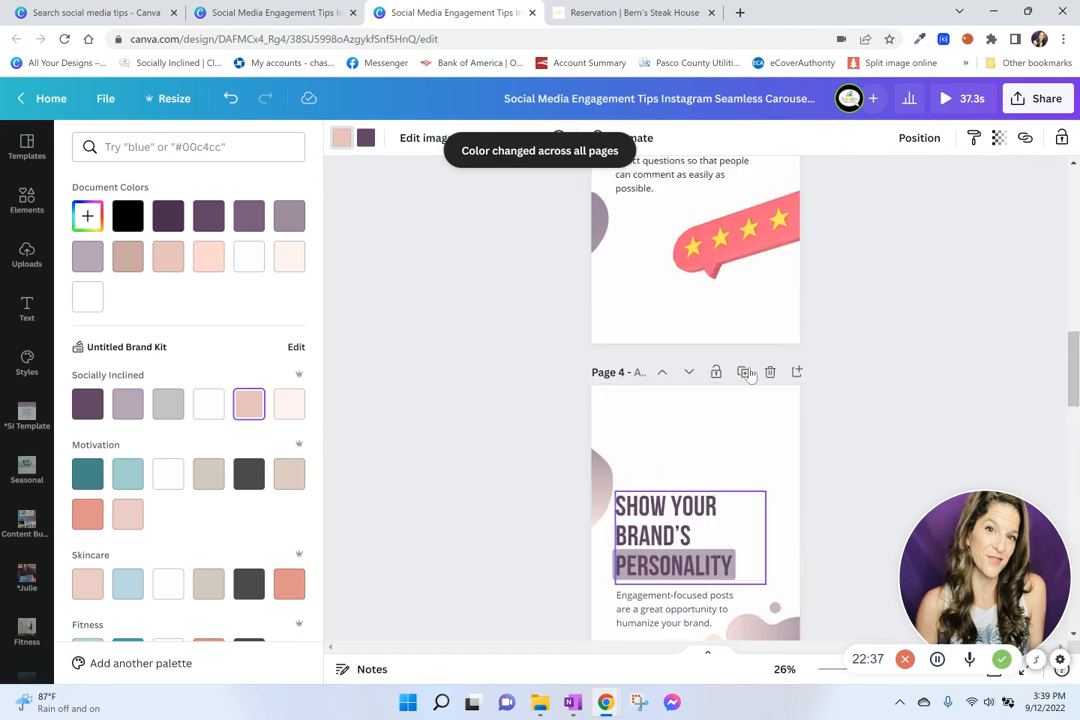
scroll(775, 412, "down", 4)
left_click(780, 418)
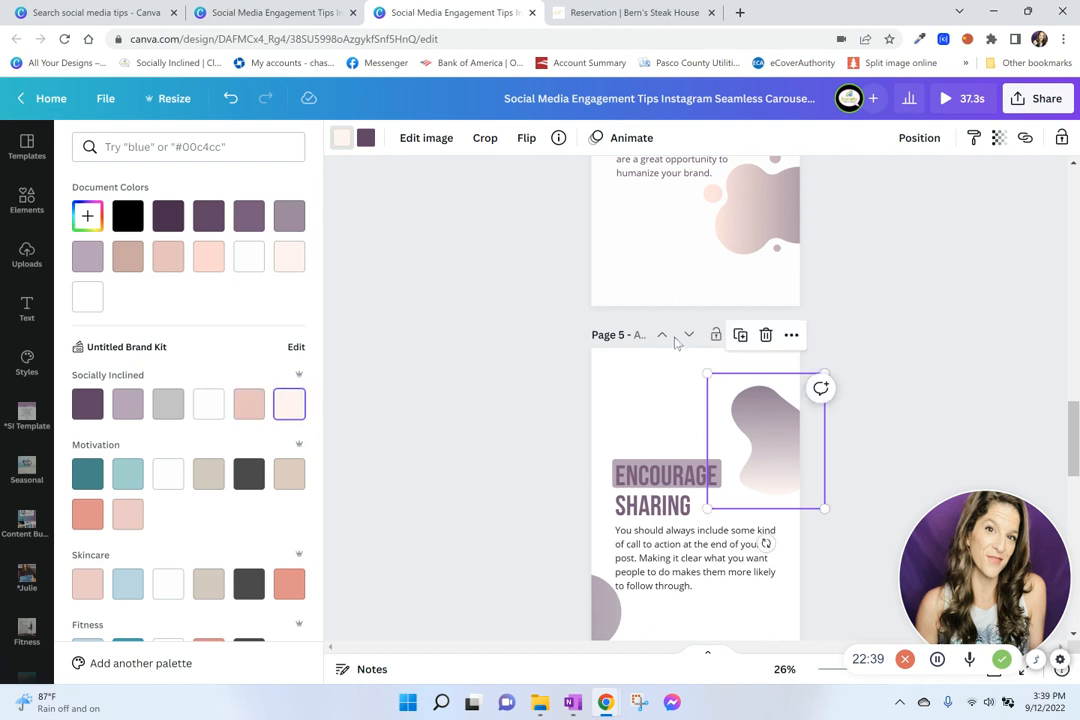
left_click(251, 410)
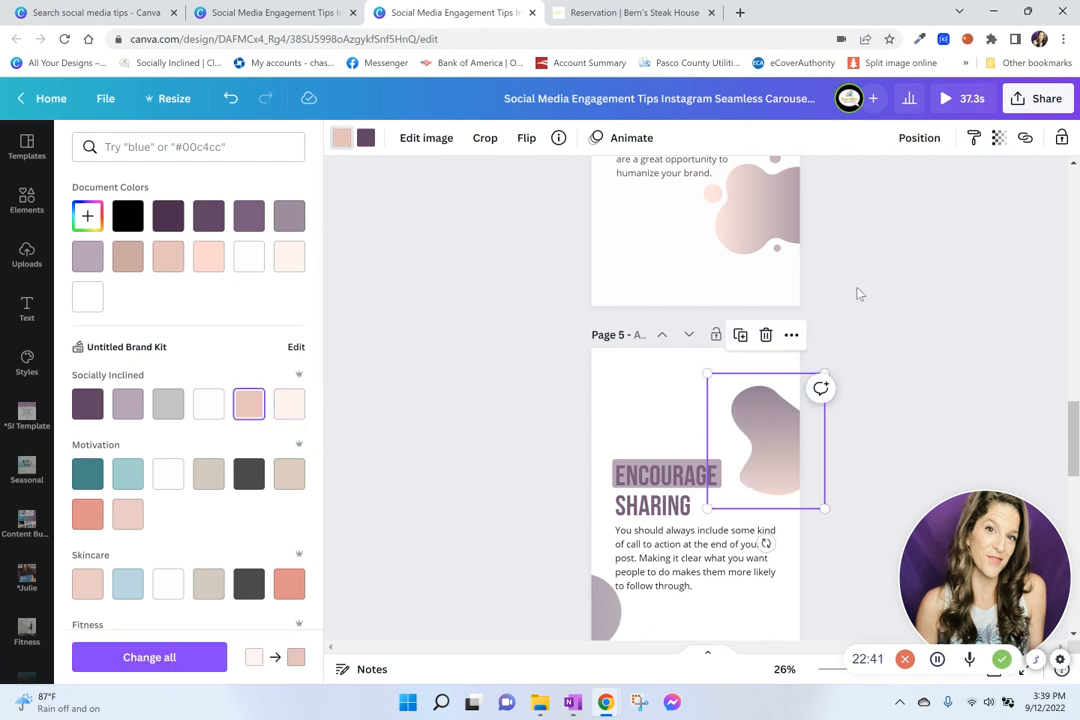
Change the grayish-mauve gradient color of the cut-off round shape on page 5 to the Socially Inclined palette's medium pink
scroll(716, 390, "down", 3)
left_click(496, 274)
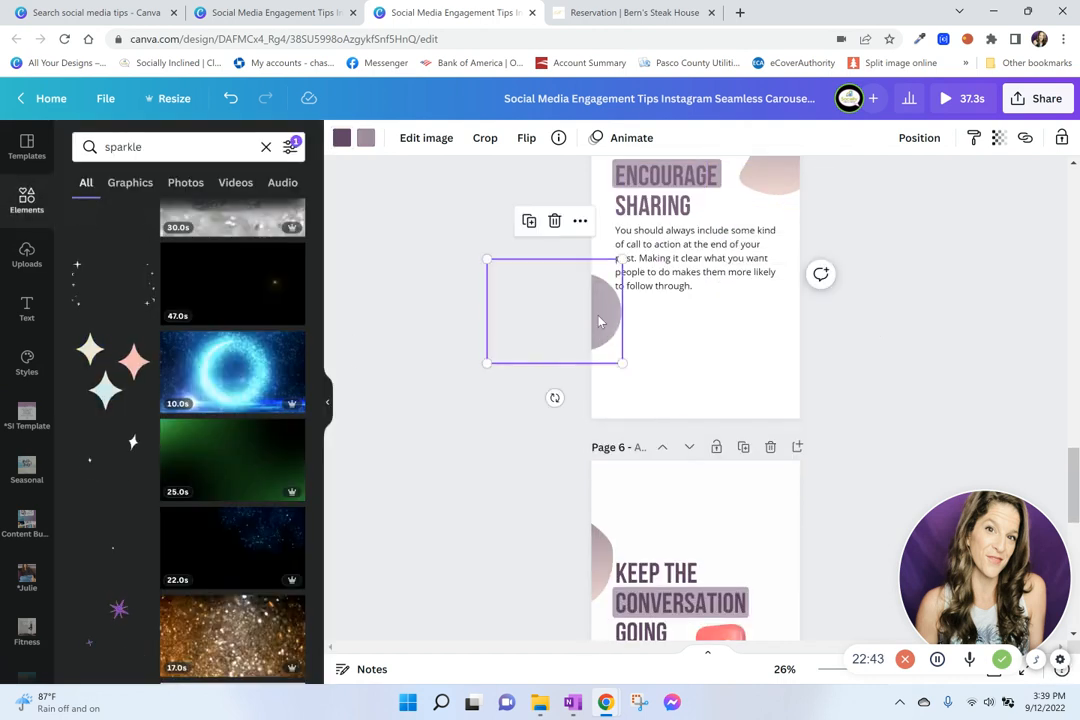
left_click(366, 139)
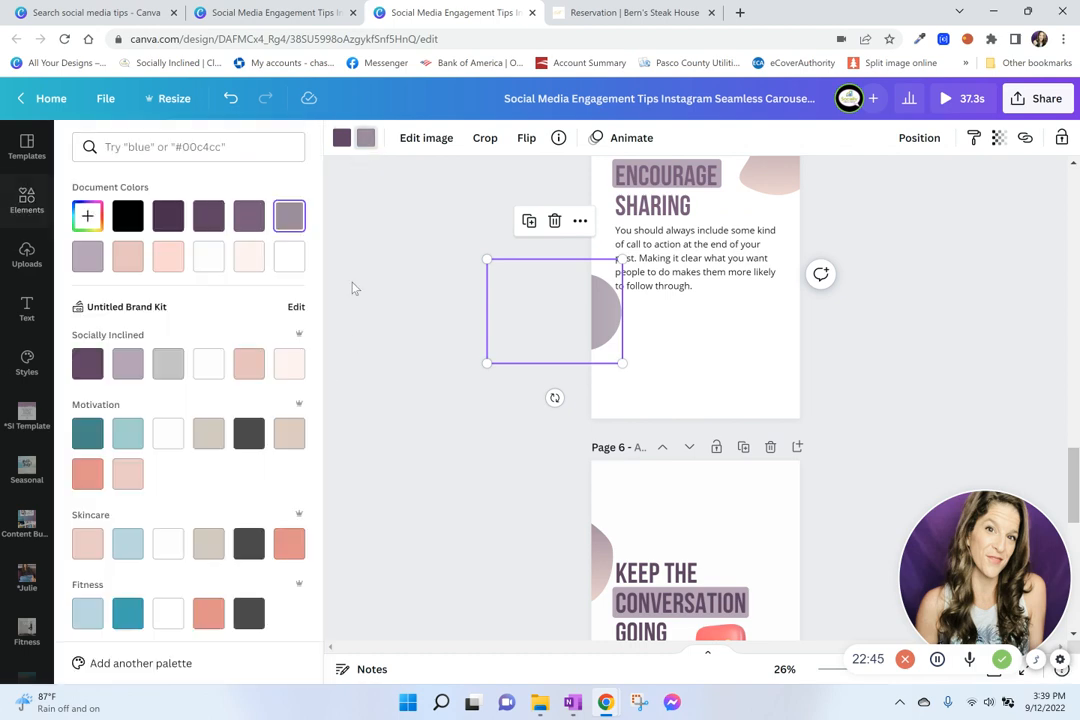
left_click(250, 366)
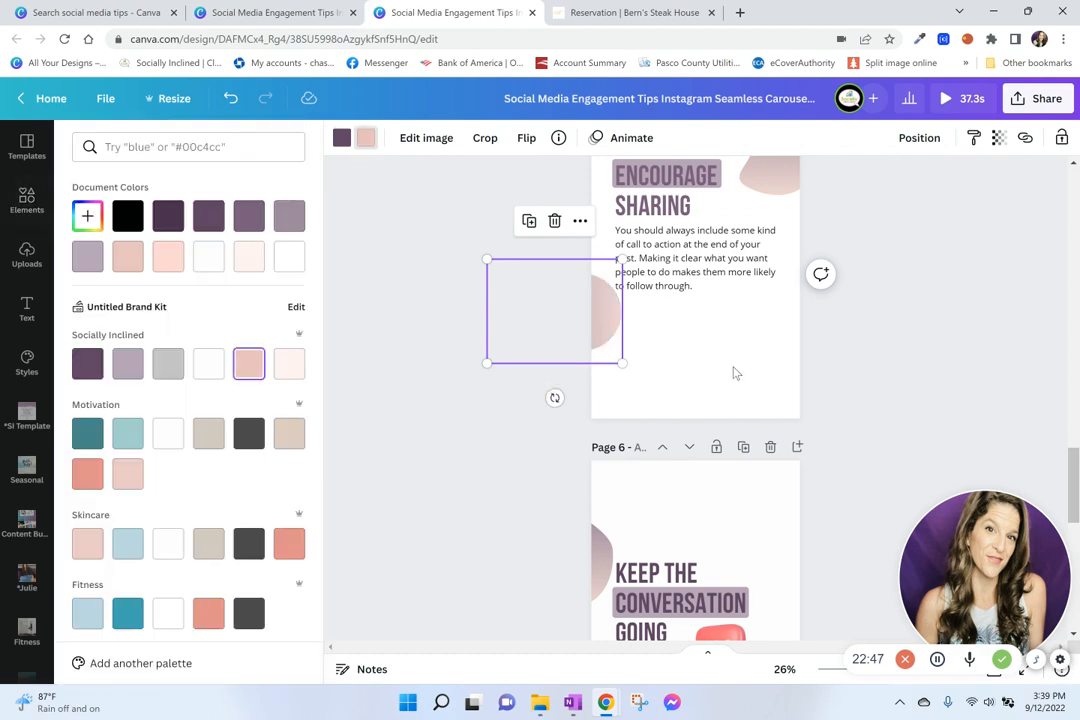
Change the light purple gradient color of the lower blob on page 2 to the Socially Inclined palette's medium pink
scroll(735, 373, "up", 10)
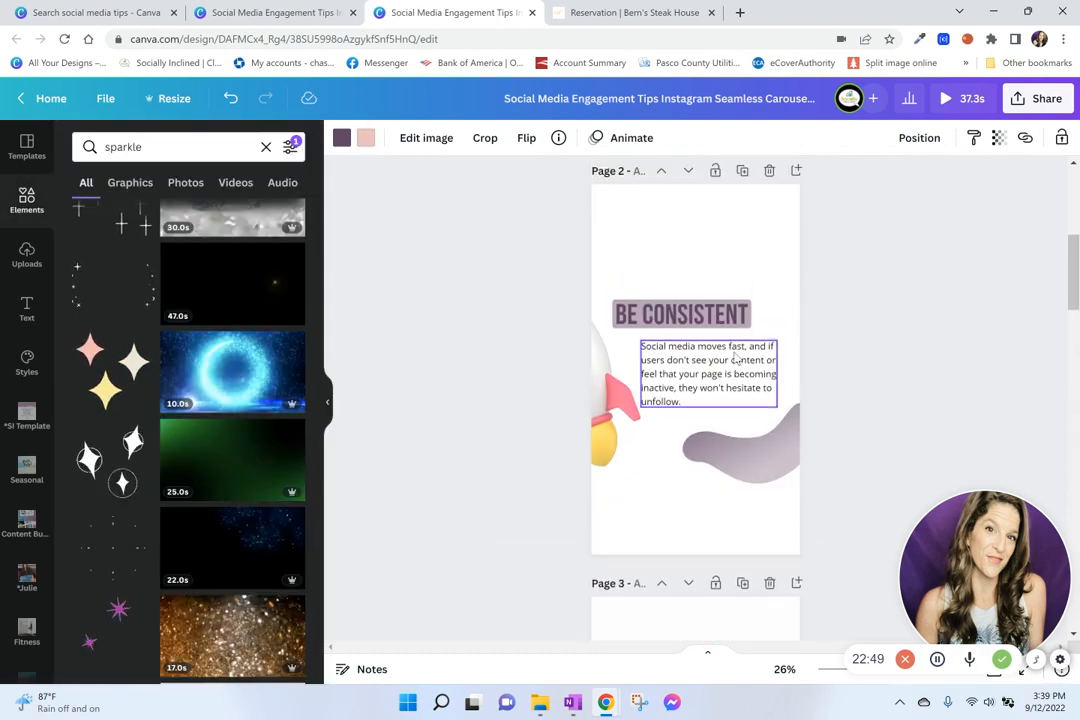
scroll(736, 380, "up", 1)
left_click(755, 494)
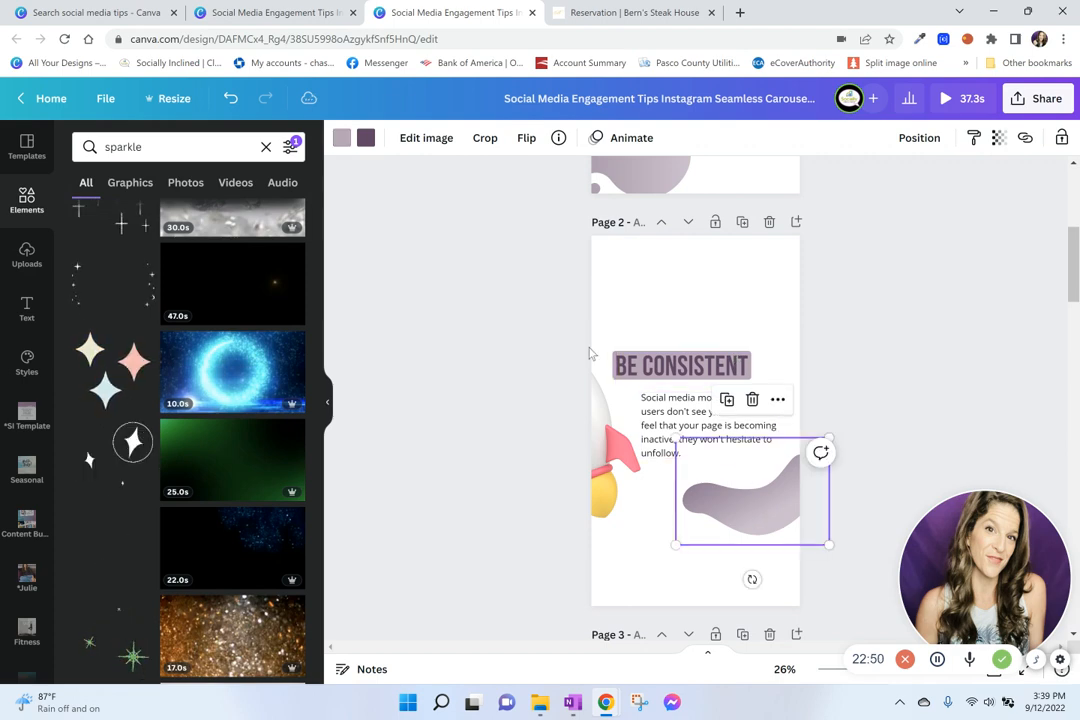
left_click(365, 139)
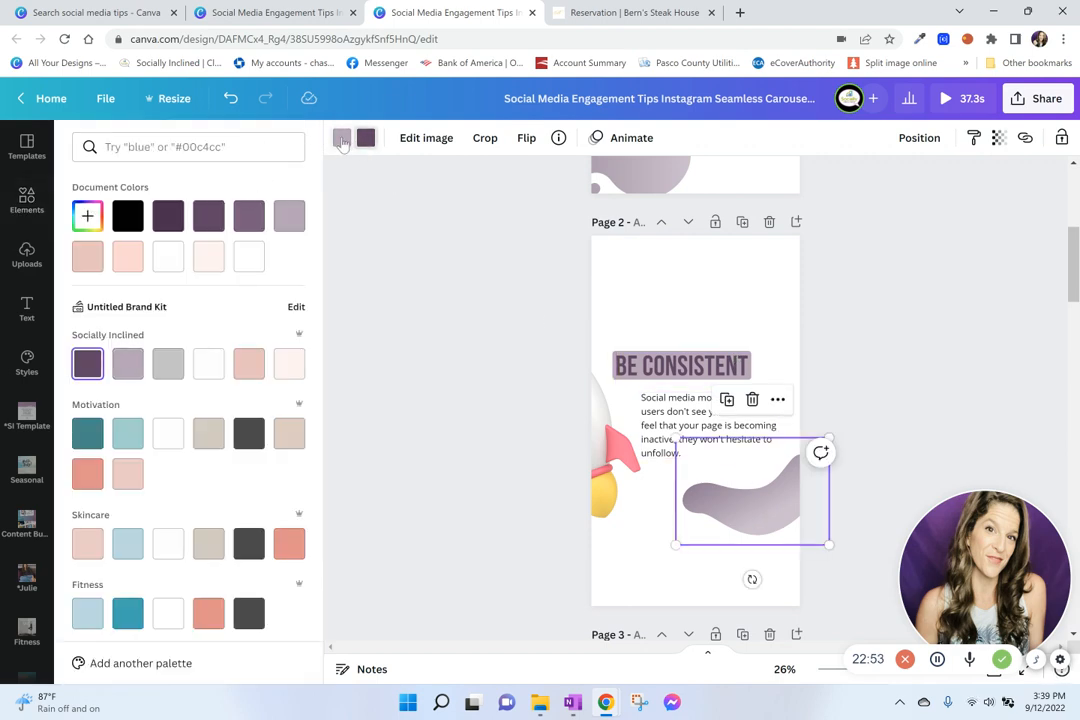
left_click(341, 141)
left_click(249, 364)
Recolor the lower blob on page 1 with a gradient of the Socially Inclined palette's dark purple and medium pink
scroll(879, 386, "up", 1)
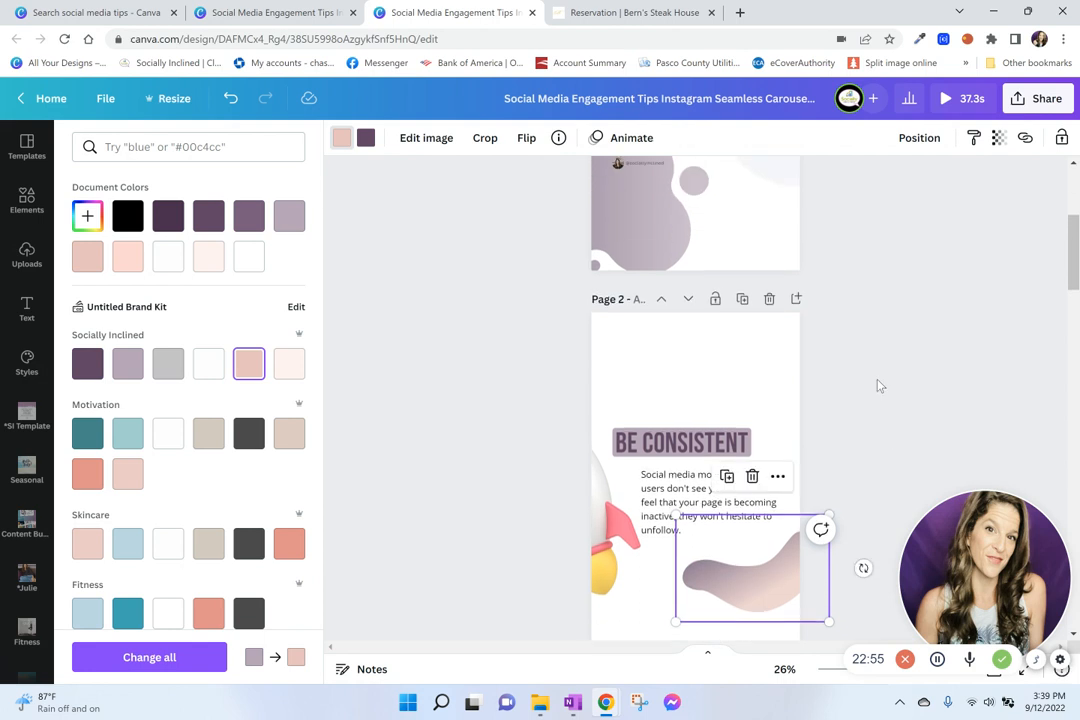
scroll(879, 386, "up", 3)
left_click(550, 429)
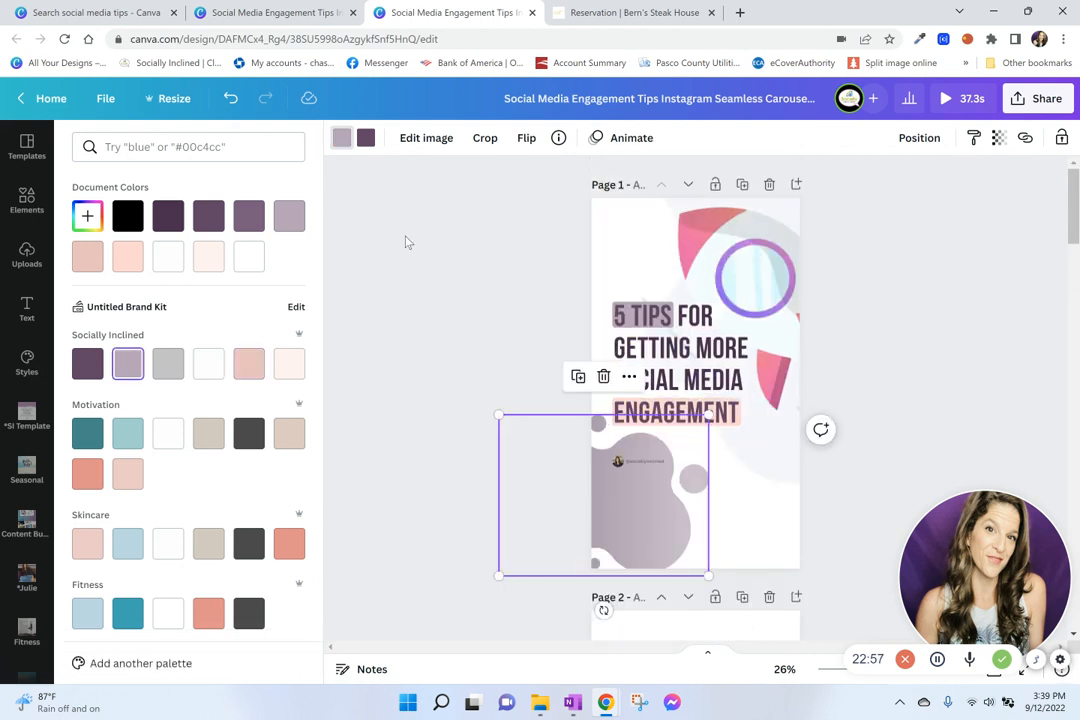
left_click(249, 364)
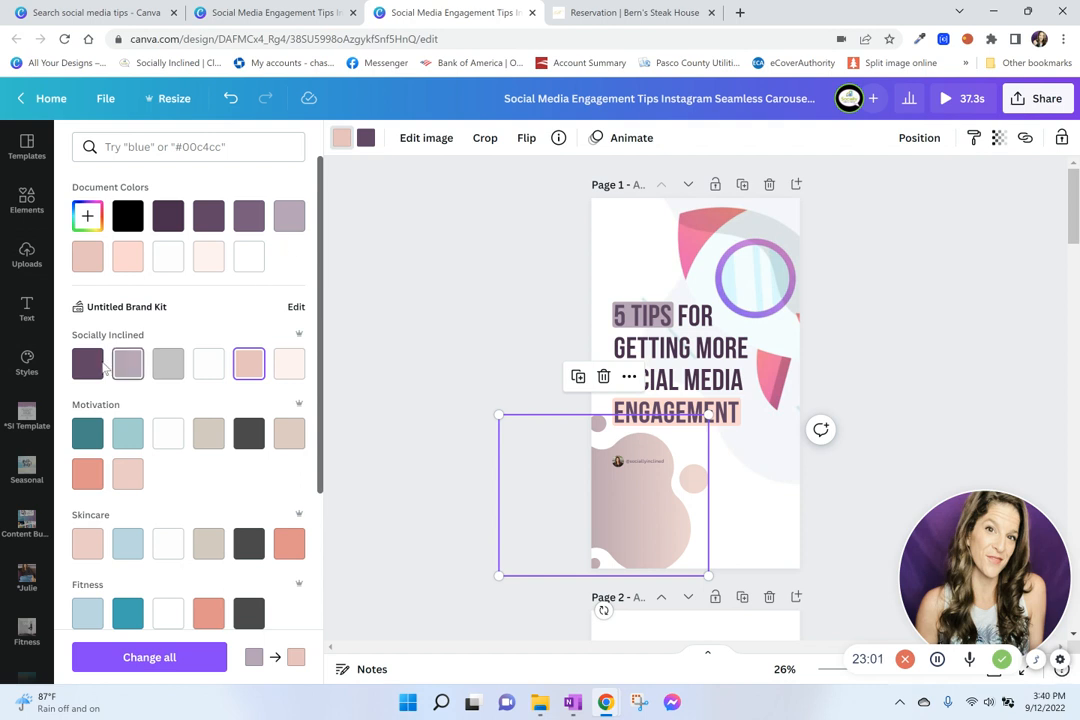
left_click(87, 364)
left_click(366, 138)
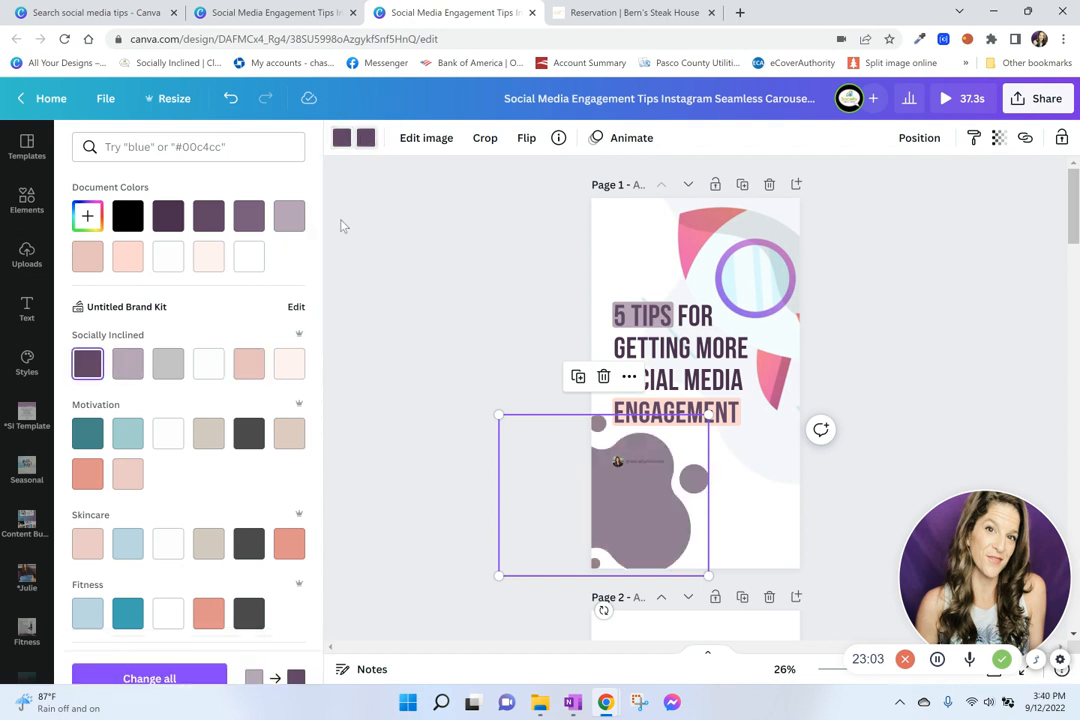
left_click(249, 364)
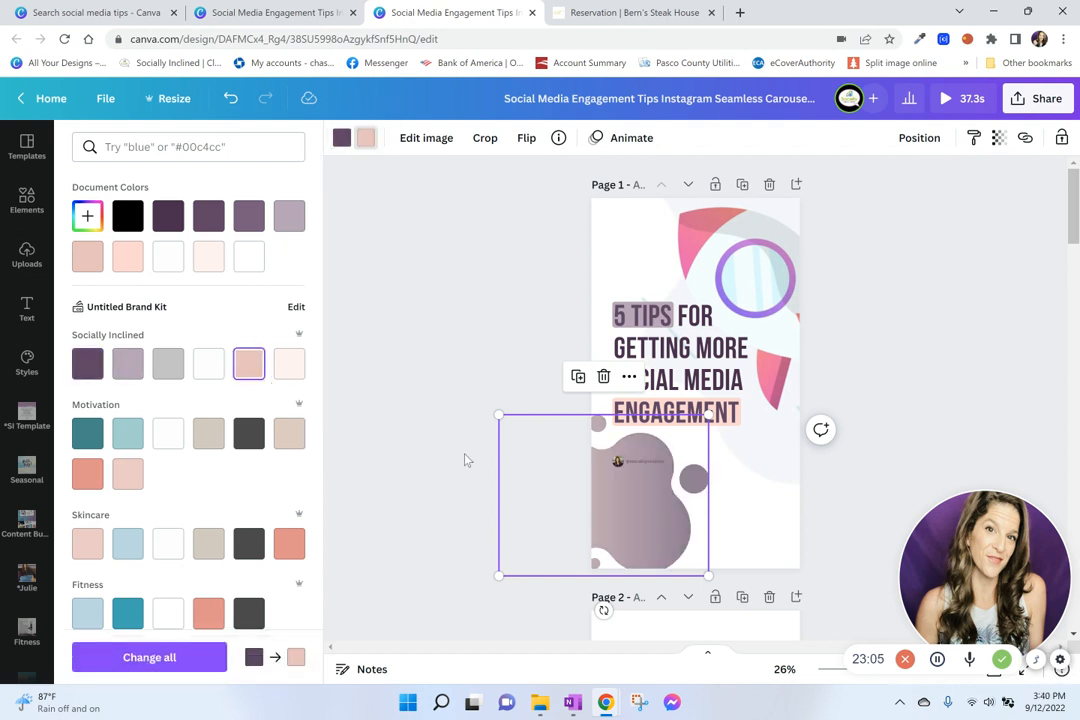
key("Escape")
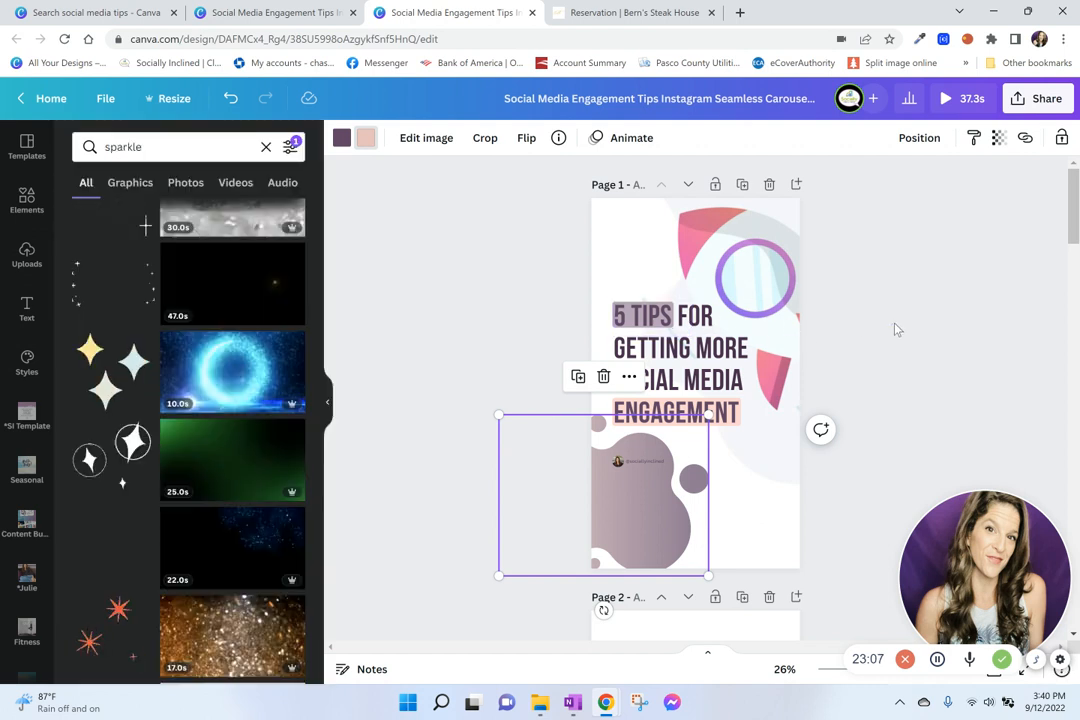
left_click(657, 318)
left_click(876, 387)
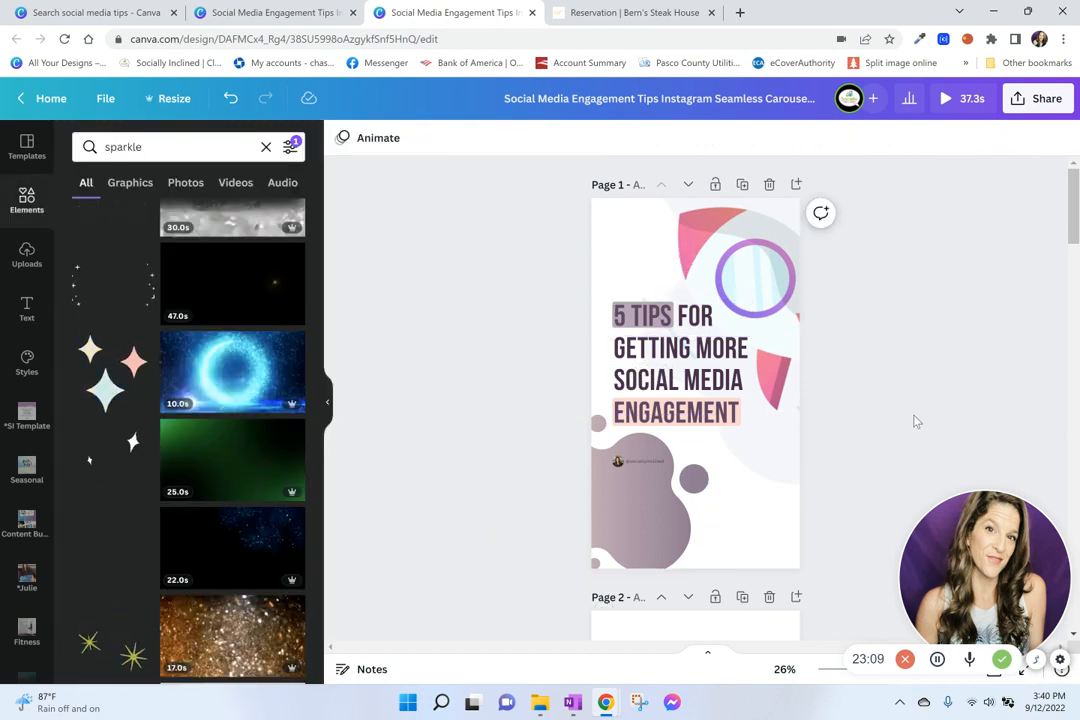
Play the full preview of the animated story to check its pages, and close it
left_click(950, 99)
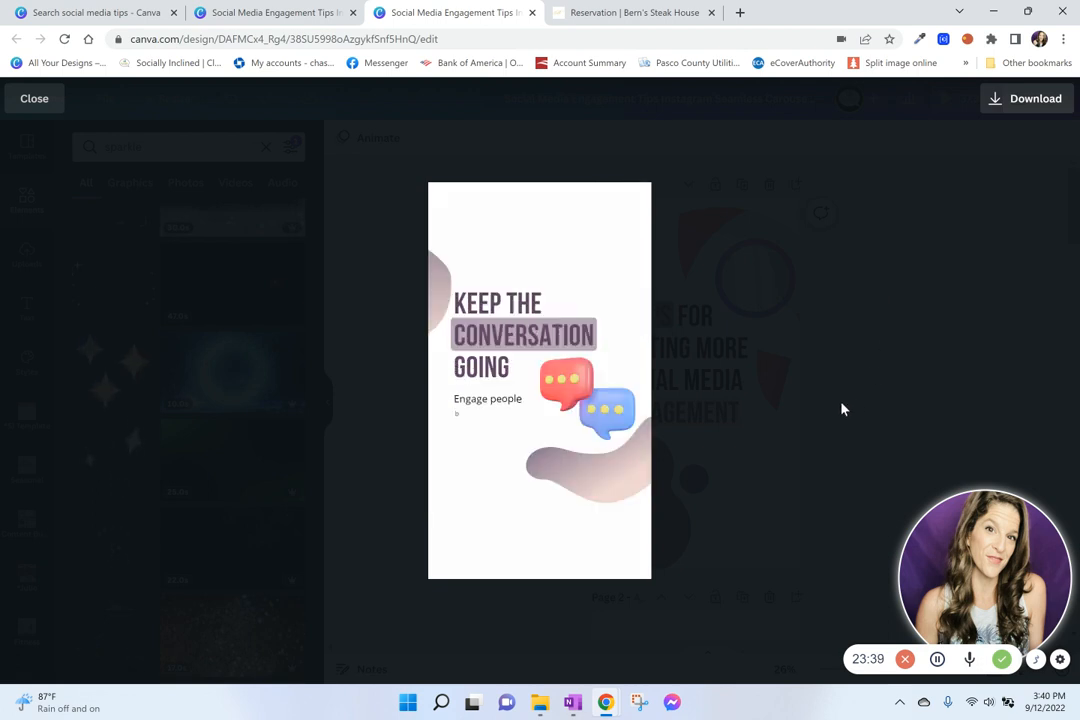
mouse_move(509, 517)
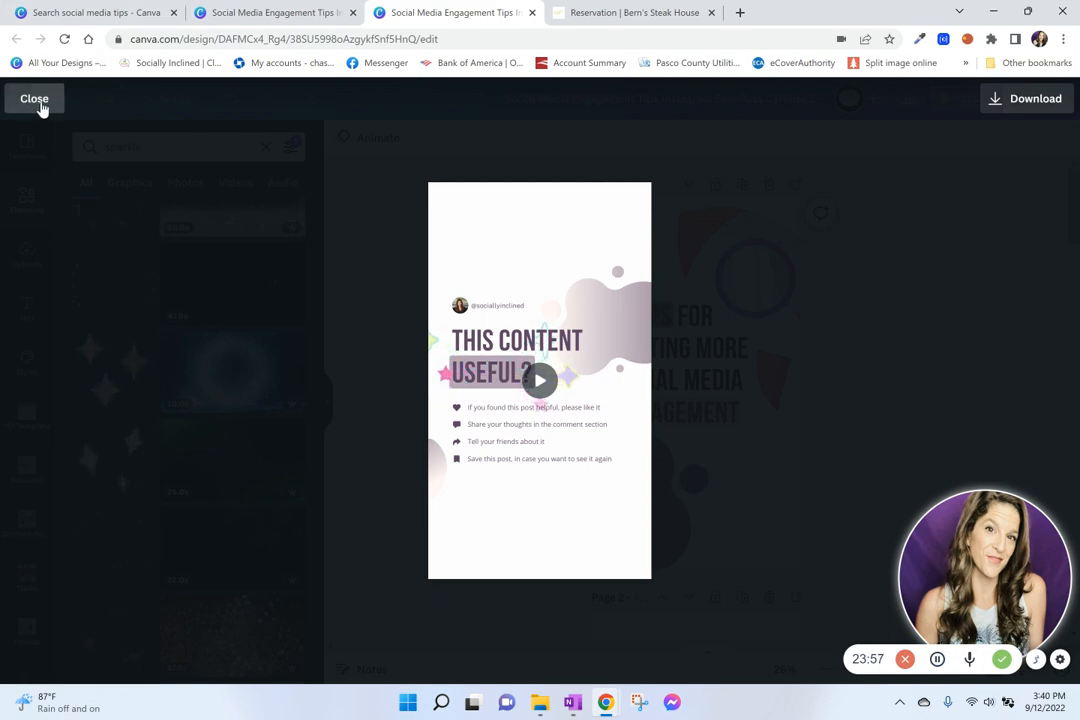
left_click(38, 100)
Set the Burst animation of the body text under "Encourage Sharing" on page 5 to run only on enter
scroll(730, 362, "down", 15)
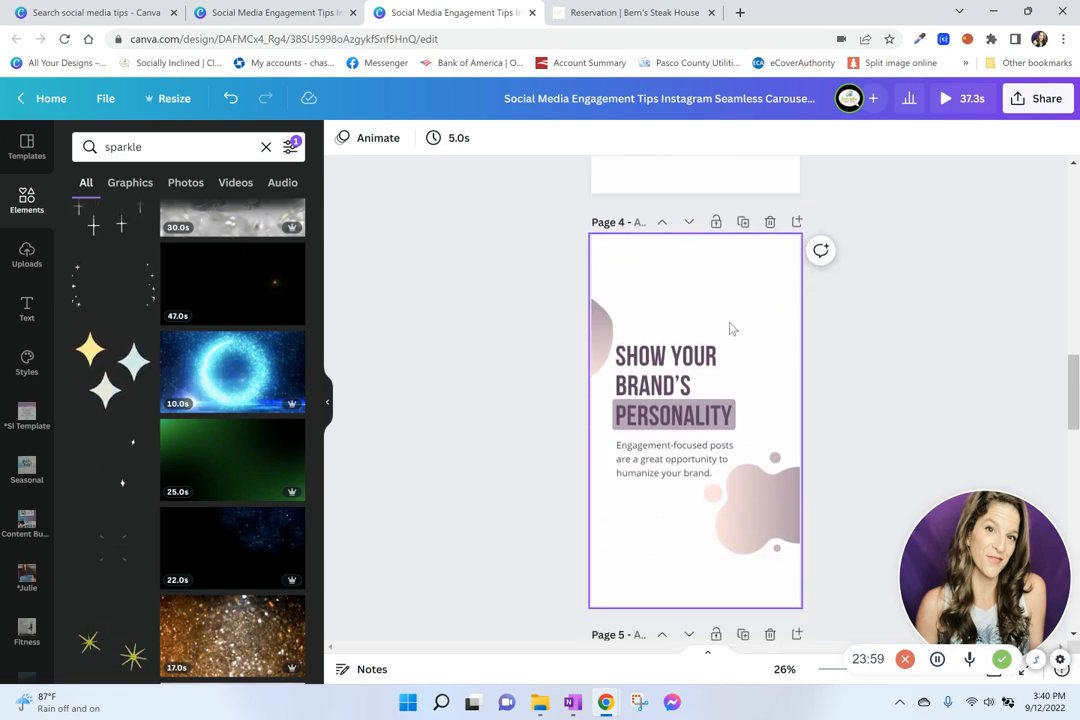
scroll(705, 496, "down", 2)
left_click(716, 503)
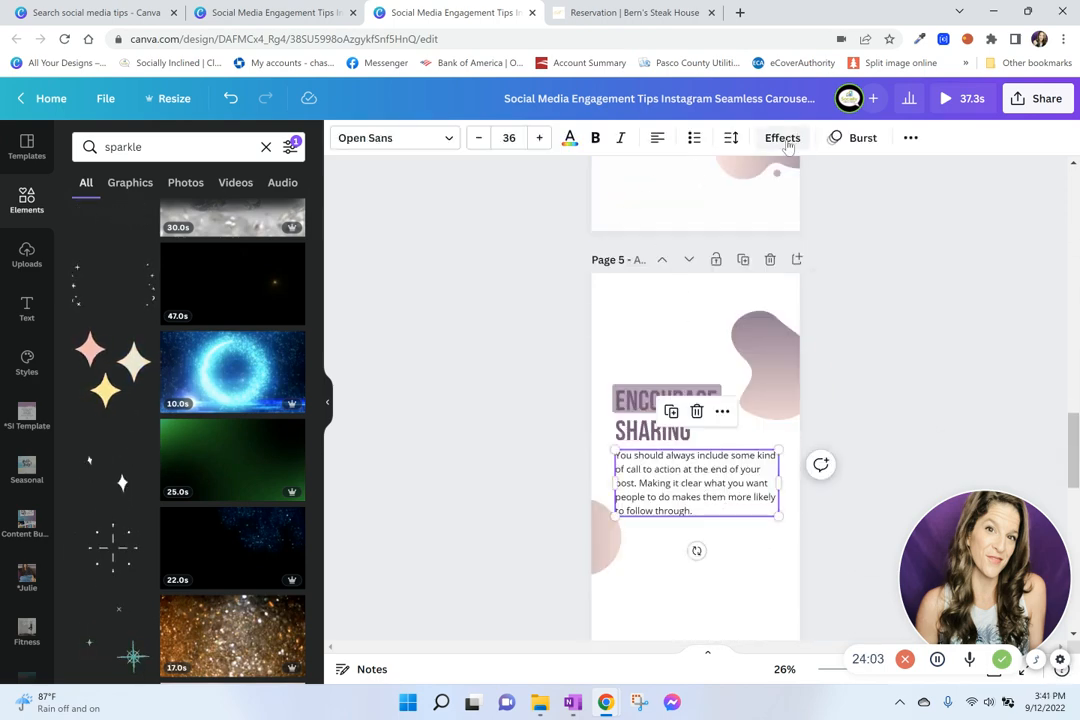
left_click(852, 138)
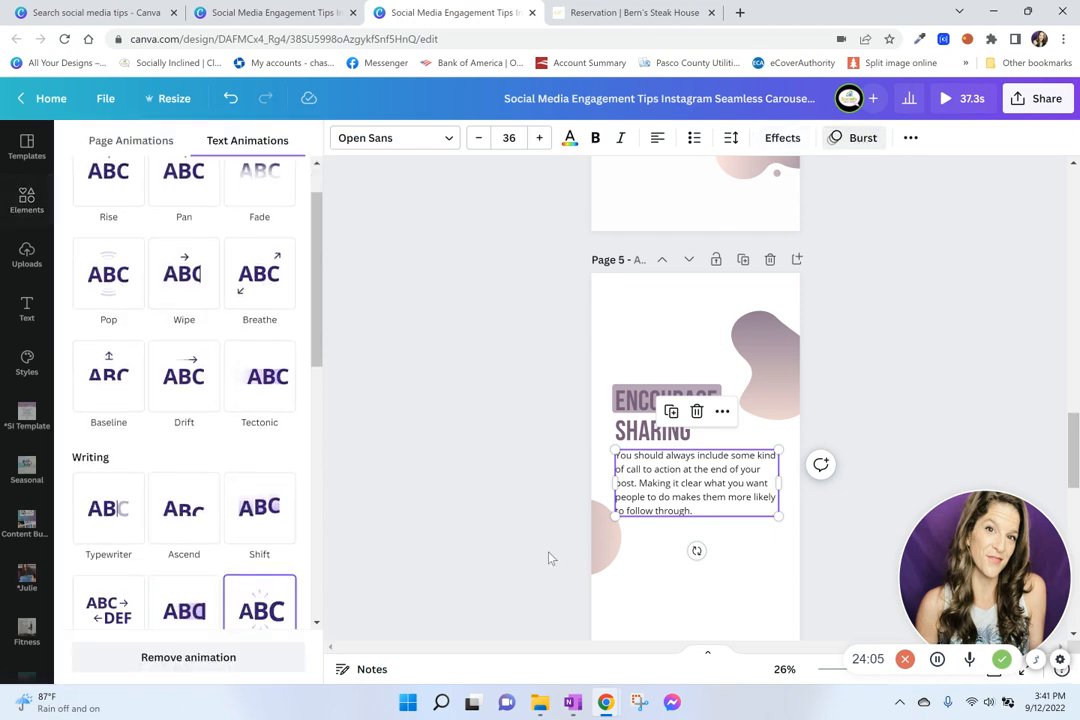
scroll(155, 556, "down", 2)
left_click(176, 528)
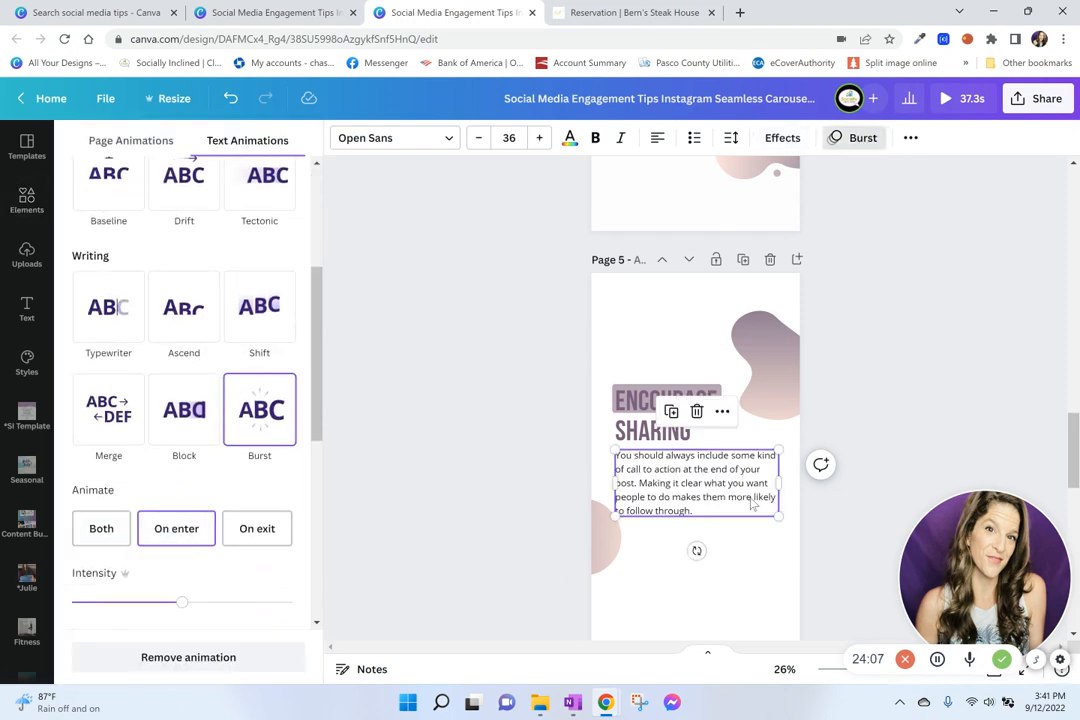
Set the Burst animation of the "Engage people back with your content" text on page 6 to run only on enter
scroll(722, 505, "down", 1)
scroll(722, 505, "down", 3)
left_click(628, 540)
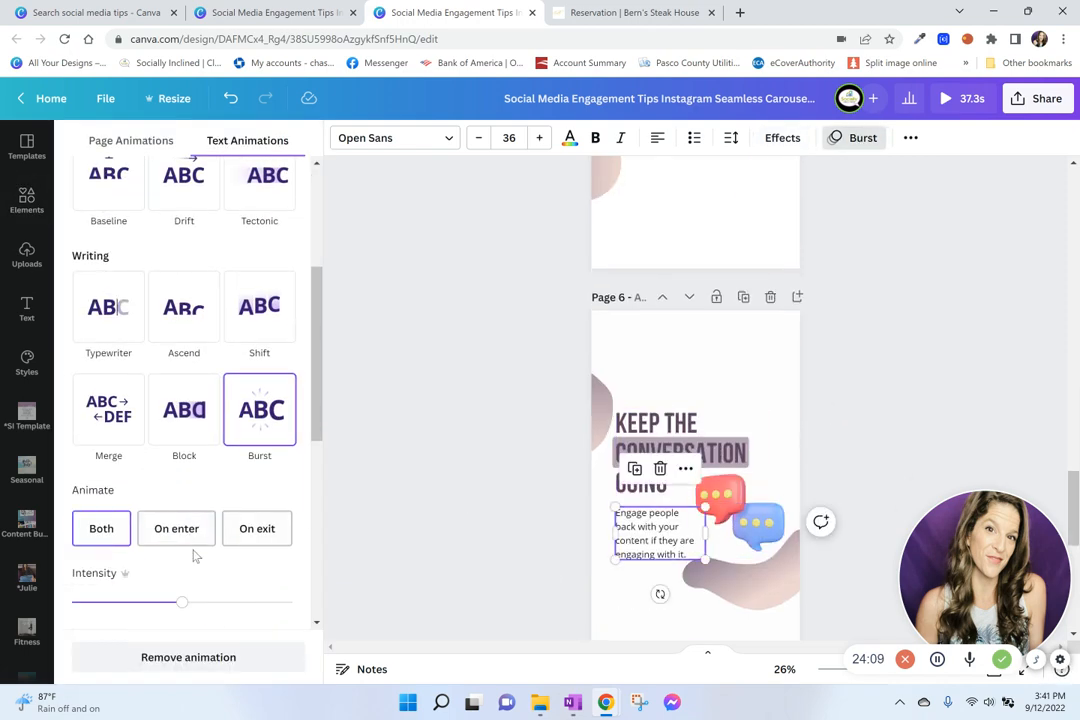
left_click(166, 530)
scroll(713, 475, "down", 3)
left_click(708, 460)
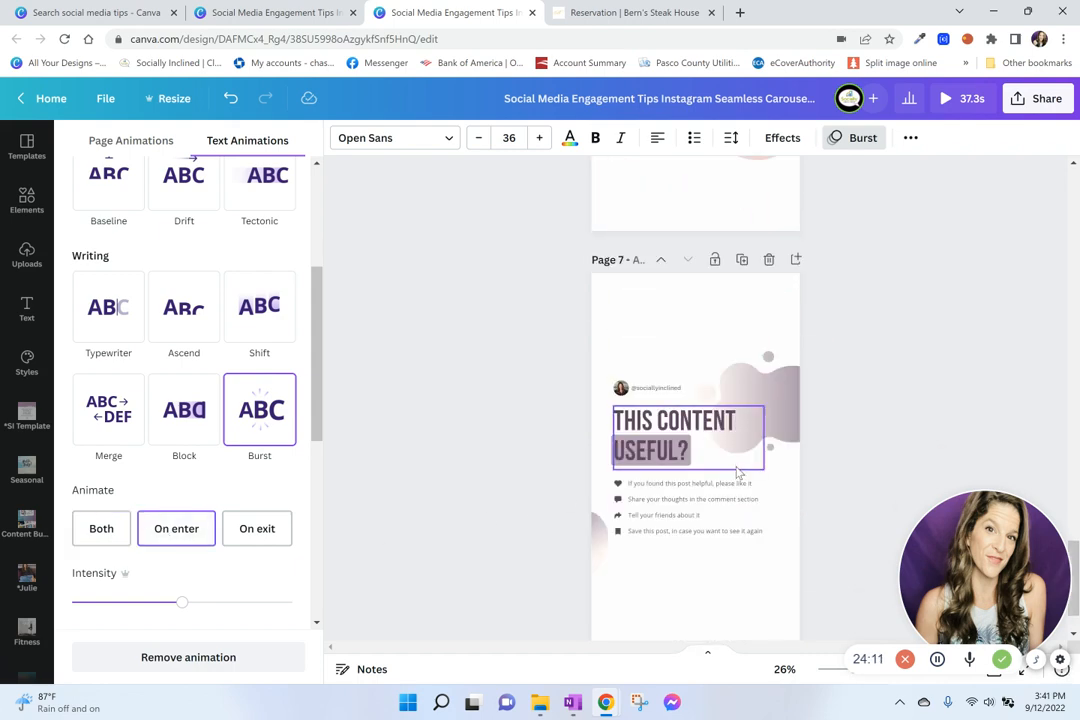
scroll(746, 480, "down", 1)
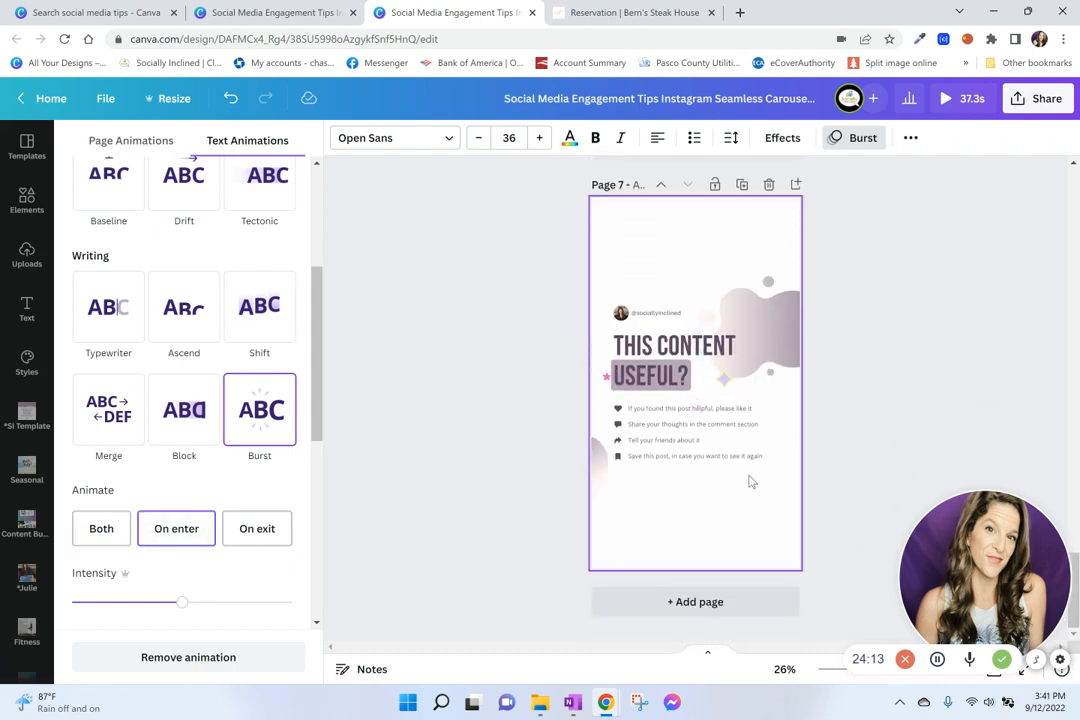
scroll(752, 480, "up", 6)
scroll(787, 402, "up", 10)
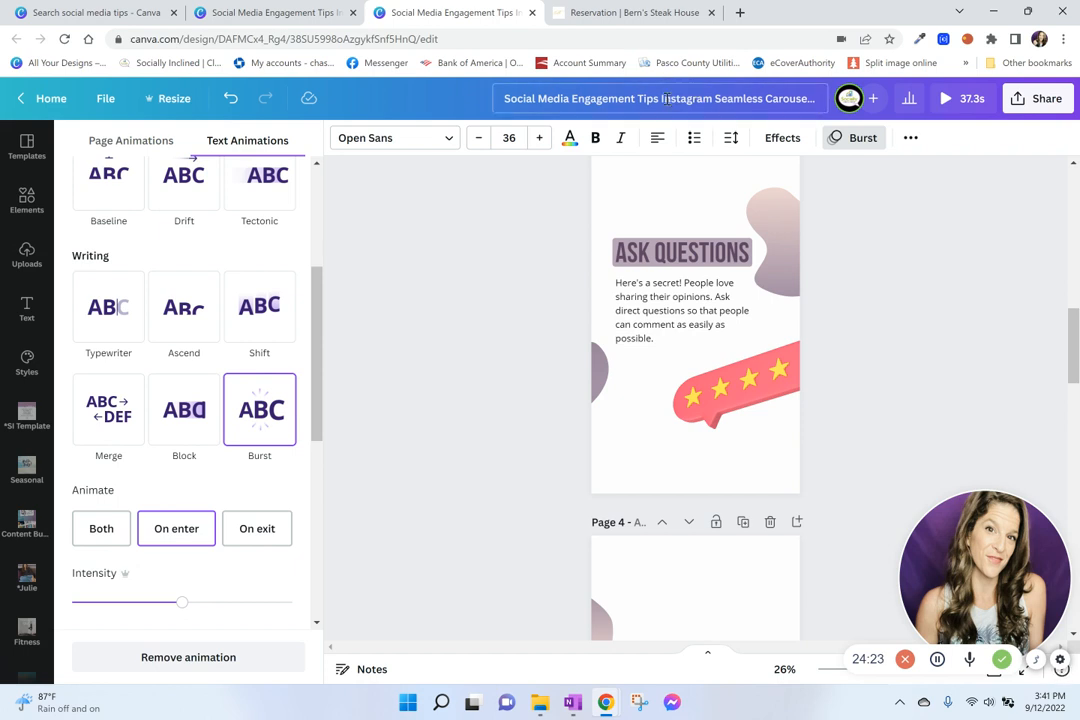
scroll(713, 212, "up", 10)
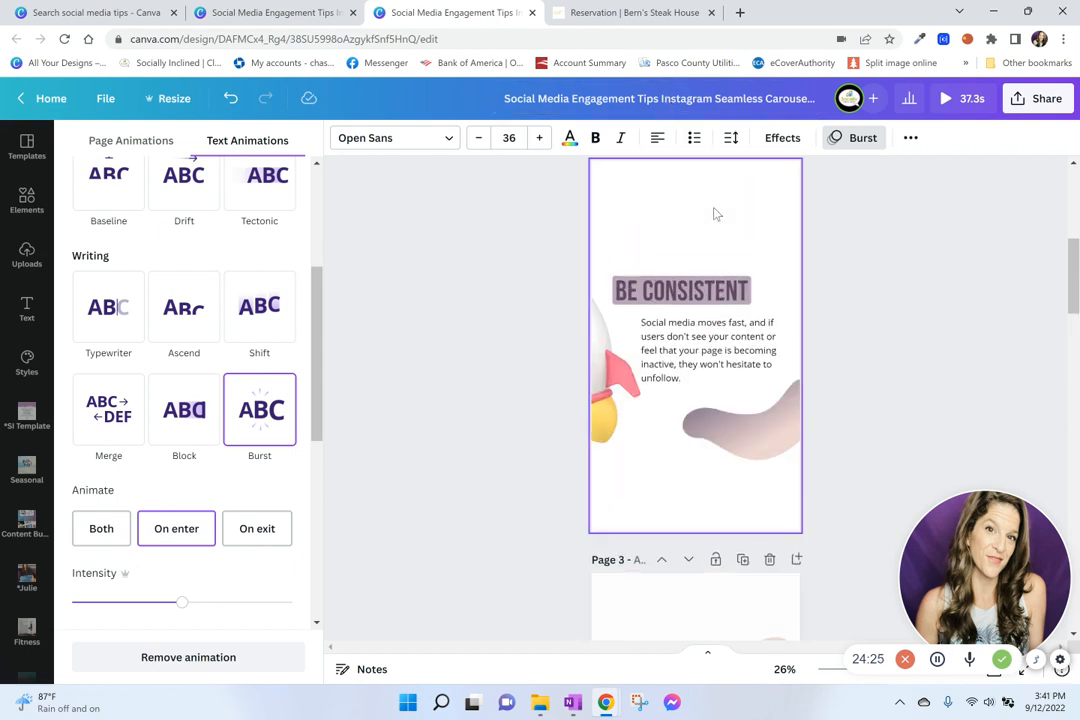